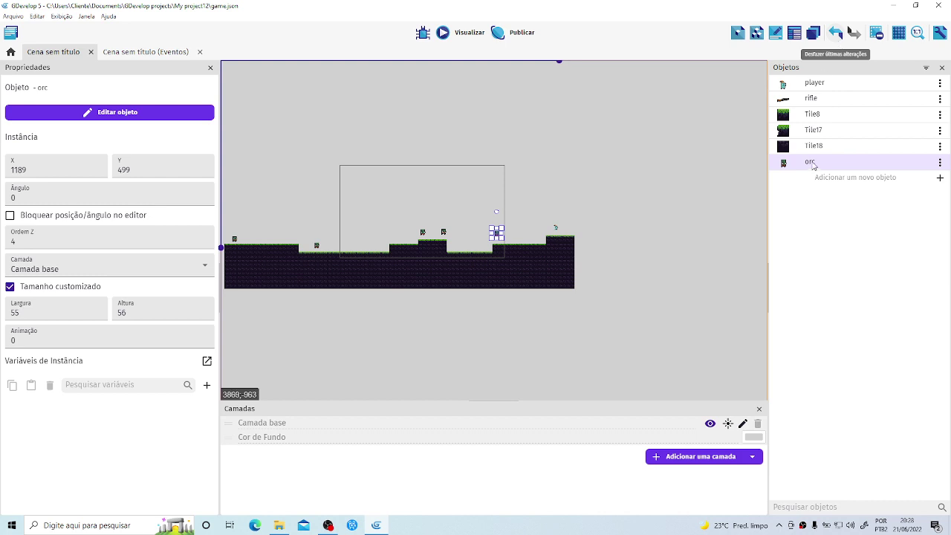
Preview the rifle object's idle and shoot animations, and leave the object without changes.
{"action": "scroll", "coordinate": [552, 214], "scroll_direction": "up", "scroll_amount": 1}
{"action": "scroll", "coordinate": [552, 214], "scroll_direction": "up", "scroll_amount": 5}
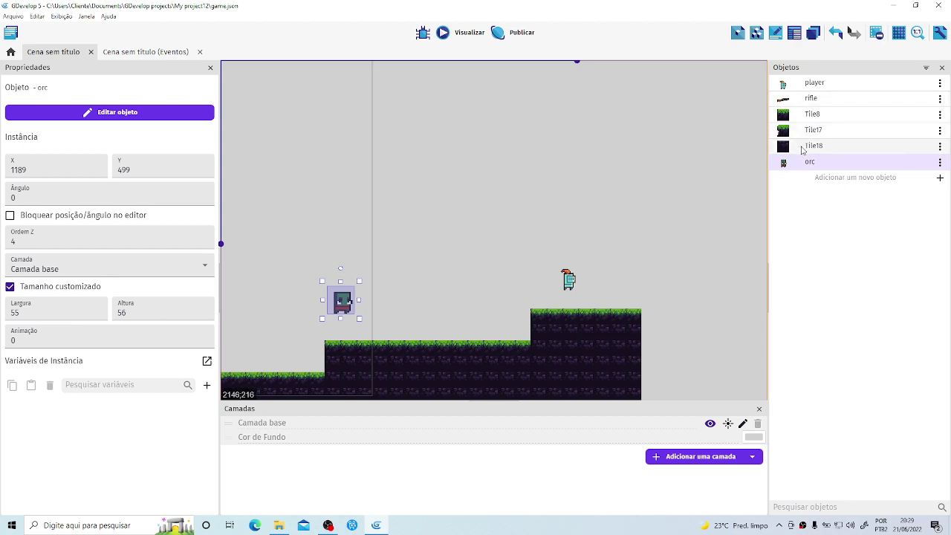
{"action": "double_click", "coordinate": [807, 99]}
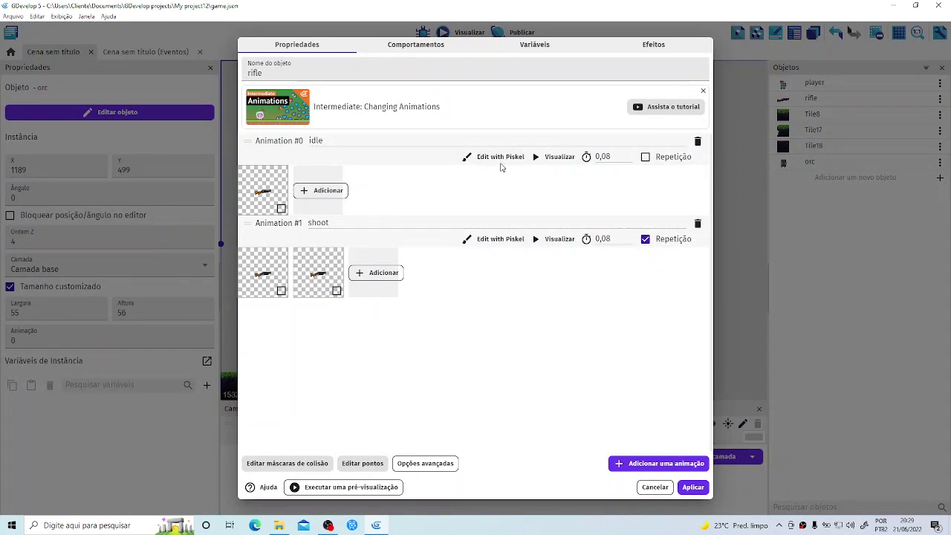
{"action": "left_click", "coordinate": [553, 156]}
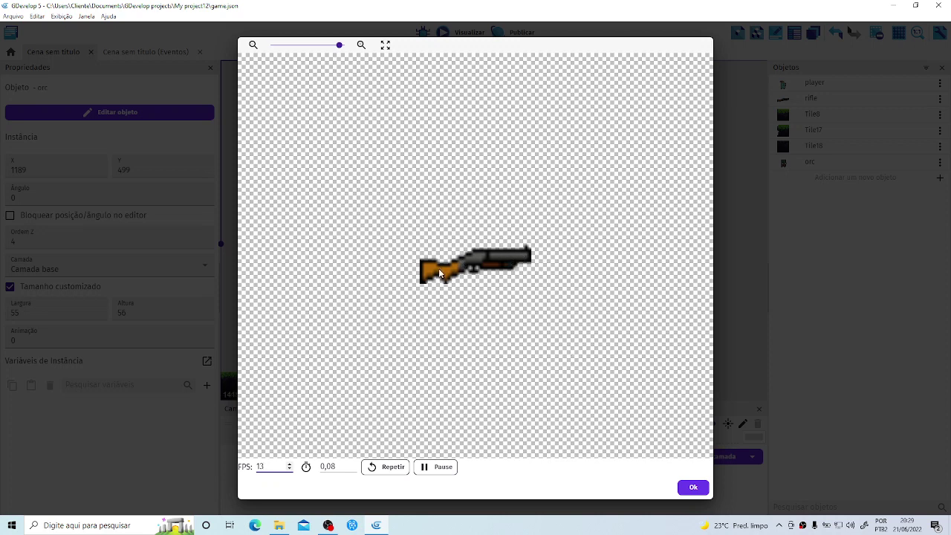
{"action": "left_click", "coordinate": [693, 488]}
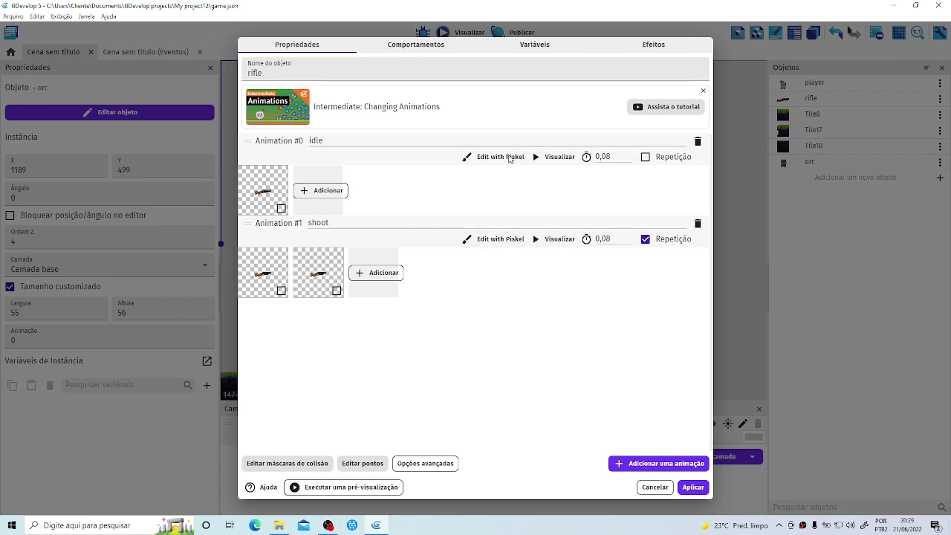
{"action": "left_click", "coordinate": [546, 239]}
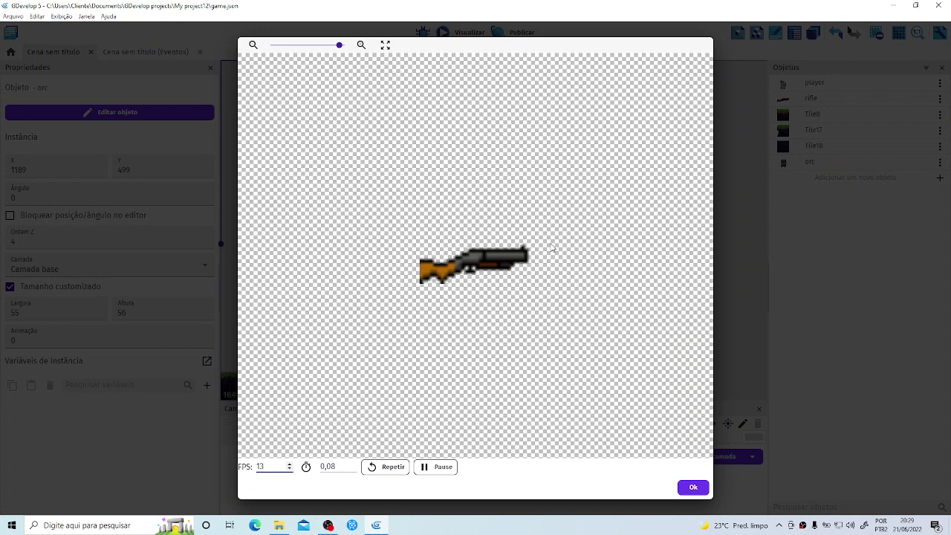
{"action": "left_click", "coordinate": [699, 489]}
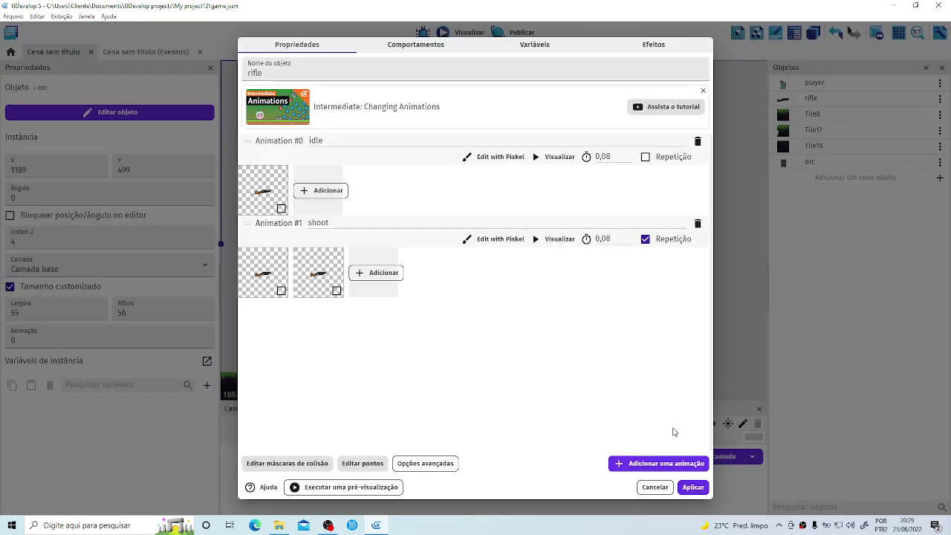
{"action": "left_click", "coordinate": [654, 487]}
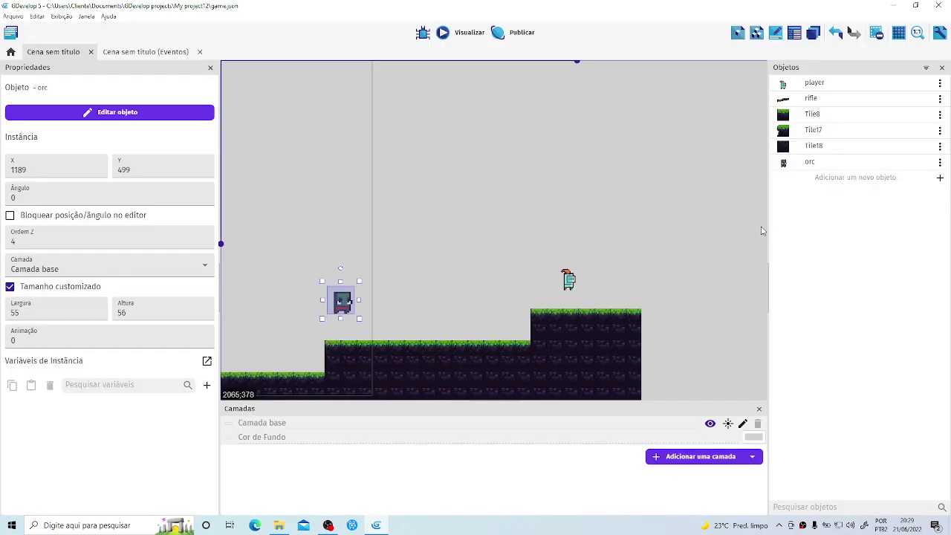
Set the Origin point of the rifle's idle animation to X 0 and Y 0.
{"action": "double_click", "coordinate": [794, 99]}
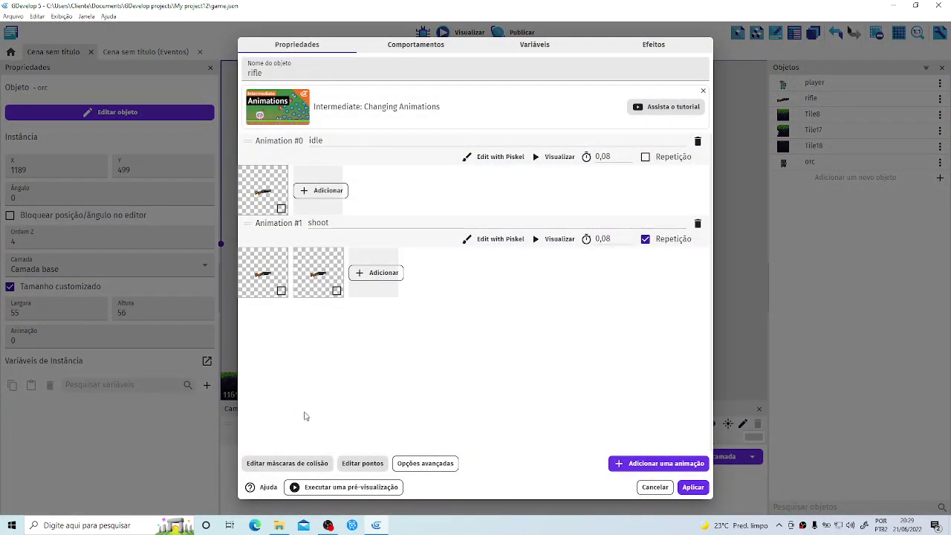
{"action": "left_click", "coordinate": [363, 463]}
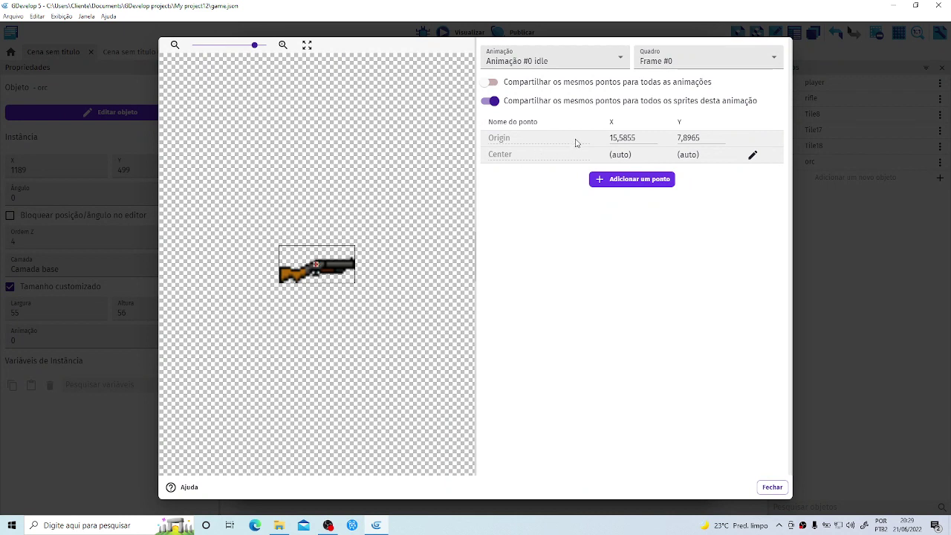
{"action": "double_click", "coordinate": [611, 138]}
{"action": "type", "text": "0"}
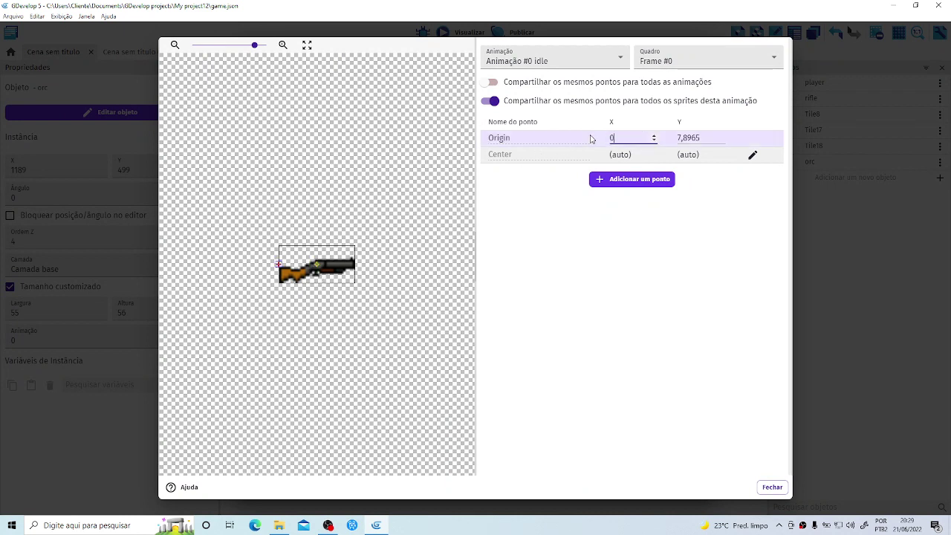
{"action": "key", "text": "Tab"}
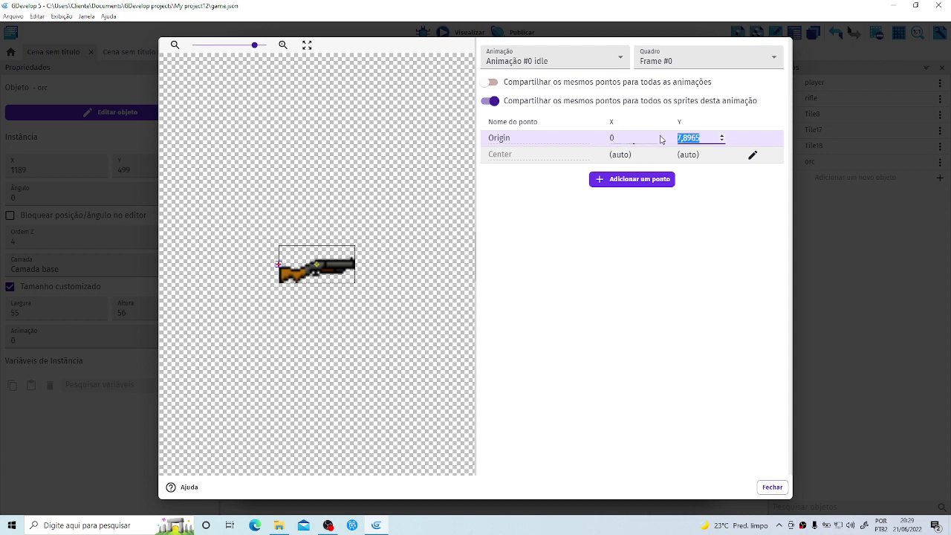
{"action": "type", "text": "0"}
{"action": "left_click", "coordinate": [552, 215]}
Examine the origin and center points on the rifle sprite up close, and apply the object's changes.
{"action": "left_click", "coordinate": [278, 244]}
{"action": "left_click", "coordinate": [277, 243]}
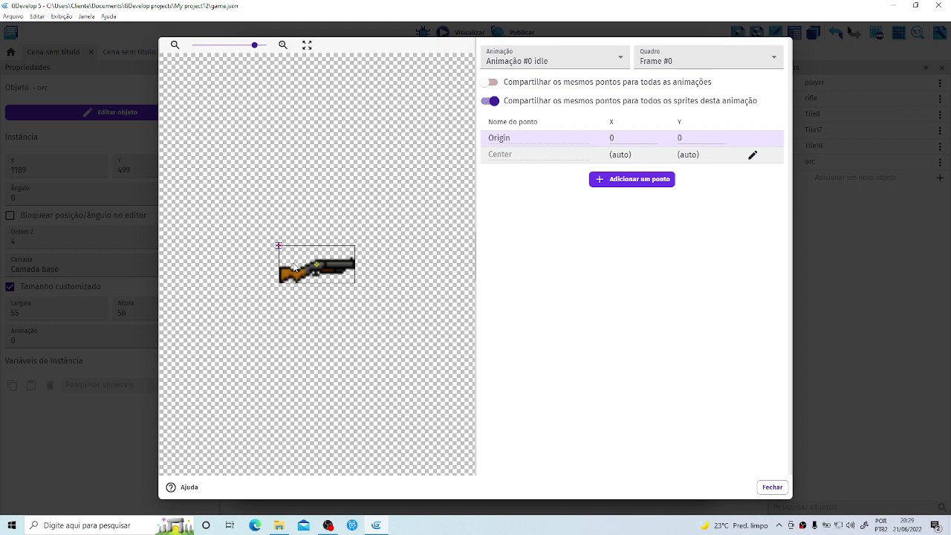
{"action": "left_click", "coordinate": [278, 245]}
{"action": "left_click", "coordinate": [284, 46]}
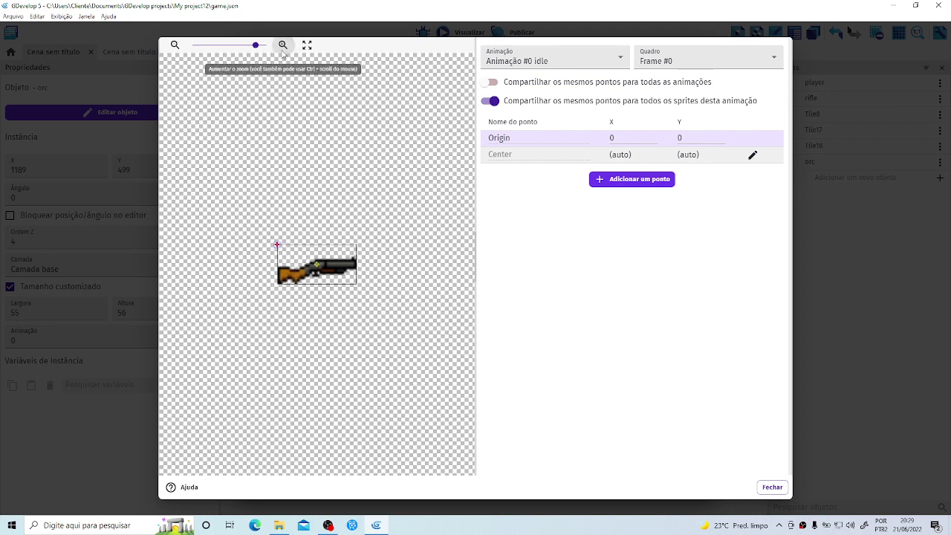
{"action": "left_click", "coordinate": [283, 45]}
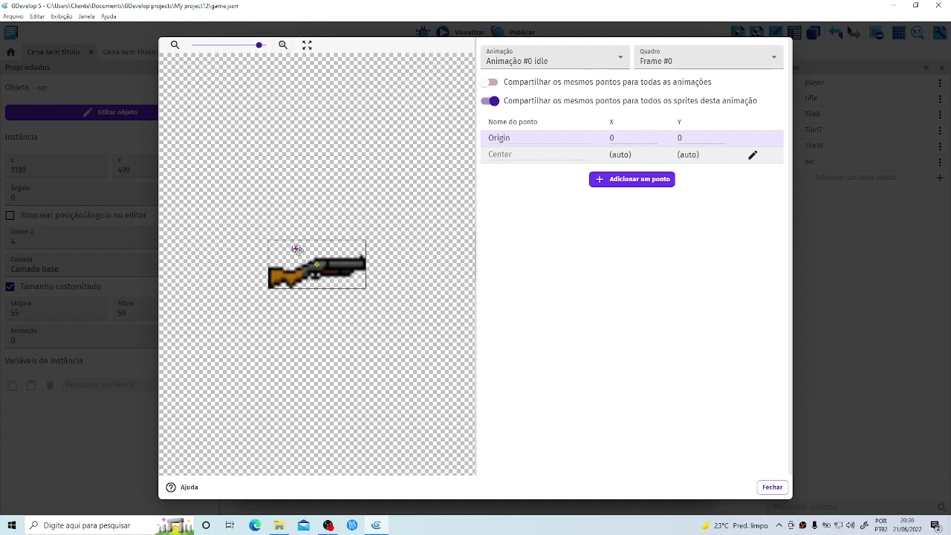
{"action": "left_click", "coordinate": [316, 265]}
{"action": "left_click", "coordinate": [773, 487]}
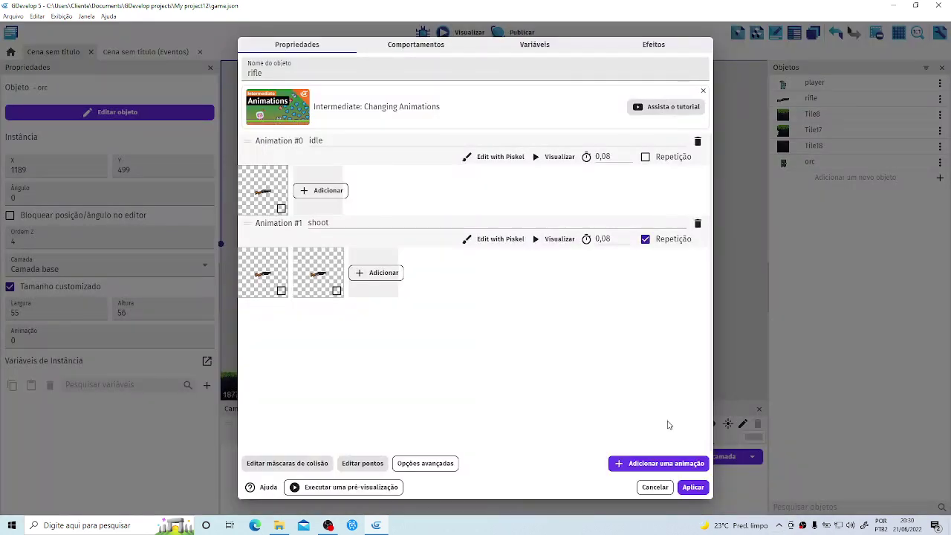
{"action": "left_click", "coordinate": [693, 487]}
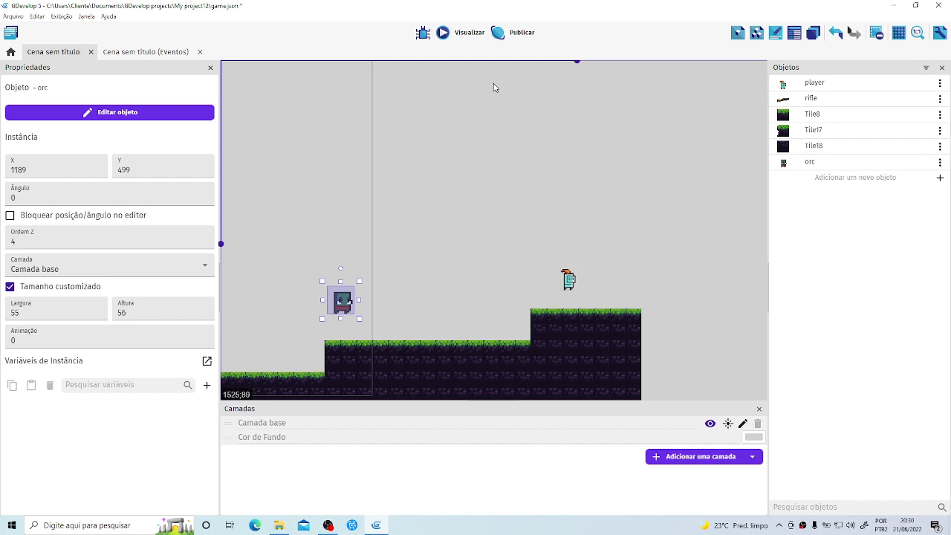
Run a preview of the game, moving and jumping the player leftward across the terrain past the orcs.
{"action": "scroll", "coordinate": [449, 242], "scroll_direction": "down", "scroll_amount": 1, "text": "ctrl"}
{"action": "scroll", "coordinate": [448, 241], "scroll_direction": "down", "scroll_amount": 5, "text": "ctrl"}
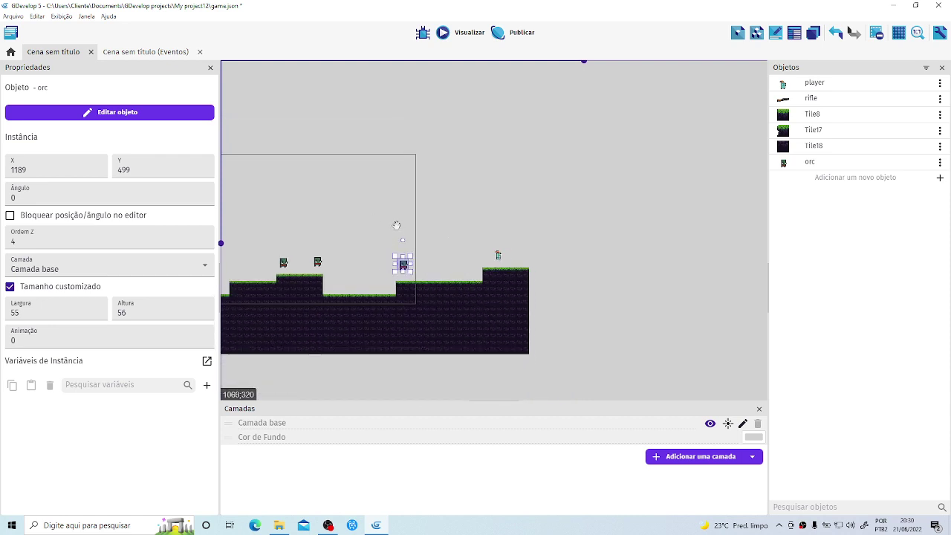
{"action": "scroll", "coordinate": [617, 212], "scroll_direction": "up", "scroll_amount": 4, "text": "ctrl"}
{"action": "left_click_drag", "start_coordinate": [604, 265], "coordinate": [717, 259]}
{"action": "middle_click_drag", "start_coordinate": [664, 179], "coordinate": [410, 198]}
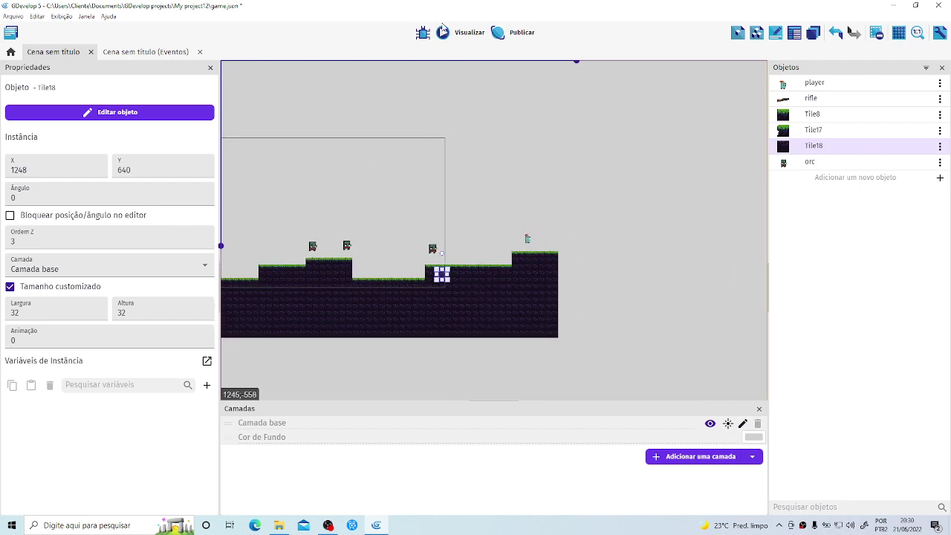
{"action": "left_click", "coordinate": [443, 32]}
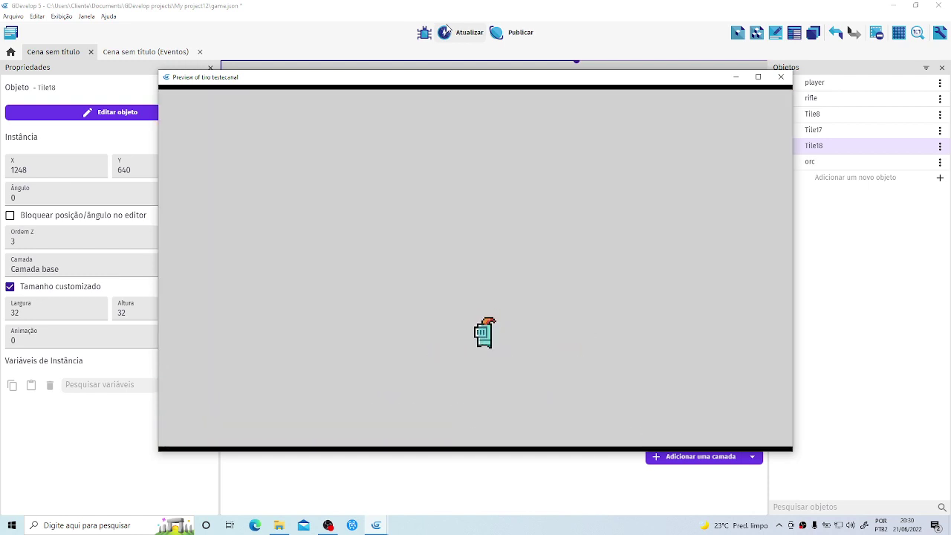
{"action": "key", "text": "Left"}
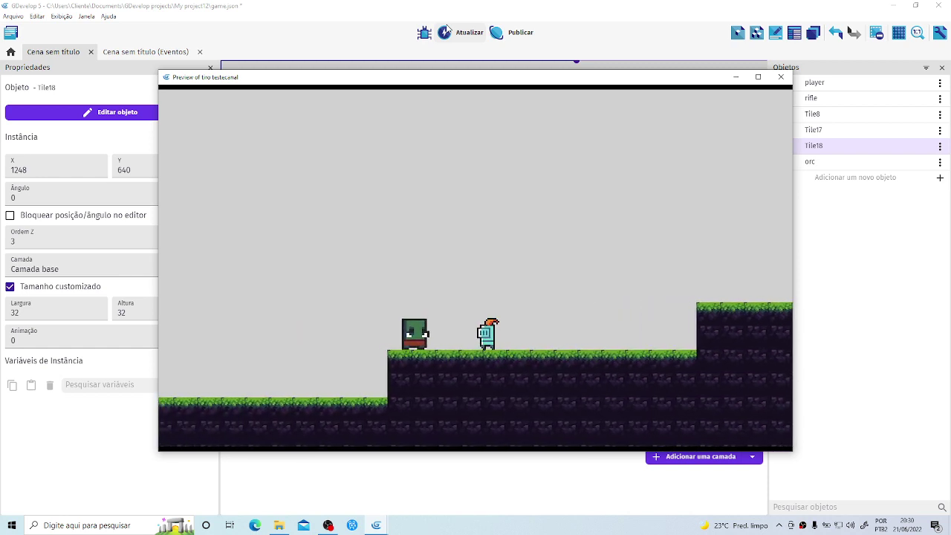
{"action": "key", "text": "Left"}
{"action": "key", "text": "space"}
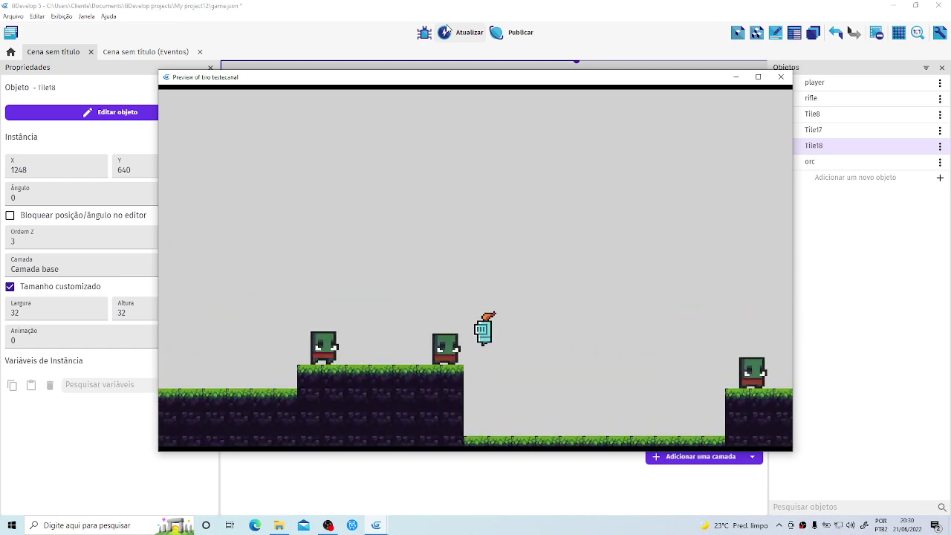
{"action": "key", "text": "Left"}
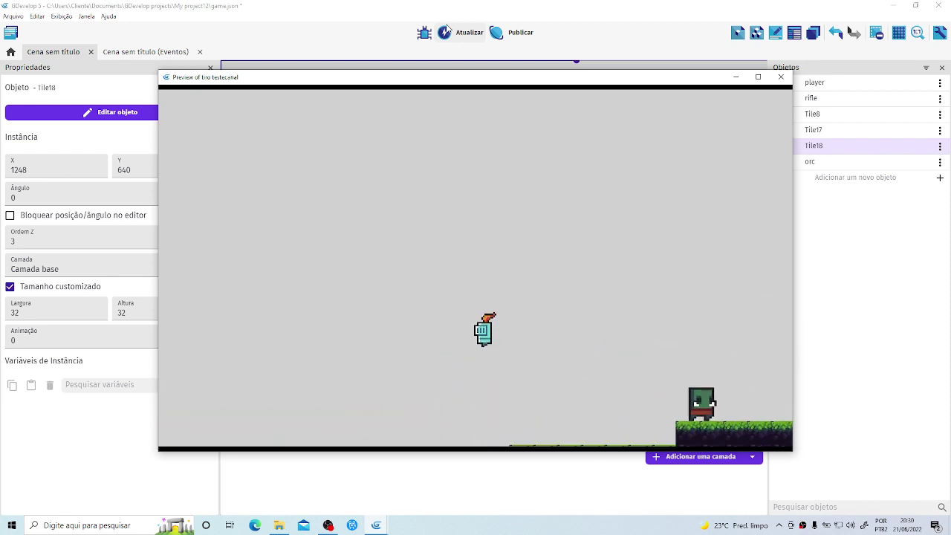
{"action": "key", "text": "Left"}
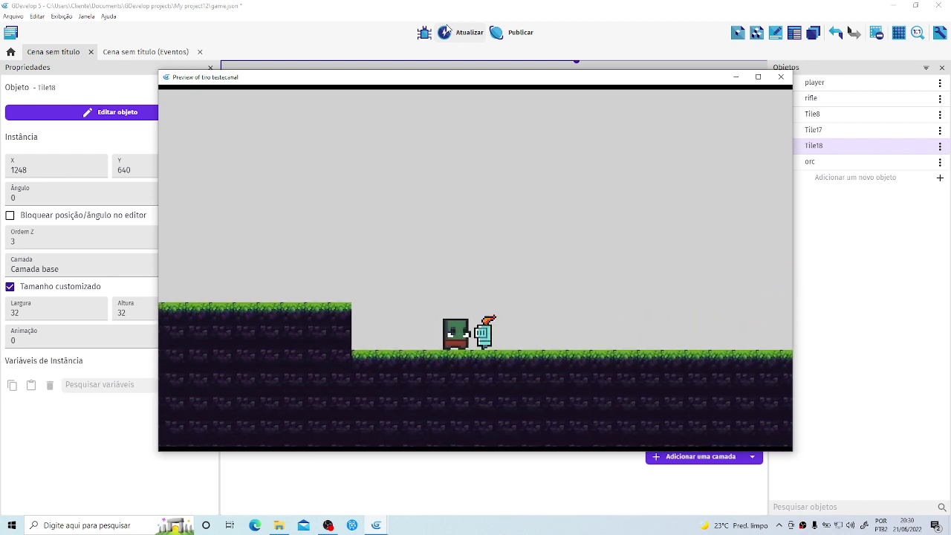
{"action": "key", "text": "space"}
Move the player back rightward over the platforms in the preview, and close it.
{"action": "key", "text": "Right"}
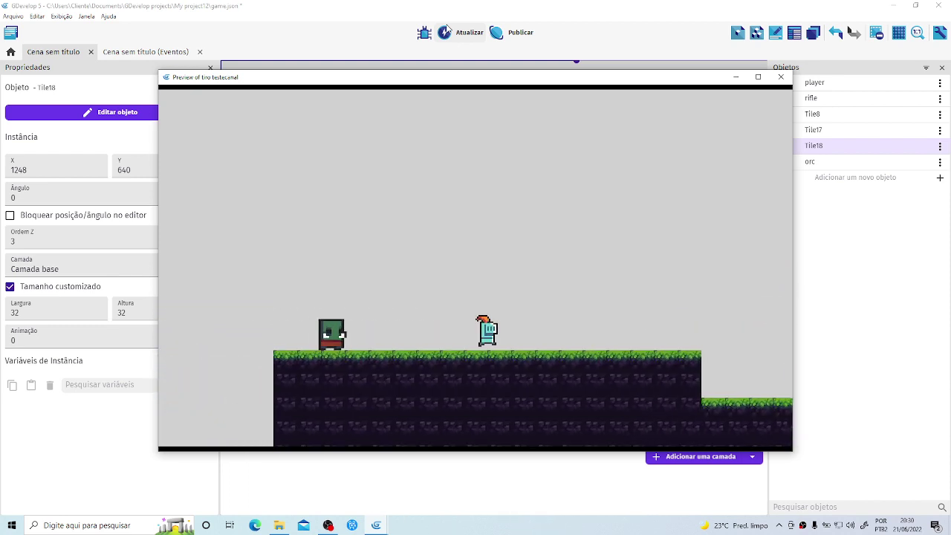
{"action": "key", "text": "Right"}
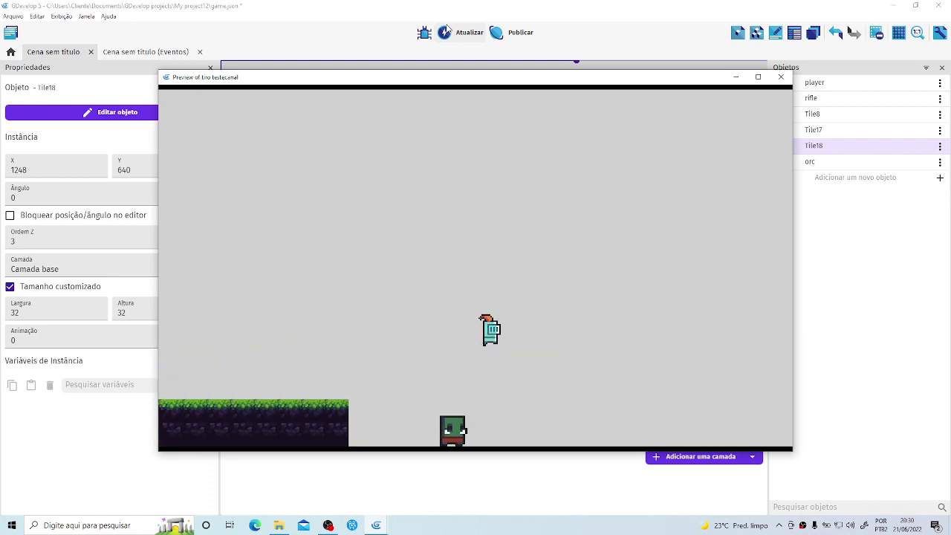
{"action": "key", "text": "Right"}
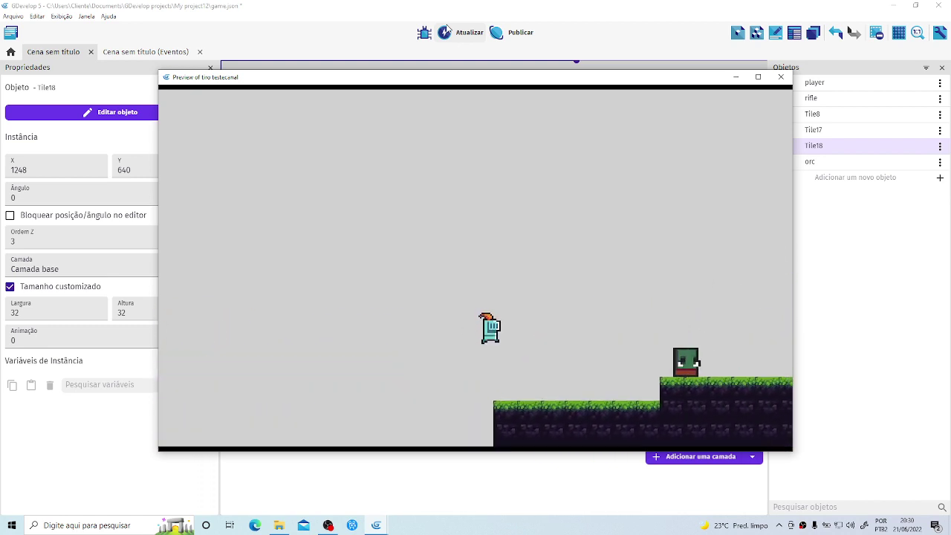
{"action": "key", "text": "Right"}
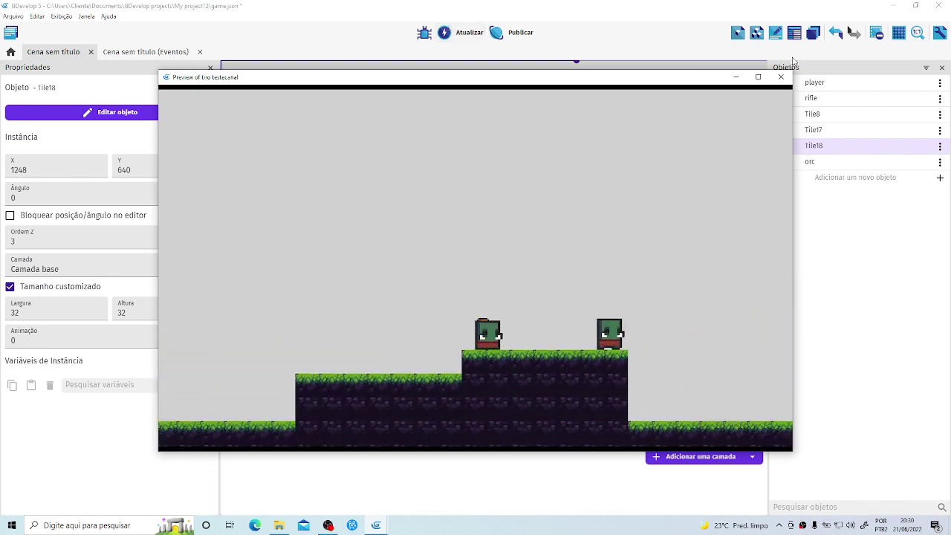
{"action": "left_click", "coordinate": [781, 76]}
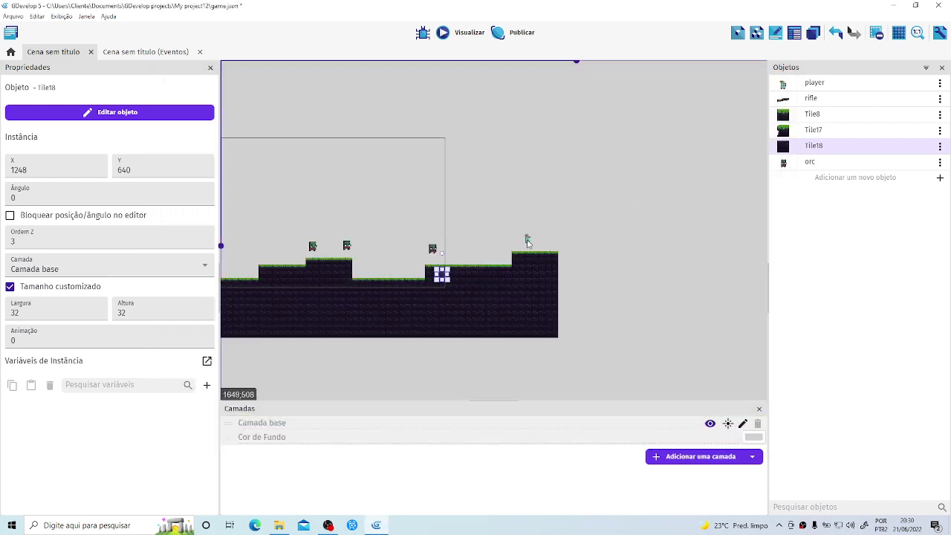
Open the sprite point editor of the player object.
{"action": "left_click", "coordinate": [160, 51]}
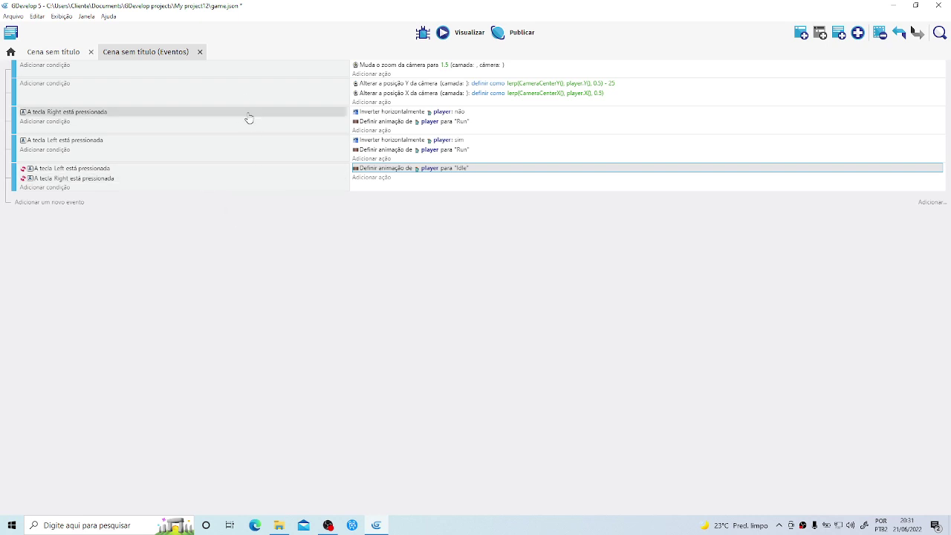
{"action": "left_click", "coordinate": [61, 52]}
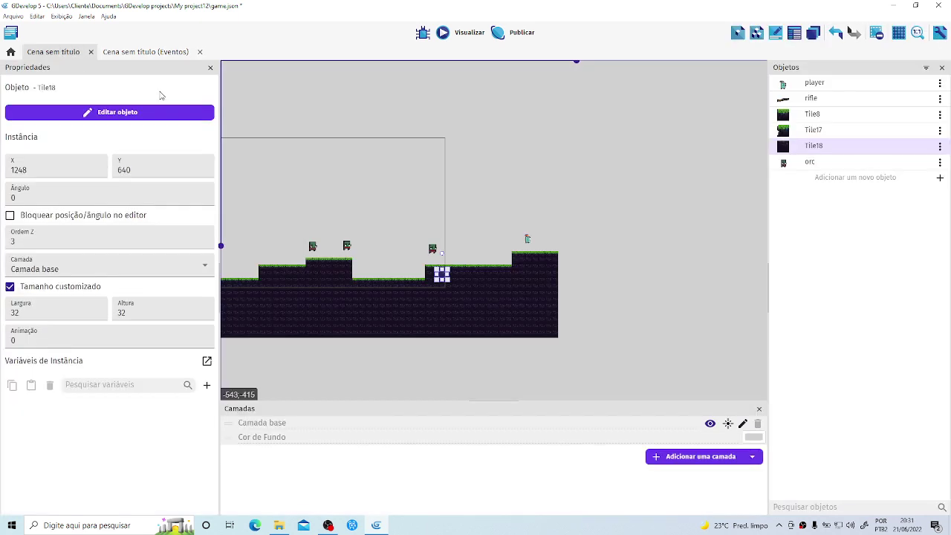
{"action": "left_click", "coordinate": [527, 239]}
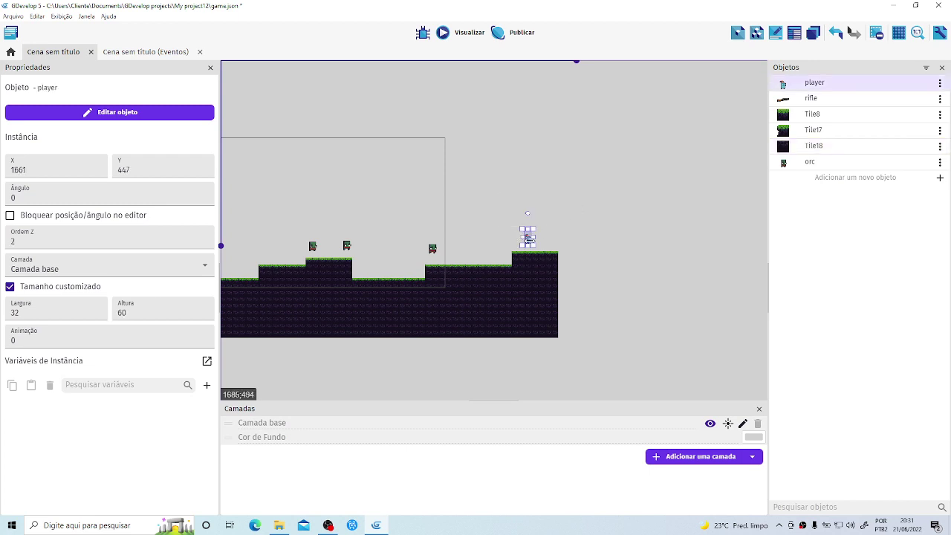
{"action": "scroll", "coordinate": [526, 235], "scroll_direction": "up", "scroll_amount": 3, "text": "ctrl"}
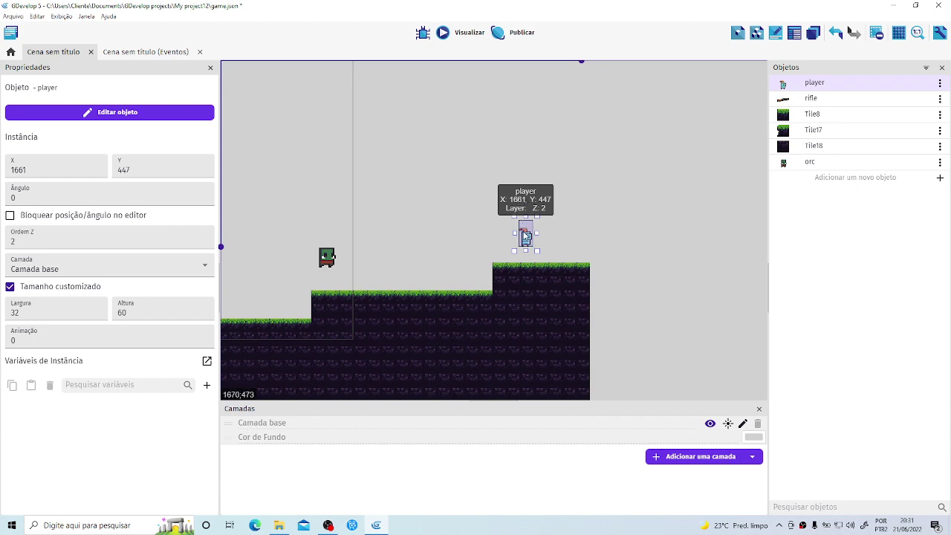
{"action": "double_click", "coordinate": [525, 236]}
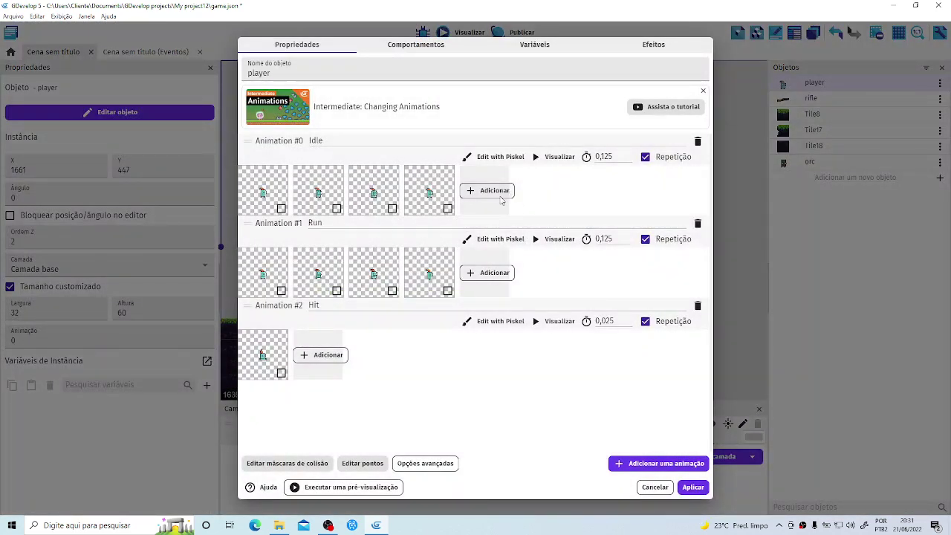
{"action": "left_click", "coordinate": [371, 464]}
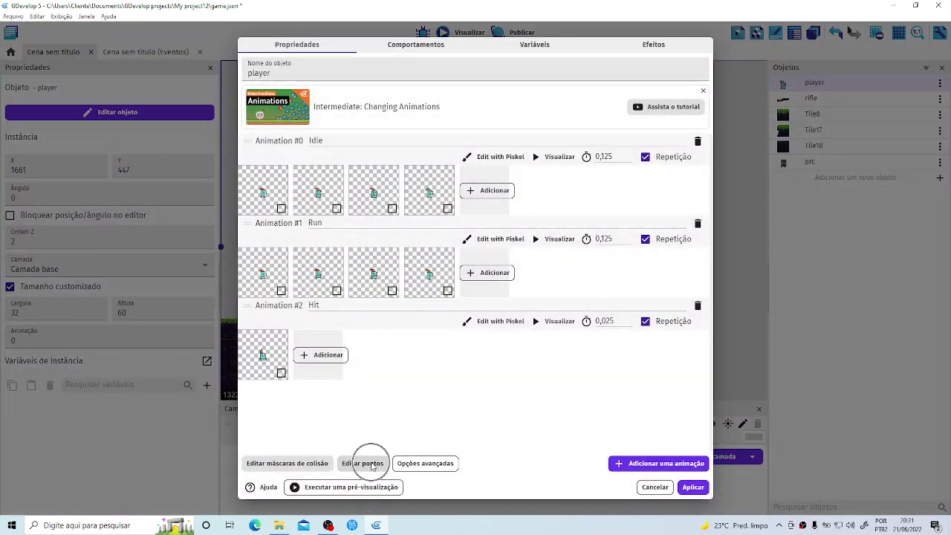
{"action": "left_click", "coordinate": [371, 464]}
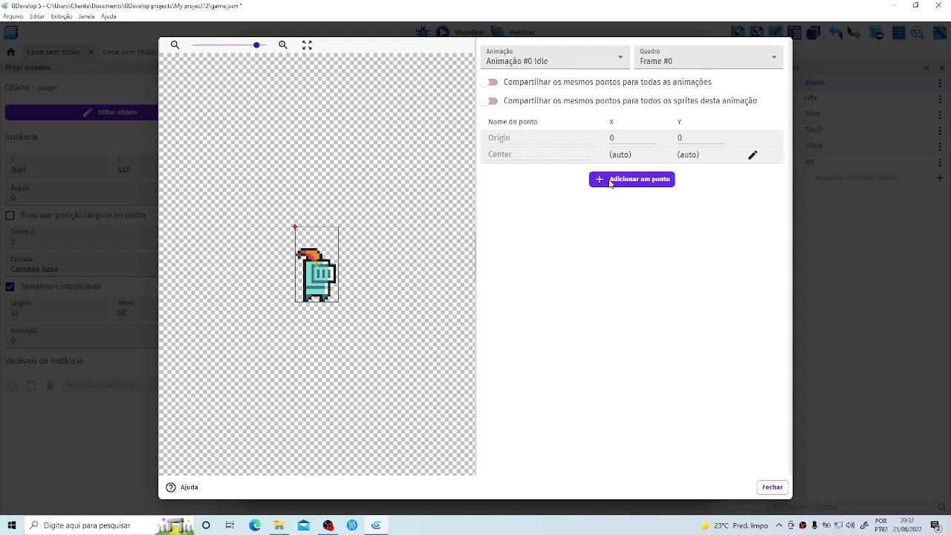
Add a point to the player, share the points across all animations and sprites, and turn the sharing off again.
{"action": "left_click", "coordinate": [610, 181]}
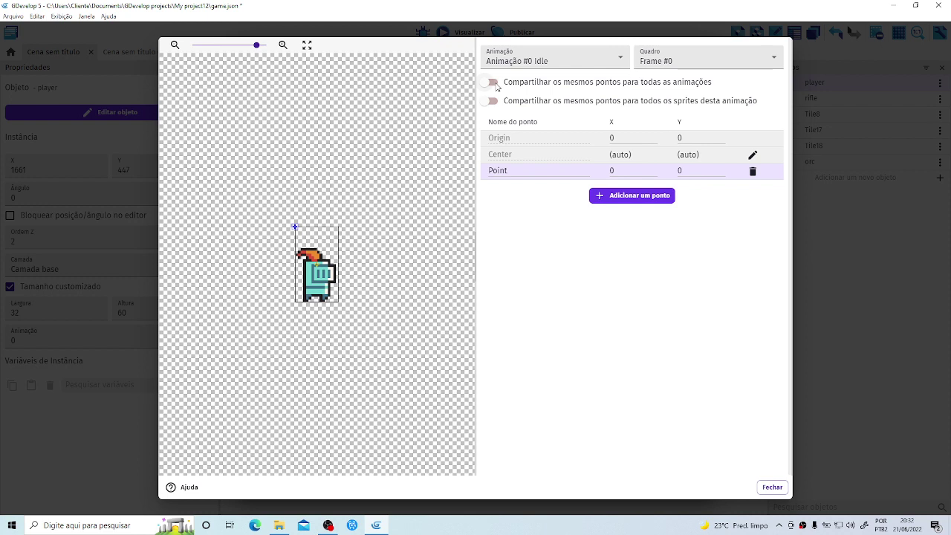
{"action": "left_click", "coordinate": [495, 83]}
{"action": "left_click", "coordinate": [545, 268]}
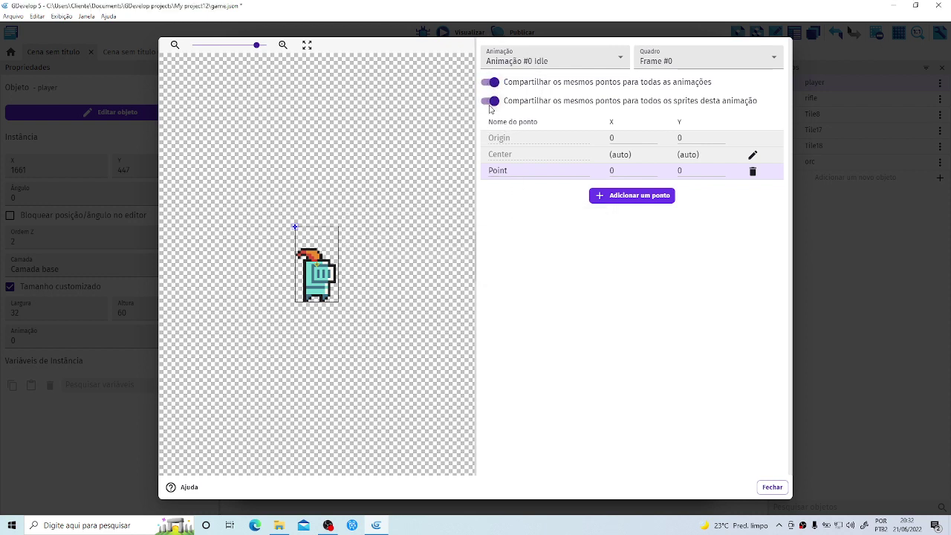
{"action": "left_click", "coordinate": [491, 104]}
Look through the player's animation list and the Idle frames #0 to #2, ending on Frame #0.
{"action": "left_click", "coordinate": [609, 67]}
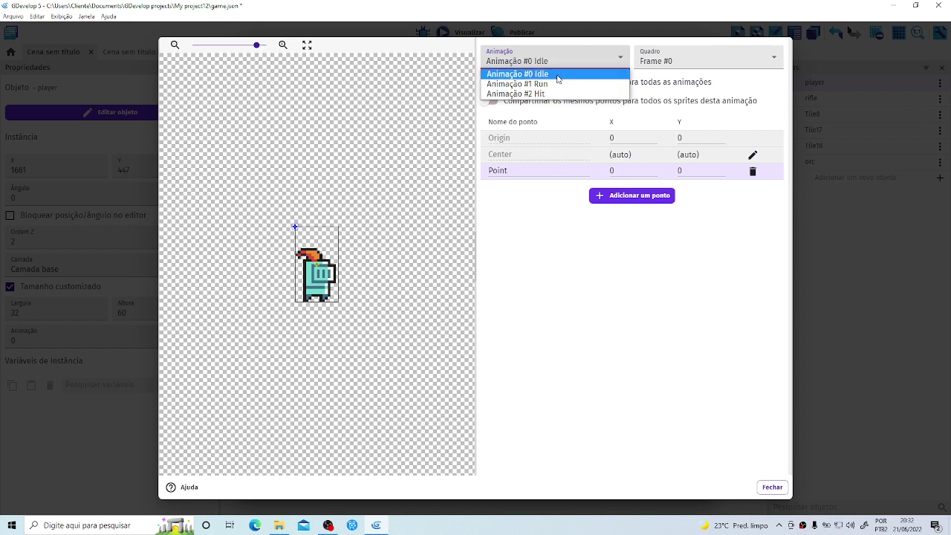
{"action": "left_click", "coordinate": [593, 293]}
{"action": "left_click", "coordinate": [577, 62]}
{"action": "left_click", "coordinate": [568, 75]}
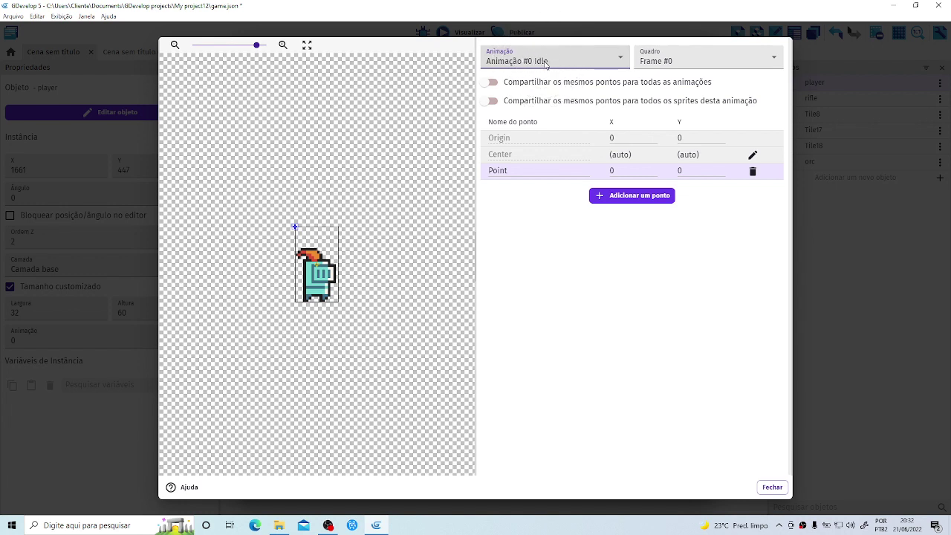
{"action": "left_click", "coordinate": [675, 59]}
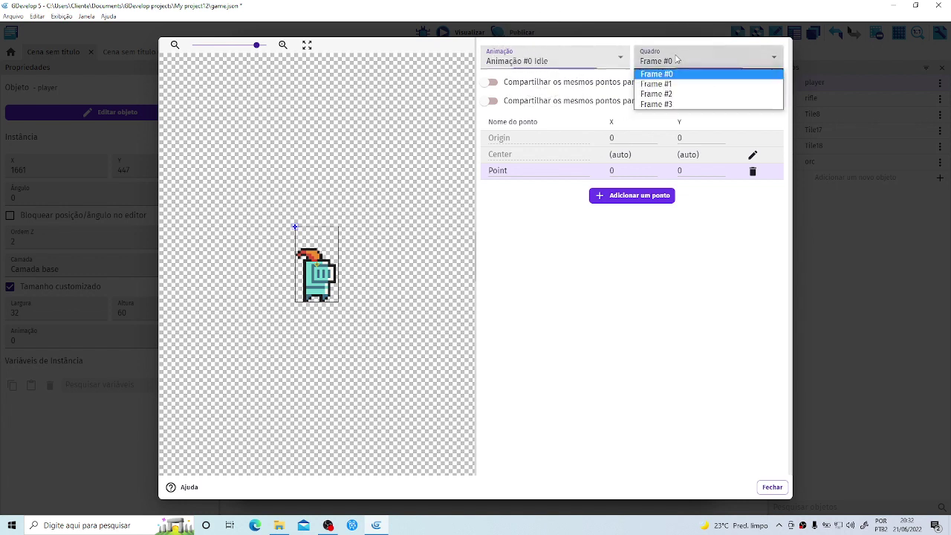
{"action": "left_click", "coordinate": [673, 83]}
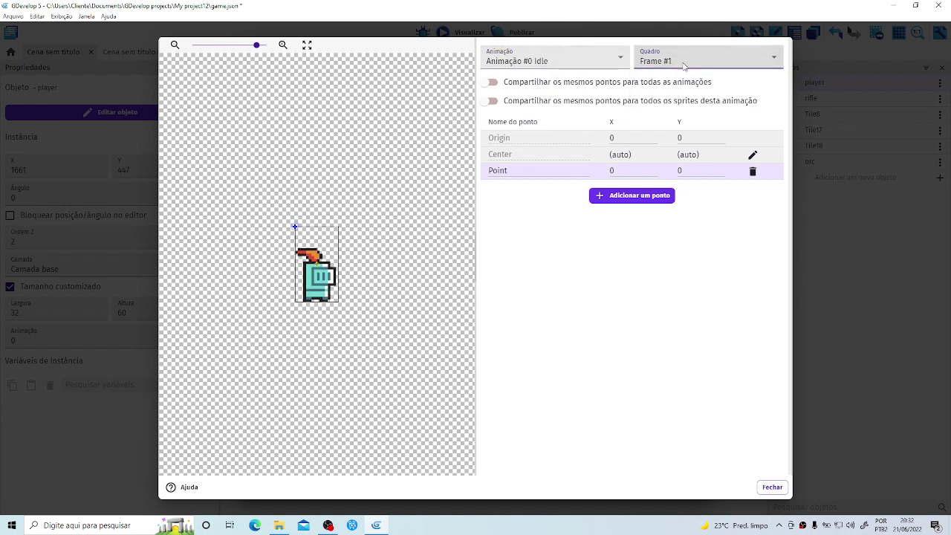
{"action": "left_click", "coordinate": [682, 64]}
{"action": "left_click", "coordinate": [678, 94]}
{"action": "left_click", "coordinate": [684, 71]}
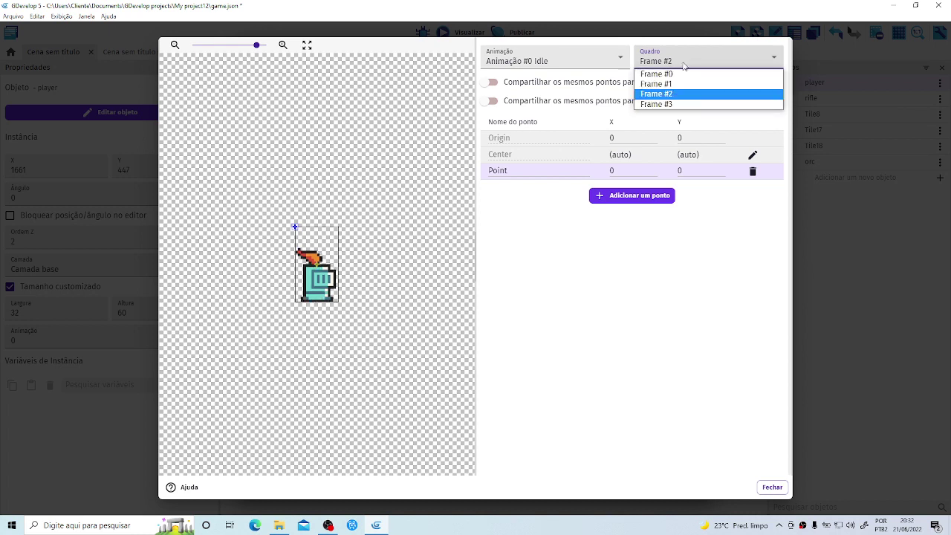
{"action": "left_click", "coordinate": [676, 76]}
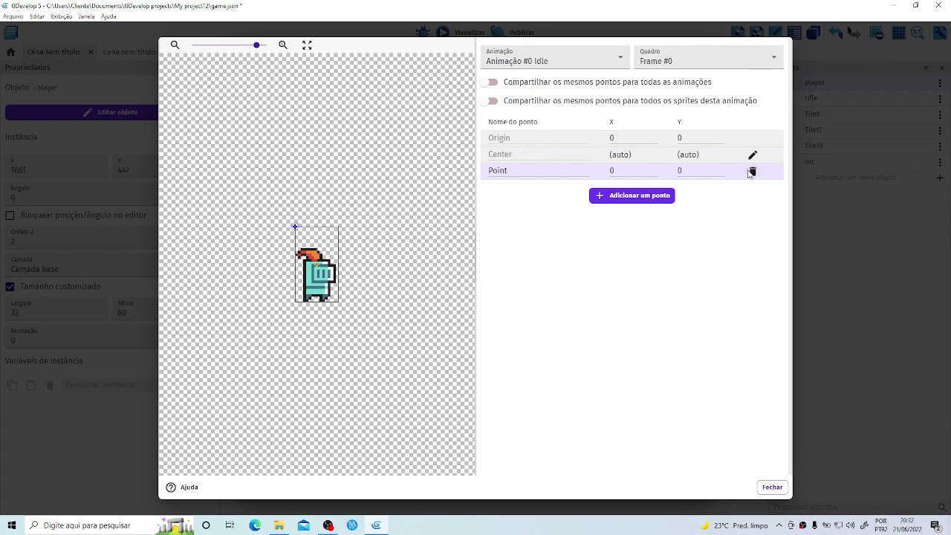
Replace the added point on Idle Frame #0 with a new point named ARMA.
{"action": "left_click", "coordinate": [751, 172]}
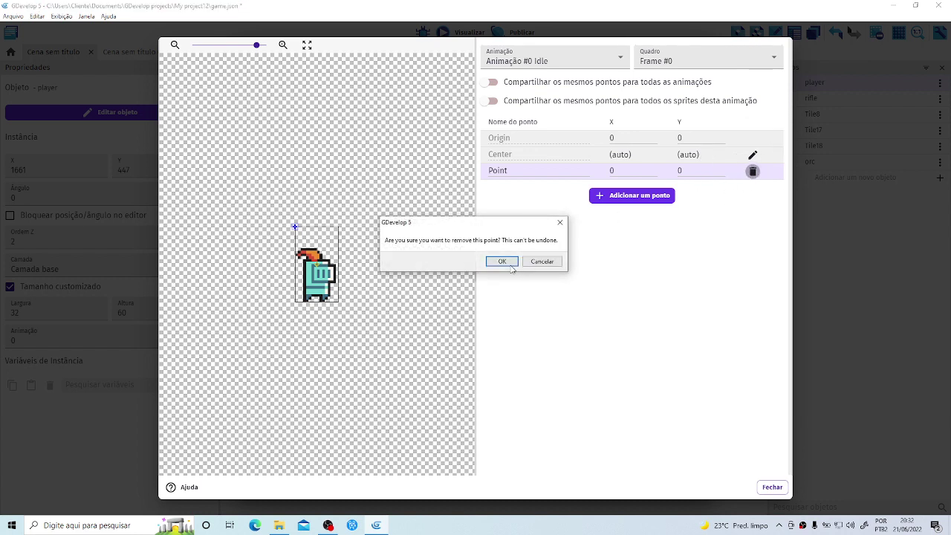
{"action": "left_click", "coordinate": [502, 262]}
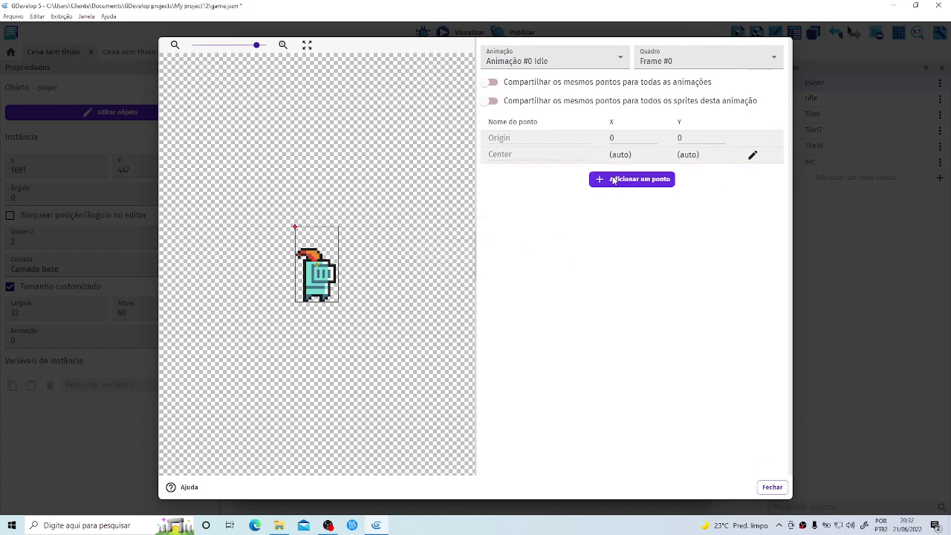
{"action": "left_click", "coordinate": [613, 180]}
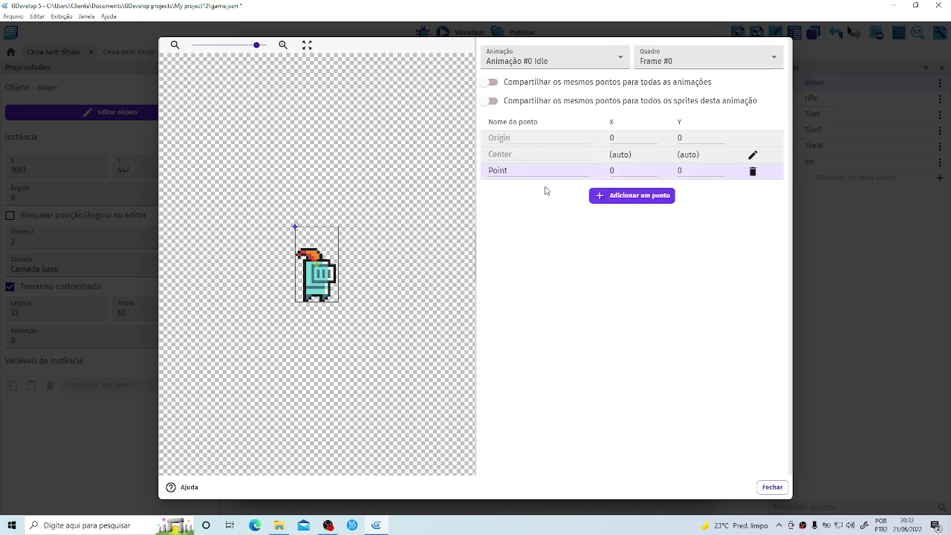
{"action": "double_click", "coordinate": [510, 171]}
{"action": "type", "text": "ARMA"}
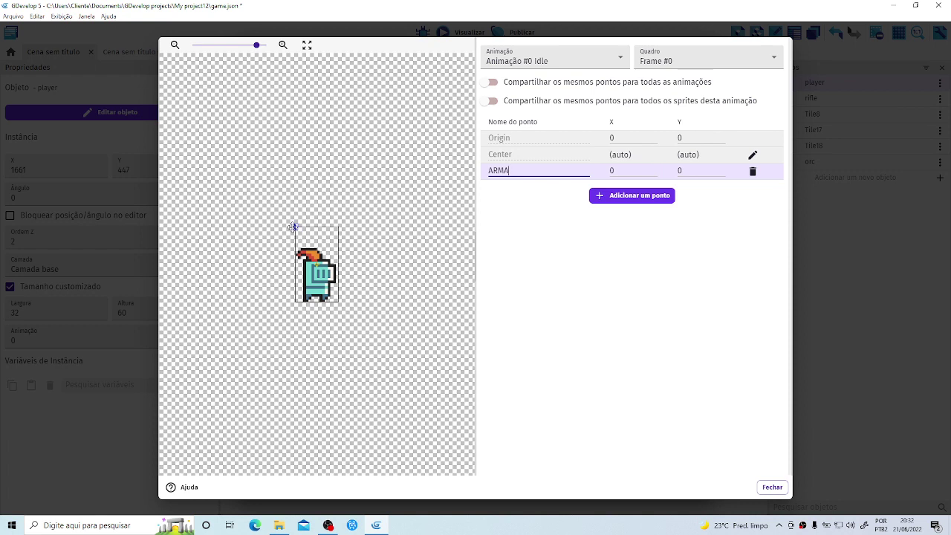
Place the ARMA point of Idle Frame #0 on the middle of the knight's belt, at about X 7.77, Y 22.47.
{"action": "left_click", "coordinate": [294, 225]}
{"action": "left_click", "coordinate": [283, 45]}
{"action": "left_click", "coordinate": [283, 45]}
{"action": "left_click", "coordinate": [284, 45]}
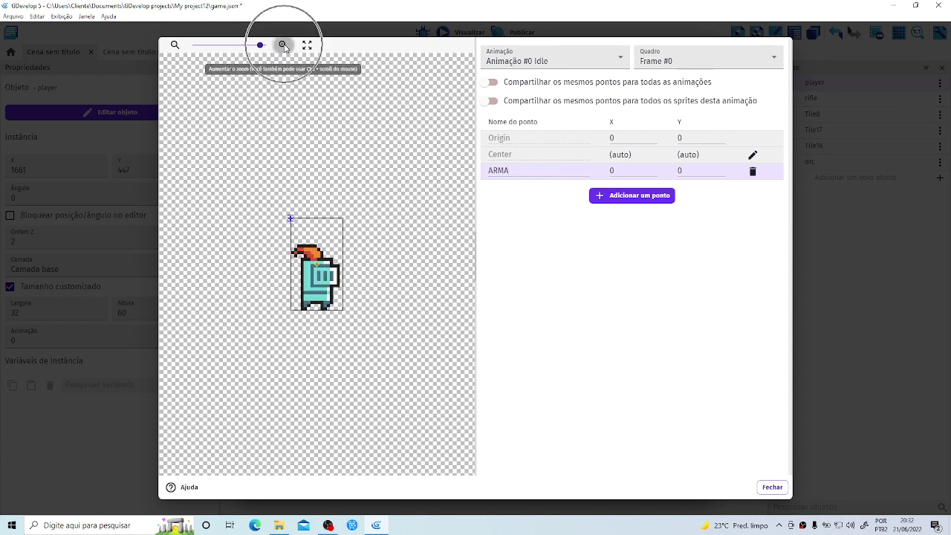
{"action": "left_click", "coordinate": [284, 46]}
{"action": "left_click", "coordinate": [283, 46]}
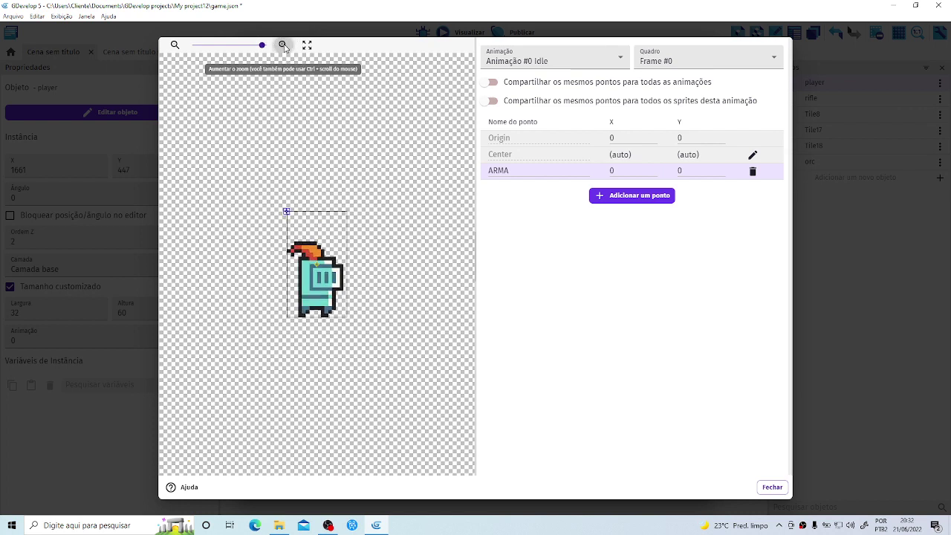
{"action": "left_click", "coordinate": [283, 45]}
{"action": "left_click", "coordinate": [283, 45]}
{"action": "left_click", "coordinate": [283, 45]}
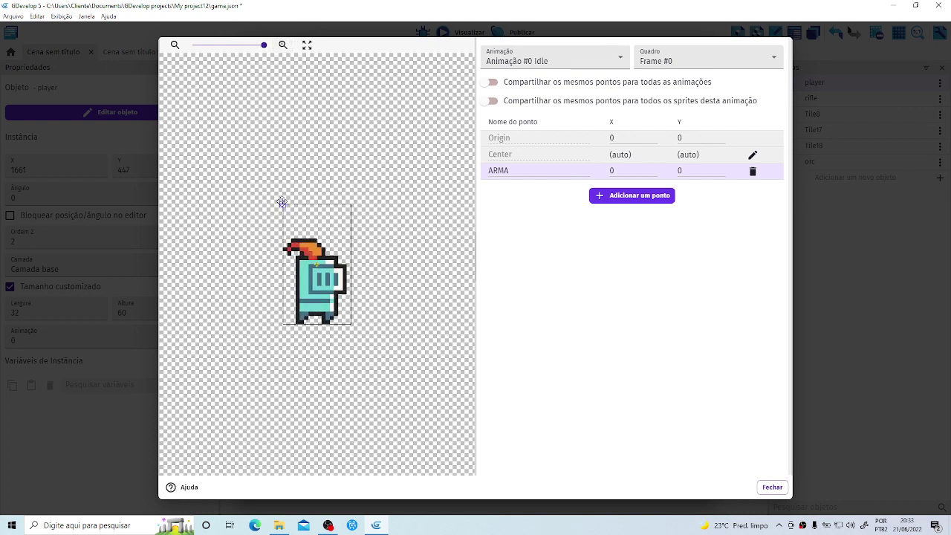
{"action": "left_click_drag", "start_coordinate": [282, 201], "coordinate": [372, 272]}
{"action": "left_click", "coordinate": [320, 302]}
{"action": "left_click", "coordinate": [314, 300]}
{"action": "left_click", "coordinate": [316, 300]}
On Idle Frame #1, rename the added point ARMA and place it on the belt at about X 7.89, Y 23.27.
{"action": "left_click", "coordinate": [681, 64]}
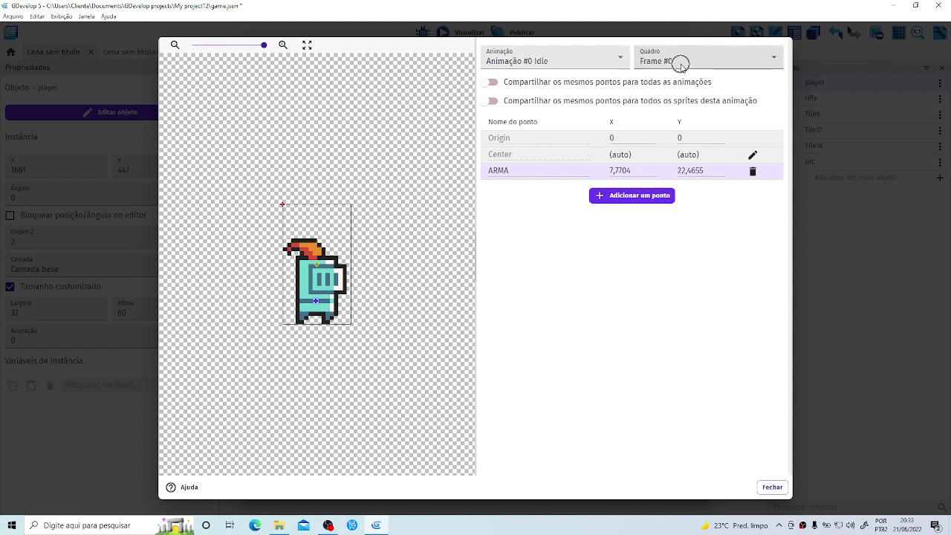
{"action": "left_click", "coordinate": [681, 64]}
{"action": "left_click", "coordinate": [681, 64]}
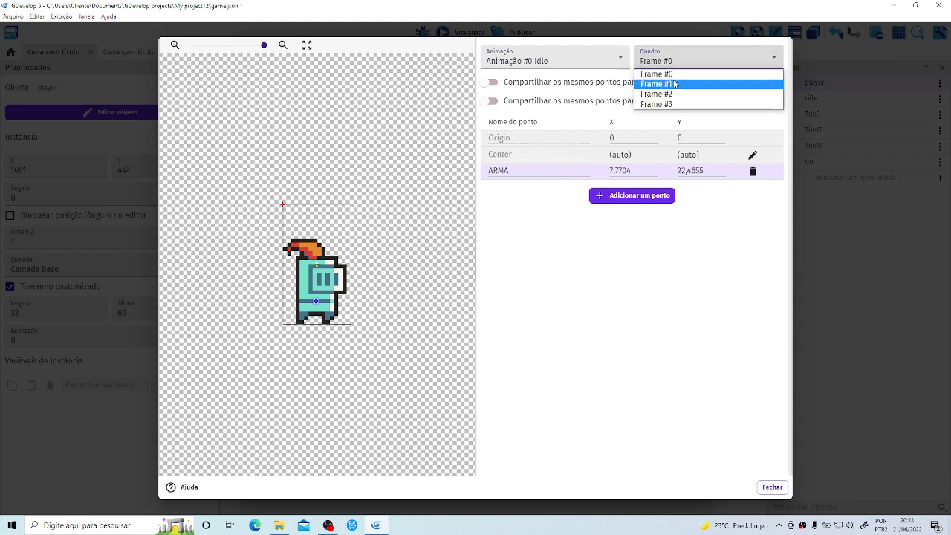
{"action": "left_click", "coordinate": [674, 84]}
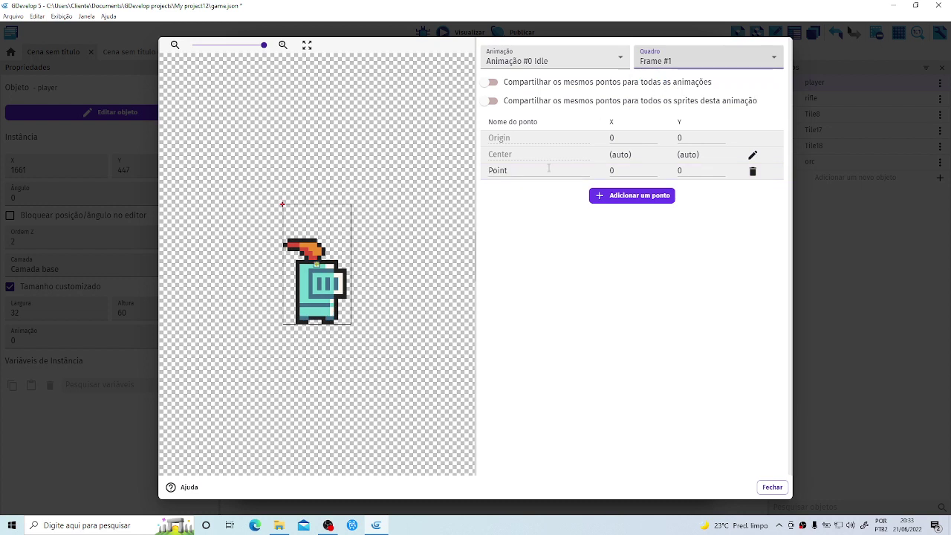
{"action": "left_click_drag", "start_coordinate": [508, 170], "coordinate": [485, 171]}
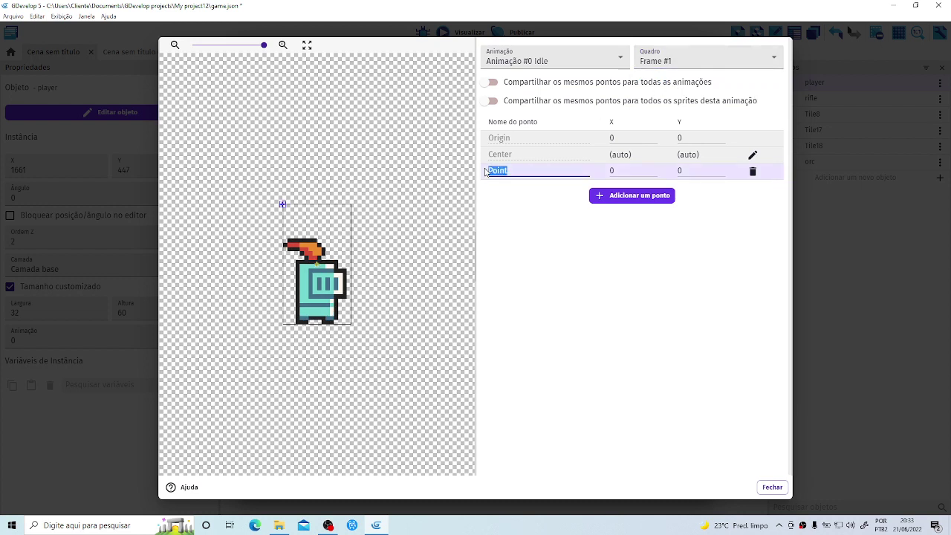
{"action": "type", "text": "ARMA"}
{"action": "left_click", "coordinate": [282, 204]}
{"action": "left_click", "coordinate": [299, 253]}
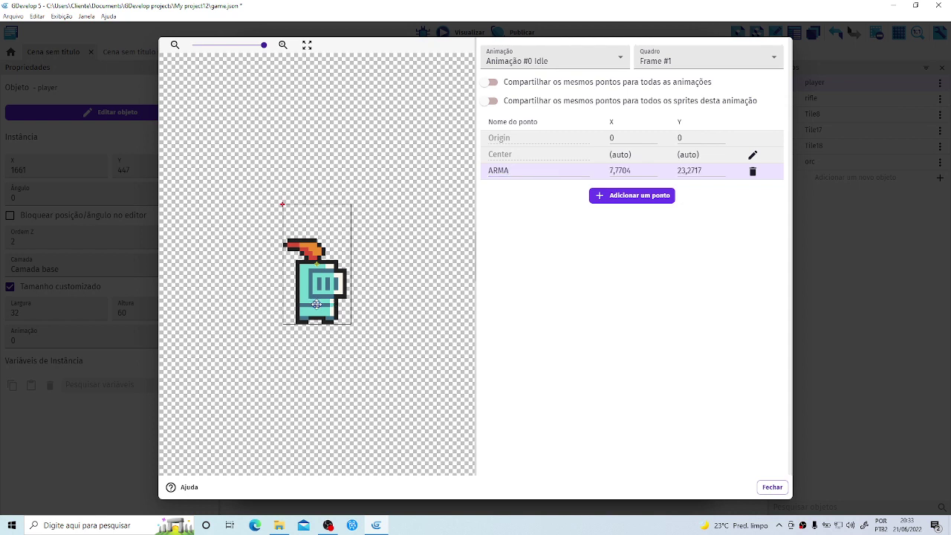
{"action": "left_click", "coordinate": [317, 304]}
On Idle Frame #2, rename the added point ARMA and place it on the belt at about X 8, Y 24.42.
{"action": "left_click", "coordinate": [673, 67]}
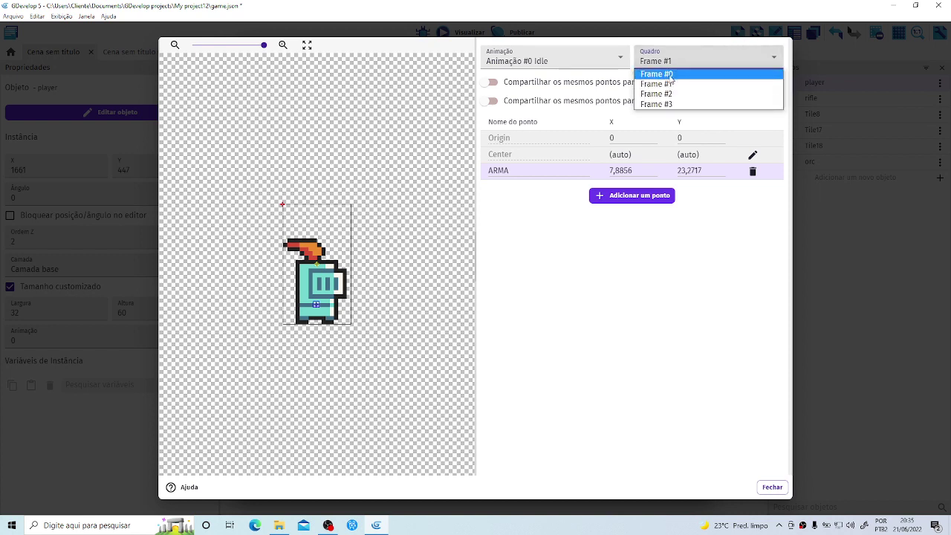
{"action": "left_click", "coordinate": [671, 74]}
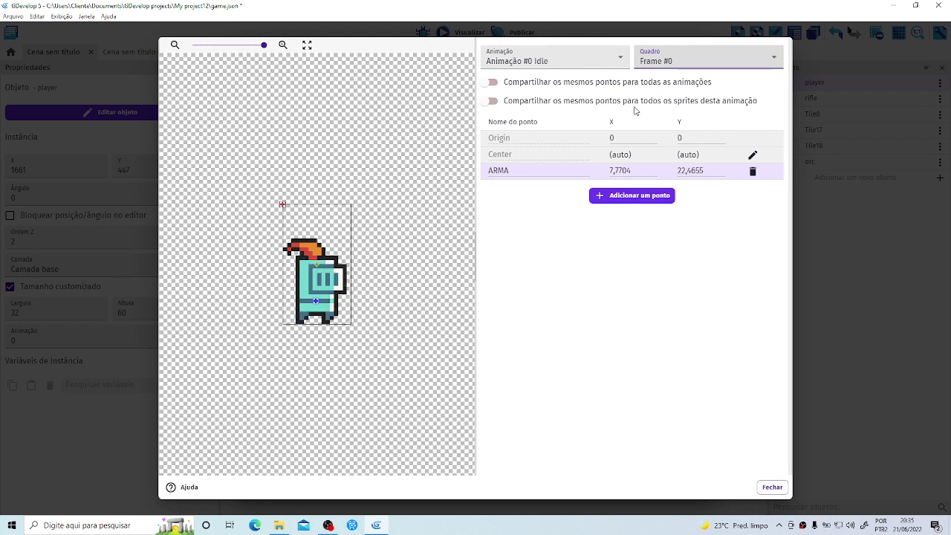
{"action": "left_click", "coordinate": [690, 65]}
{"action": "left_click", "coordinate": [678, 84]}
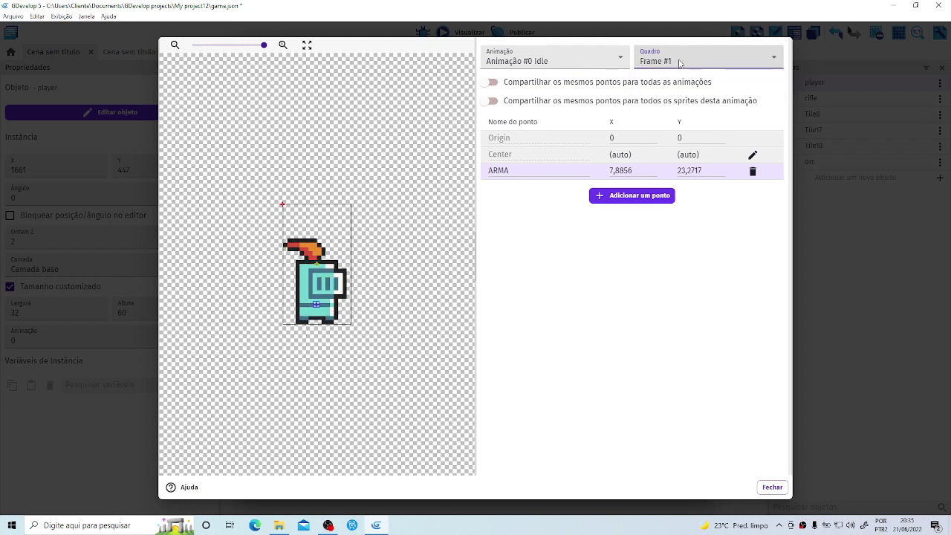
{"action": "left_click", "coordinate": [700, 64]}
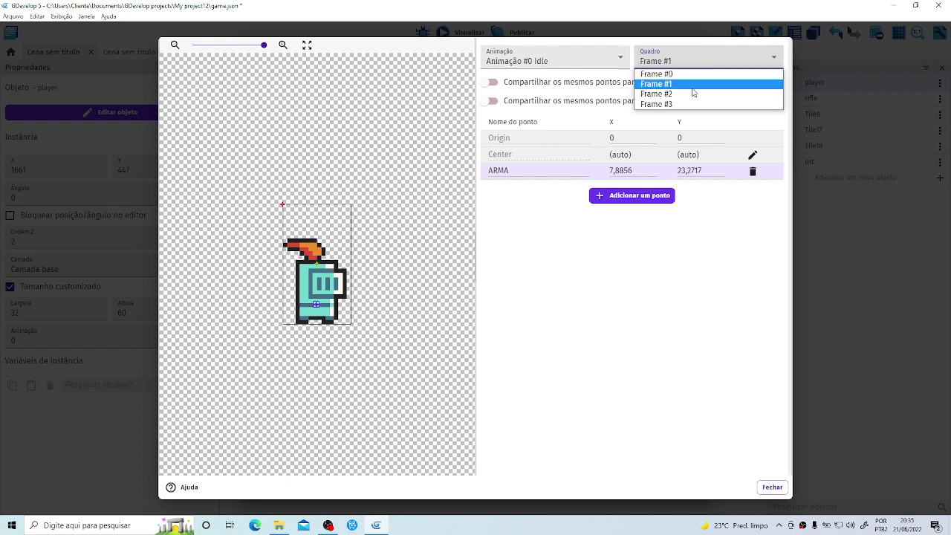
{"action": "left_click", "coordinate": [678, 94]}
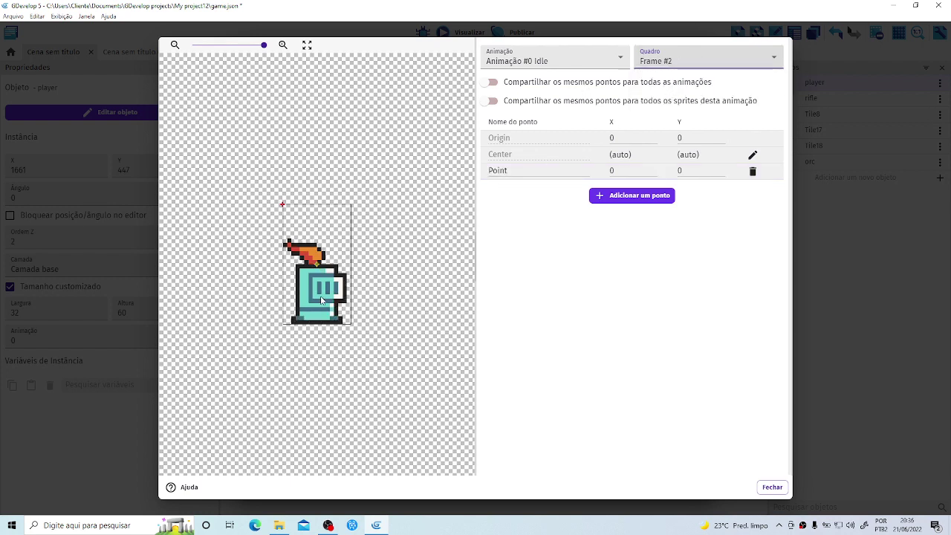
{"action": "left_click", "coordinate": [516, 171]}
{"action": "left_click_drag", "start_coordinate": [517, 171], "coordinate": [483, 170]}
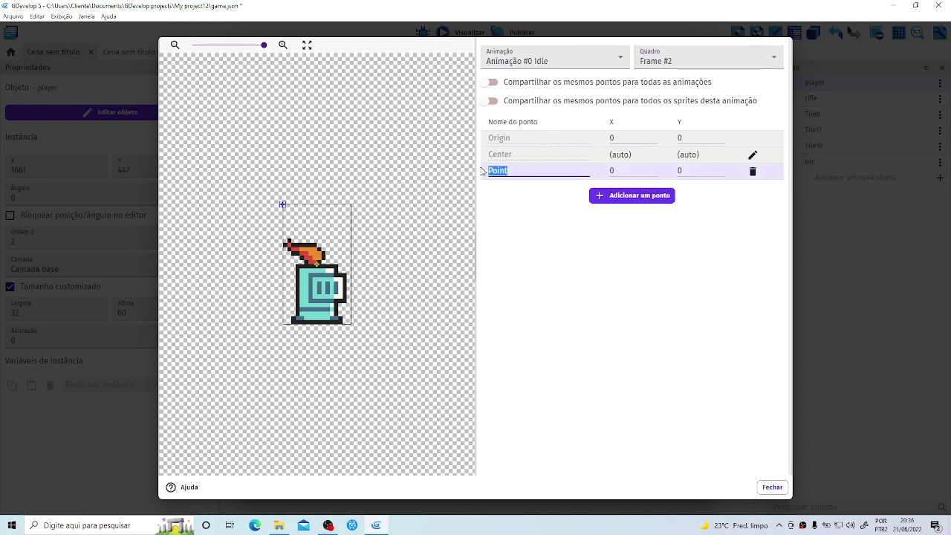
{"action": "type", "text": "ARMA"}
{"action": "left_click", "coordinate": [317, 309]}
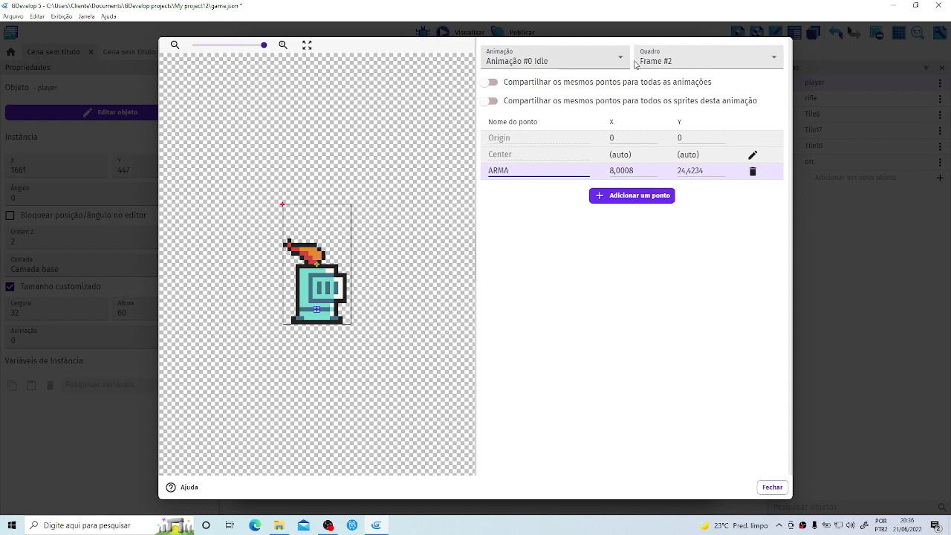
On Idle Frame #3, rename the added point ARMA and place it on the belt at about X 7.89, Y 23.5.
{"action": "left_click", "coordinate": [698, 59]}
{"action": "left_click", "coordinate": [674, 104]}
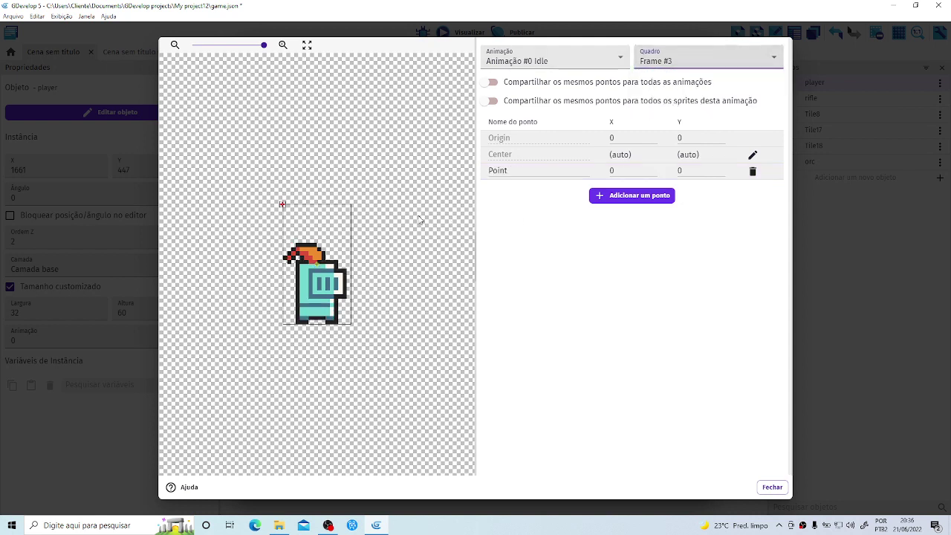
{"action": "left_click", "coordinate": [489, 171]}
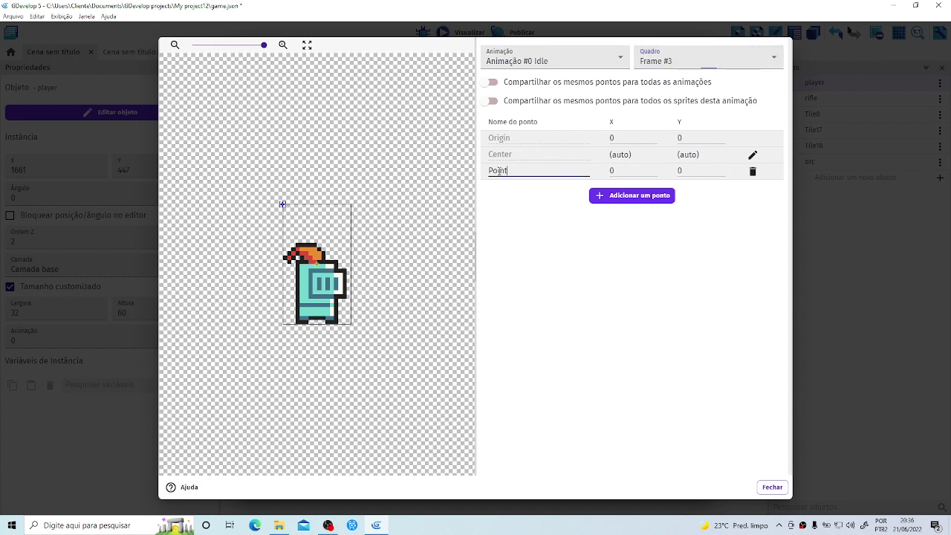
{"action": "double_click", "coordinate": [487, 170]}
{"action": "type", "text": "ARMA"}
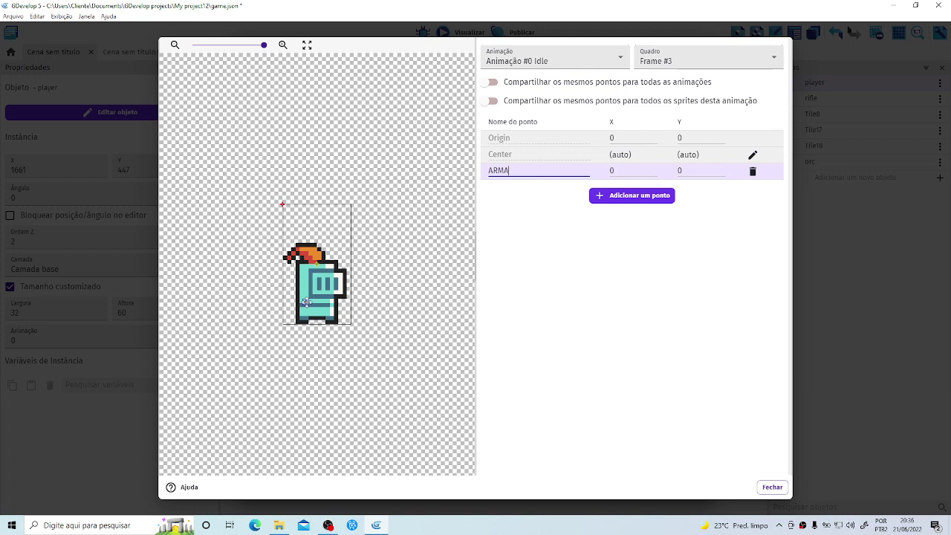
{"action": "left_click", "coordinate": [317, 306]}
{"action": "left_click", "coordinate": [544, 241]}
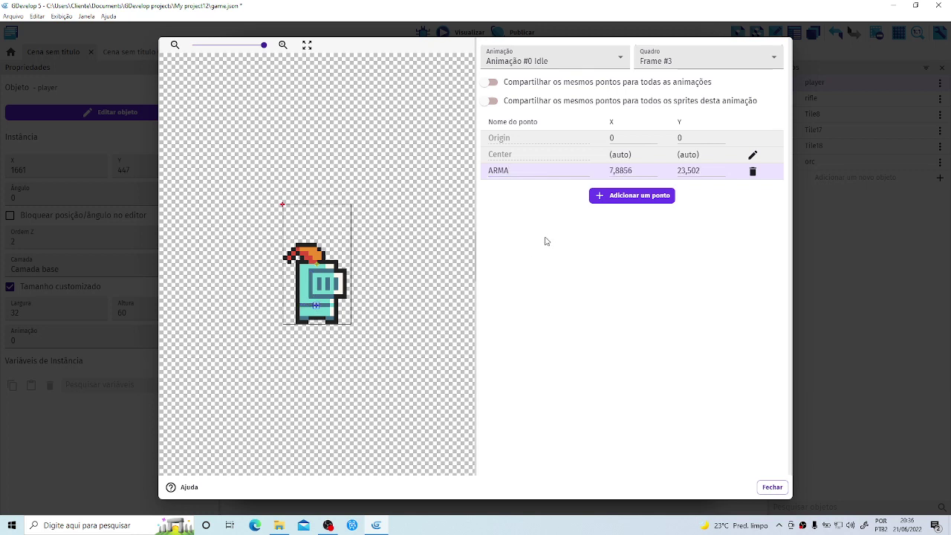
Review the ARMA point's position on Idle frames #0 through #3.
{"action": "left_click", "coordinate": [656, 59]}
{"action": "left_click", "coordinate": [670, 79]}
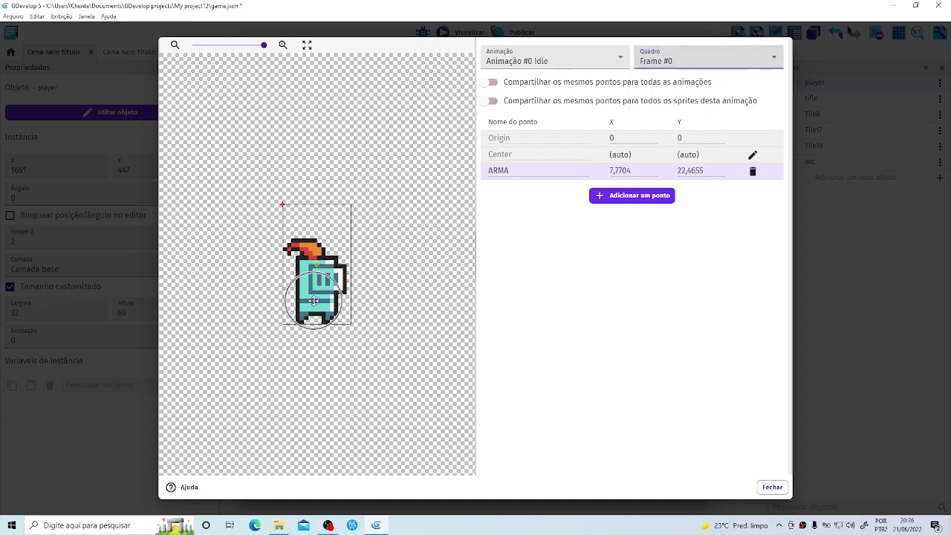
{"action": "left_click", "coordinate": [669, 61]}
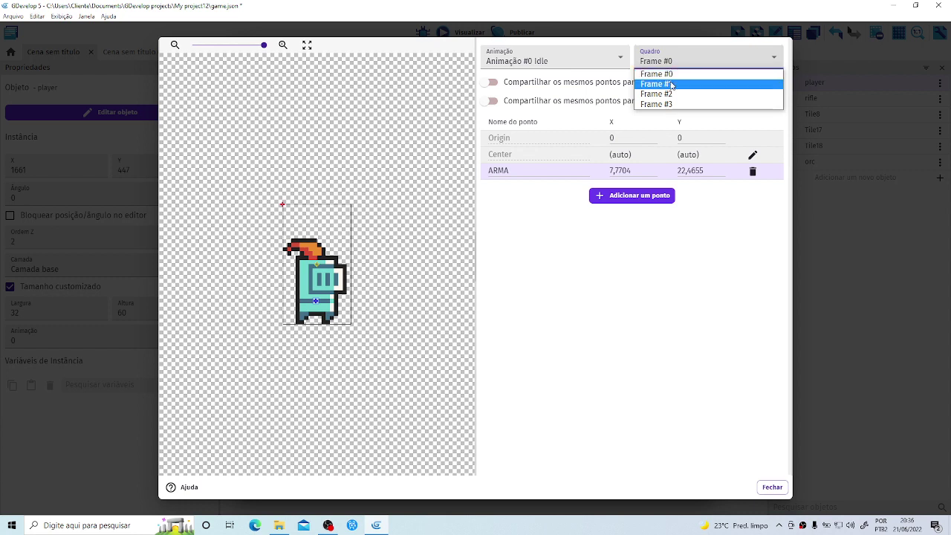
{"action": "left_click", "coordinate": [667, 84]}
{"action": "left_click", "coordinate": [652, 71]}
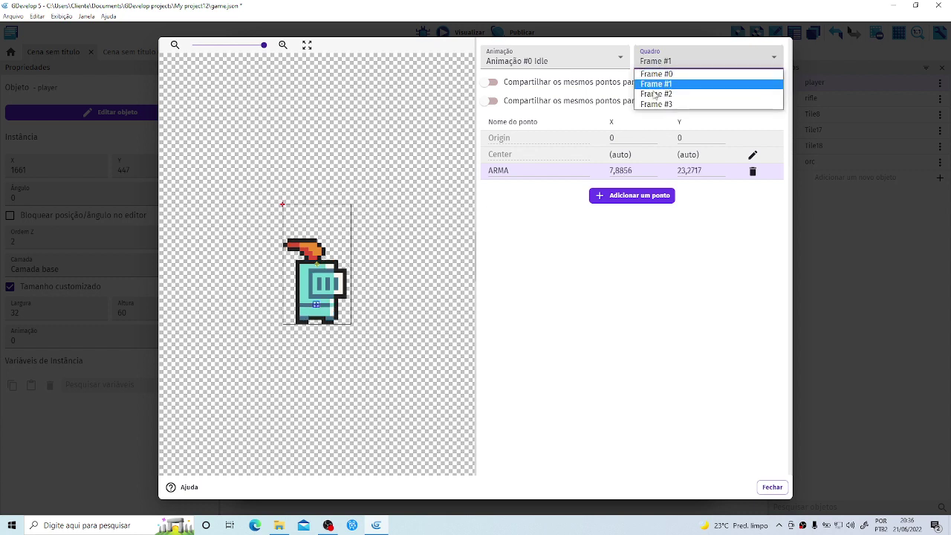
{"action": "left_click", "coordinate": [654, 96]}
{"action": "left_click", "coordinate": [678, 65]}
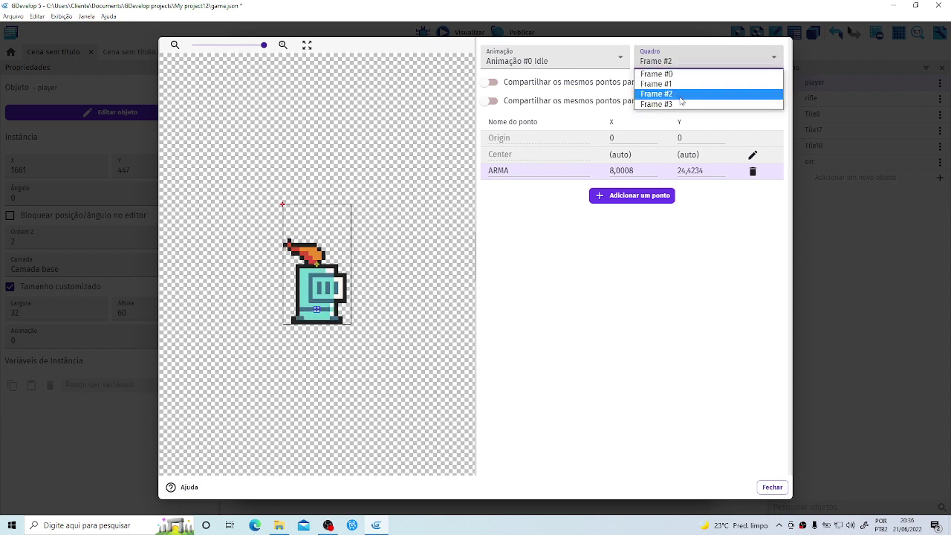
{"action": "left_click", "coordinate": [679, 102]}
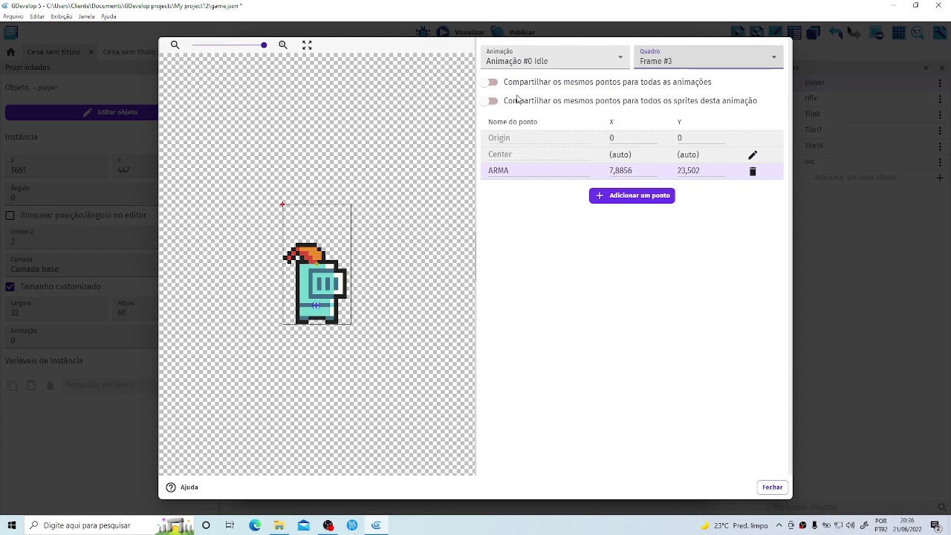
Delete the existing custom point from the Run animation.
{"action": "left_click", "coordinate": [546, 64]}
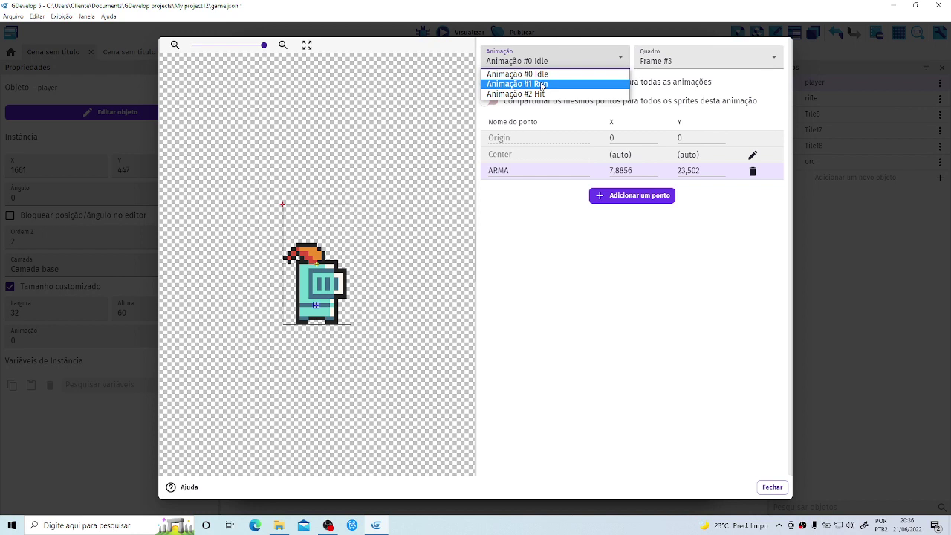
{"action": "left_click", "coordinate": [543, 84]}
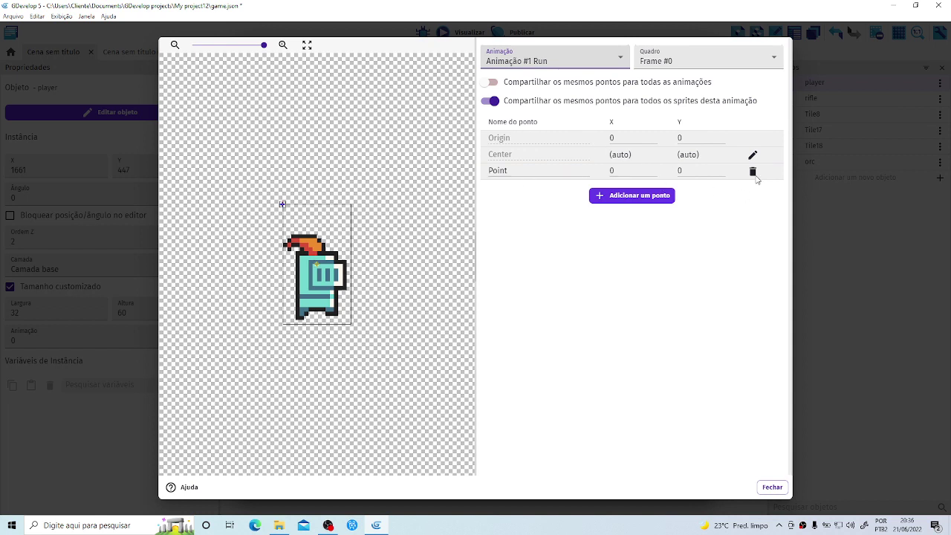
{"action": "left_click", "coordinate": [752, 172]}
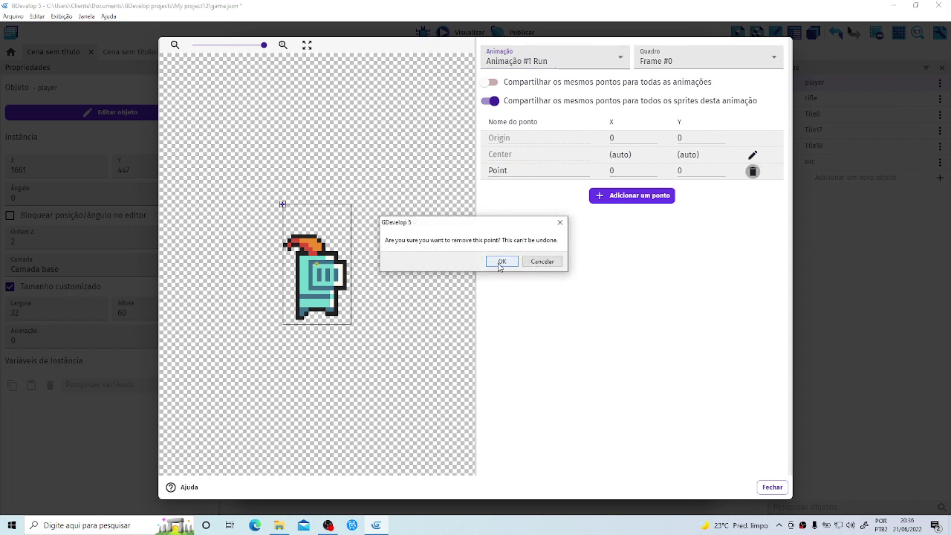
{"action": "left_click", "coordinate": [500, 262]}
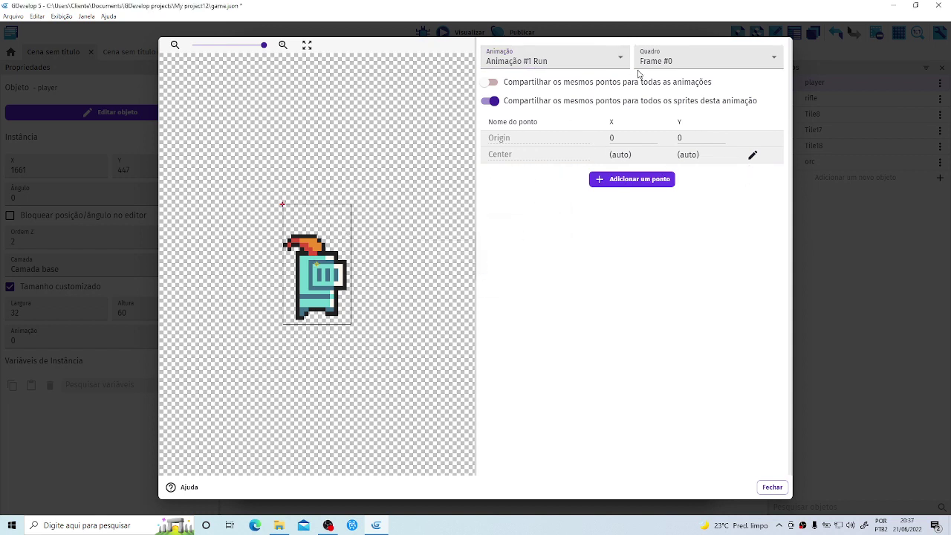
Examine Run frames #1 to #3 for leftover custom points, then return to Frame #0.
{"action": "left_click", "coordinate": [661, 62]}
{"action": "left_click", "coordinate": [667, 84]}
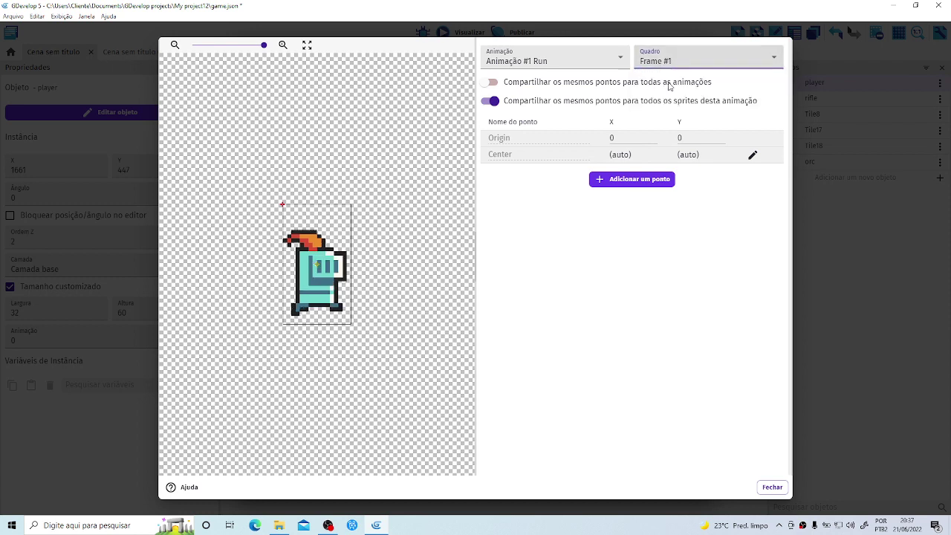
{"action": "left_click", "coordinate": [680, 61]}
{"action": "left_click", "coordinate": [675, 93]}
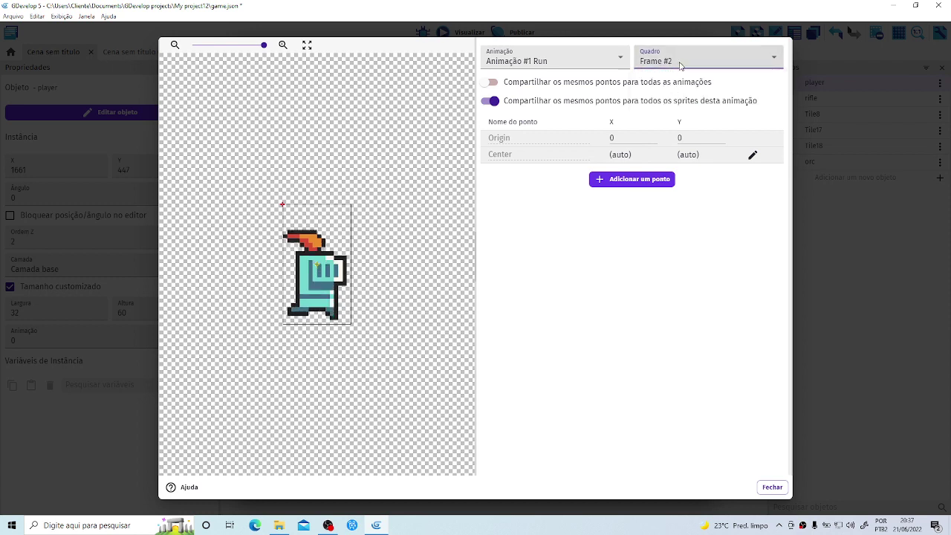
{"action": "left_click", "coordinate": [681, 66]}
{"action": "left_click", "coordinate": [667, 104]}
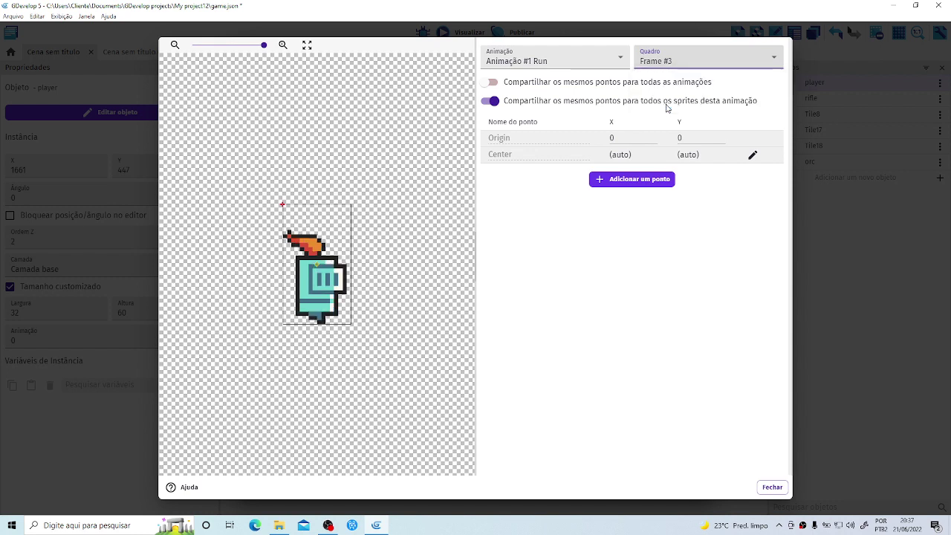
{"action": "left_click", "coordinate": [658, 63]}
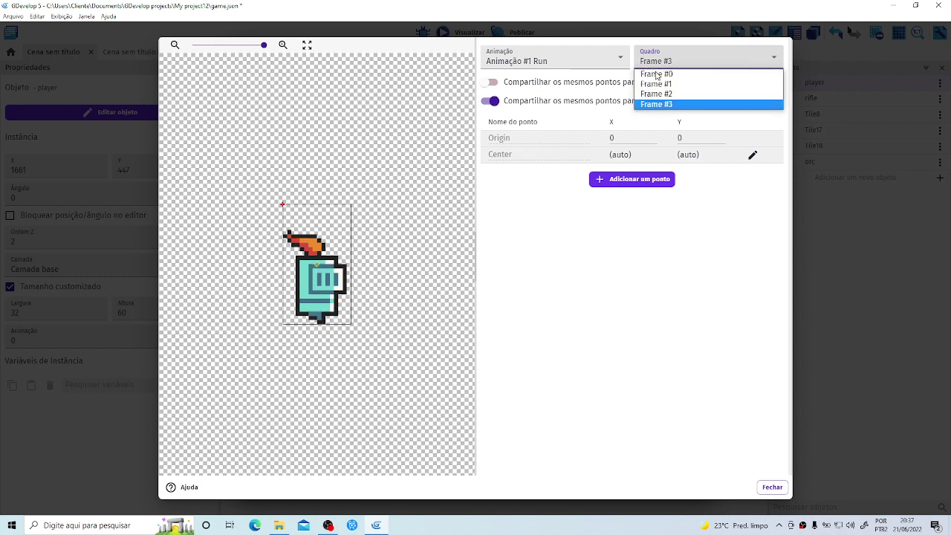
{"action": "left_click", "coordinate": [658, 74]}
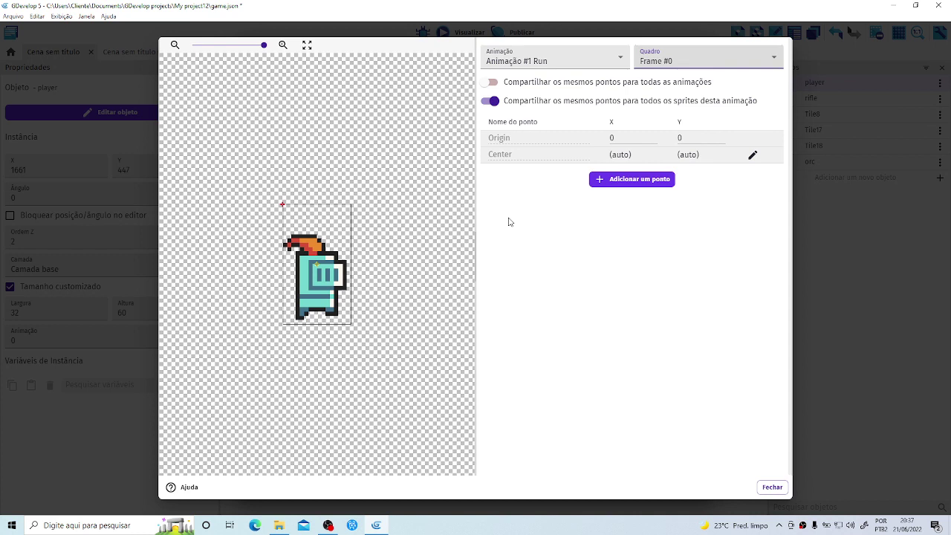
Add a point named ARMA to Run Frame #0 and place it on the belt at about X 8, Y 21.54.
{"action": "left_click", "coordinate": [604, 179]}
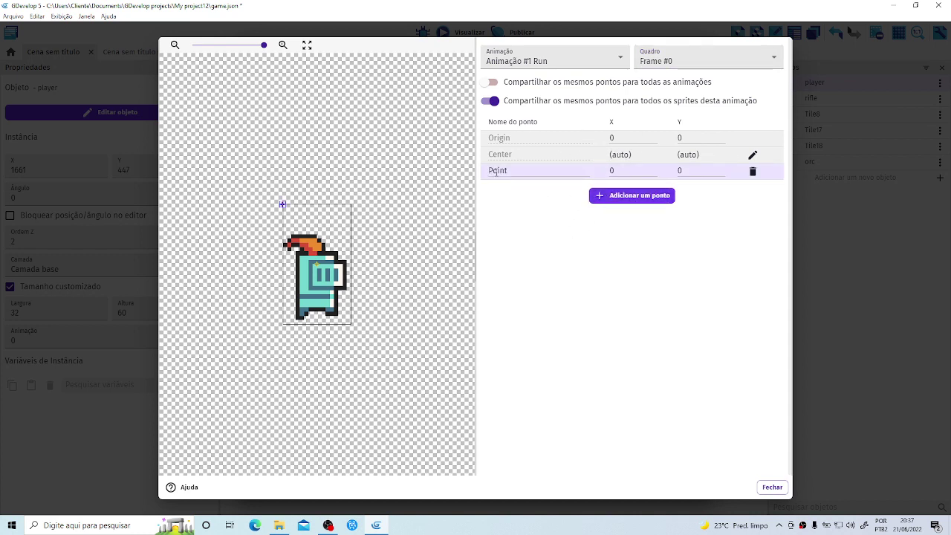
{"action": "left_click", "coordinate": [508, 170]}
{"action": "left_click_drag", "start_coordinate": [508, 171], "coordinate": [484, 171]}
{"action": "type", "text": "ARMA"}
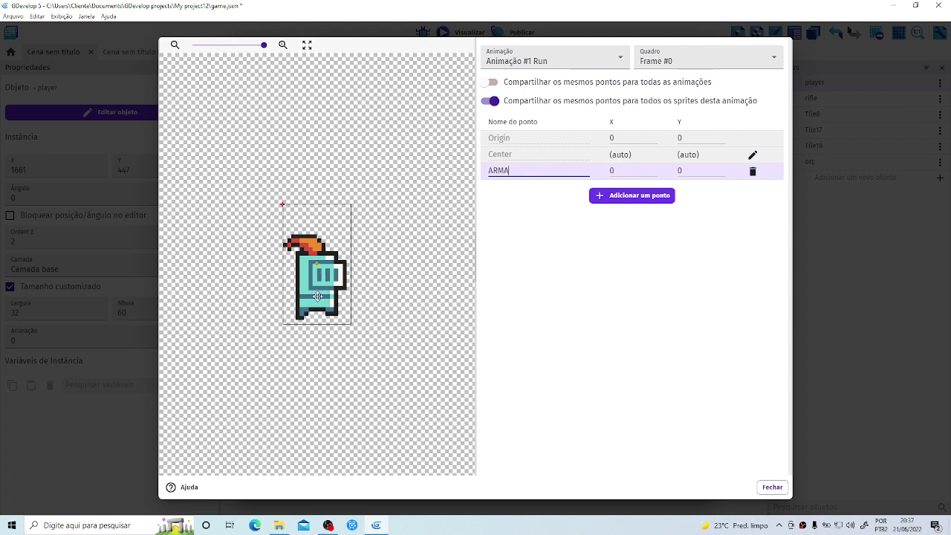
{"action": "left_click", "coordinate": [317, 297]}
Turn off sharing the same points across all sprites of the Run animation.
{"action": "left_click", "coordinate": [711, 60]}
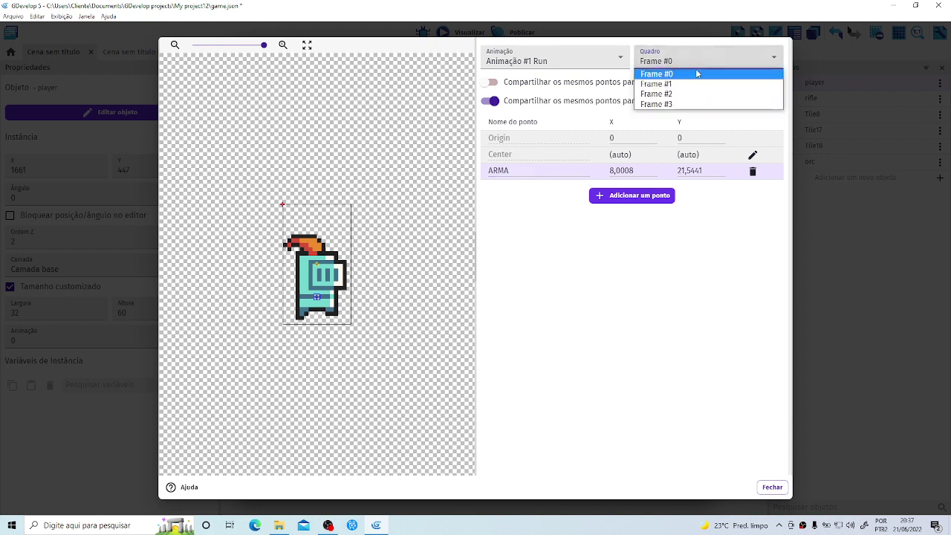
{"action": "left_click", "coordinate": [678, 85]}
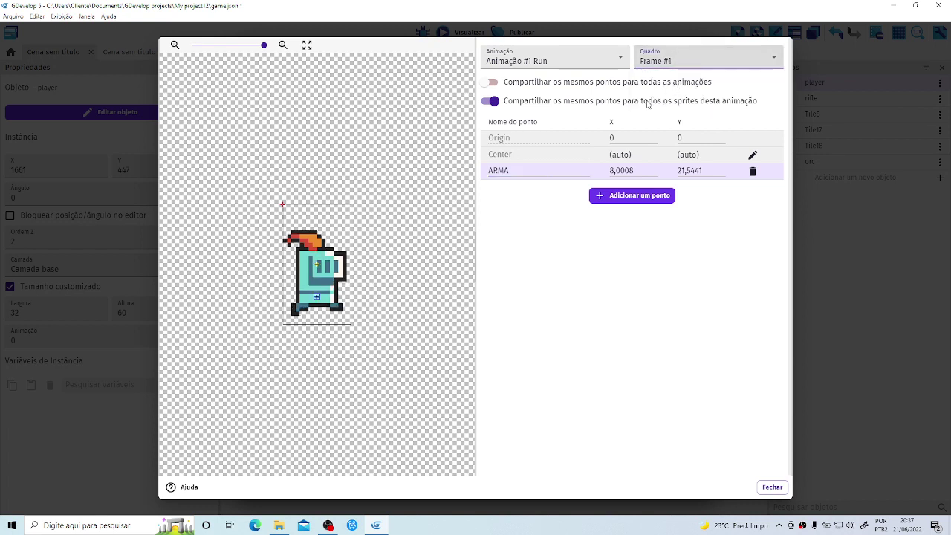
{"action": "left_click", "coordinate": [505, 173]}
{"action": "left_click", "coordinate": [493, 101]}
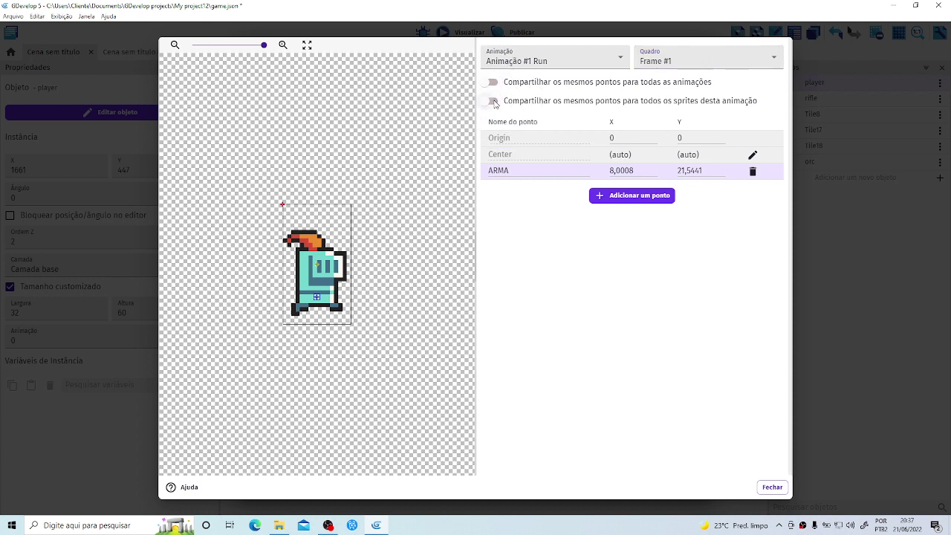
Move the ARMA point of Run Frame #1 up onto the knight's belt, at about X 8, Y 20.51.
{"action": "left_click", "coordinate": [675, 60]}
{"action": "left_click", "coordinate": [676, 72]}
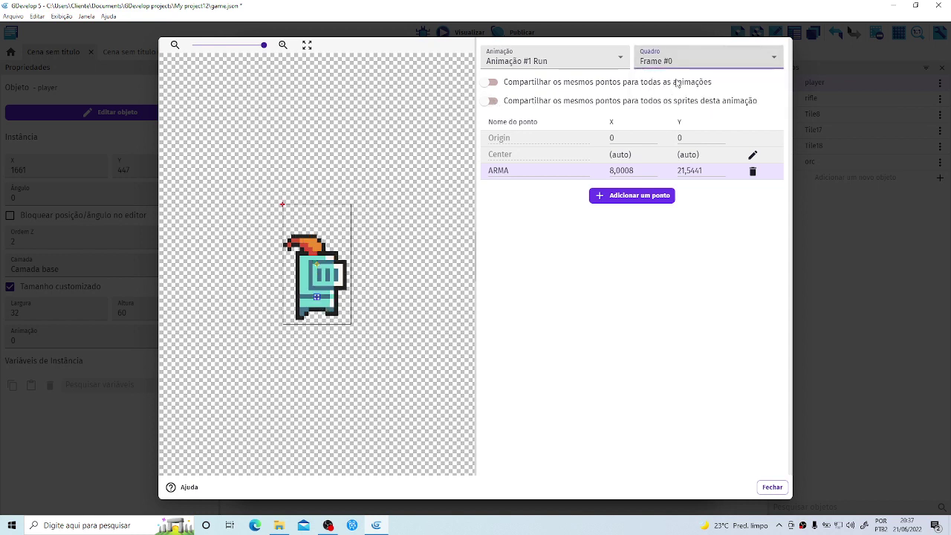
{"action": "left_click", "coordinate": [666, 61]}
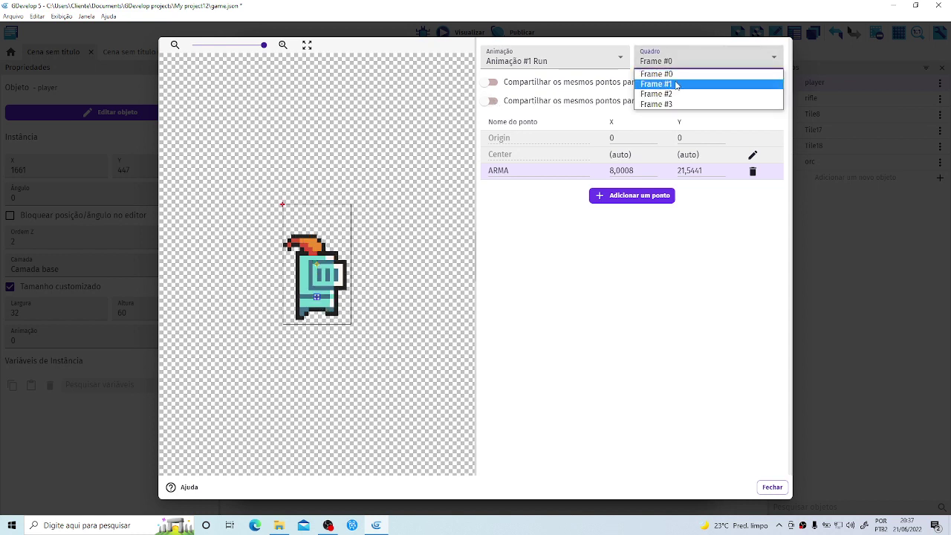
{"action": "left_click", "coordinate": [676, 84]}
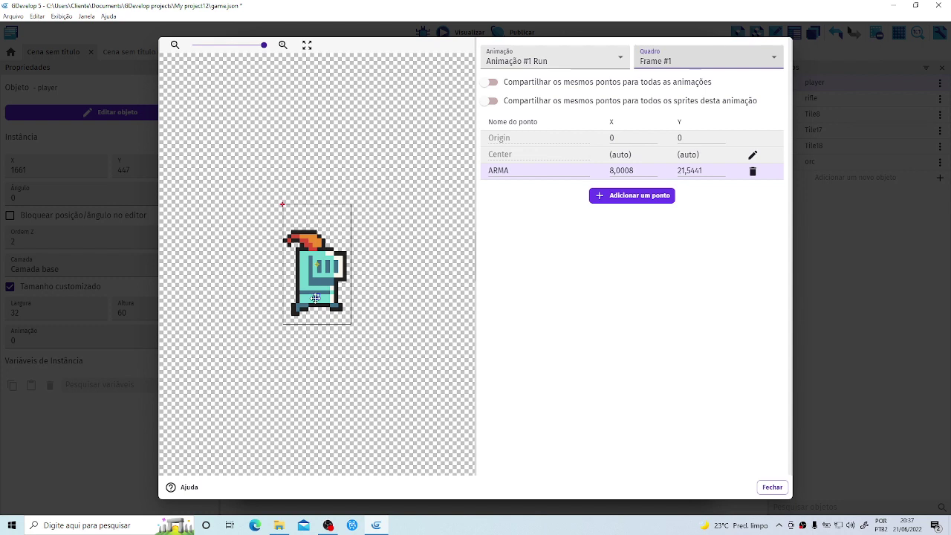
{"action": "left_click", "coordinate": [315, 298]}
{"action": "left_click", "coordinate": [316, 293]}
Check ARMA on Run Frame #2 and move Run Frame #3's ARMA point onto the belt at about X 7.77, Y 22.7.
{"action": "left_click", "coordinate": [669, 63]}
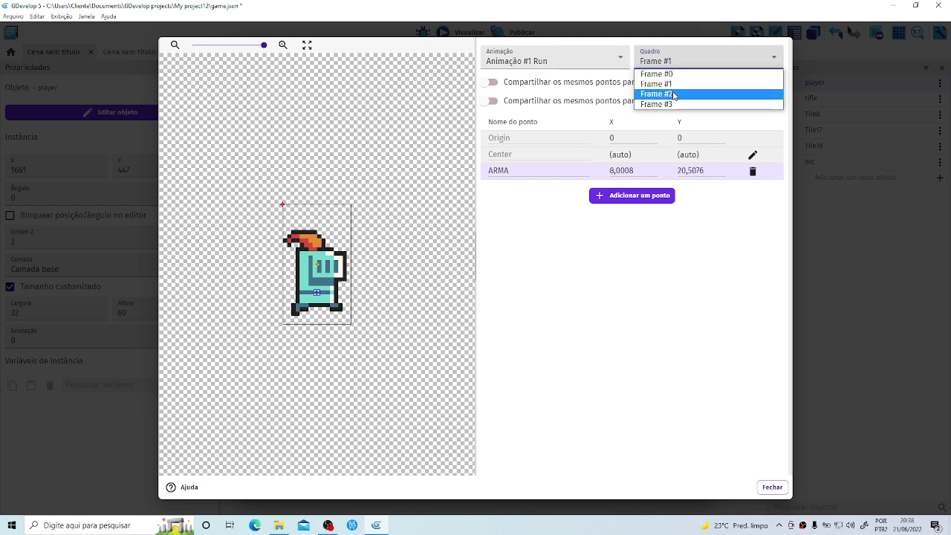
{"action": "left_click", "coordinate": [674, 94]}
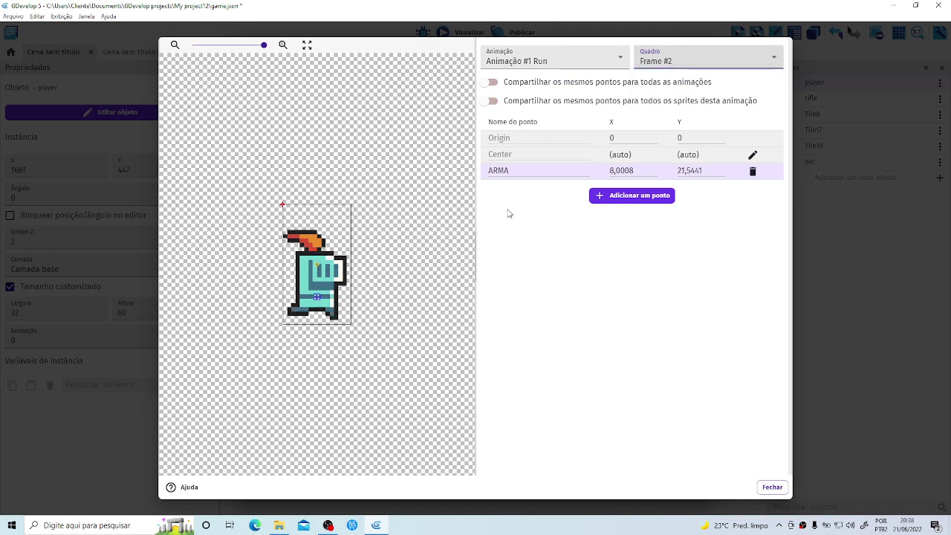
{"action": "left_click", "coordinate": [716, 58]}
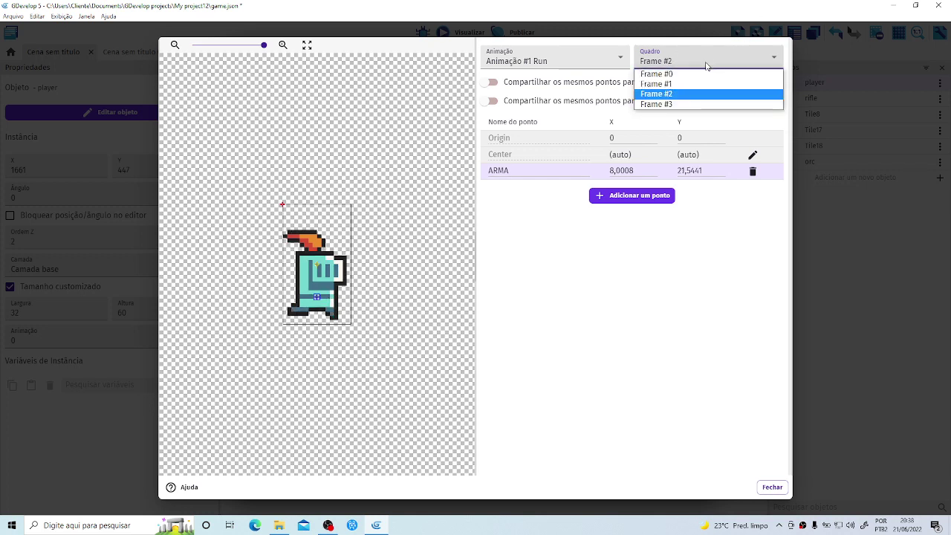
{"action": "left_click", "coordinate": [681, 105]}
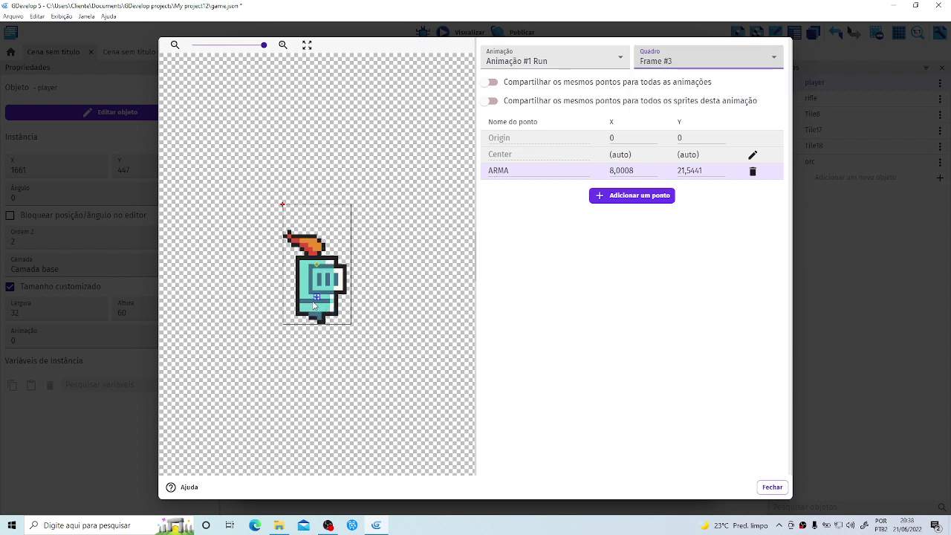
{"action": "left_click_drag", "start_coordinate": [315, 297], "coordinate": [315, 302]}
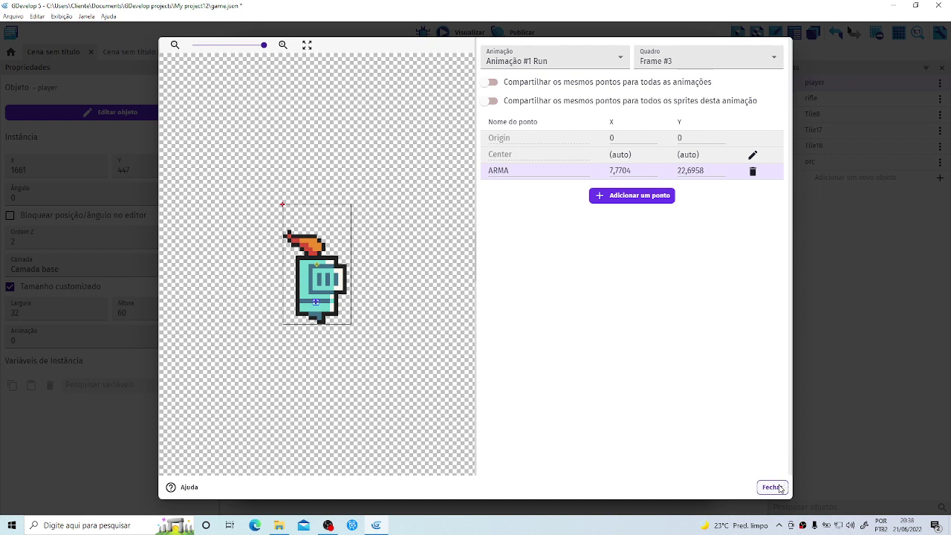
Review the ARMA point's placement on each Run frame, from Frame #0 through Frame #3.
{"action": "left_click", "coordinate": [697, 61]}
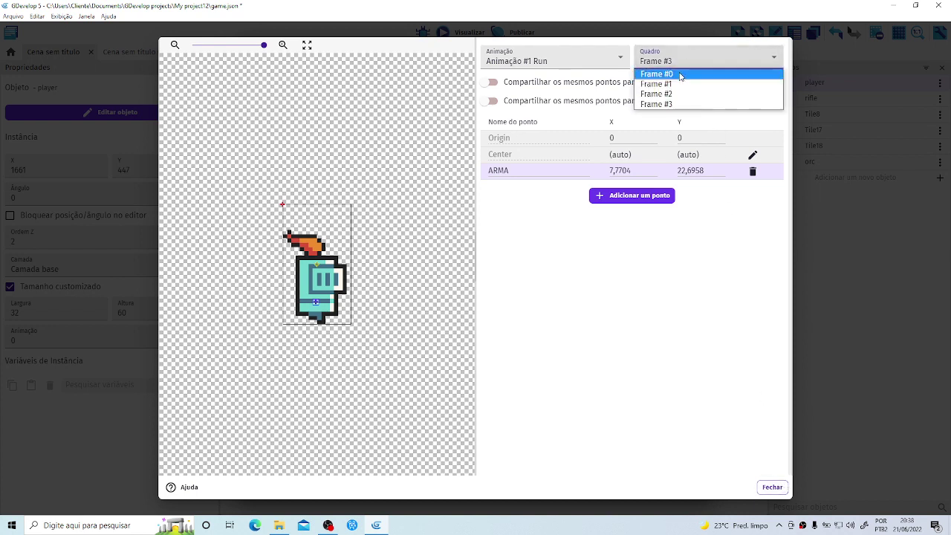
{"action": "left_click", "coordinate": [681, 73]}
{"action": "left_click", "coordinate": [679, 59]}
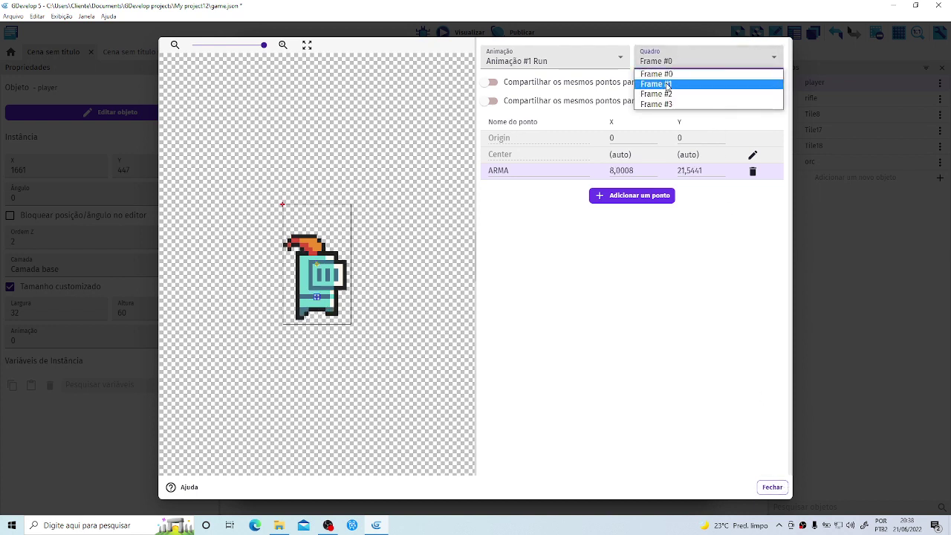
{"action": "left_click", "coordinate": [667, 82]}
{"action": "left_click", "coordinate": [677, 62]}
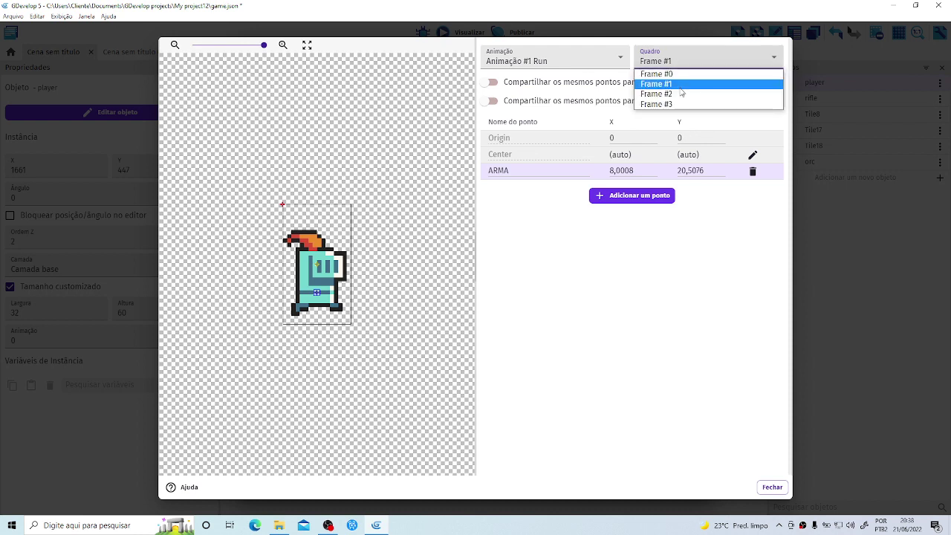
{"action": "left_click", "coordinate": [681, 94]}
{"action": "left_click", "coordinate": [695, 60]}
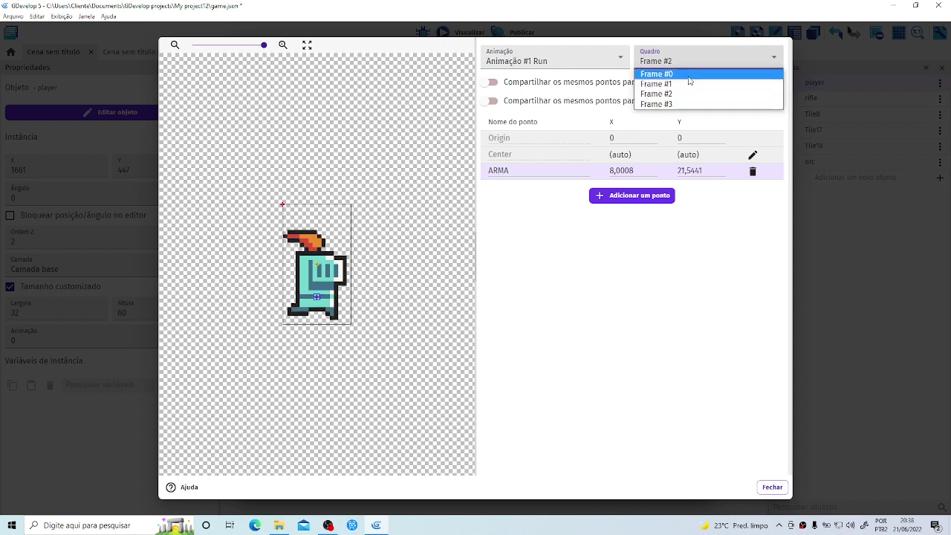
{"action": "left_click", "coordinate": [683, 104]}
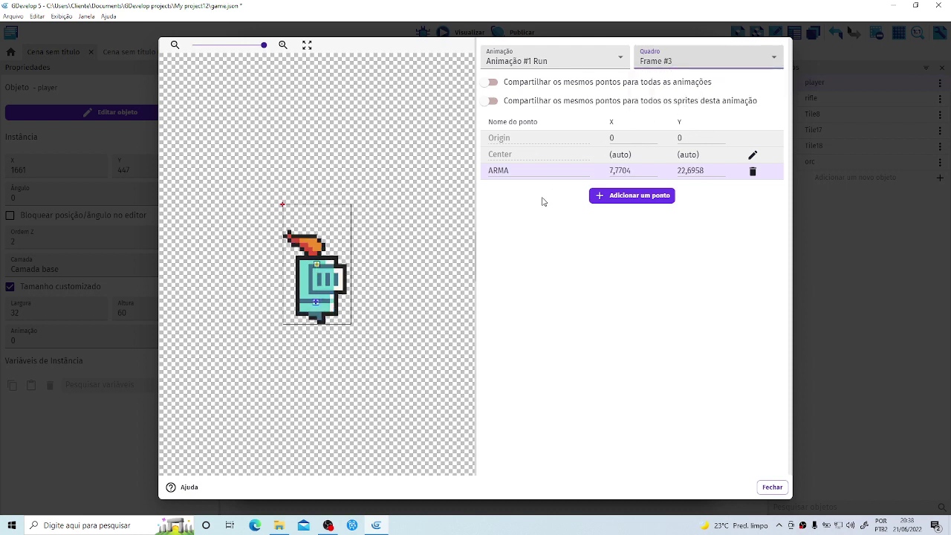
Nudge Run Frame #3's ARMA point to about Y 22.58 and apply the changes to the player object.
{"action": "left_click", "coordinate": [316, 300]}
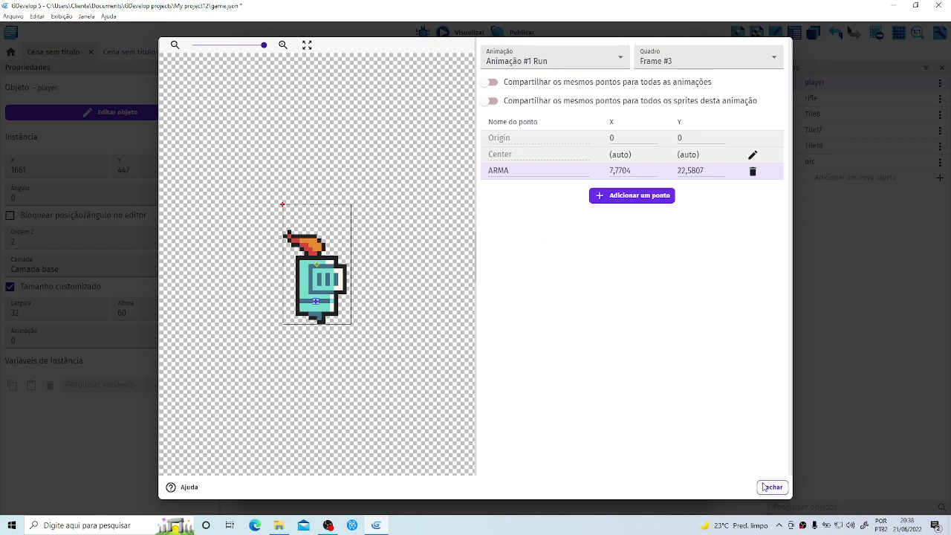
{"action": "left_click", "coordinate": [576, 55]}
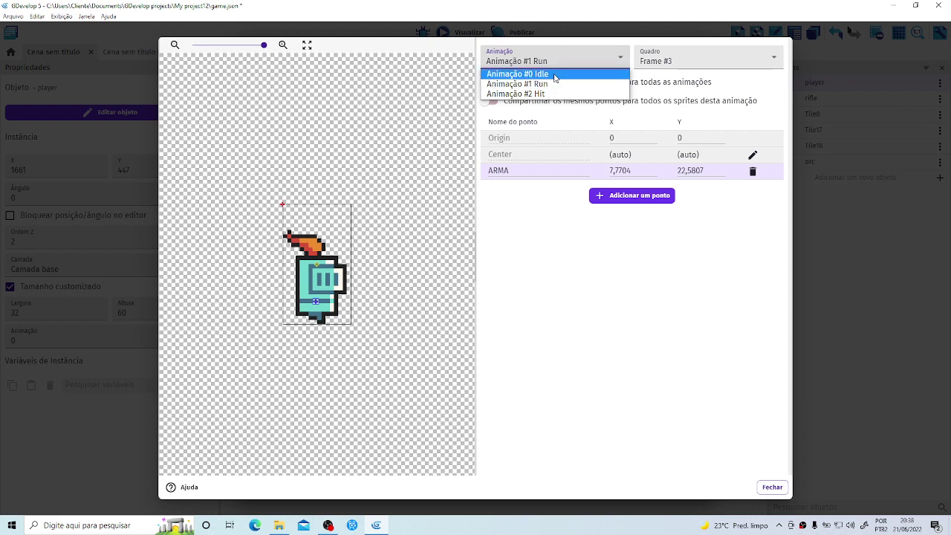
{"action": "left_click", "coordinate": [772, 488]}
{"action": "left_click", "coordinate": [773, 488]}
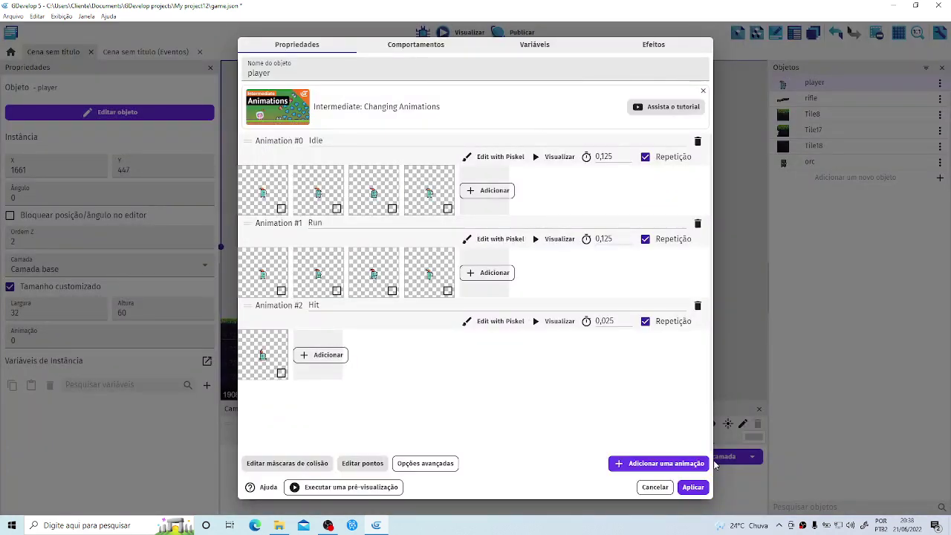
{"action": "left_click", "coordinate": [692, 487]}
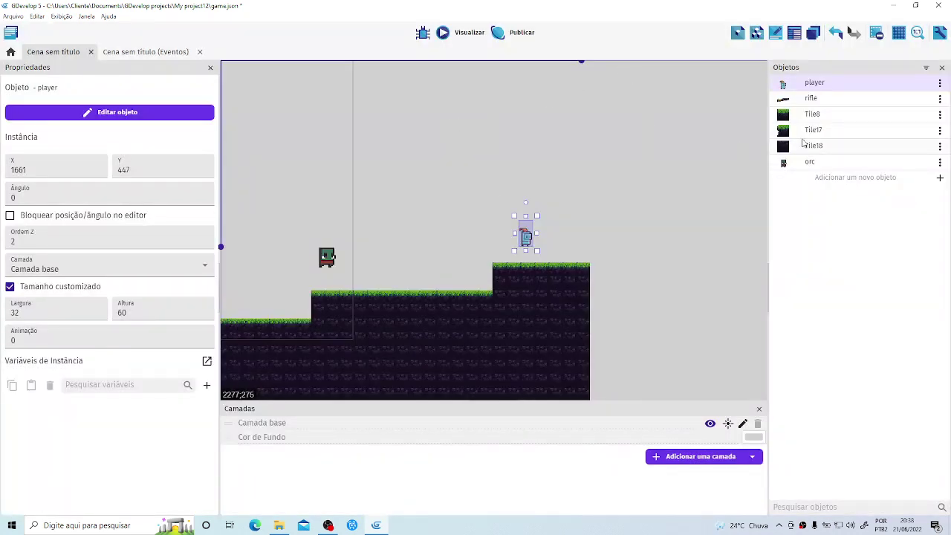
Add a rifle instance to the scene and place it over the knight's body at about X 1680.68, Y 490.92.
{"action": "left_click_drag", "start_coordinate": [804, 105], "coordinate": [546, 240]}
{"action": "scroll", "coordinate": [546, 240], "scroll_direction": "up", "scroll_amount": 5}
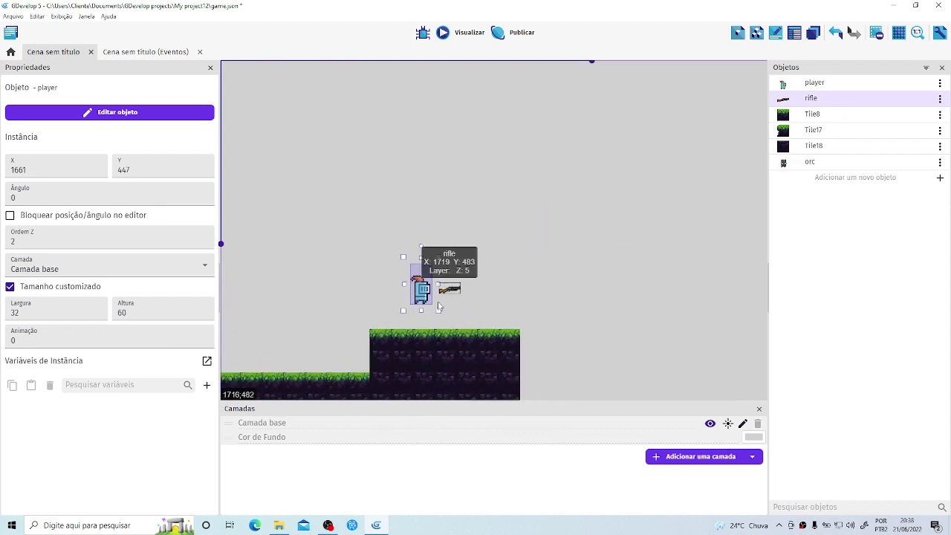
{"action": "scroll", "coordinate": [440, 307], "scroll_direction": "up", "scroll_amount": 1}
{"action": "left_click_drag", "start_coordinate": [445, 291], "coordinate": [416, 293]}
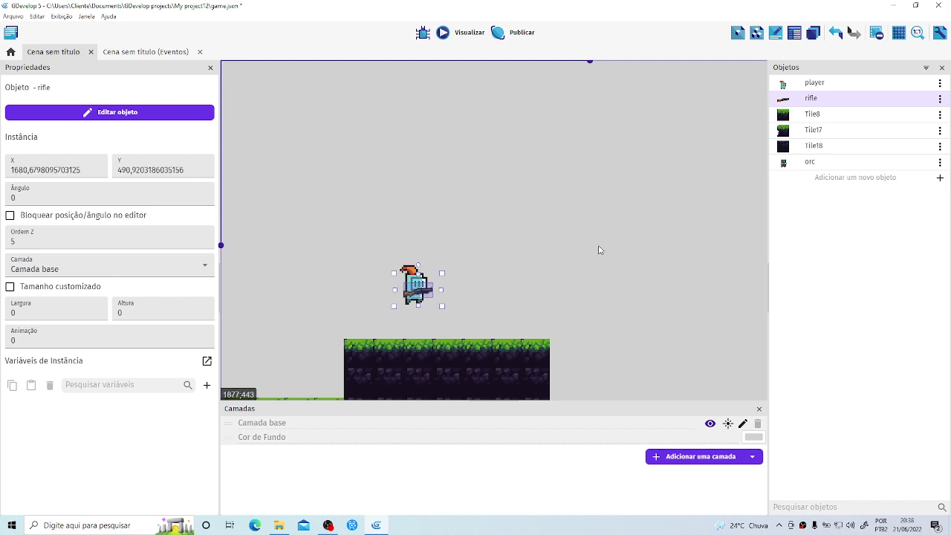
Add an empty event and a comment reading ARMA at the end of the scene's events.
{"action": "left_click", "coordinate": [115, 54]}
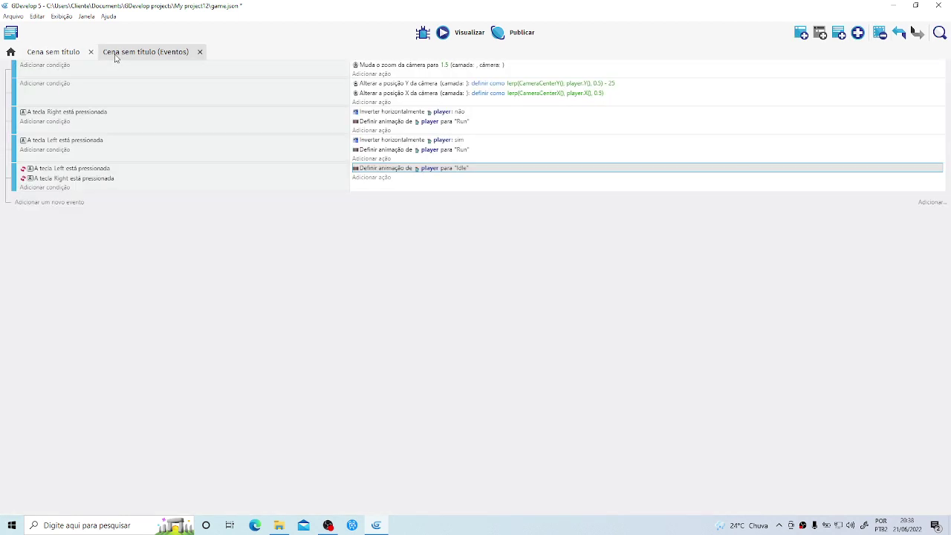
{"action": "left_click", "coordinate": [74, 207]}
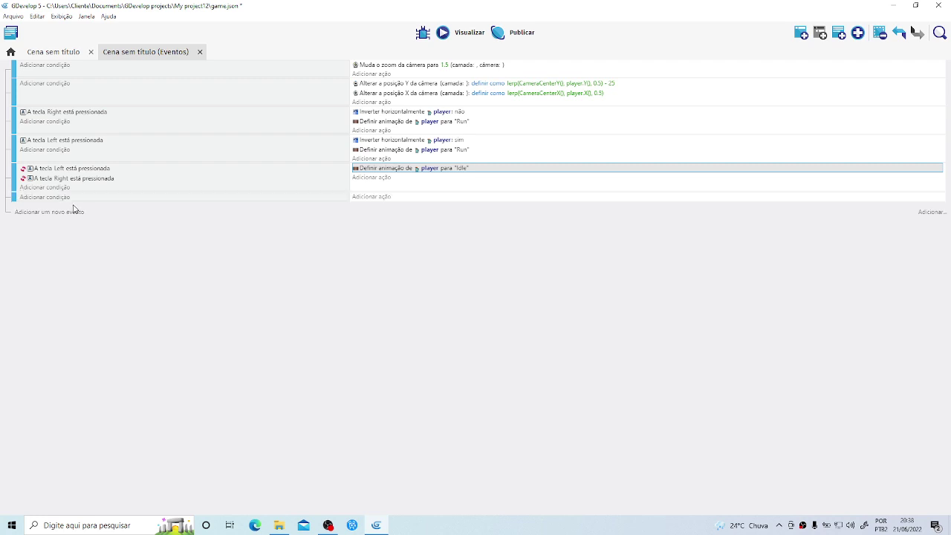
{"action": "left_click", "coordinate": [859, 33]}
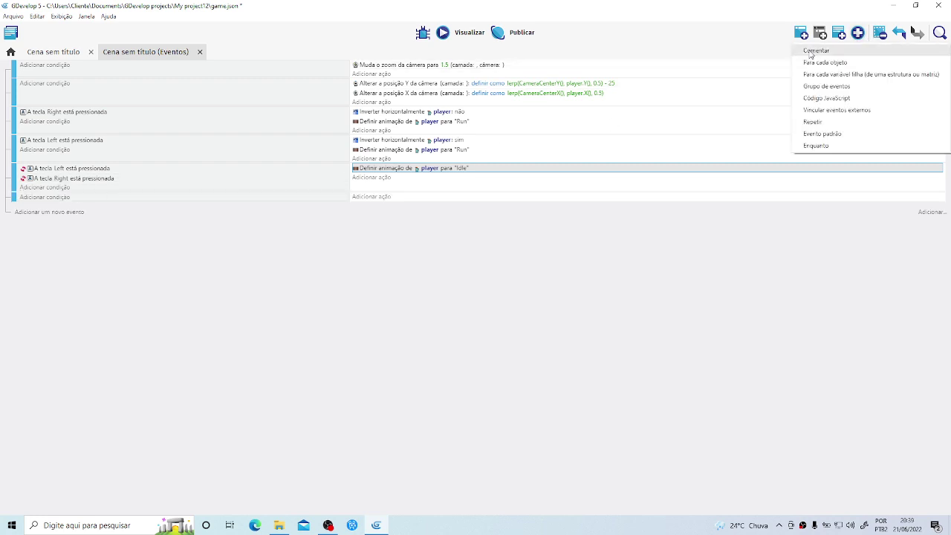
{"action": "left_click", "coordinate": [810, 53]}
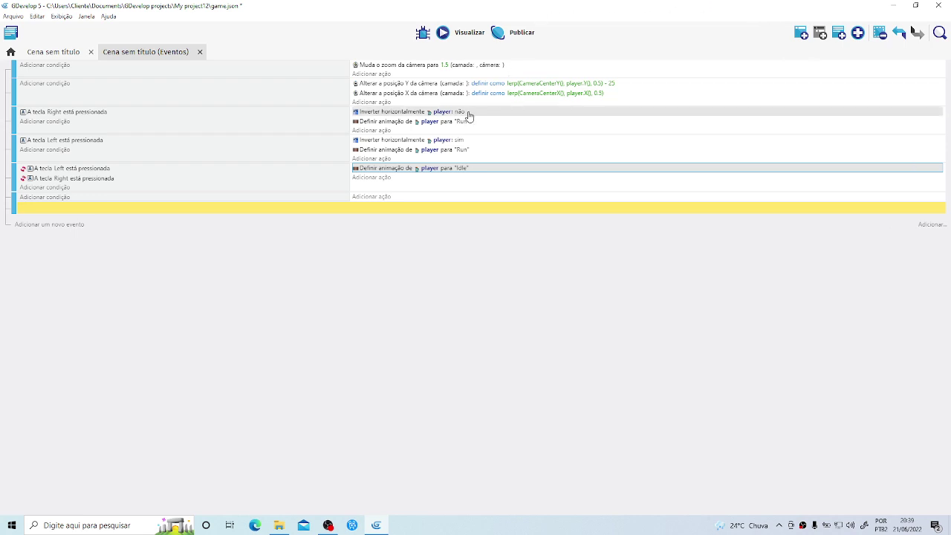
{"action": "left_click", "coordinate": [242, 210]}
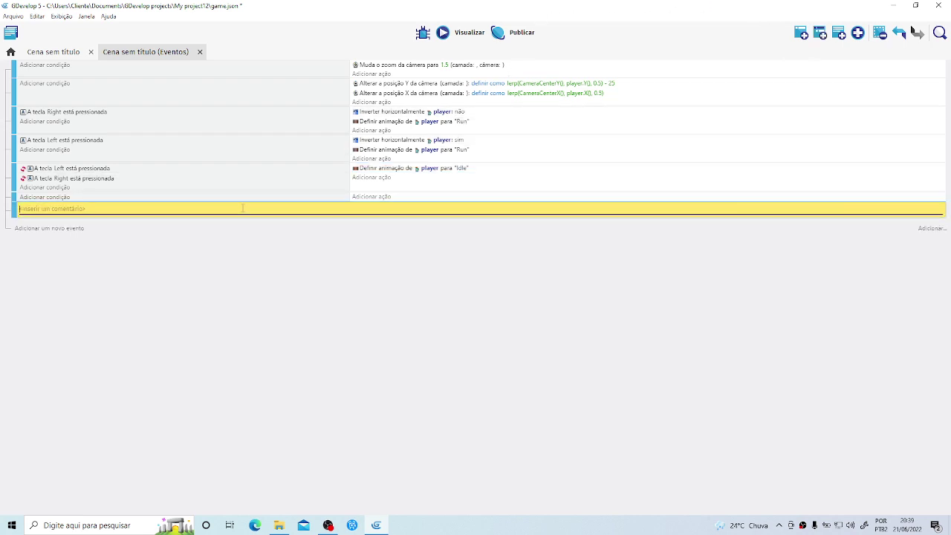
{"action": "type", "text": "ARMA"}
Add an event without conditions below the ARMA comment and choose the Posição action for the rifle in it.
{"action": "left_click", "coordinate": [33, 228]}
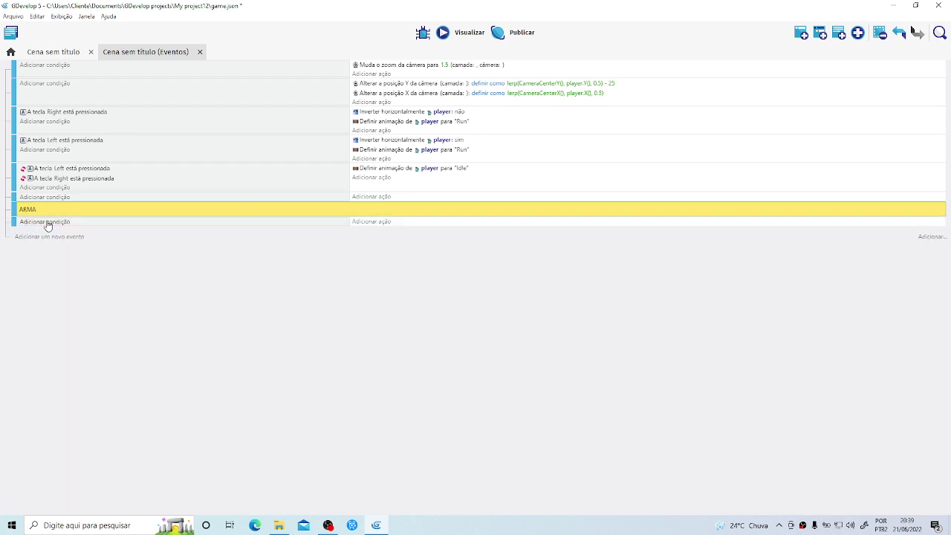
{"action": "left_click", "coordinate": [46, 222]}
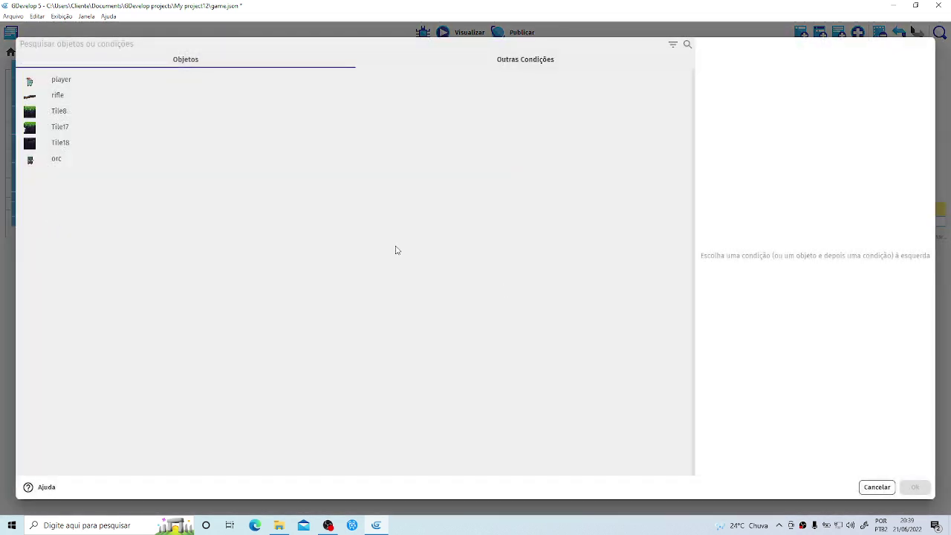
{"action": "left_click", "coordinate": [864, 487]}
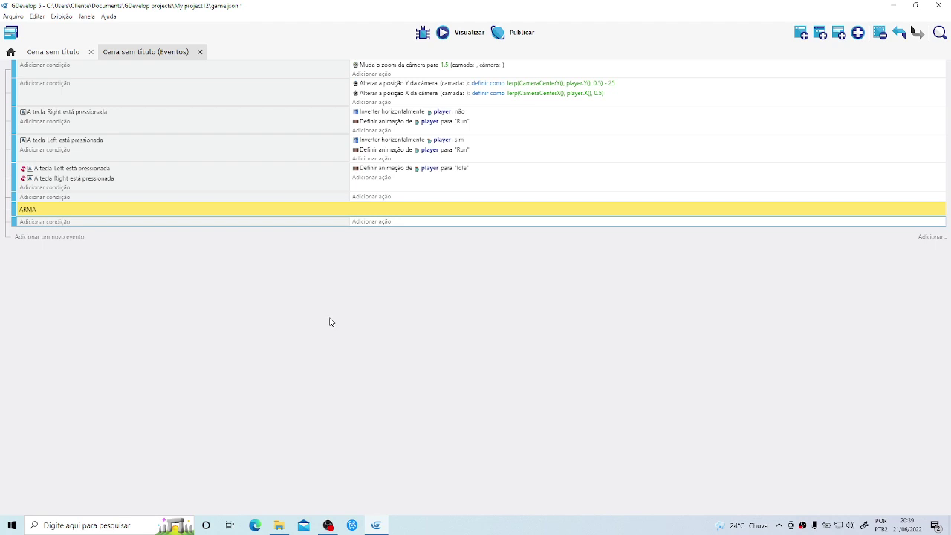
{"action": "left_click", "coordinate": [376, 223]}
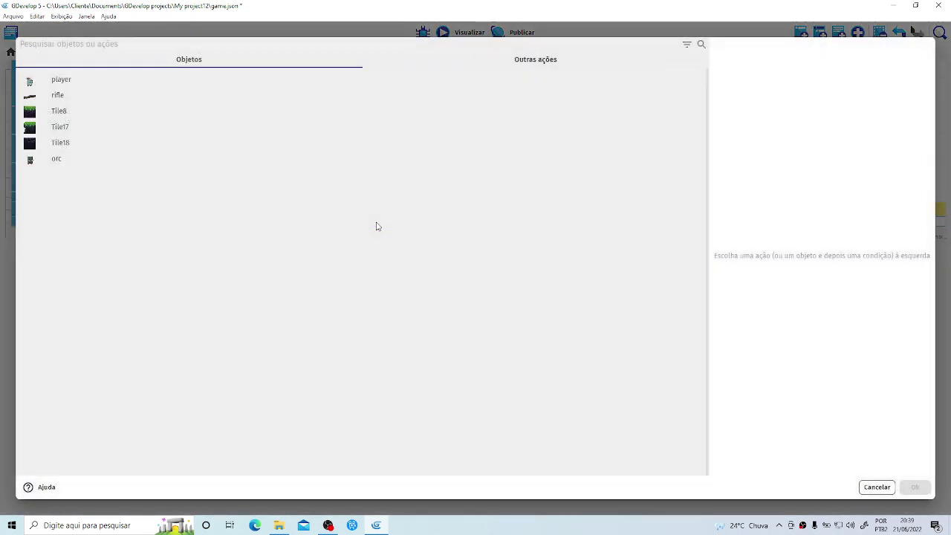
{"action": "left_click", "coordinate": [71, 95]}
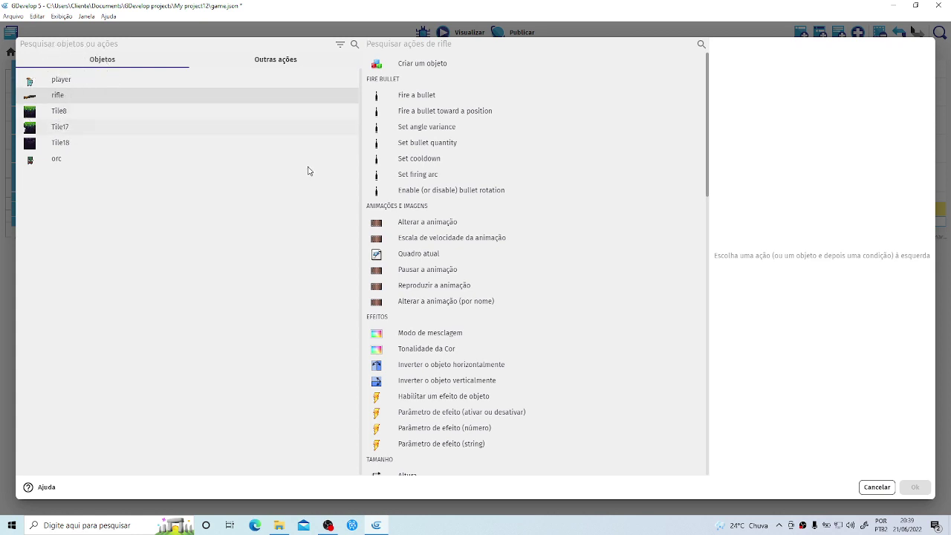
{"action": "scroll", "coordinate": [490, 269], "scroll_direction": "down", "scroll_amount": 2}
{"action": "scroll", "coordinate": [492, 272], "scroll_direction": "down", "scroll_amount": 2}
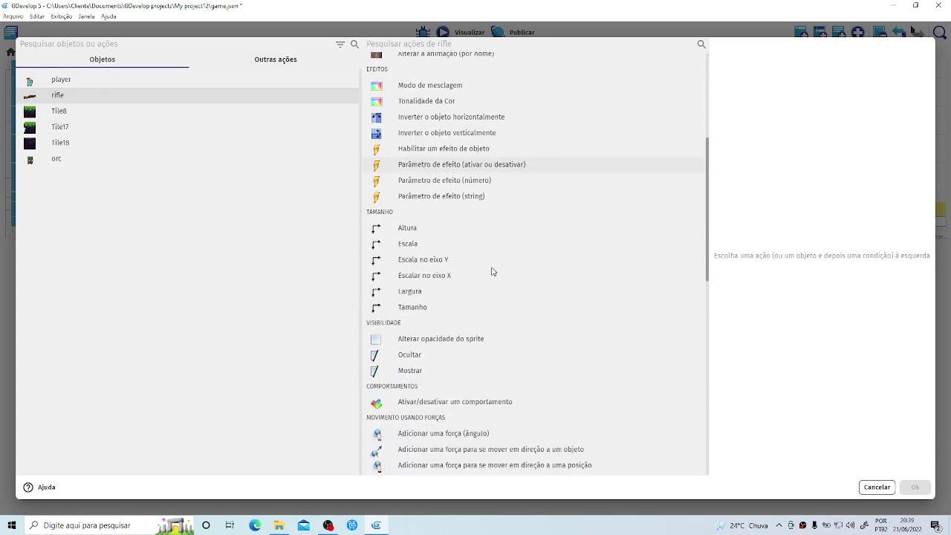
{"action": "scroll", "coordinate": [493, 271], "scroll_direction": "down", "scroll_amount": 2}
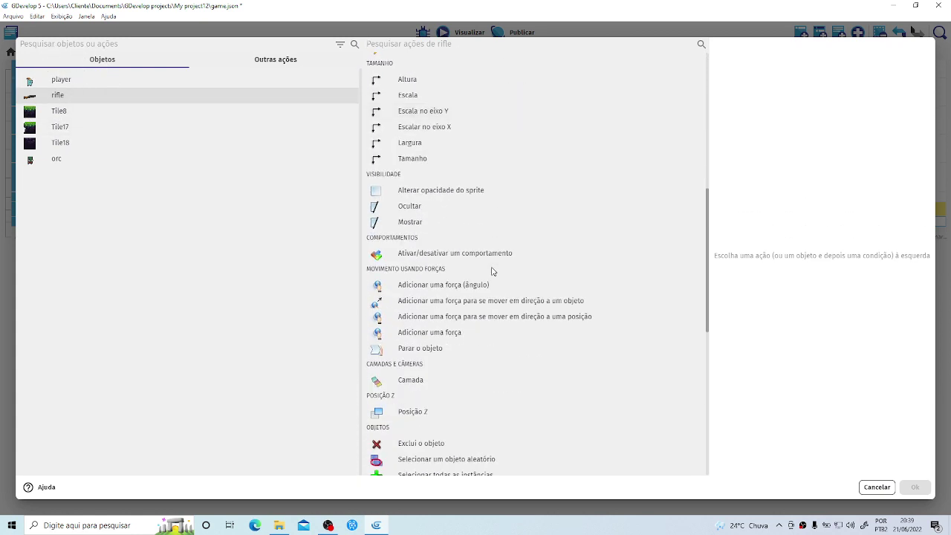
{"action": "scroll", "coordinate": [418, 214], "scroll_direction": "down", "scroll_amount": 3}
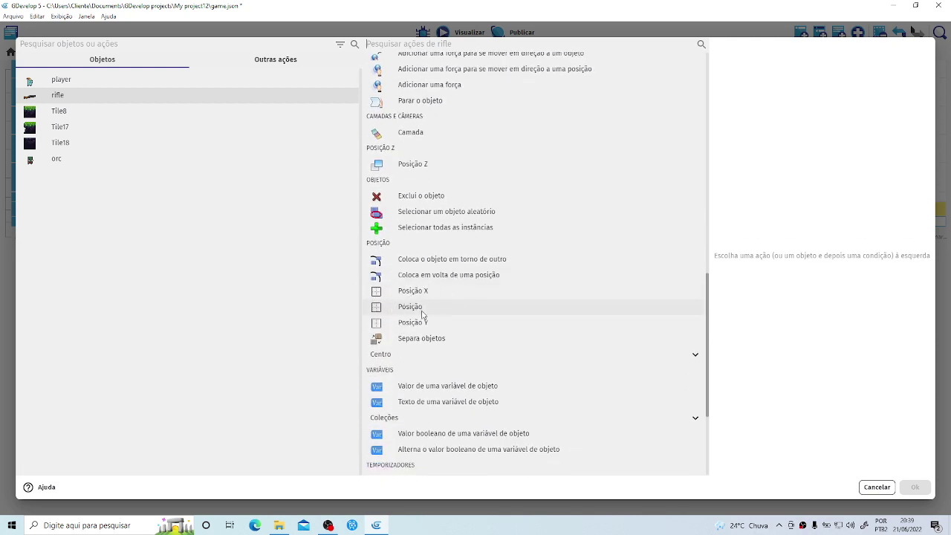
{"action": "left_click", "coordinate": [421, 309]}
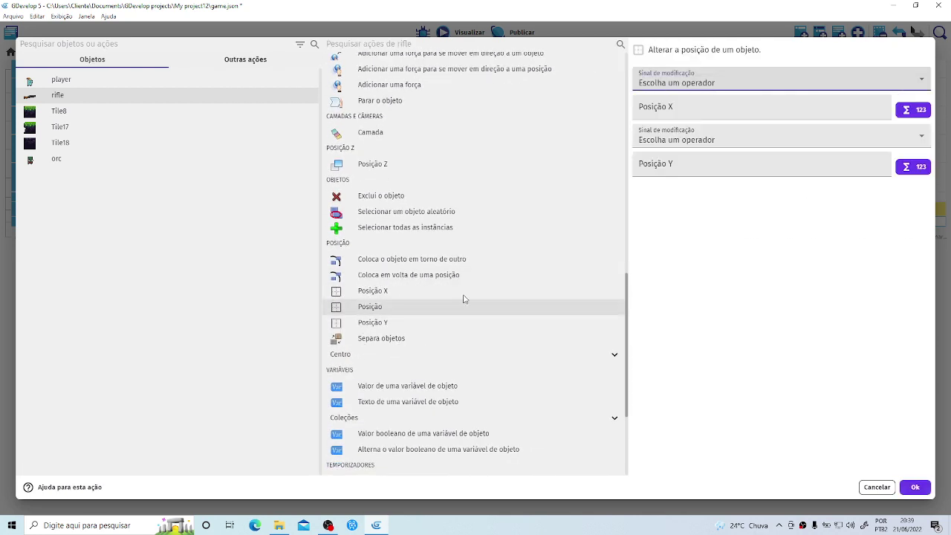
Set both modification signs of the rifle's position action to = (definir como).
{"action": "left_click", "coordinate": [714, 87]}
{"action": "left_click", "coordinate": [696, 108]}
{"action": "left_click", "coordinate": [699, 138]}
{"action": "left_click", "coordinate": [698, 163]}
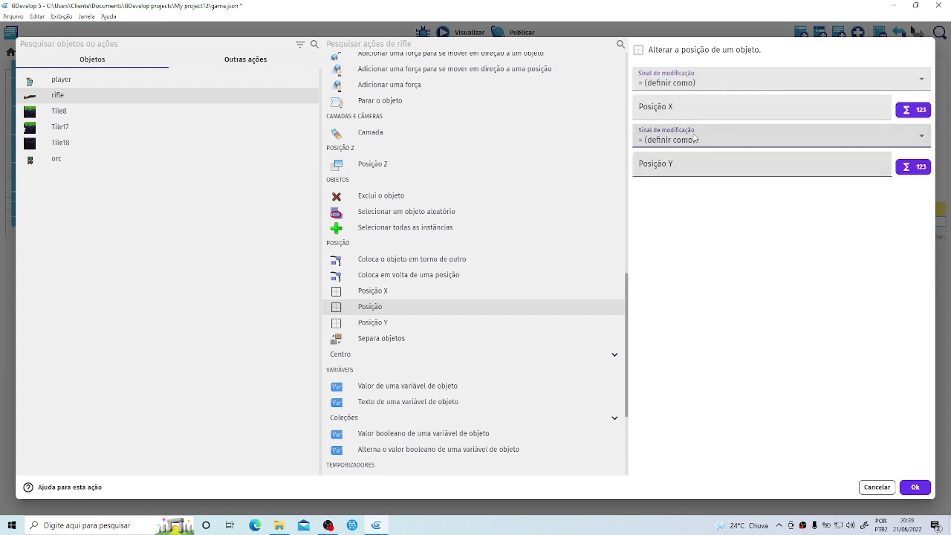
Set the rifle's Posição X to the expression player.PointX("ARMA").
{"action": "left_click", "coordinate": [685, 109]}
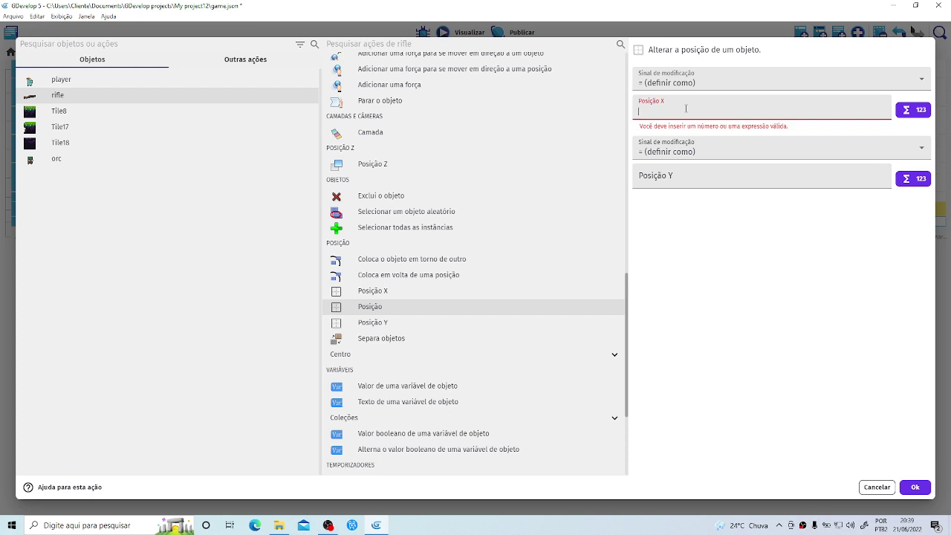
{"action": "type", "text": "PLAYER"}
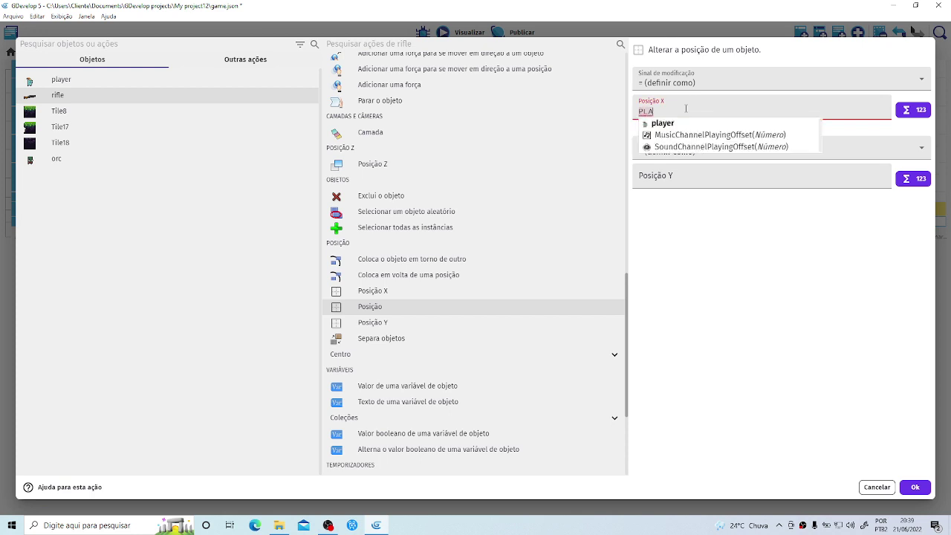
{"action": "left_click", "coordinate": [659, 124]}
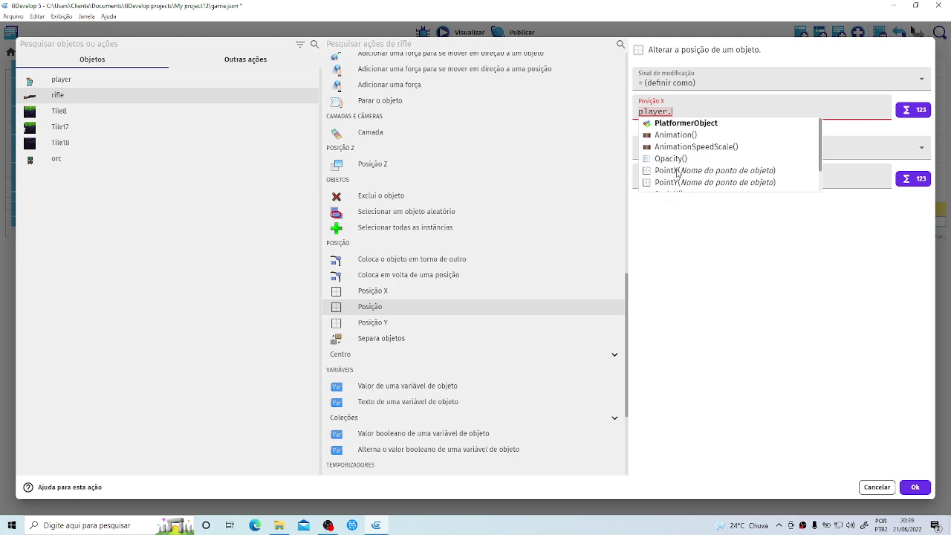
{"action": "type", "text": "I"}
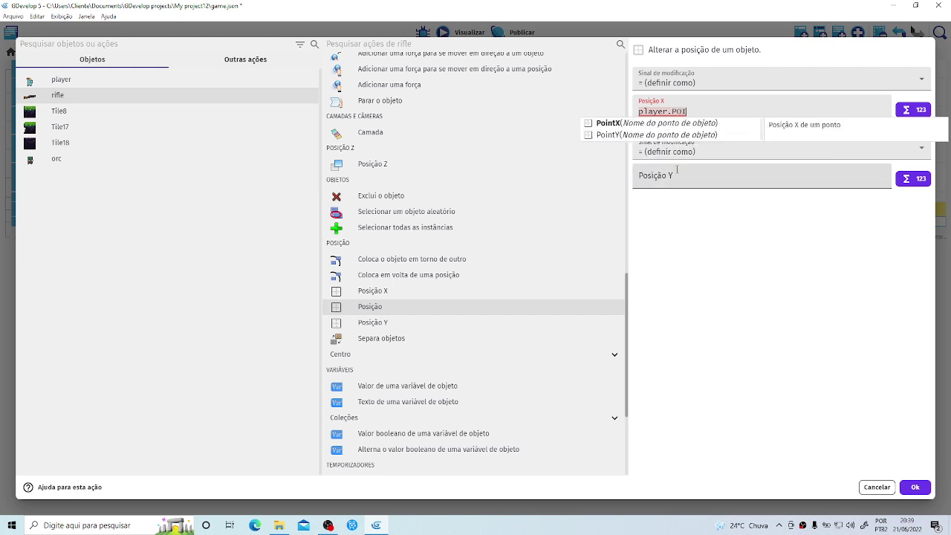
{"action": "left_click", "coordinate": [618, 124]}
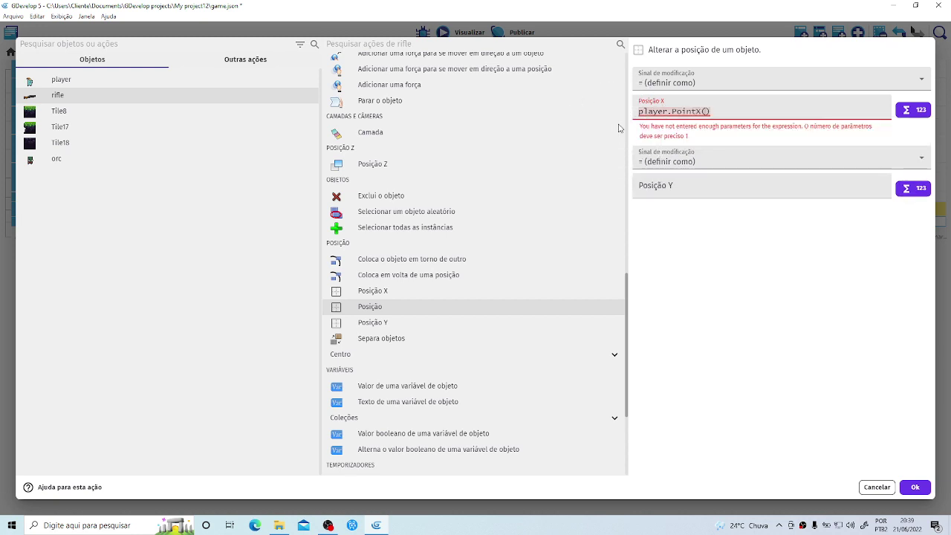
{"action": "left_click", "coordinate": [663, 101]}
{"action": "type", "text": "\""}
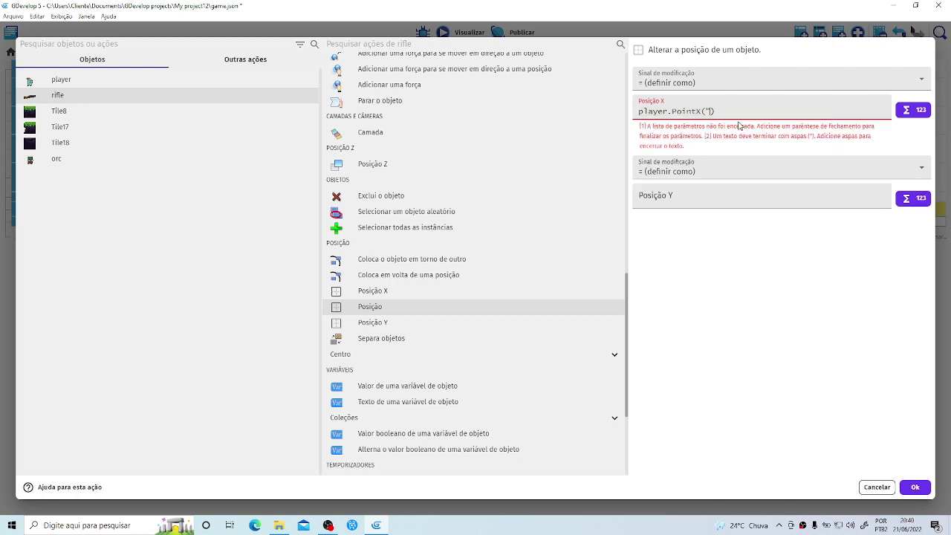
{"action": "type", "text": "ARMA"}
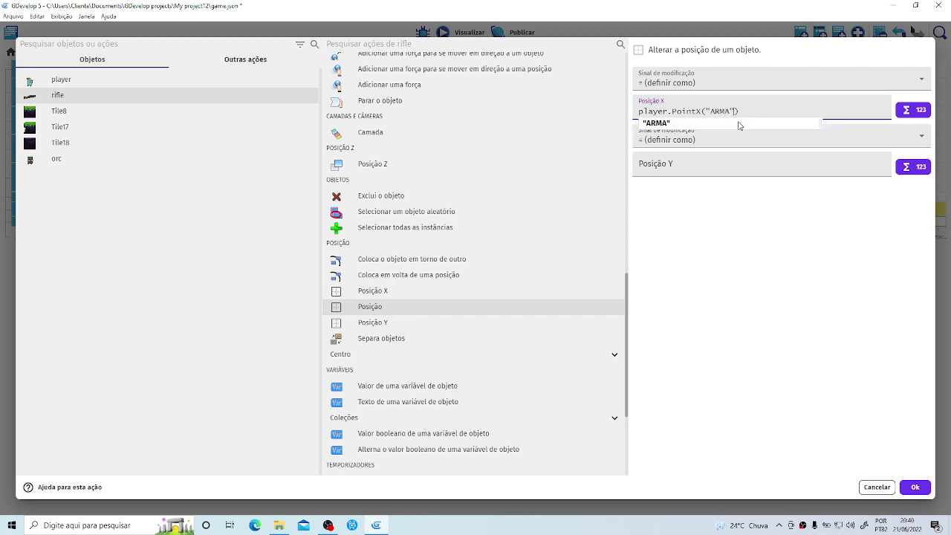
{"action": "left_click", "coordinate": [672, 124]}
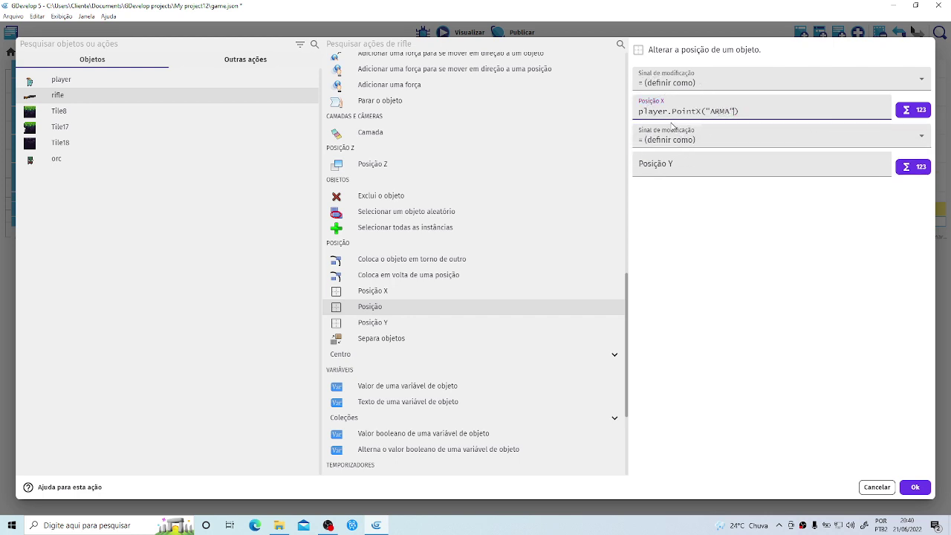
{"action": "left_click", "coordinate": [704, 230]}
Copy the rifle's Posição X expression player.PointX("ARMA") into Posição Y.
{"action": "left_click_drag", "start_coordinate": [752, 109], "coordinate": [633, 106]}
{"action": "right_click", "coordinate": [653, 113]}
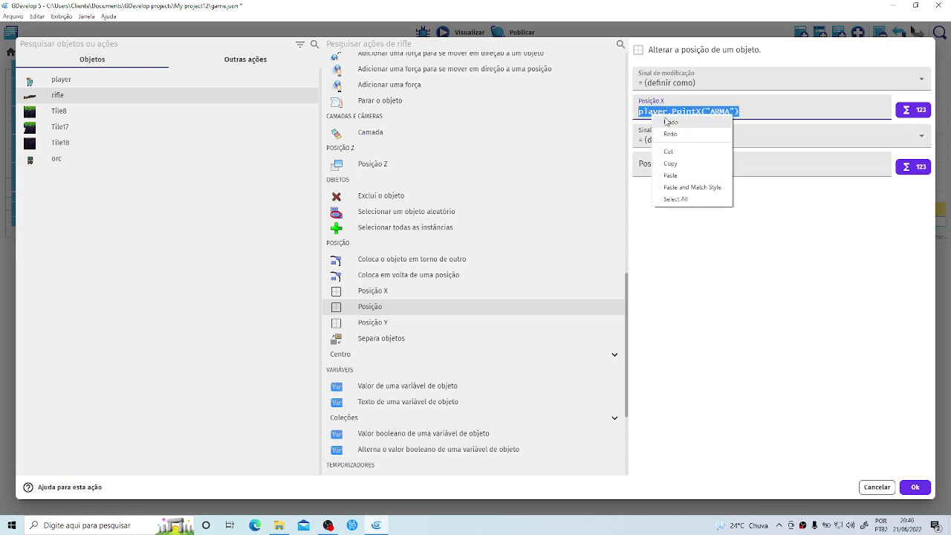
{"action": "left_click", "coordinate": [671, 163]}
{"action": "left_click", "coordinate": [670, 163]}
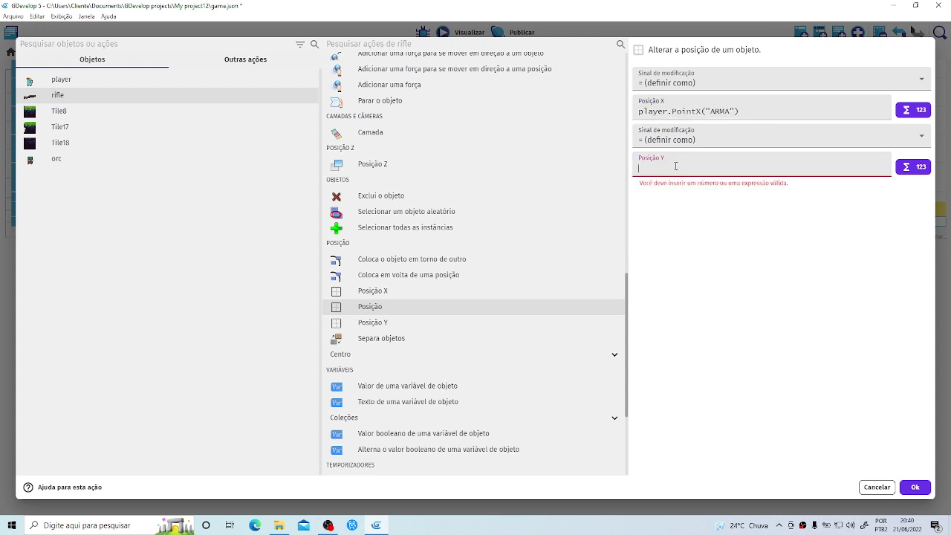
{"action": "right_click", "coordinate": [674, 167]}
{"action": "left_click", "coordinate": [694, 226]}
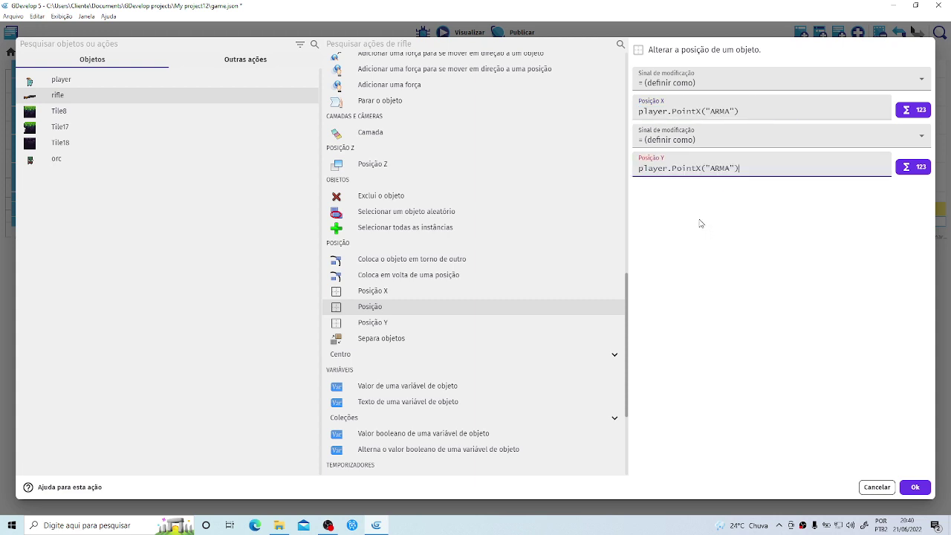
Change the Posição Y expression to player.PointY("ARMA") and confirm the rifle's position action.
{"action": "left_click", "coordinate": [702, 167]}
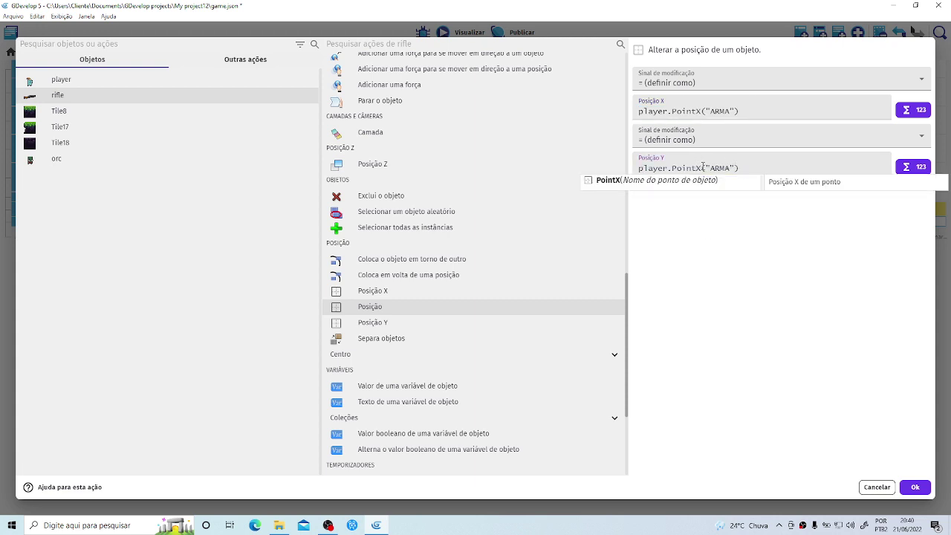
{"action": "key", "text": "BackSpace"}
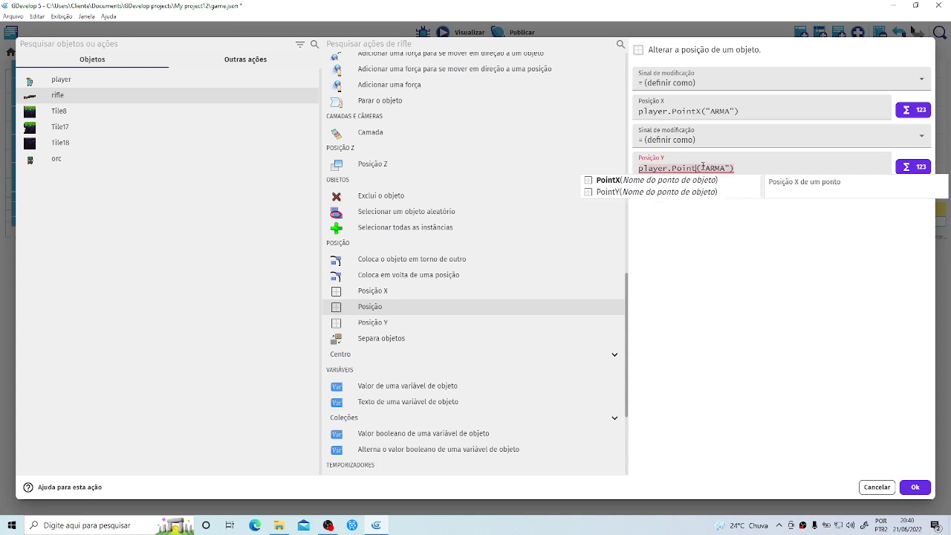
{"action": "type", "text": "Y"}
{"action": "left_click", "coordinate": [615, 181]}
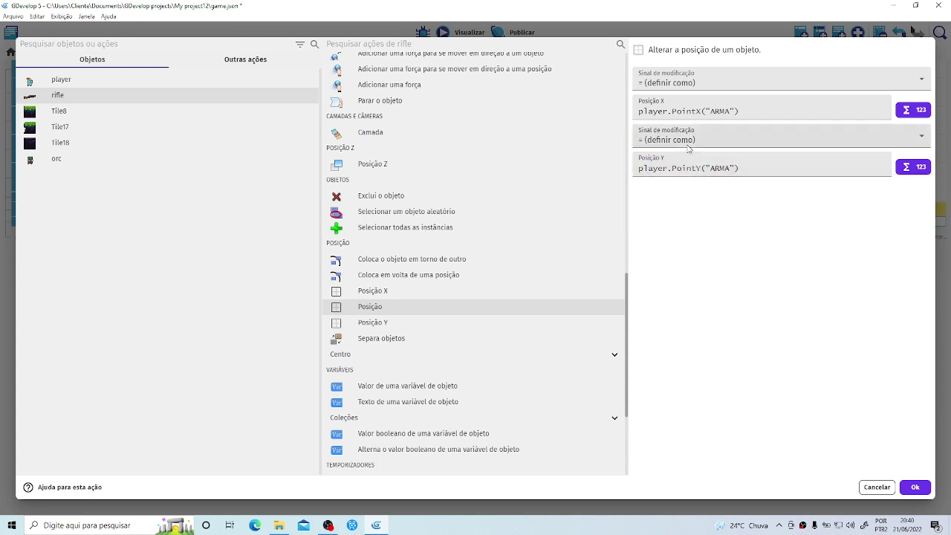
{"action": "left_click", "coordinate": [663, 157]}
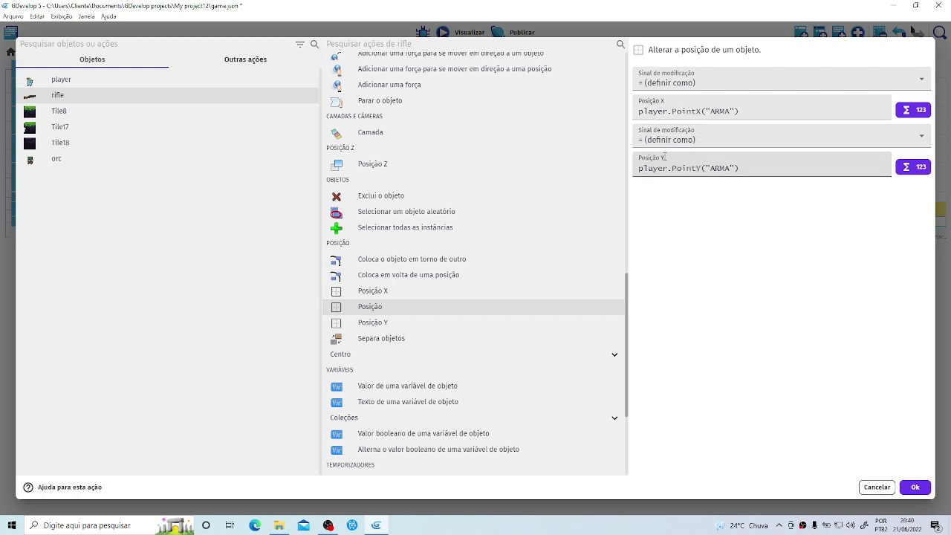
{"action": "left_click", "coordinate": [666, 157]}
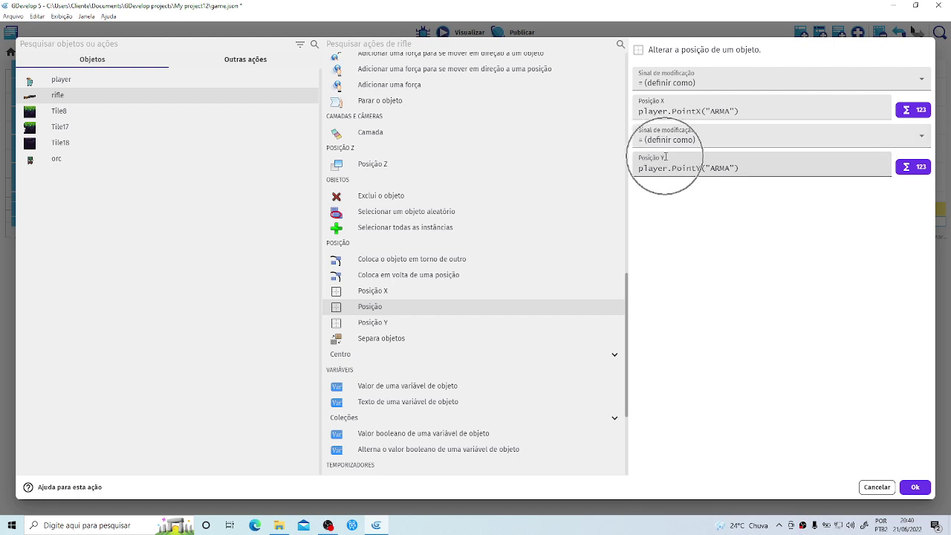
{"action": "left_click", "coordinate": [914, 487]}
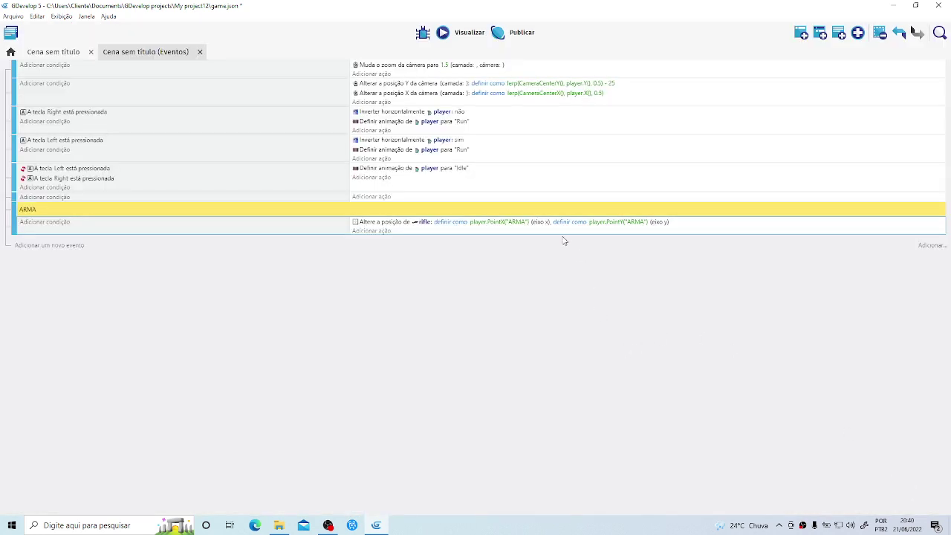
Preview the game, walk the player right and left to check how the rifle follows, and close the preview.
{"action": "left_click", "coordinate": [464, 33]}
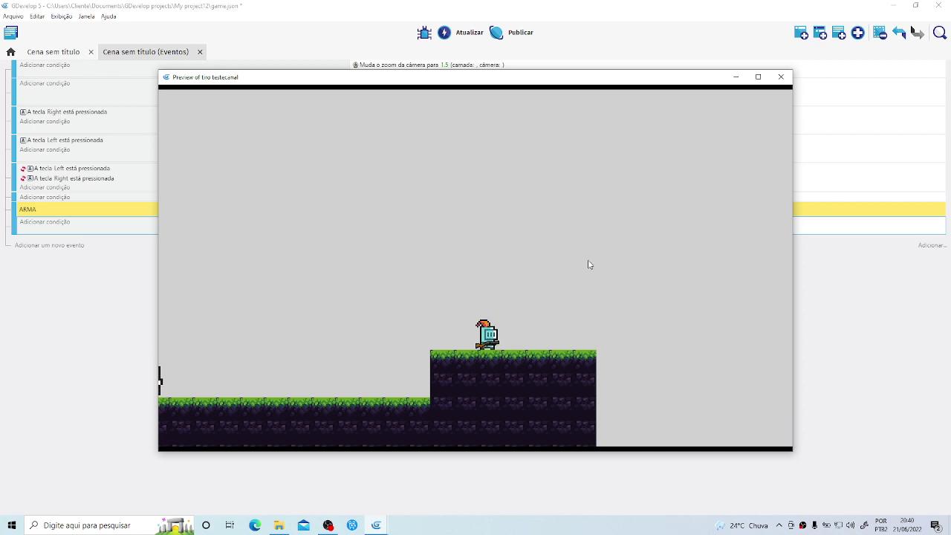
{"action": "key", "text": "Right"}
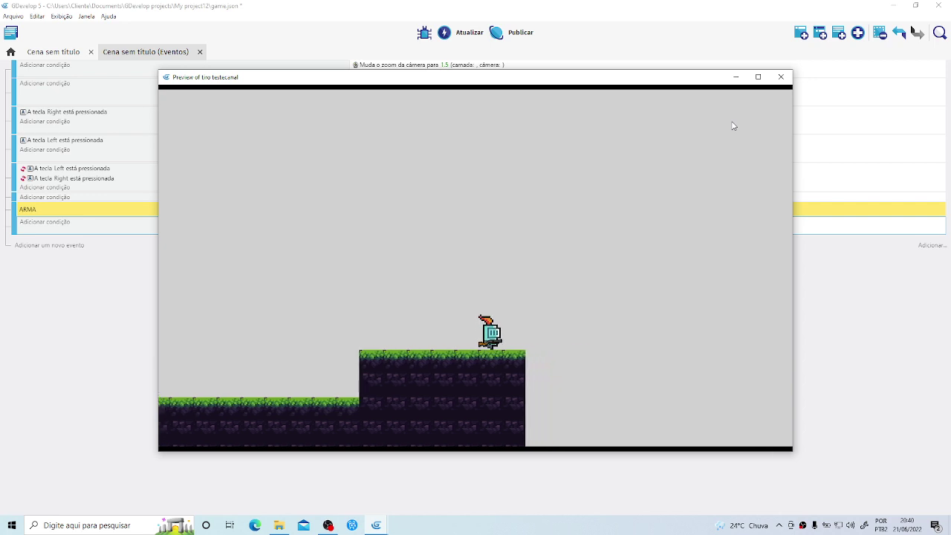
{"action": "key", "text": "Left"}
{"action": "key", "text": "Left"}
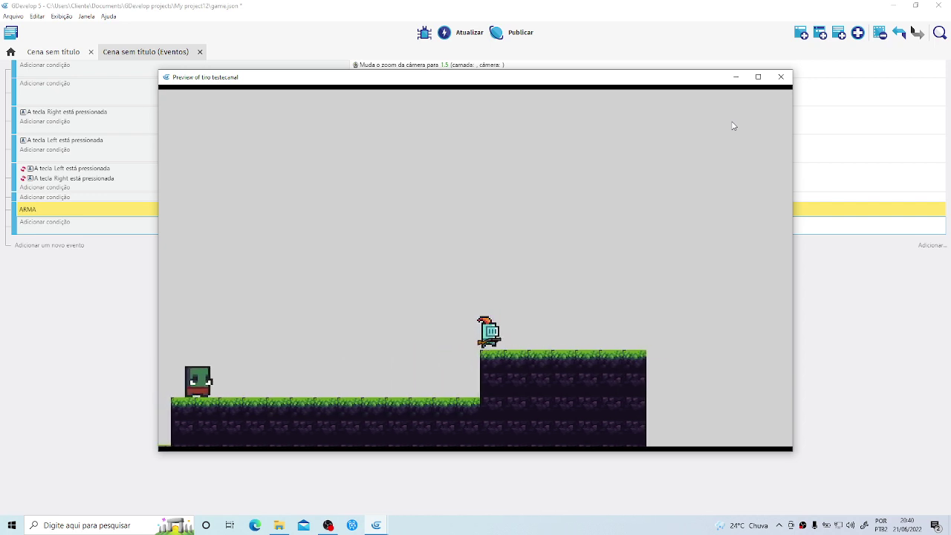
{"action": "key", "text": "Right"}
{"action": "key", "text": "Left"}
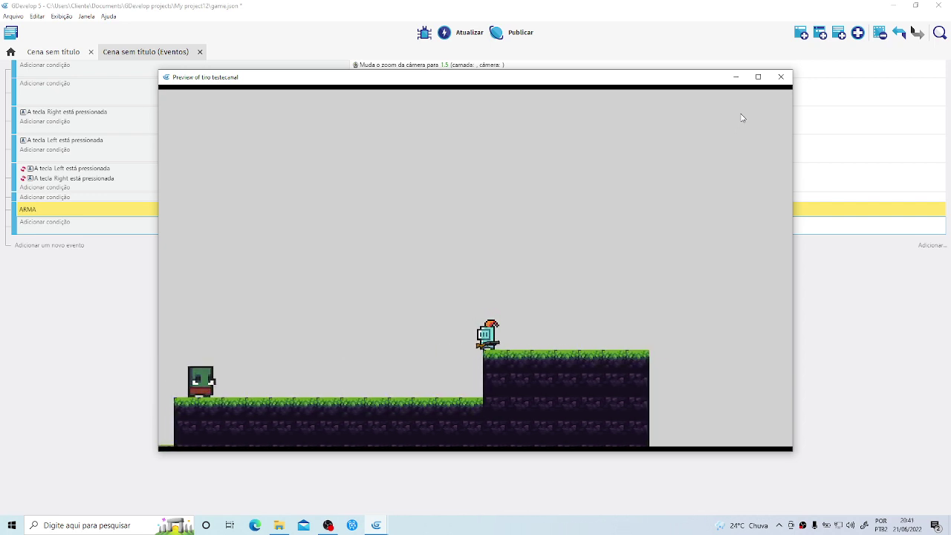
{"action": "left_click", "coordinate": [780, 77]}
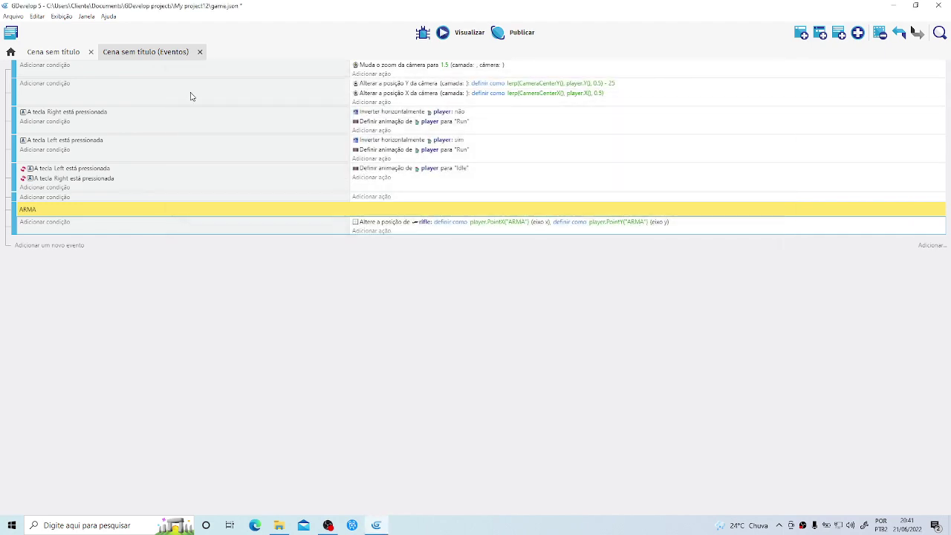
Remove the FireBullet behavior from the rifle object in the scene.
{"action": "left_click", "coordinate": [64, 53]}
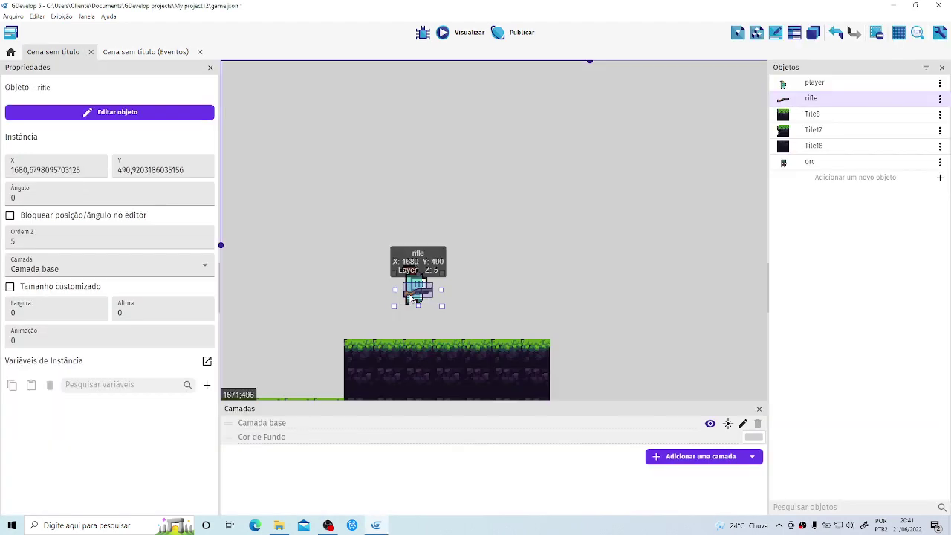
{"action": "double_click", "coordinate": [416, 291]}
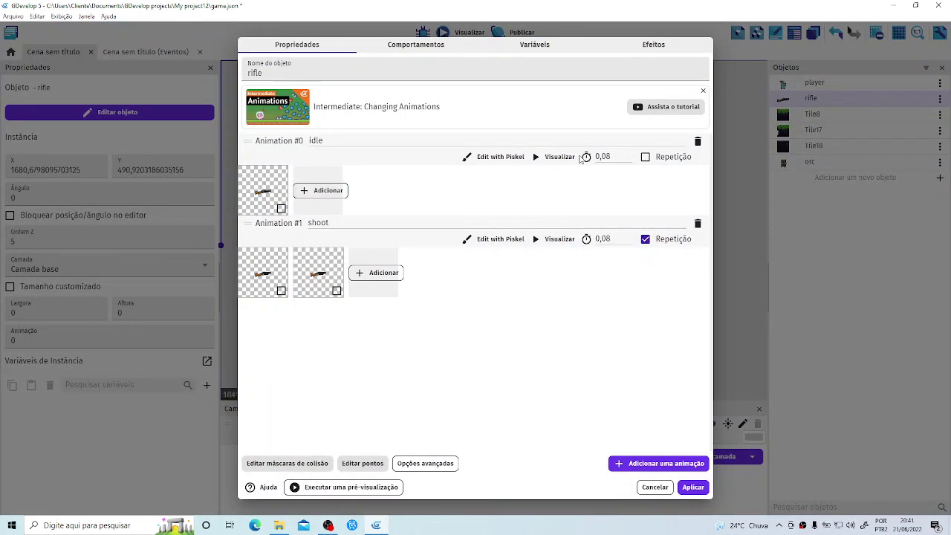
{"action": "left_click", "coordinate": [416, 43]}
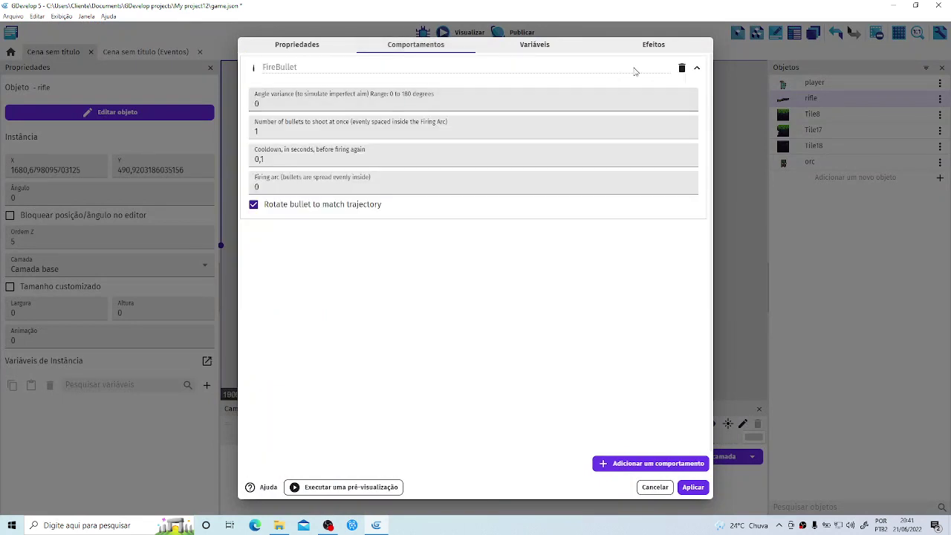
{"action": "left_click", "coordinate": [682, 68]}
{"action": "left_click", "coordinate": [508, 263]}
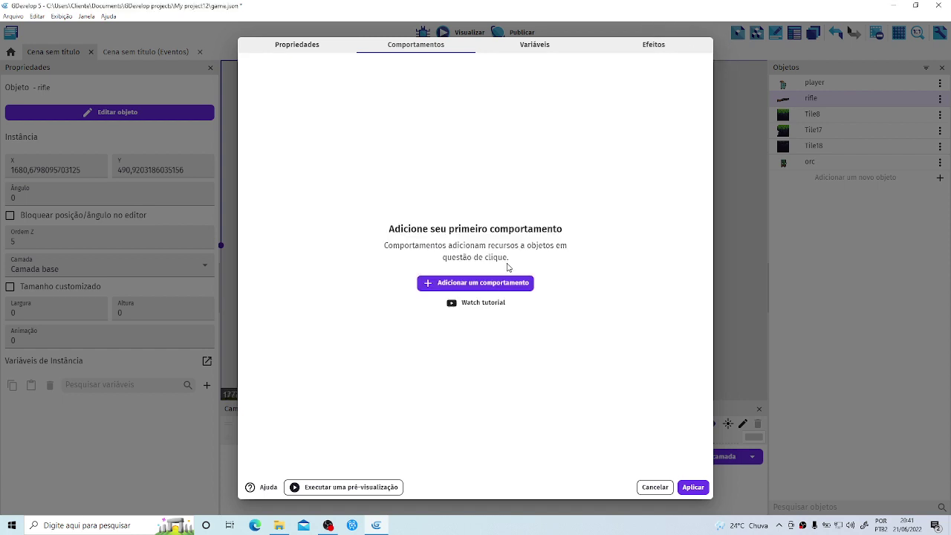
Search the new behaviors available for the rifle for "bu" and "FIRE".
{"action": "left_click", "coordinate": [453, 283]}
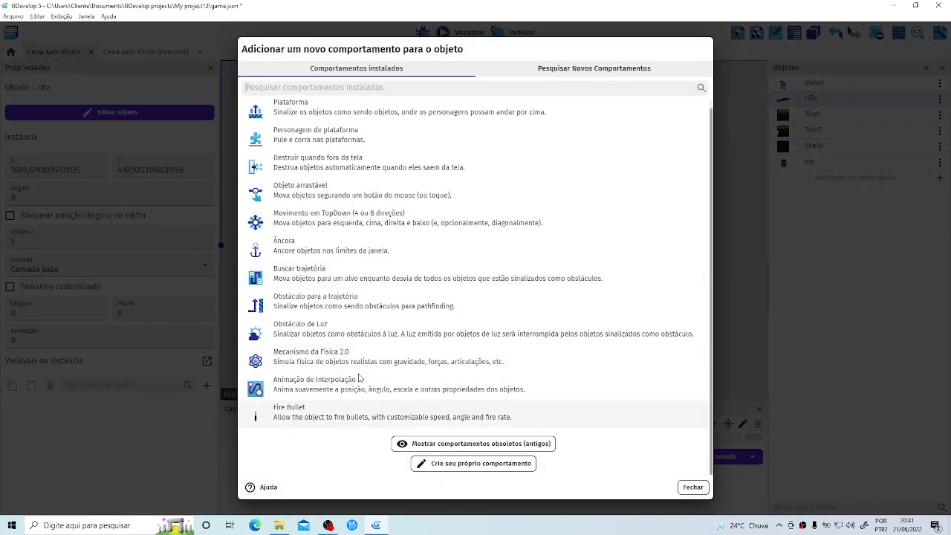
{"action": "left_click", "coordinate": [547, 69]}
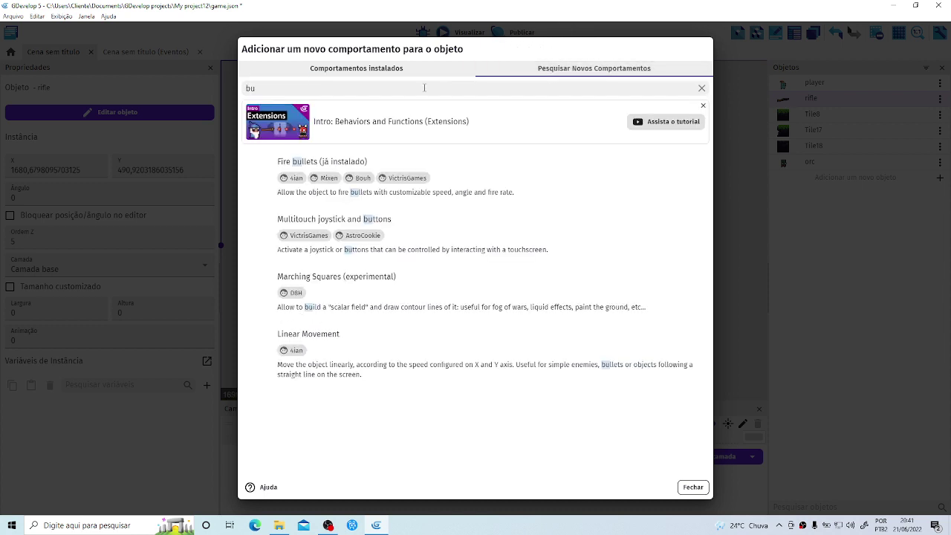
{"action": "left_click", "coordinate": [276, 92]}
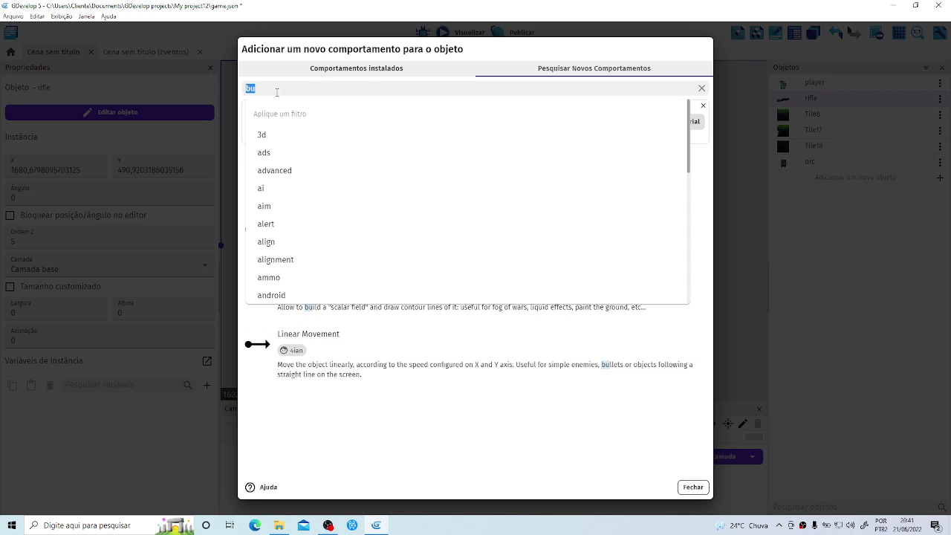
{"action": "type", "text": "FIRE"}
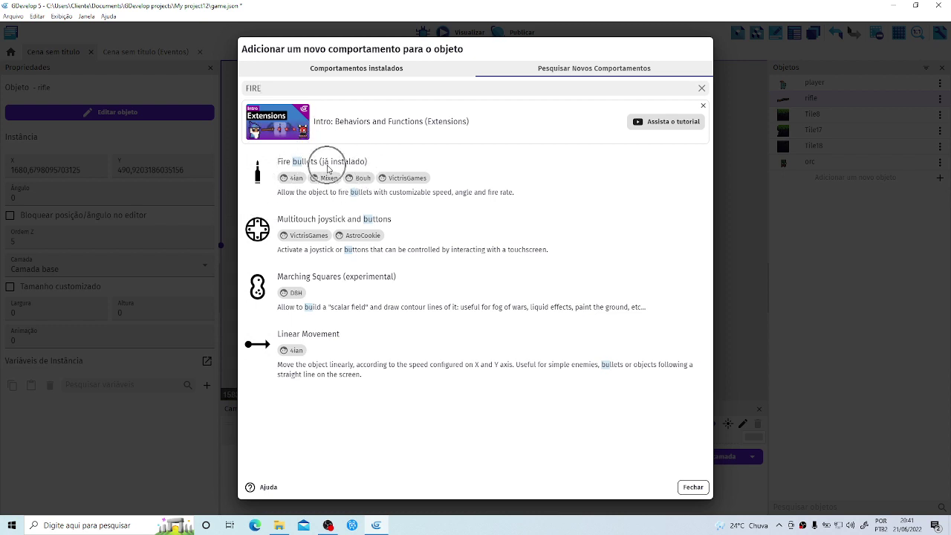
Add the installed Fire Bullet behavior to the rifle and apply the object's changes.
{"action": "left_click", "coordinate": [365, 70]}
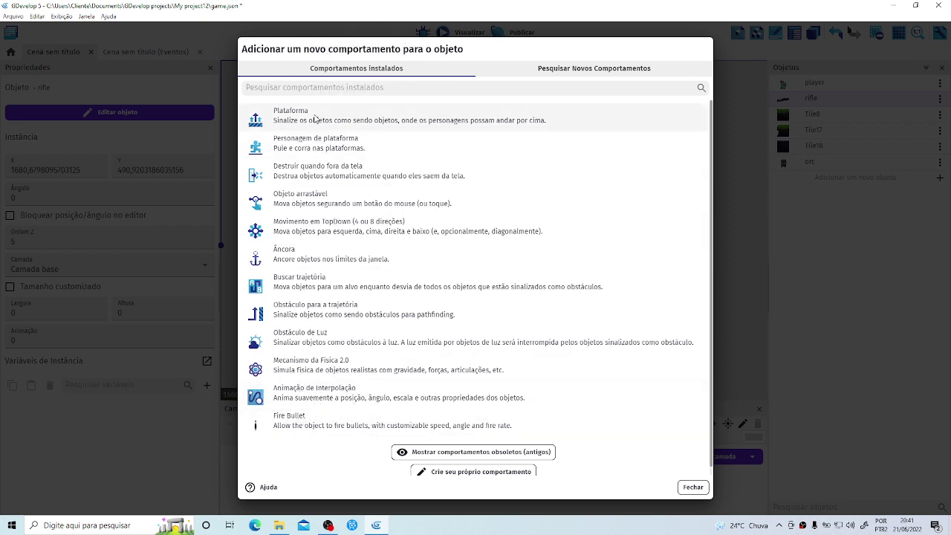
{"action": "left_click", "coordinate": [307, 421]}
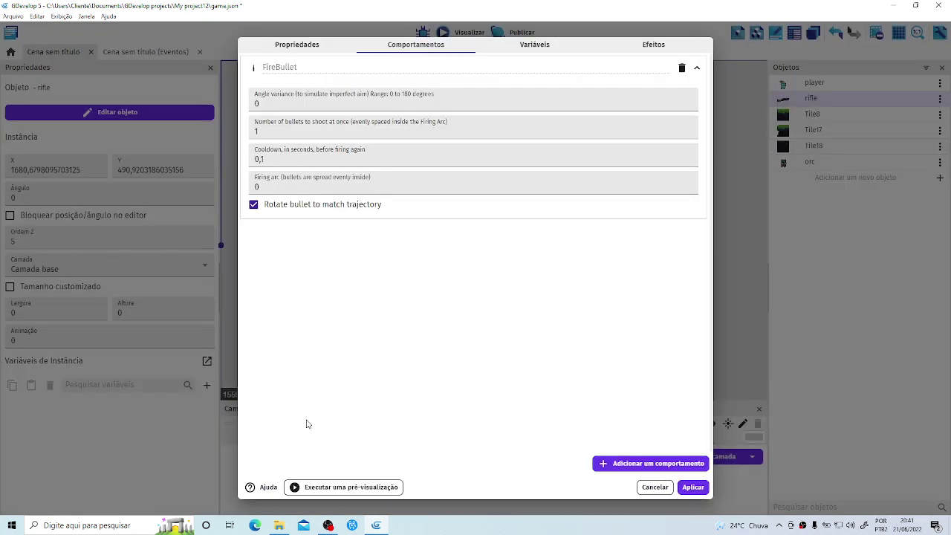
{"action": "left_click", "coordinate": [299, 71]}
{"action": "left_click", "coordinate": [700, 492]}
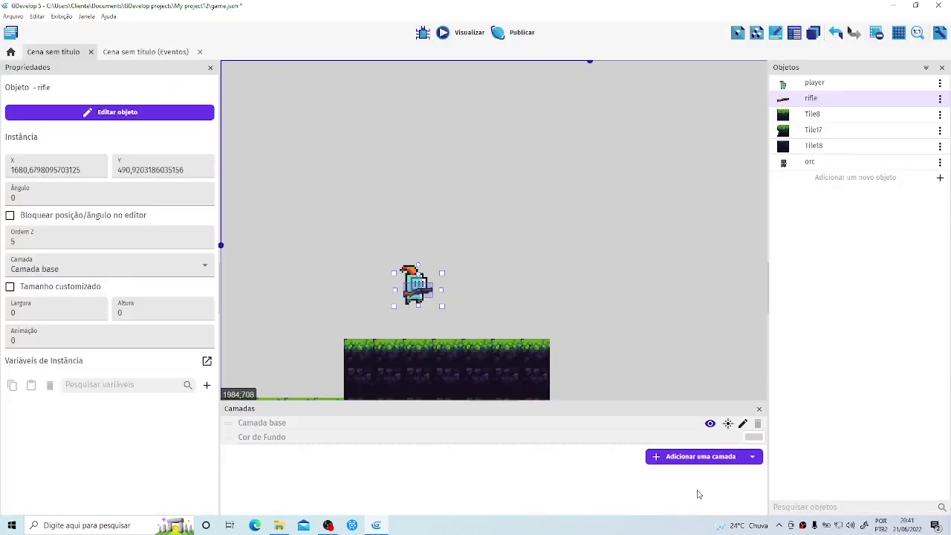
{"action": "left_click", "coordinate": [152, 54]}
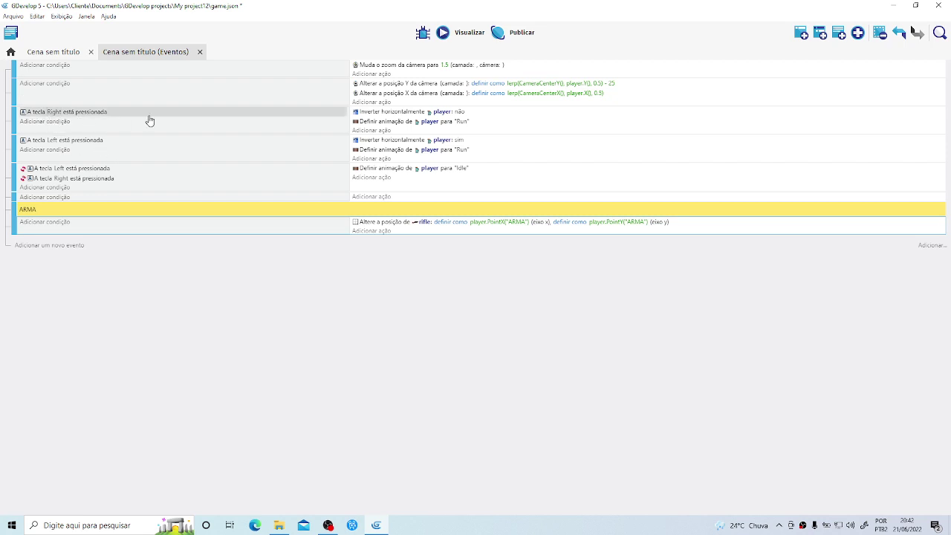
{"action": "left_click", "coordinate": [66, 55]}
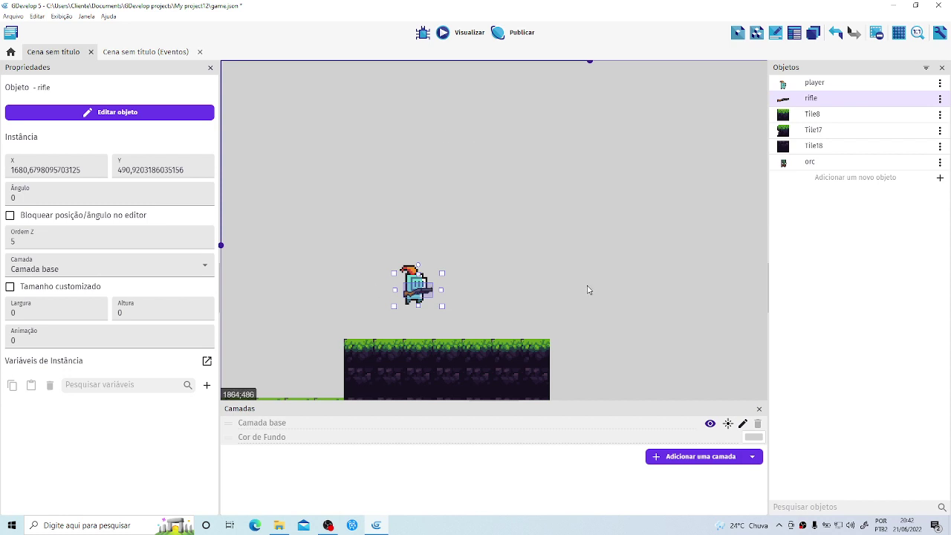
Add an Inverter o objeto horizontalmente action for the rifle, set to Não, to the scene's Right key event.
{"action": "left_click", "coordinate": [141, 52]}
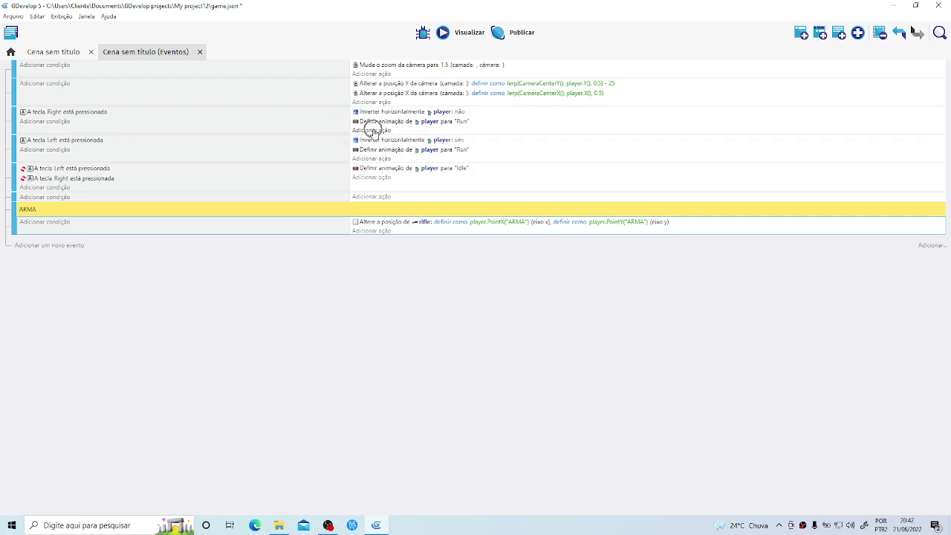
{"action": "left_click", "coordinate": [89, 124]}
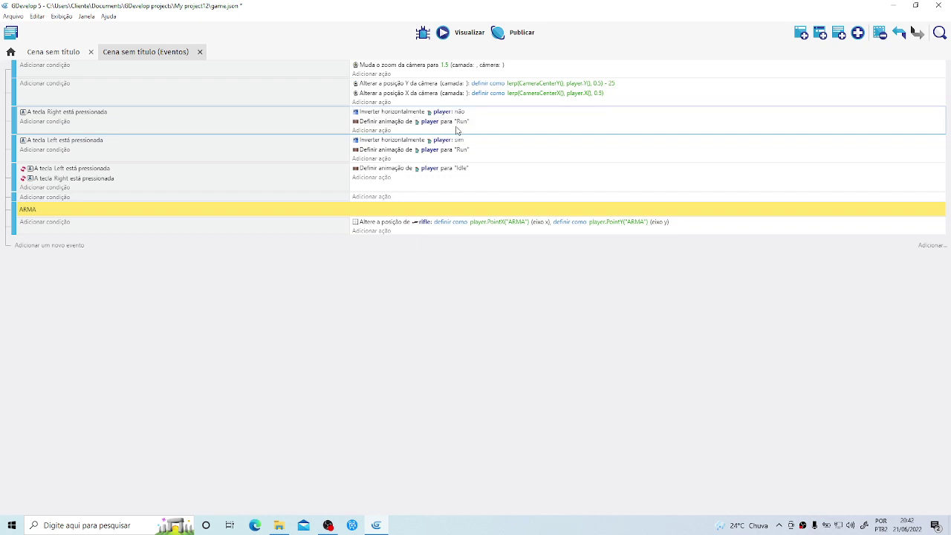
{"action": "left_click", "coordinate": [384, 131]}
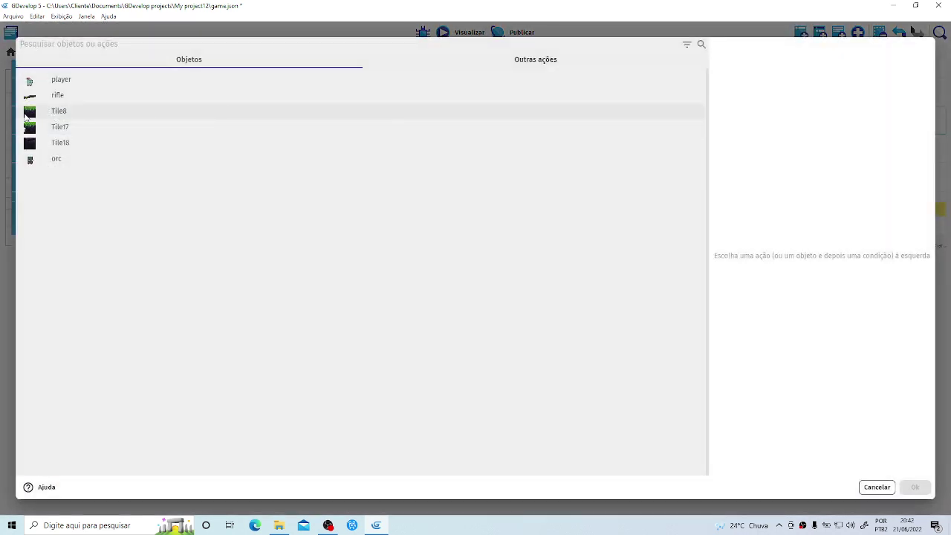
{"action": "left_click", "coordinate": [65, 94]}
{"action": "scroll", "coordinate": [488, 260], "scroll_direction": "down", "scroll_amount": 2}
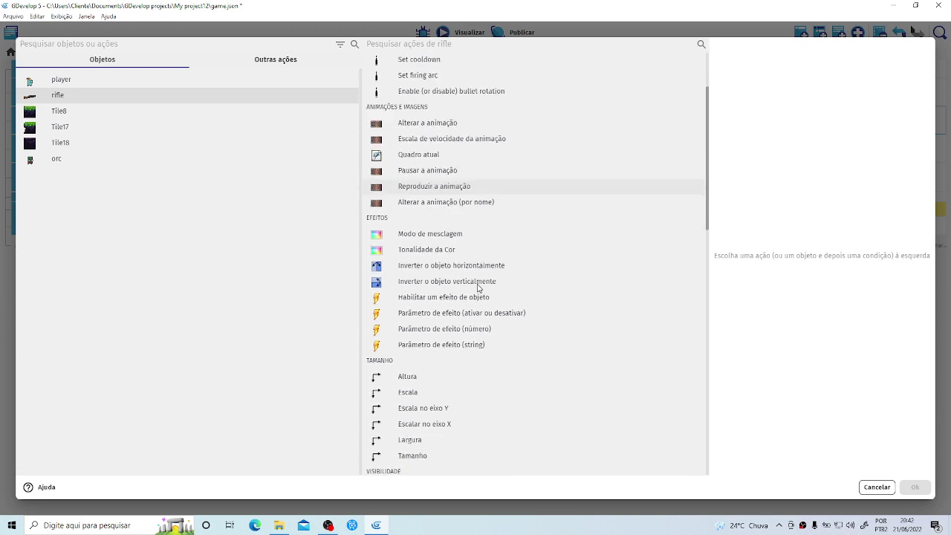
{"action": "left_click", "coordinate": [452, 264]}
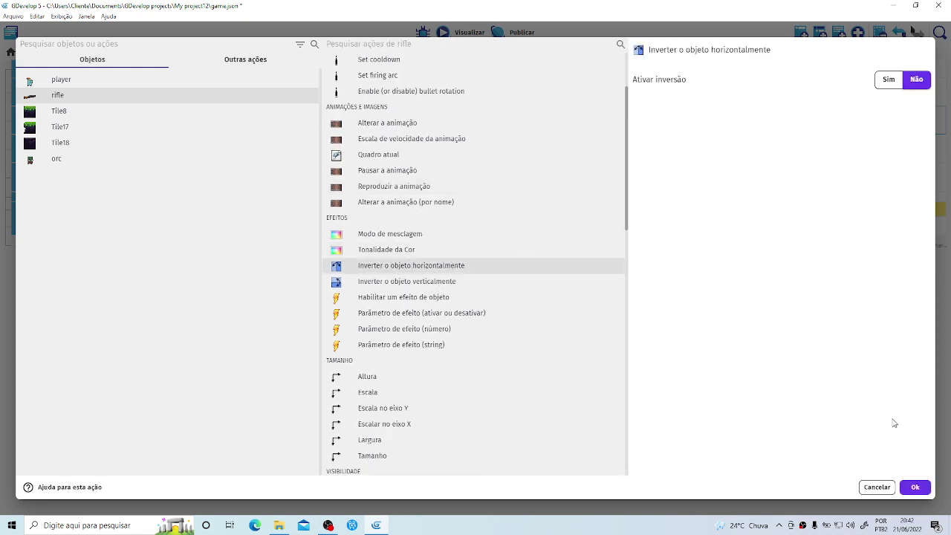
{"action": "left_click", "coordinate": [918, 487]}
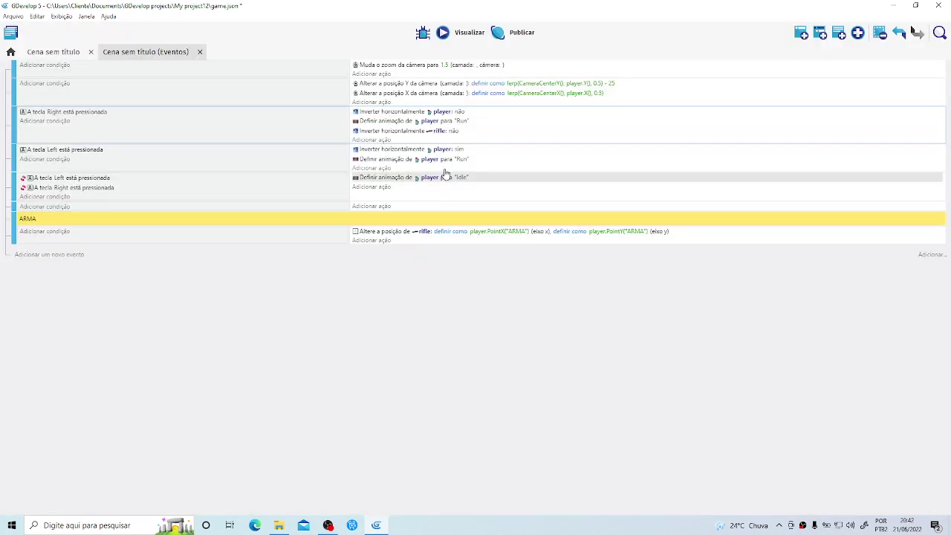
Copy the rifle's horizontal flip action from the Right key event to the Left key event and set its inversion to Sim.
{"action": "left_click", "coordinate": [389, 130]}
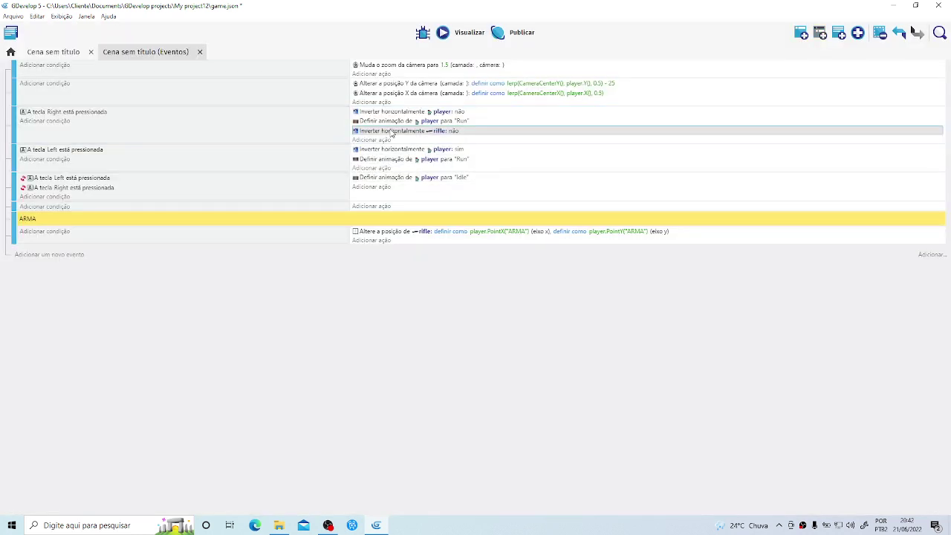
{"action": "right_click", "coordinate": [393, 132]}
{"action": "left_click", "coordinate": [406, 138]}
{"action": "left_click", "coordinate": [231, 174]}
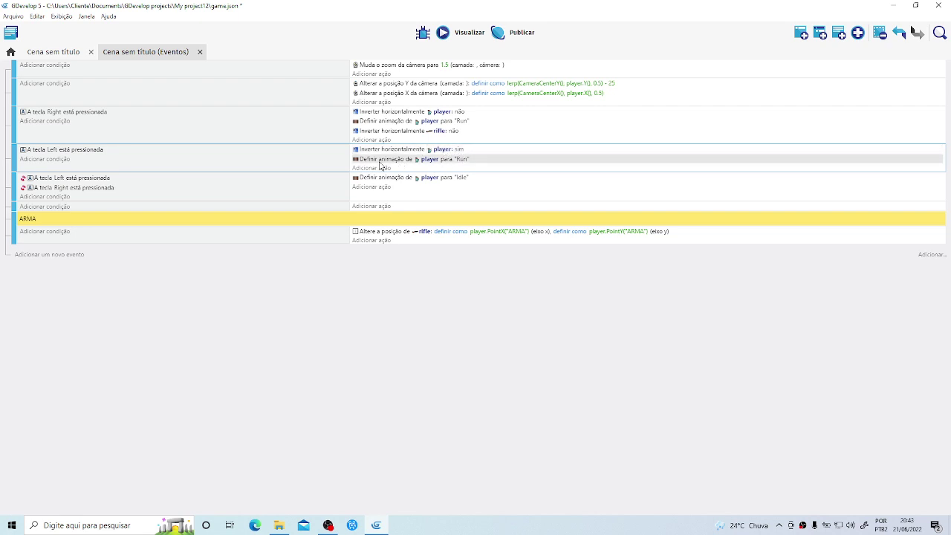
{"action": "key", "text": "ctrl+v"}
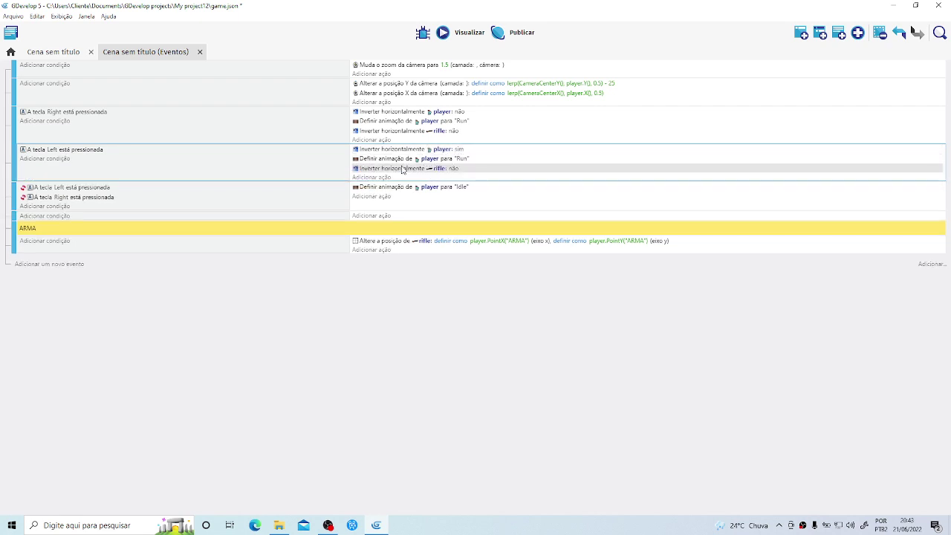
{"action": "left_click", "coordinate": [454, 168]}
{"action": "left_click", "coordinate": [525, 195]}
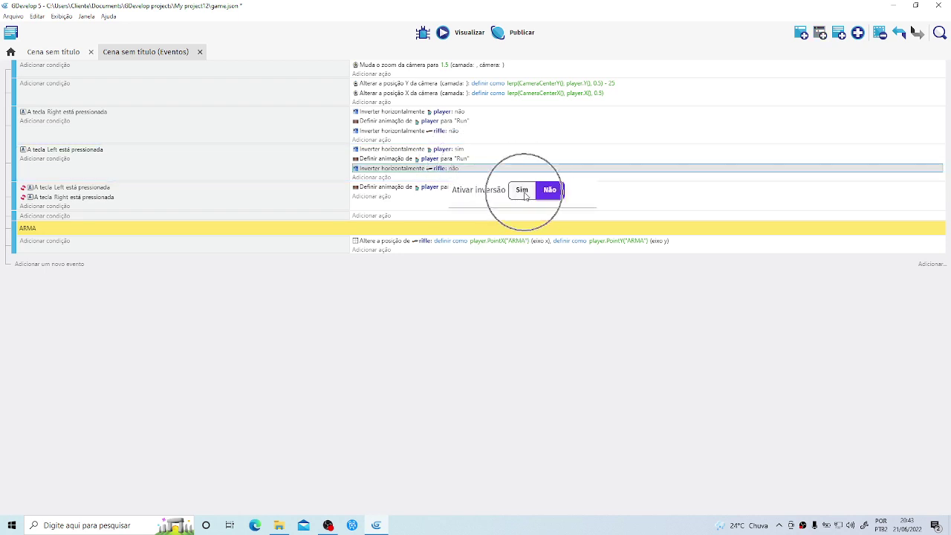
{"action": "left_click", "coordinate": [457, 328]}
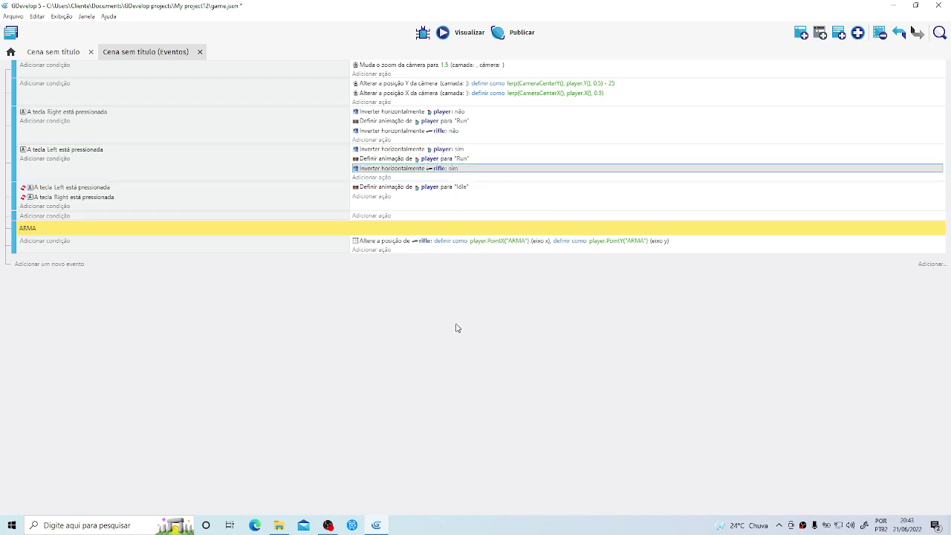
Preview the game to check the rifle's flip while the player walks both ways and jumps, and close the preview.
{"action": "left_click", "coordinate": [443, 33]}
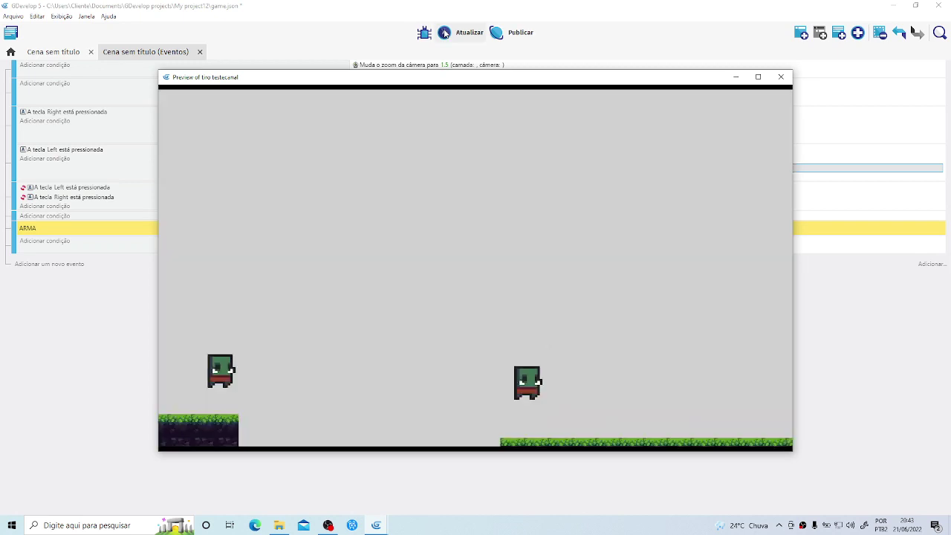
{"action": "key", "text": "space"}
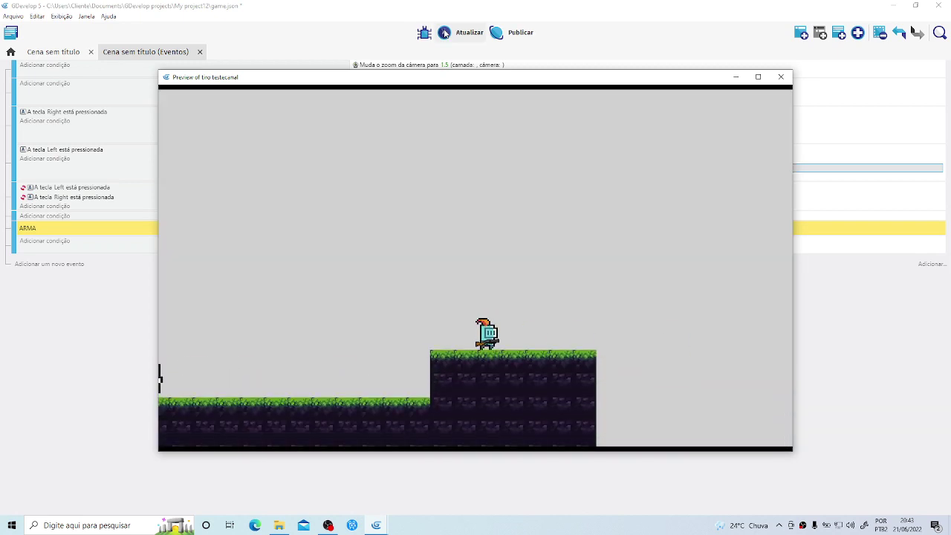
{"action": "key", "text": "Right"}
{"action": "key", "text": "Left"}
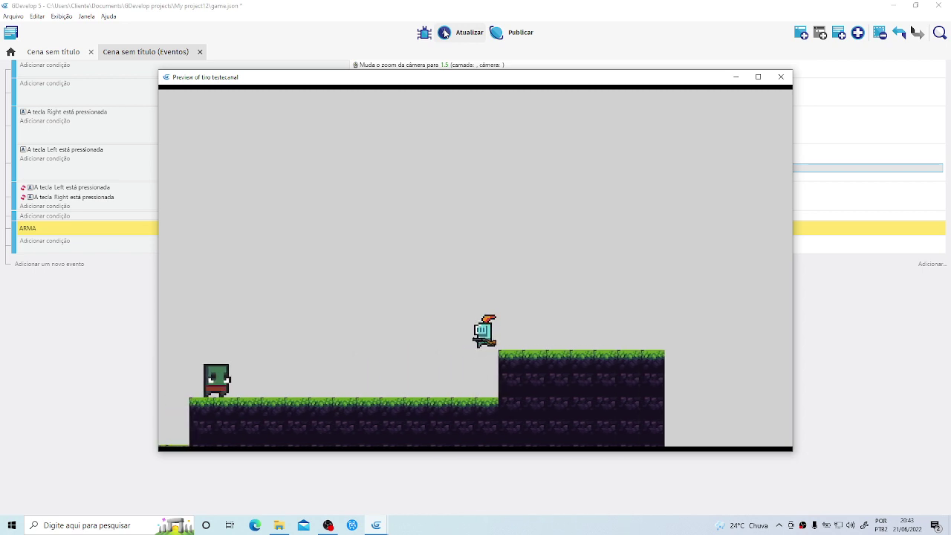
{"action": "key", "text": "space"}
{"action": "key", "text": "Right"}
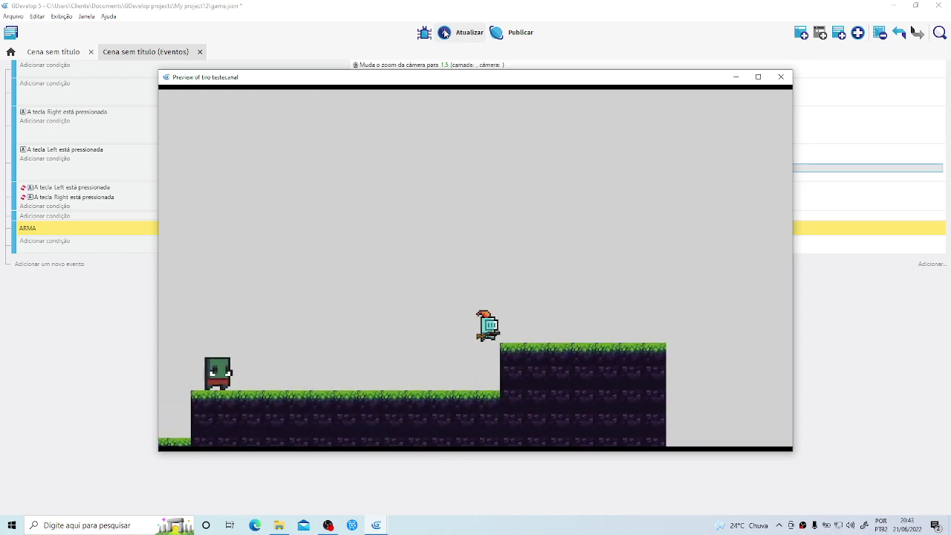
{"action": "key", "text": "Left"}
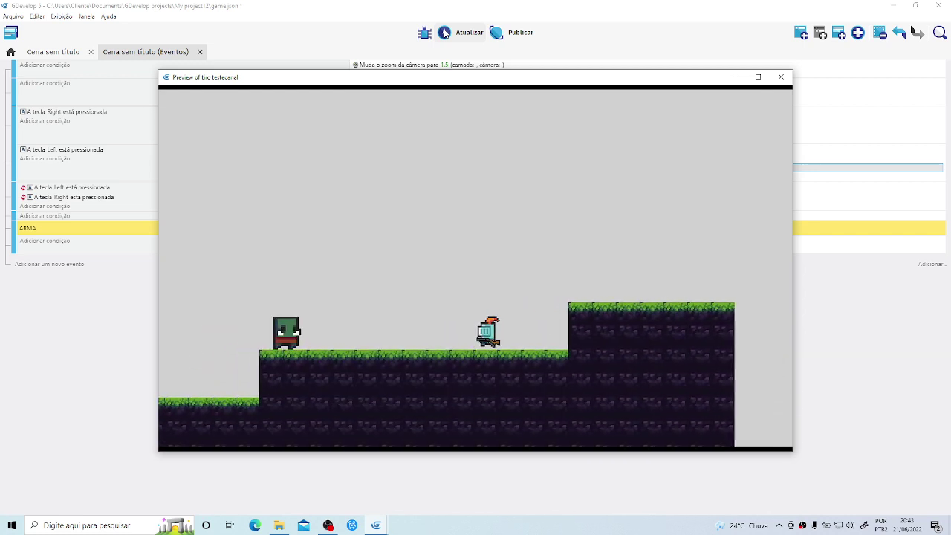
{"action": "key", "text": "Right"}
{"action": "key", "text": "space"}
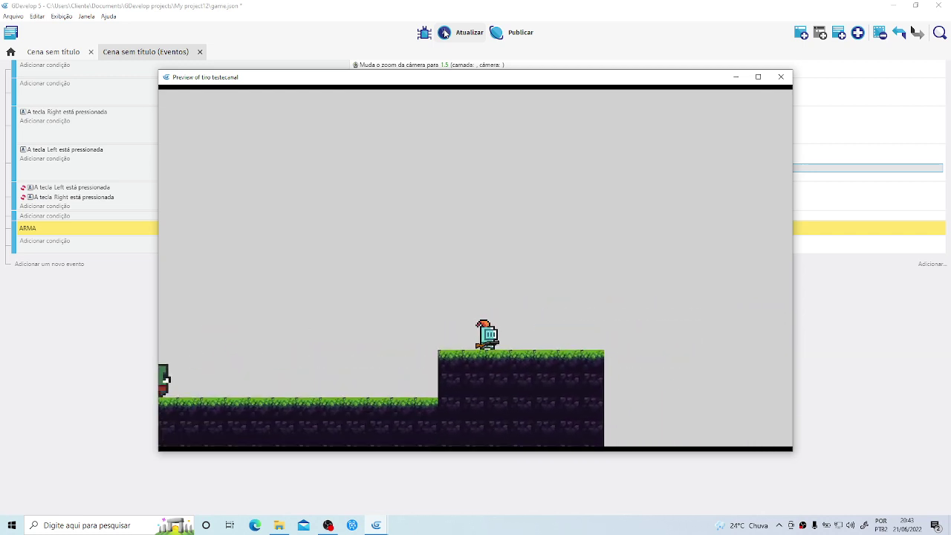
{"action": "left_click", "coordinate": [780, 77]}
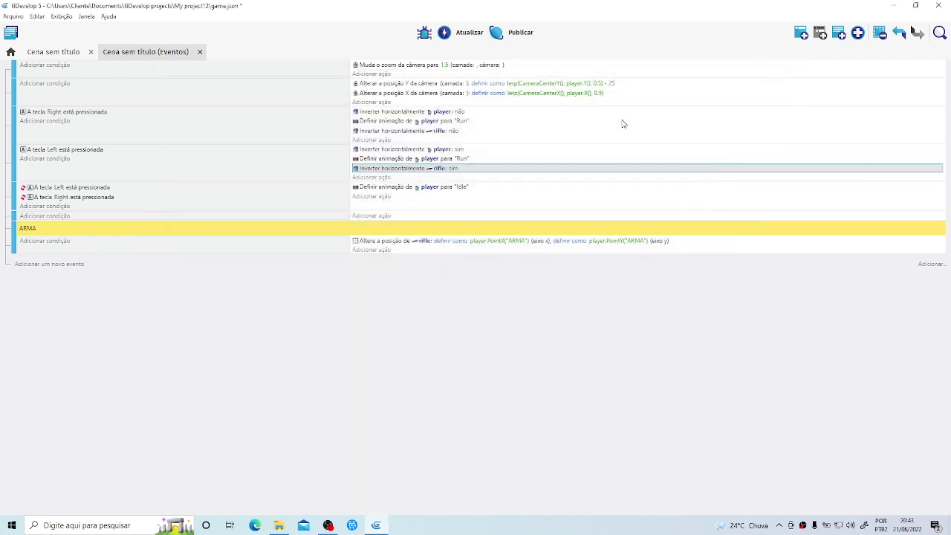
Create a new Sprite object from scratch in the scene and name it BALA.
{"action": "left_click", "coordinate": [76, 52]}
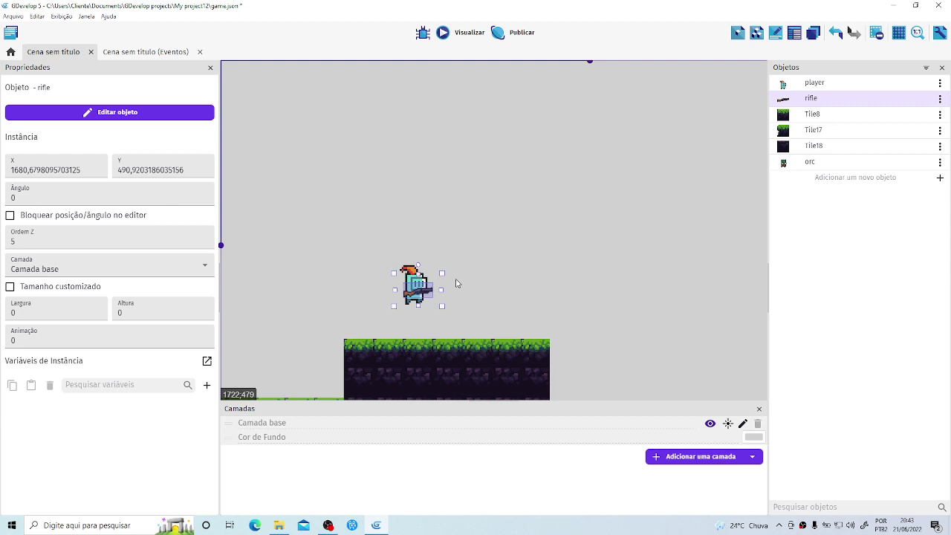
{"action": "left_click", "coordinate": [840, 179]}
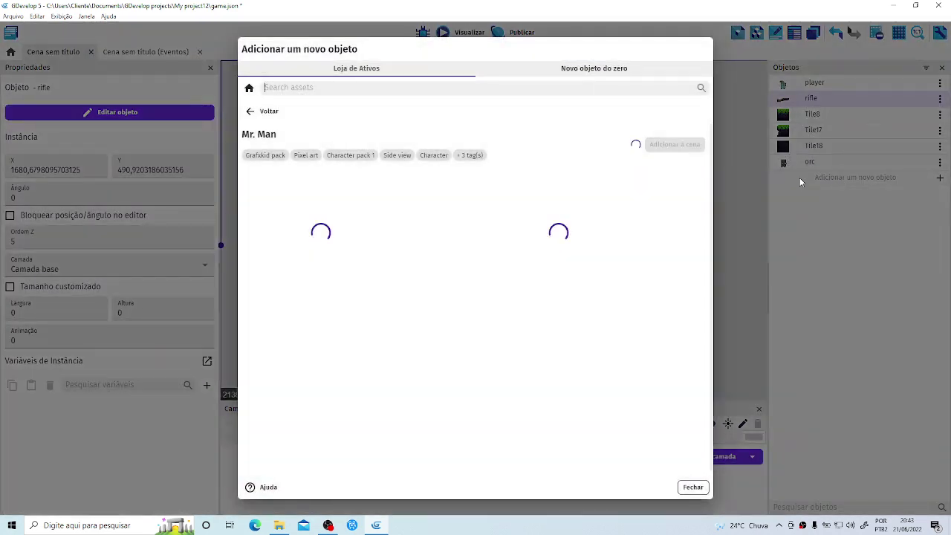
{"action": "left_click", "coordinate": [596, 68]}
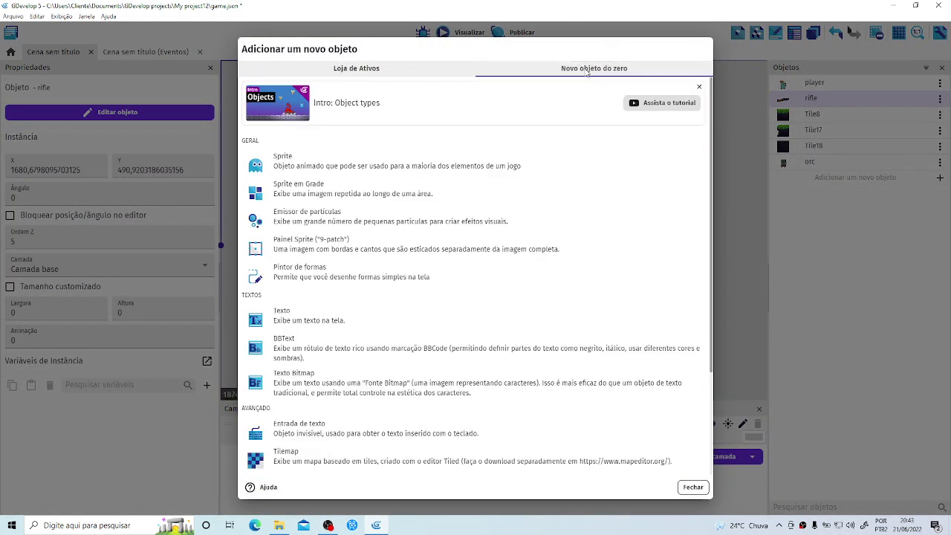
{"action": "left_click", "coordinate": [315, 163]}
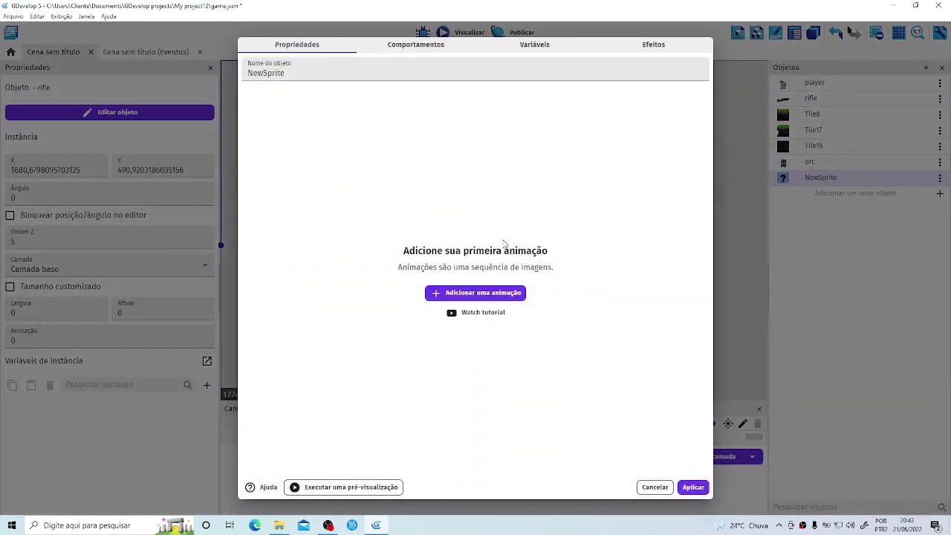
{"action": "left_click_drag", "start_coordinate": [295, 71], "coordinate": [238, 75]}
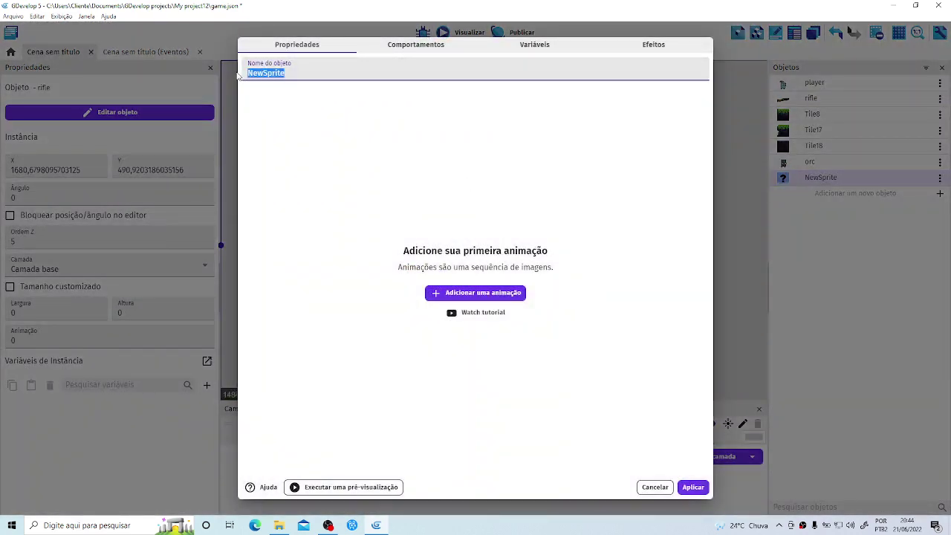
{"action": "key", "text": "BackSpace"}
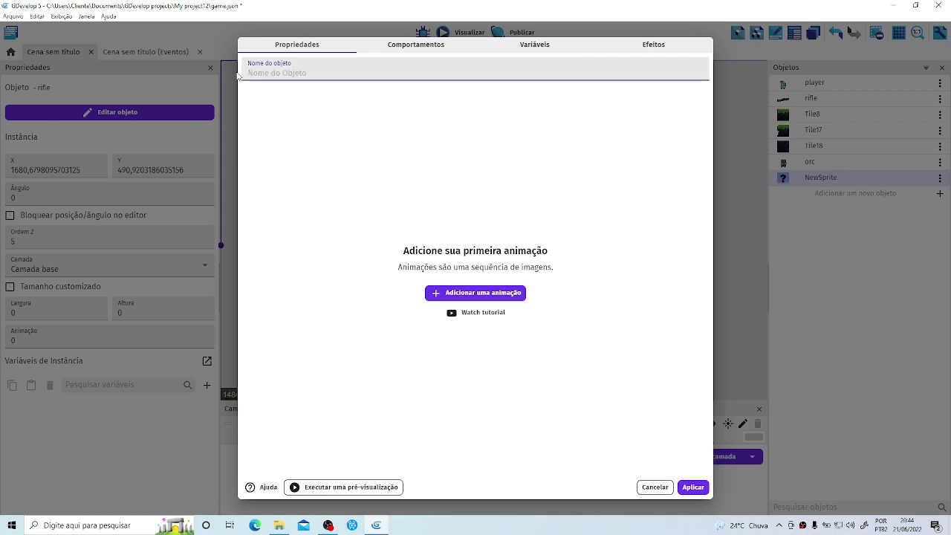
{"action": "type", "text": "BALA"}
Add an animation to the BALA object, open it in Piskel and resize the canvas to 10 x 5 px.
{"action": "left_click", "coordinate": [490, 295]}
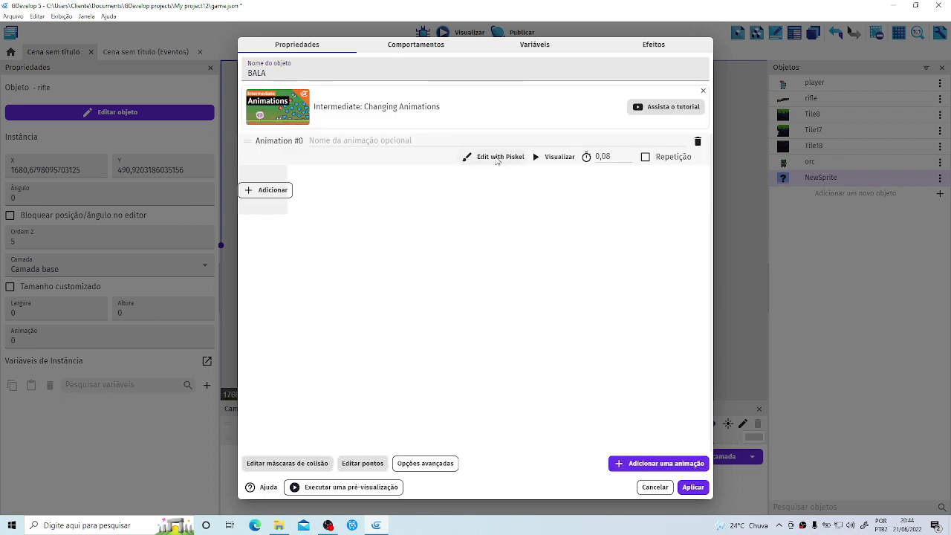
{"action": "left_click", "coordinate": [496, 158]}
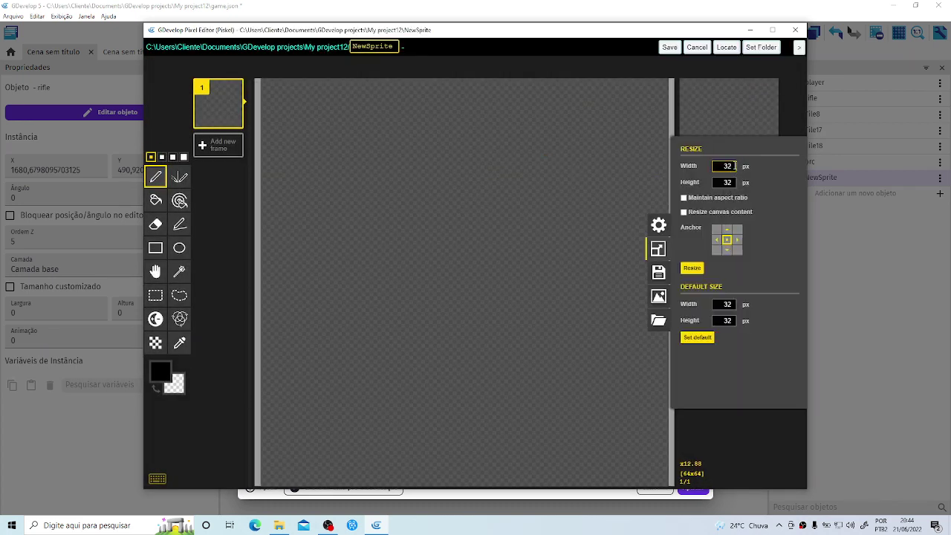
{"action": "left_click_drag", "start_coordinate": [735, 166], "coordinate": [706, 168]}
{"action": "left_click_drag", "start_coordinate": [731, 182], "coordinate": [719, 181]}
{"action": "left_click", "coordinate": [691, 268]}
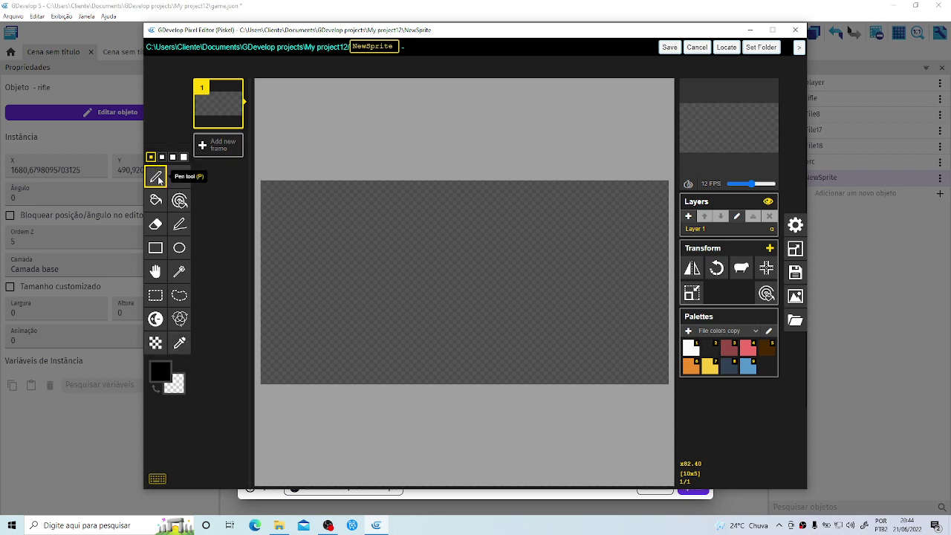
Draw a black pixel outline of a bullet across the whole canvas with the Pen tool, its tip pointing right.
{"action": "left_click_drag", "start_coordinate": [290, 187], "coordinate": [532, 195]}
{"action": "left_click", "coordinate": [579, 232]}
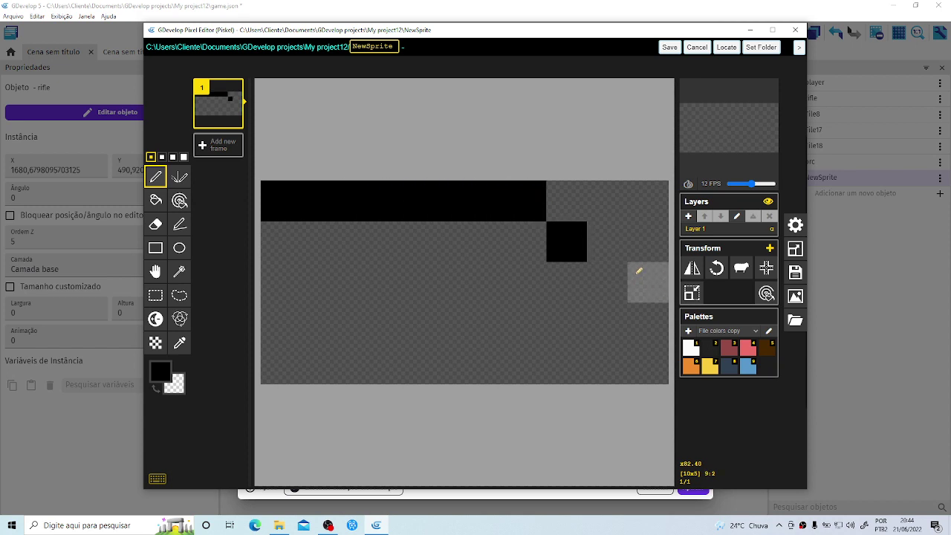
{"action": "left_click", "coordinate": [583, 352]}
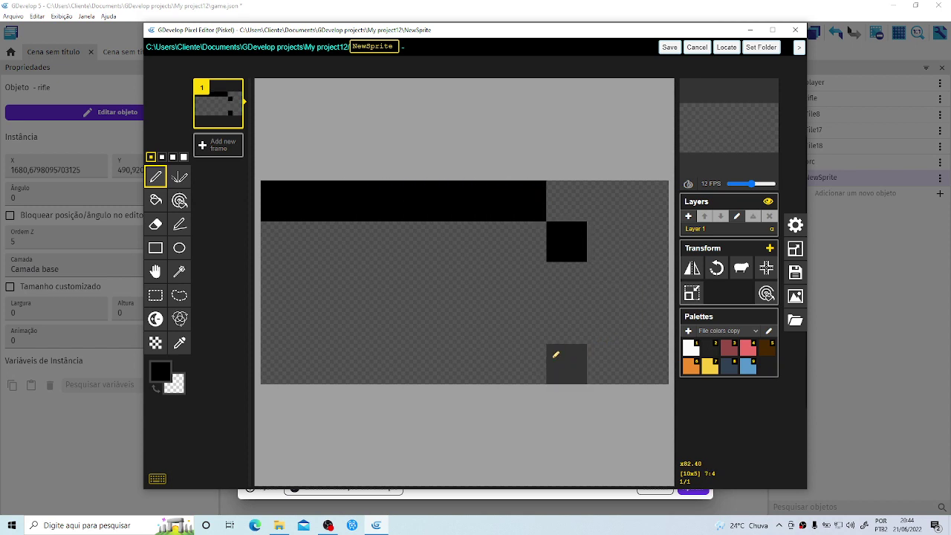
{"action": "left_click", "coordinate": [569, 331]}
{"action": "right_click", "coordinate": [565, 356]}
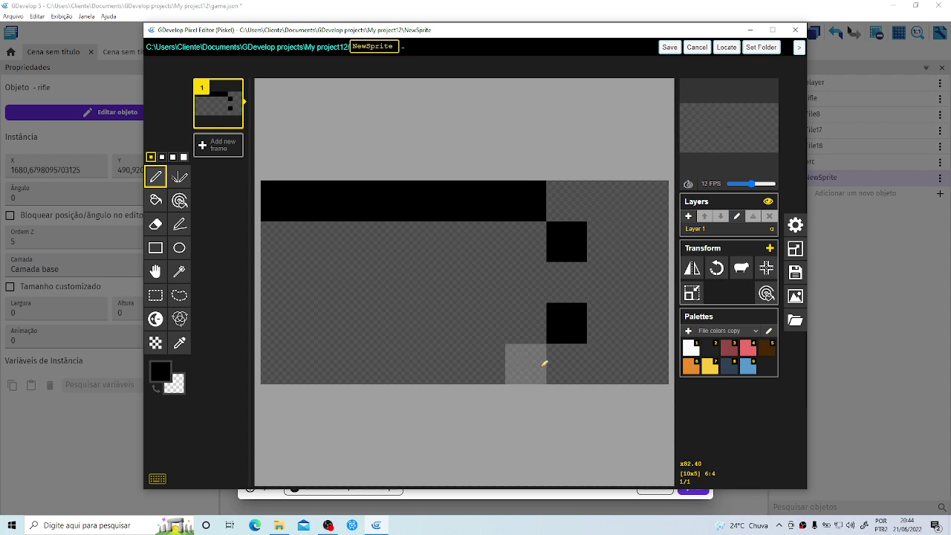
{"action": "left_click_drag", "start_coordinate": [539, 363], "coordinate": [268, 344]}
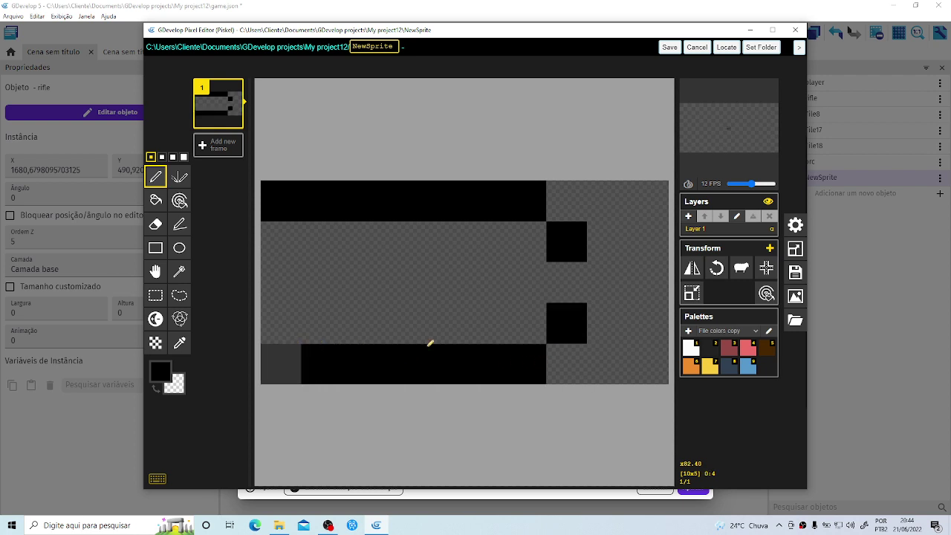
{"action": "left_click", "coordinate": [637, 274]}
{"action": "left_click", "coordinate": [604, 244]}
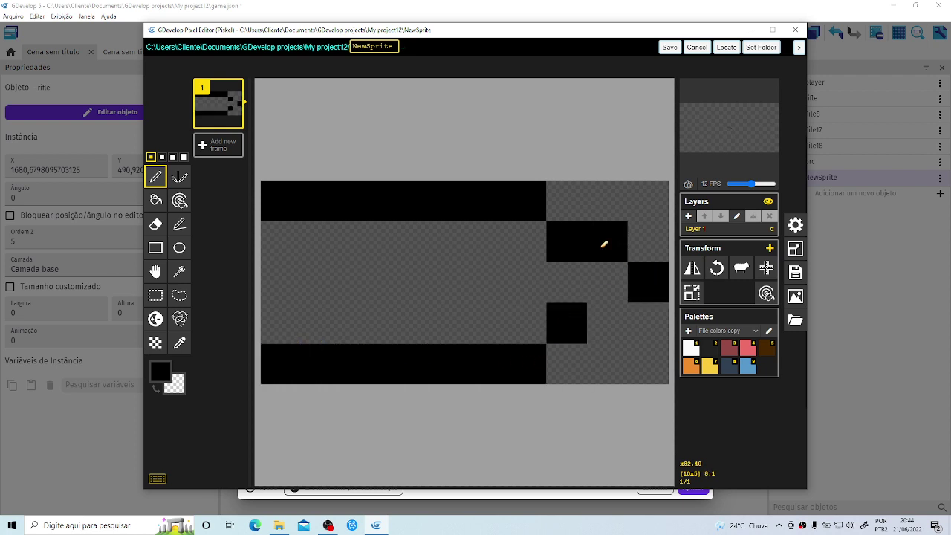
{"action": "right_click", "coordinate": [580, 224]}
{"action": "left_click", "coordinate": [566, 217]}
{"action": "left_click", "coordinate": [569, 232]}
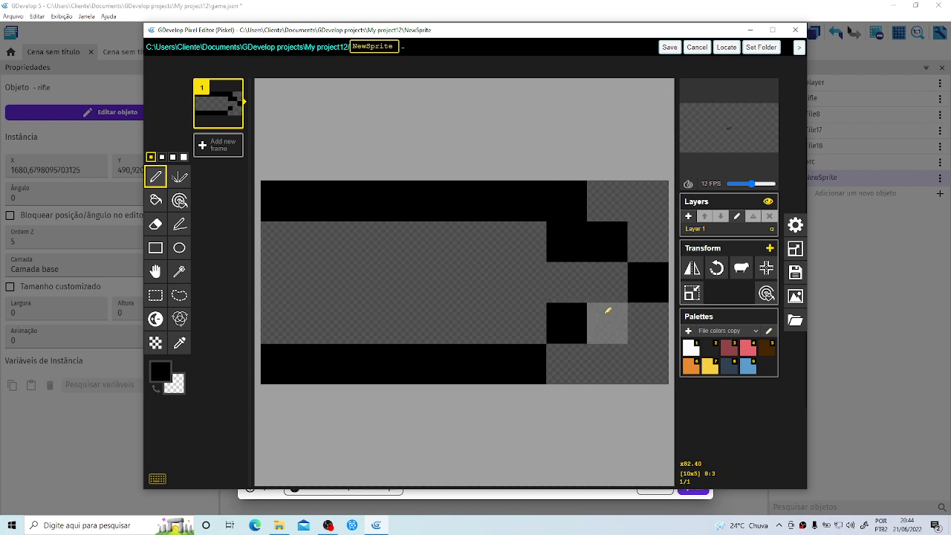
{"action": "left_click", "coordinate": [607, 324]}
{"action": "left_click", "coordinate": [569, 361]}
{"action": "right_click", "coordinate": [582, 315]}
{"action": "left_click", "coordinate": [582, 315]}
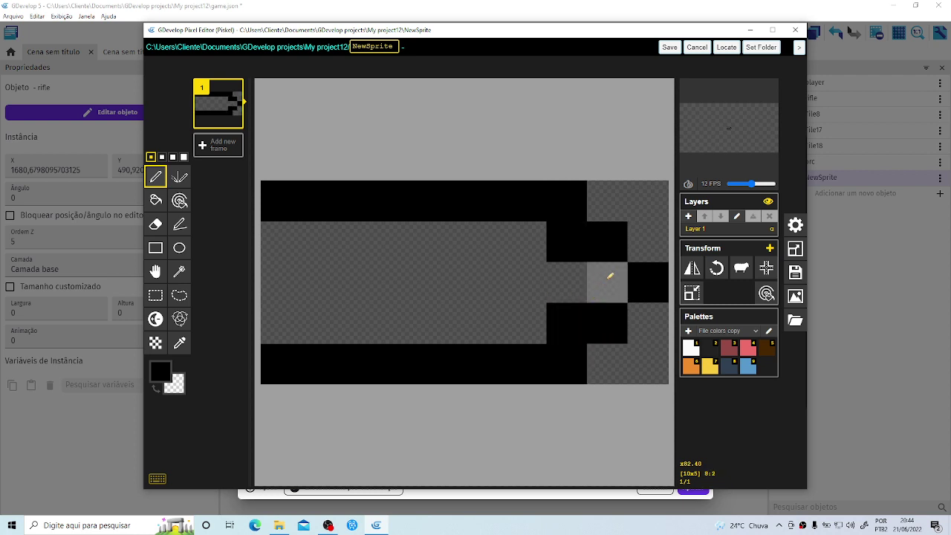
{"action": "left_click_drag", "start_coordinate": [271, 199], "coordinate": [274, 317]}
Fill the inside of the bullet outline with dark yellow using the bucket fill.
{"action": "left_click", "coordinate": [156, 200]}
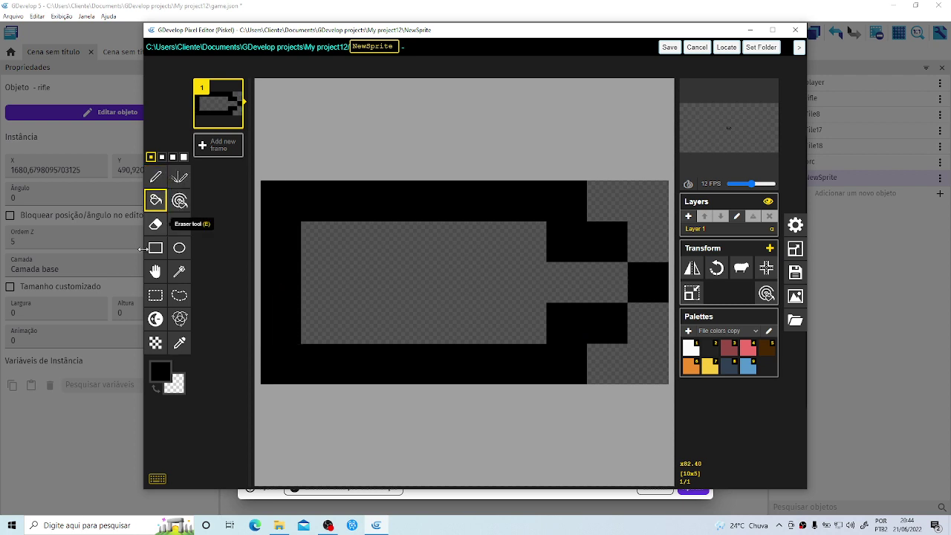
{"action": "left_click", "coordinate": [159, 371]}
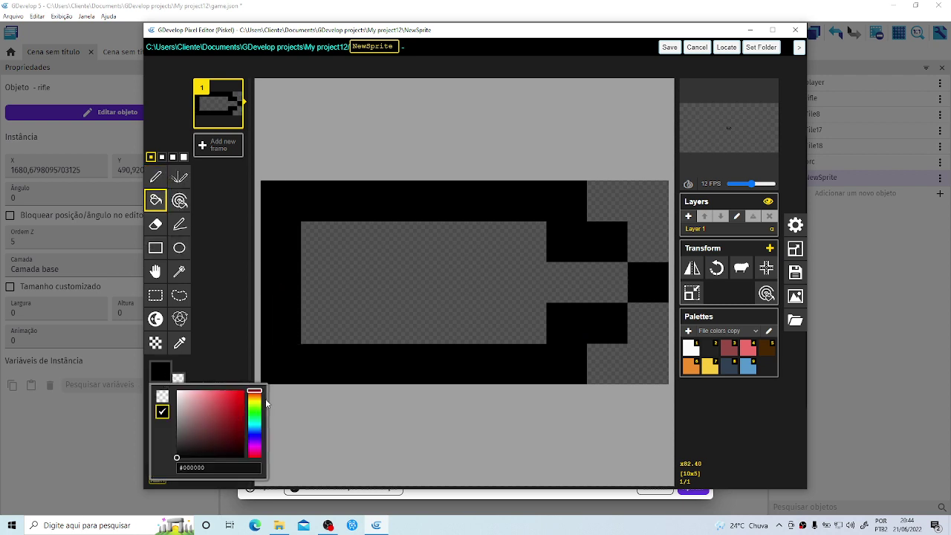
{"action": "left_click_drag", "start_coordinate": [254, 399], "coordinate": [241, 413]}
{"action": "left_click", "coordinate": [383, 267]}
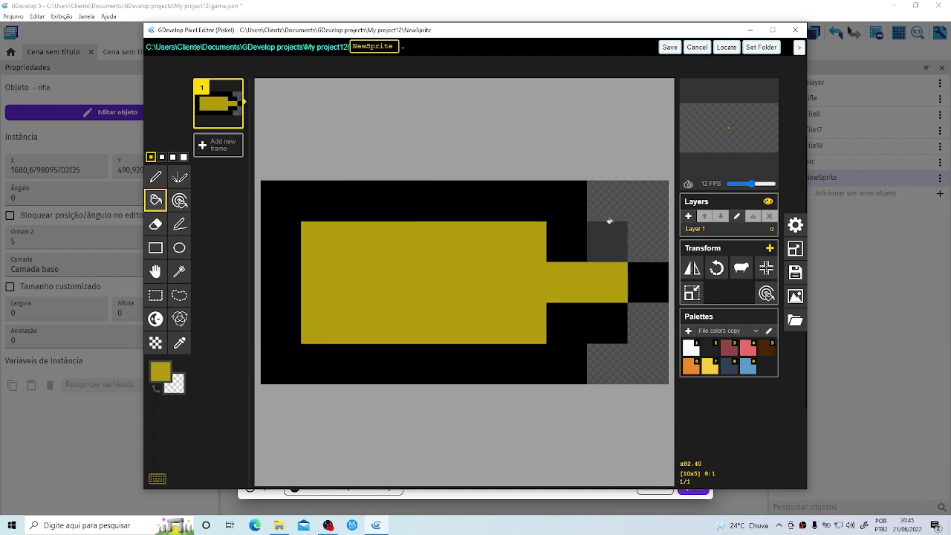
{"action": "left_click", "coordinate": [568, 234]}
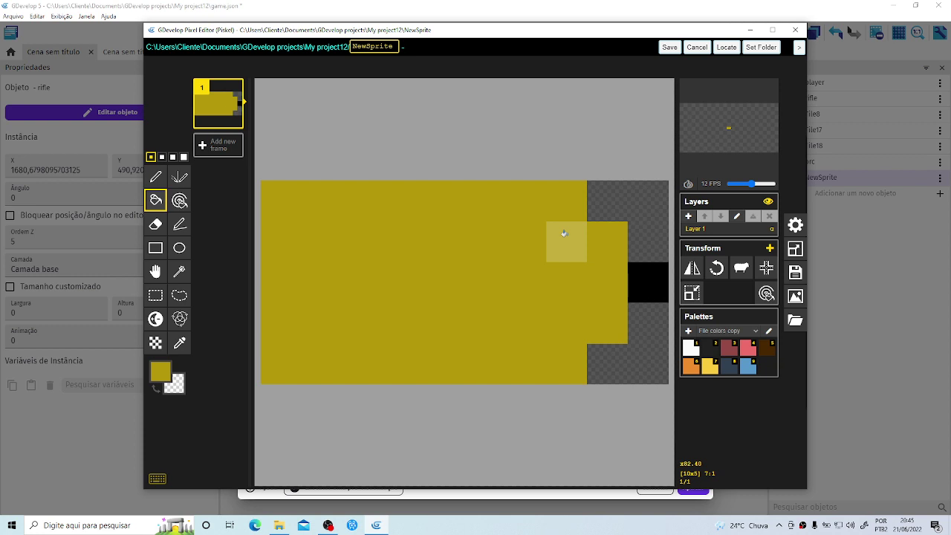
{"action": "key", "text": "ctrl+z"}
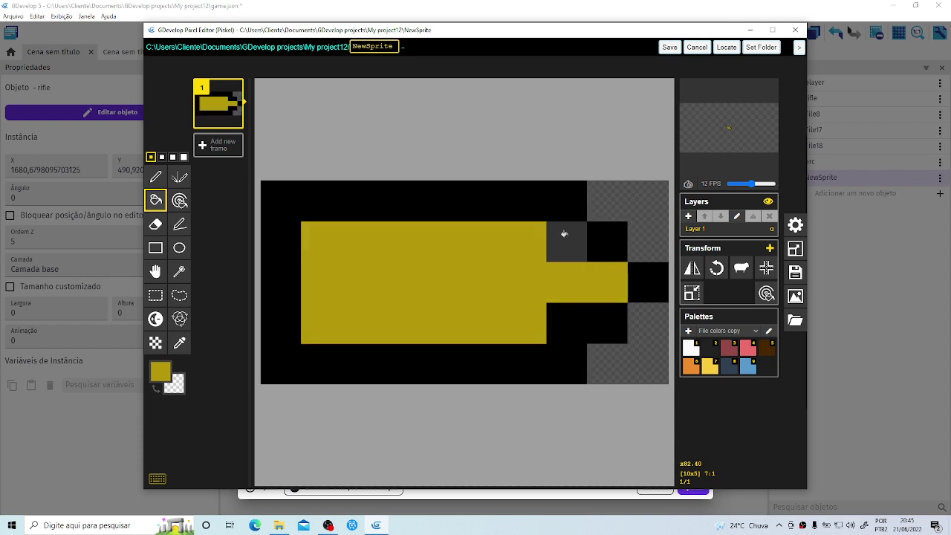
{"action": "right_click", "coordinate": [564, 234]}
{"action": "key", "text": "ctrl+z"}
Paint the two black inner corner pixels behind the bullet's tip dark yellow with the Pen tool.
{"action": "left_click", "coordinate": [154, 178]}
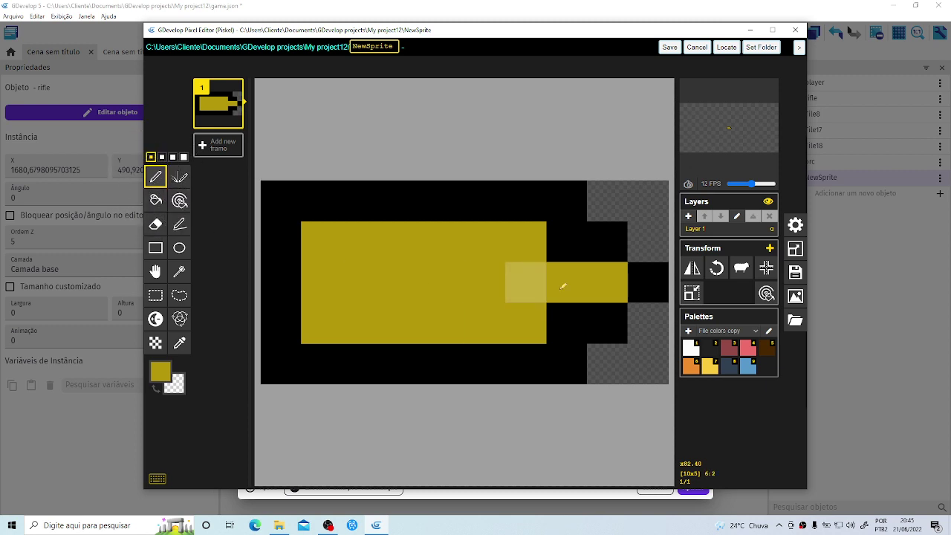
{"action": "left_click", "coordinate": [564, 243]}
{"action": "left_click", "coordinate": [564, 314]}
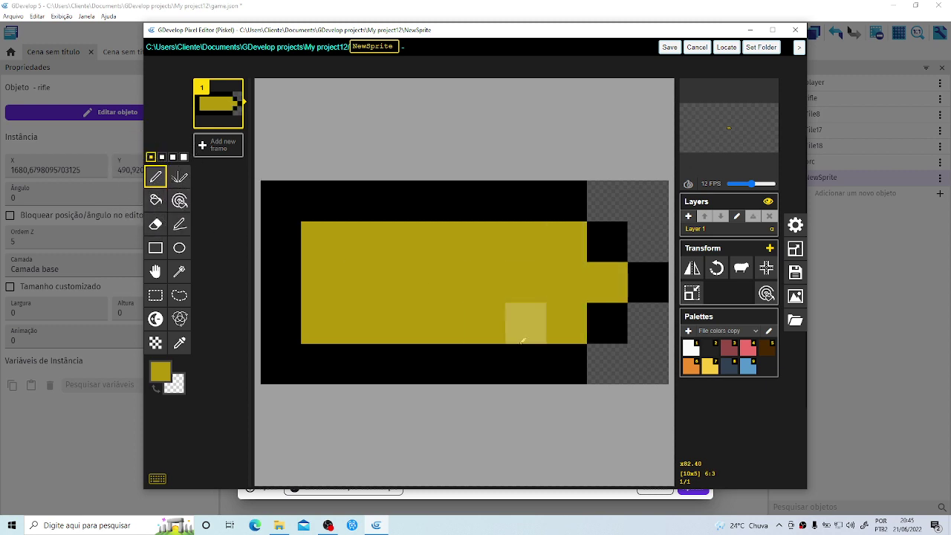
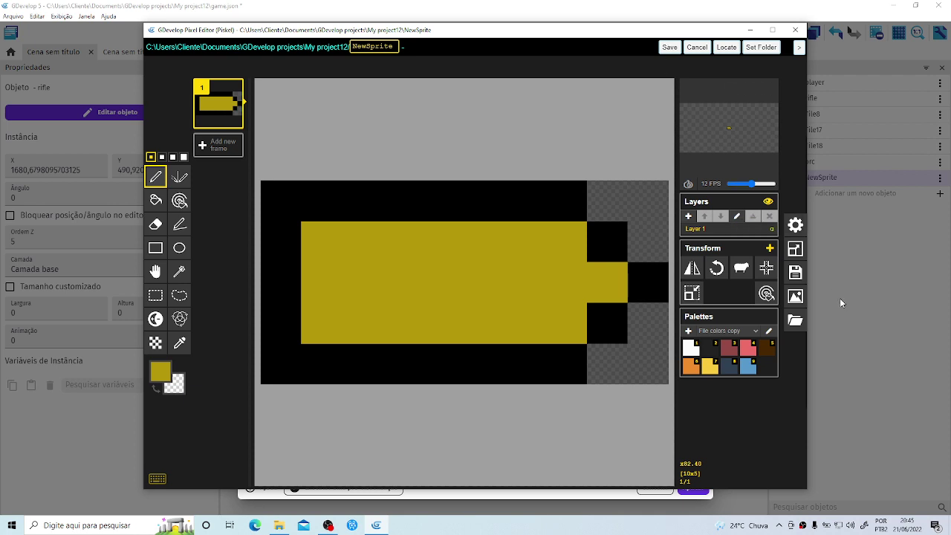
Resize the sprite canvas to 10 x 10 px without scaling the existing drawing.
{"action": "left_click", "coordinate": [796, 249]}
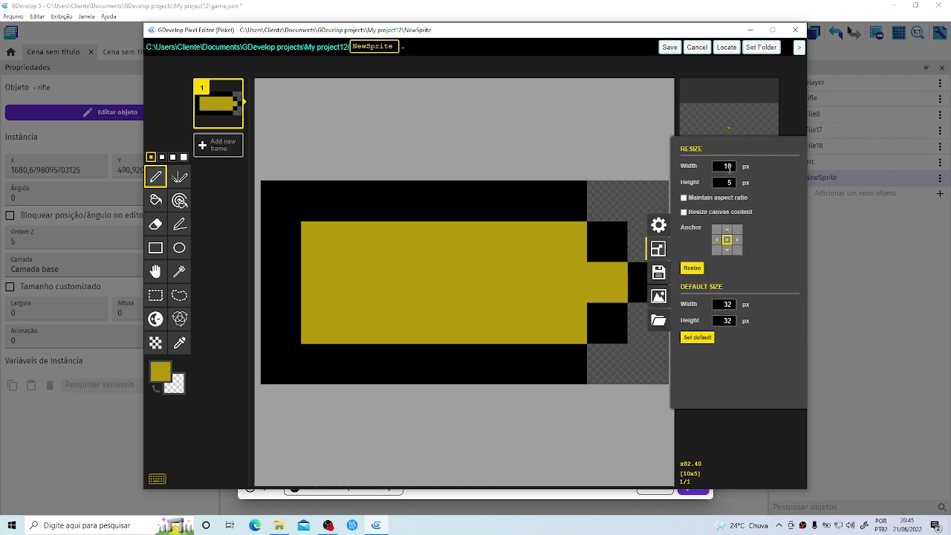
{"action": "left_click_drag", "start_coordinate": [731, 166], "coordinate": [725, 165]}
{"action": "left_click", "coordinate": [698, 271]}
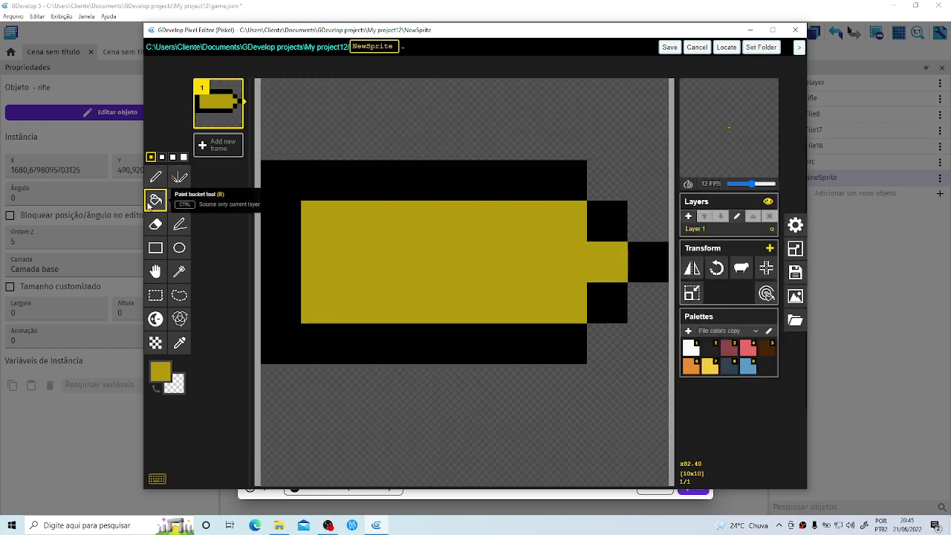
Erase the whole pointed bullet drawing from the canvas with the Eraser at its largest size.
{"action": "left_click", "coordinate": [155, 224]}
{"action": "left_click", "coordinate": [183, 157]}
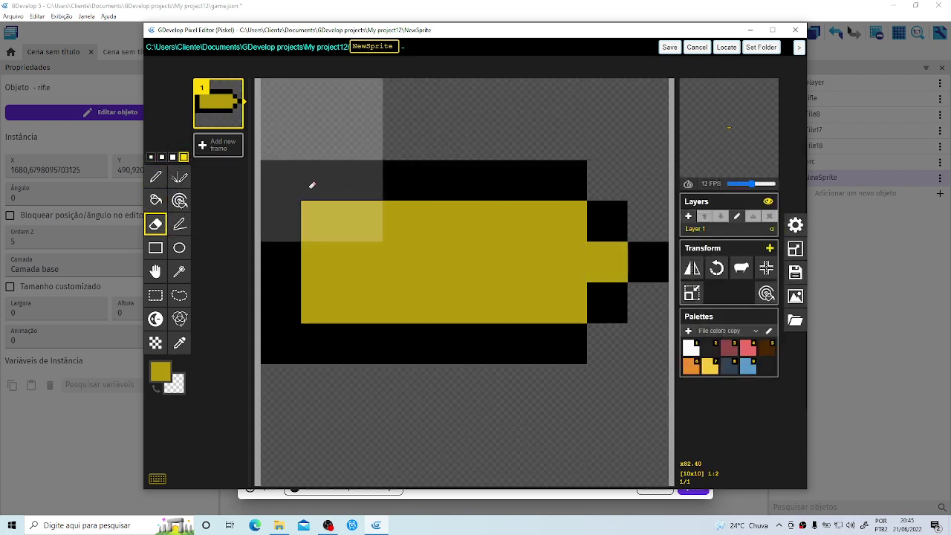
{"action": "mouse_move", "coordinate": [312, 185]}
{"action": "left_mouse_down"}
{"action": "mouse_move", "coordinate": [314, 291]}
{"action": "mouse_move", "coordinate": [516, 259]}
{"action": "mouse_move", "coordinate": [538, 191]}
{"action": "mouse_move", "coordinate": [644, 244]}
{"action": "mouse_move", "coordinate": [637, 307]}
{"action": "left_mouse_up"}
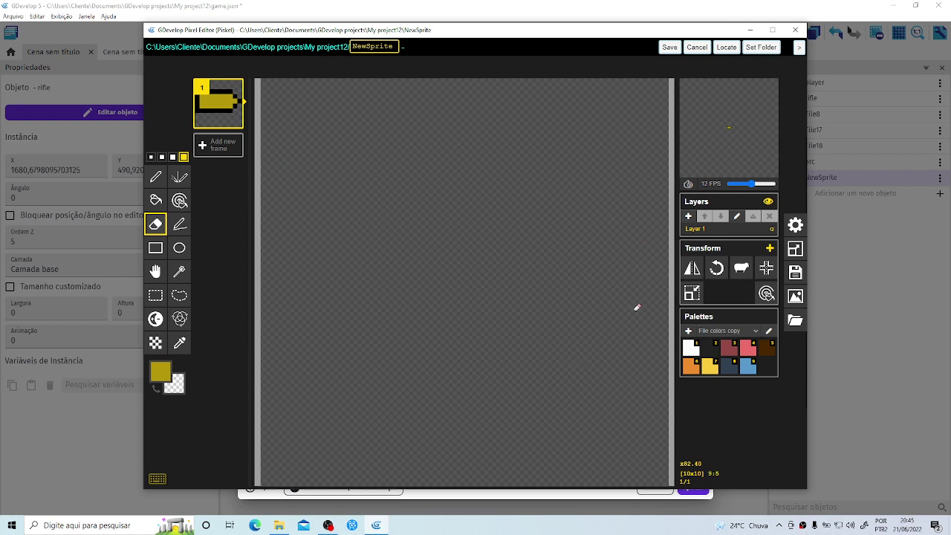
Draw a one-pixel-thick dark yellow circle outline spanning the full 10 x 10 px canvas with the Circle tool.
{"action": "left_click", "coordinate": [179, 250]}
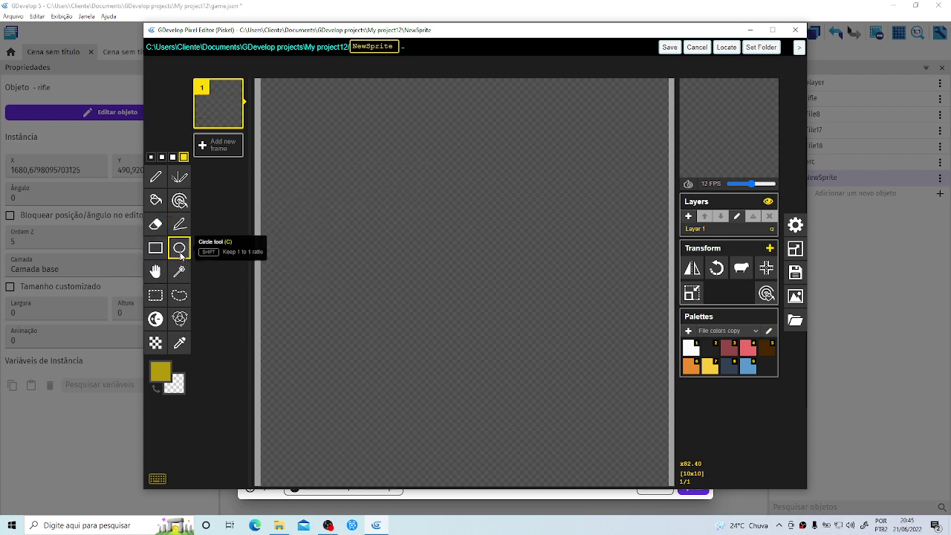
{"action": "left_click", "coordinate": [150, 158]}
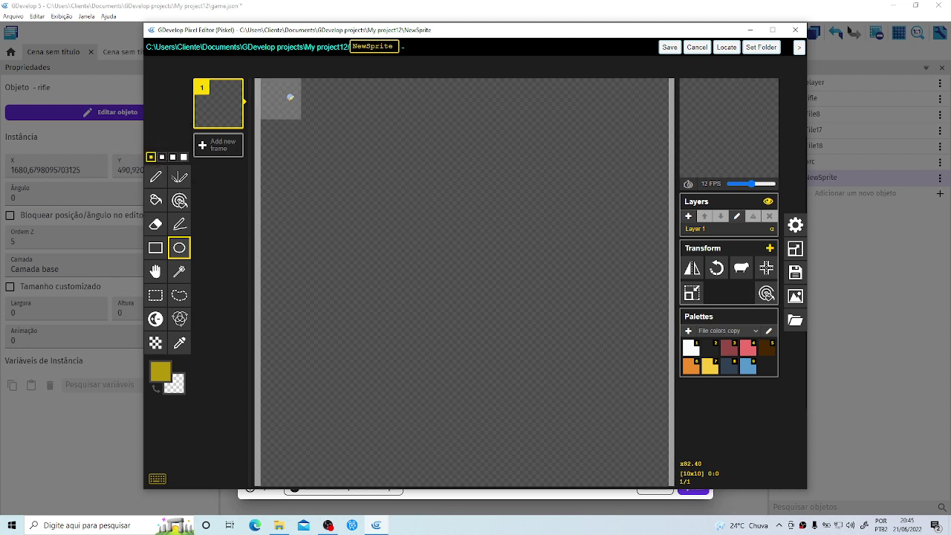
{"action": "mouse_move", "coordinate": [289, 97]}
{"action": "left_mouse_down"}
{"action": "mouse_move", "coordinate": [359, 153]}
{"action": "mouse_move", "coordinate": [425, 280]}
{"action": "mouse_move", "coordinate": [527, 395]}
{"action": "mouse_move", "coordinate": [644, 456]}
{"action": "left_mouse_up"}
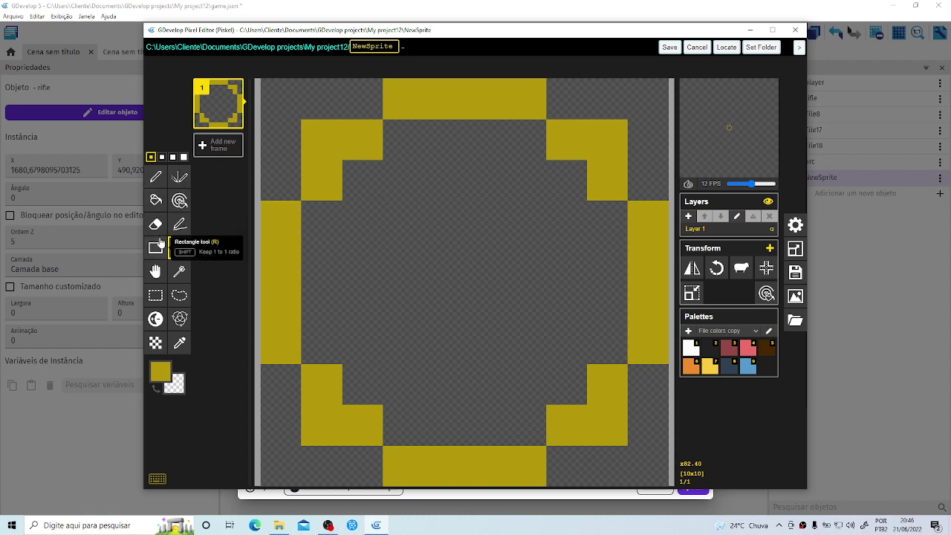
Recolor every segment of the circle outline black with the Paint bucket tool.
{"action": "left_click", "coordinate": [156, 200]}
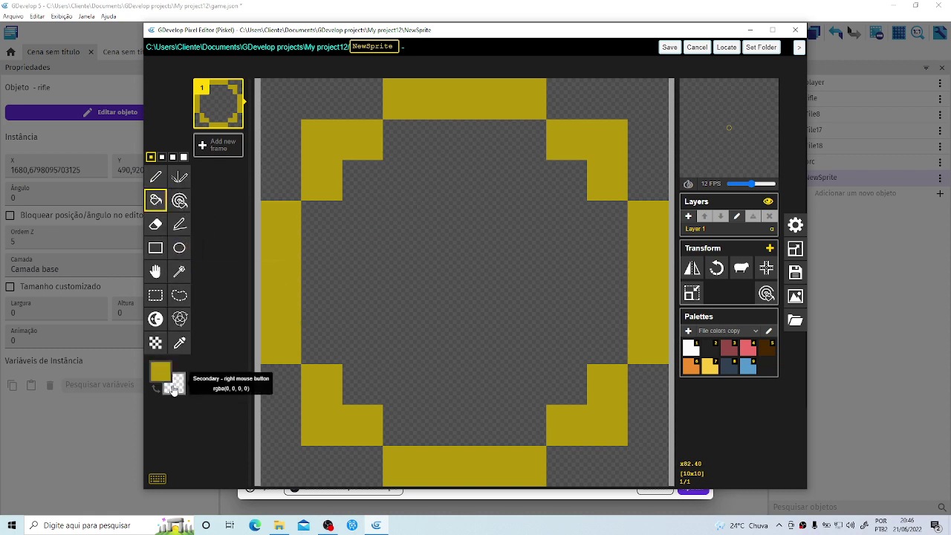
{"action": "left_click", "coordinate": [156, 373]}
{"action": "left_click", "coordinate": [177, 411]}
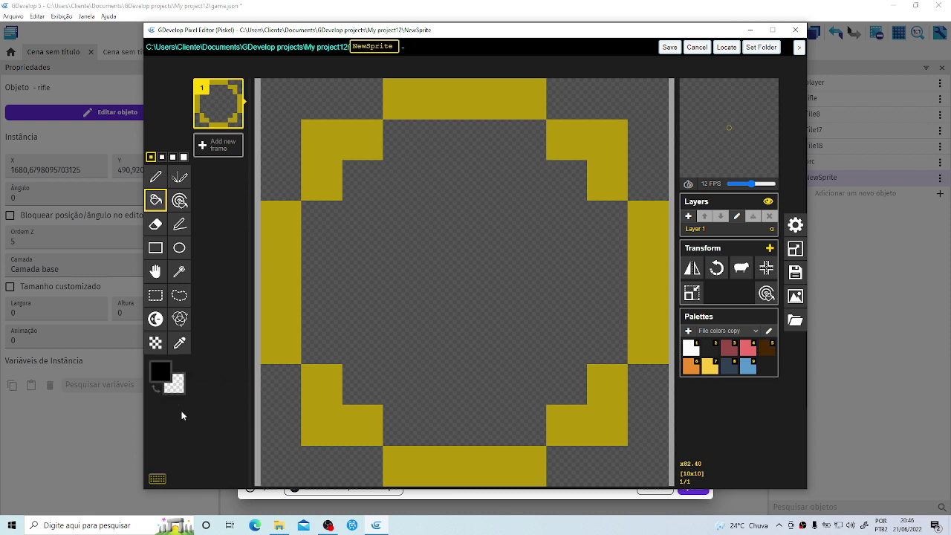
{"action": "left_click", "coordinate": [275, 263]}
{"action": "left_click", "coordinate": [321, 180]}
{"action": "left_click", "coordinate": [402, 98]}
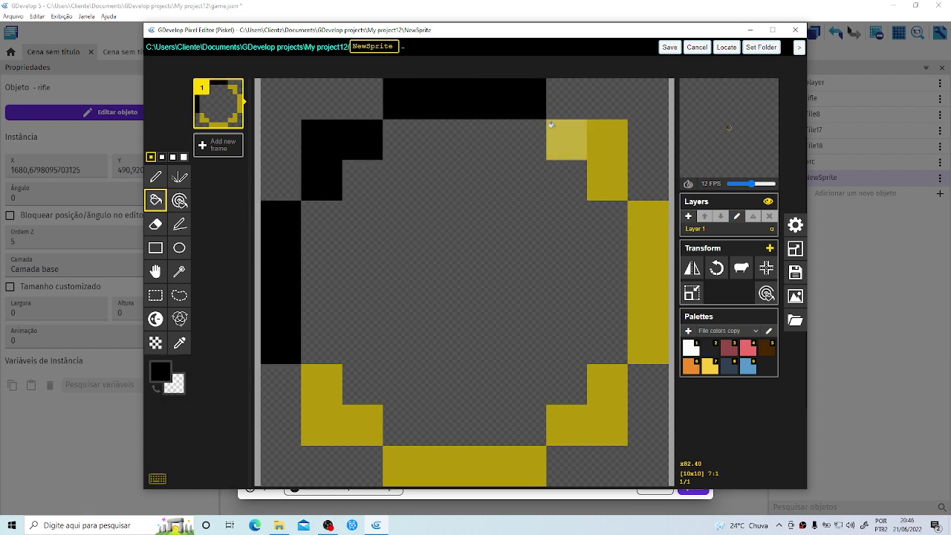
{"action": "left_click", "coordinate": [605, 178]}
{"action": "left_click", "coordinate": [649, 215]}
{"action": "left_click", "coordinate": [605, 383]}
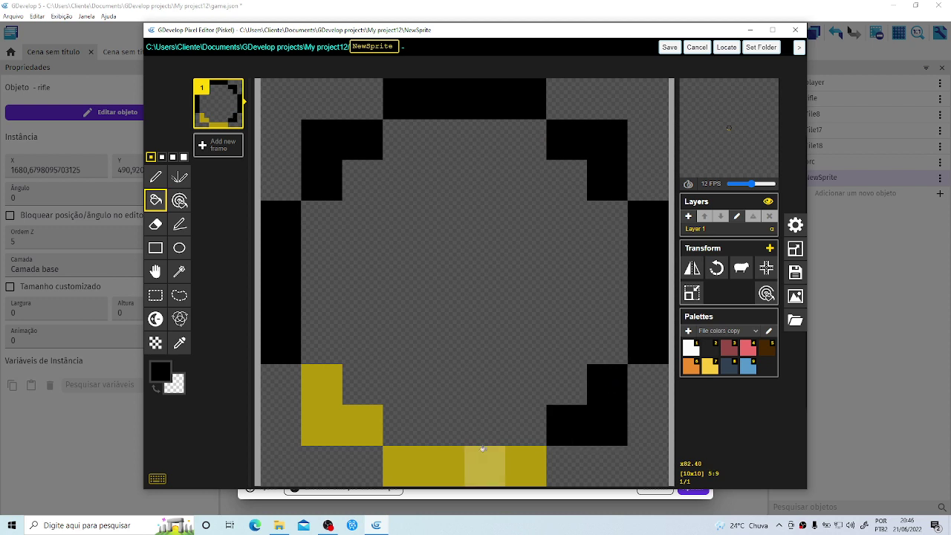
{"action": "left_click", "coordinate": [484, 463]}
{"action": "left_click", "coordinate": [371, 427]}
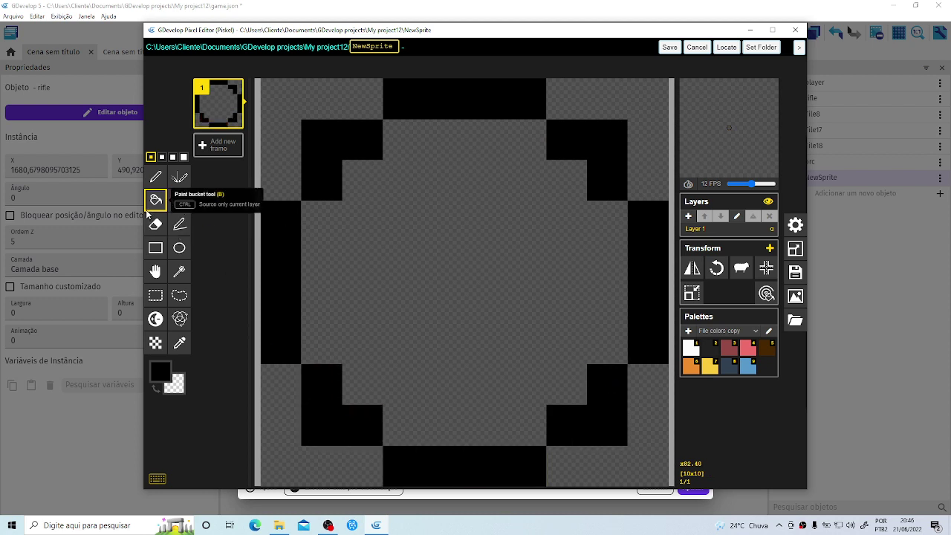
Fill the inside of the black circle with dark yellow using the bucket fill.
{"action": "left_click", "coordinate": [161, 371]}
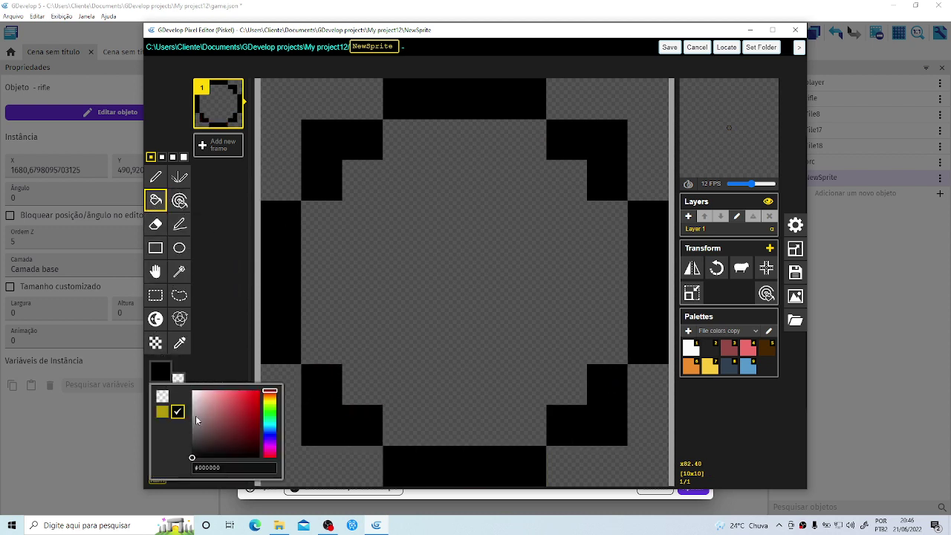
{"action": "left_click", "coordinate": [161, 412]}
{"action": "left_click", "coordinate": [454, 257]}
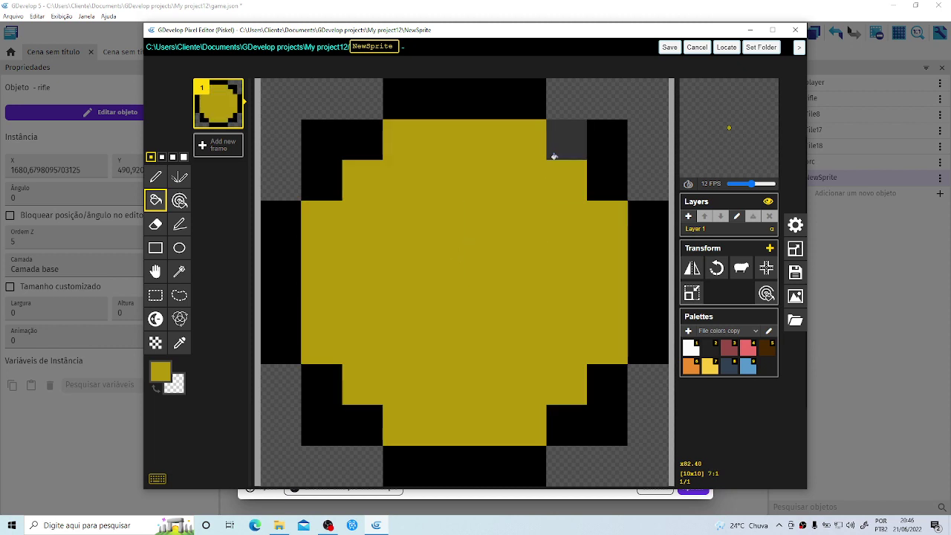
Save the round bullet sprite and apply the changes to the BALA object.
{"action": "left_click", "coordinate": [669, 47]}
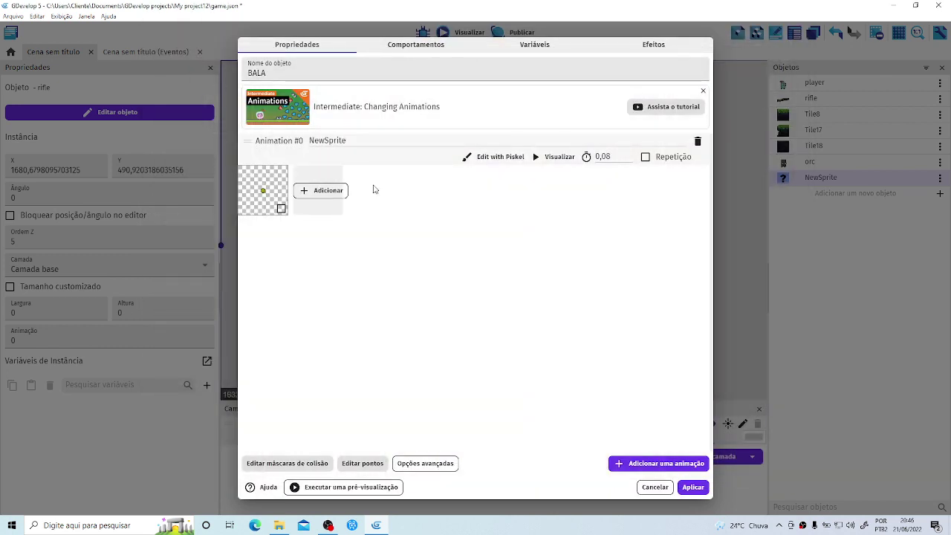
{"action": "left_click", "coordinate": [692, 487]}
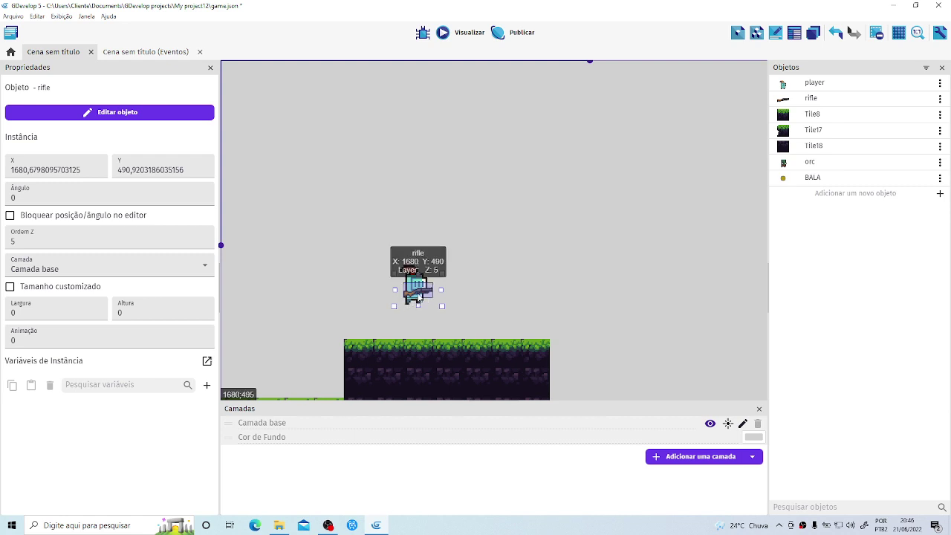
{"action": "left_click", "coordinate": [418, 297]}
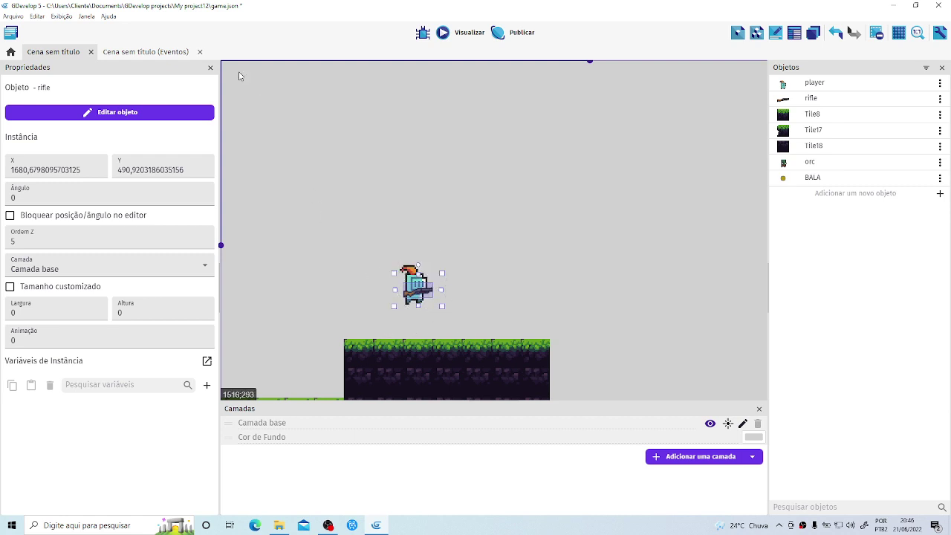
Add a new scene event below the ARMA rifle position event, with the condition that the x key is pressed.
{"action": "left_click", "coordinate": [165, 52]}
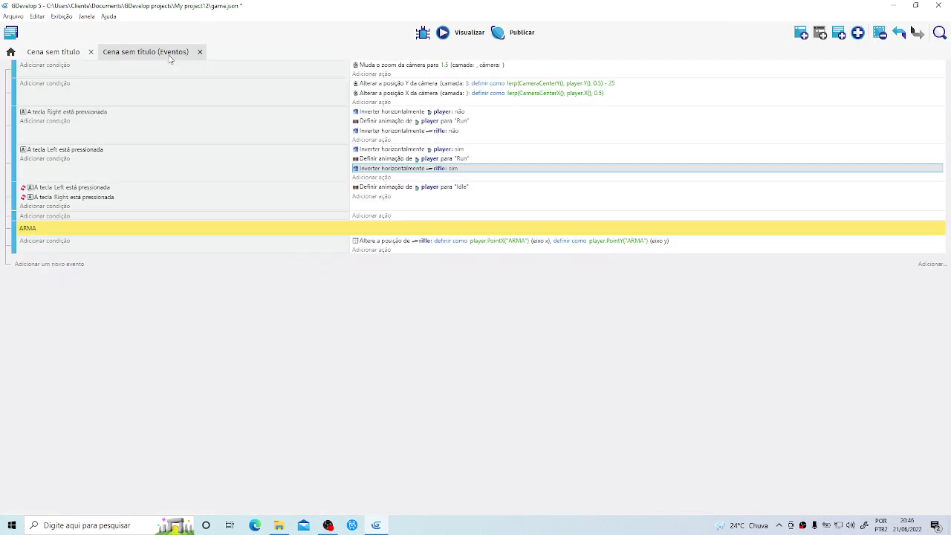
{"action": "left_click", "coordinate": [57, 266]}
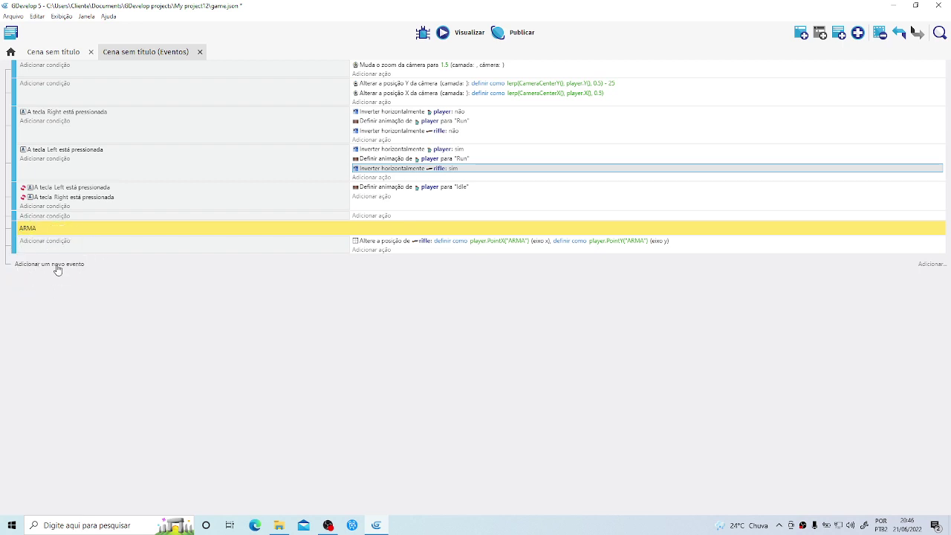
{"action": "left_click", "coordinate": [57, 259]}
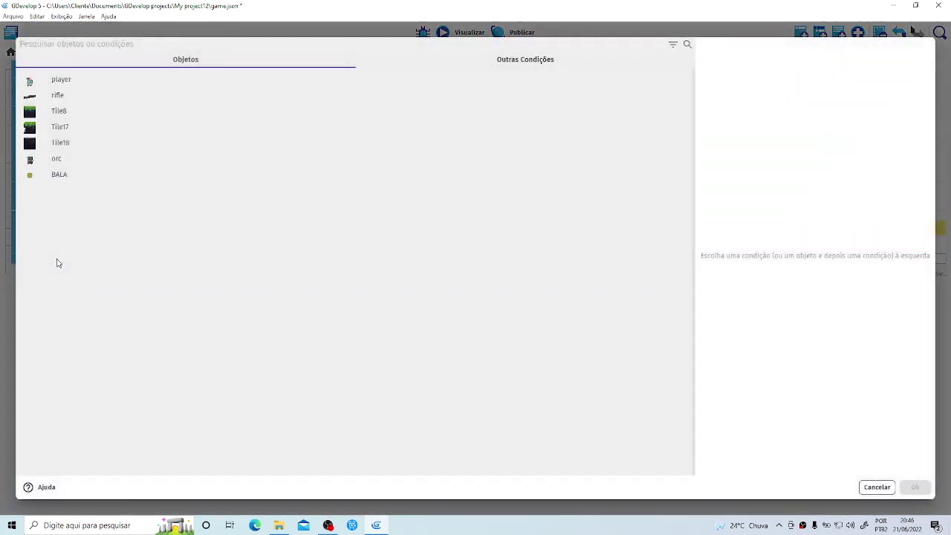
{"action": "left_click", "coordinate": [515, 64]}
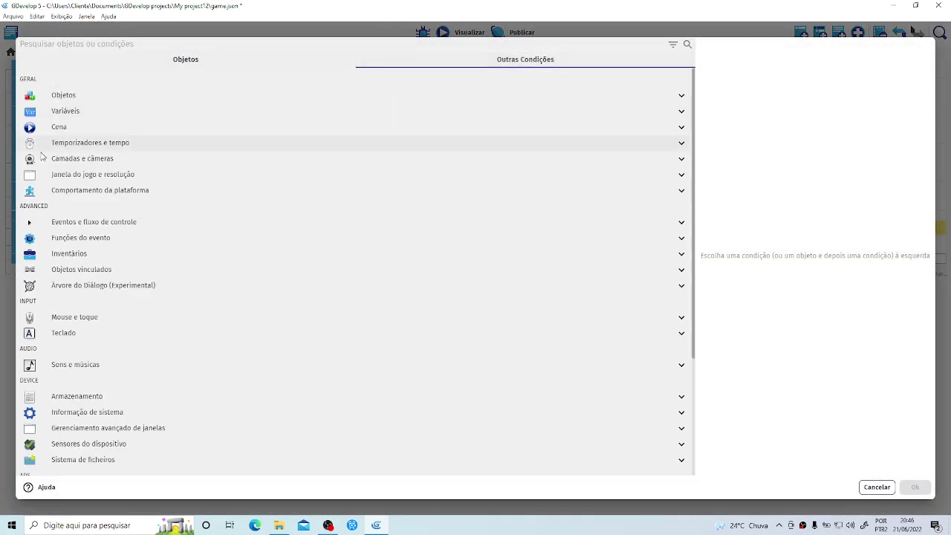
{"action": "left_click", "coordinate": [81, 332]}
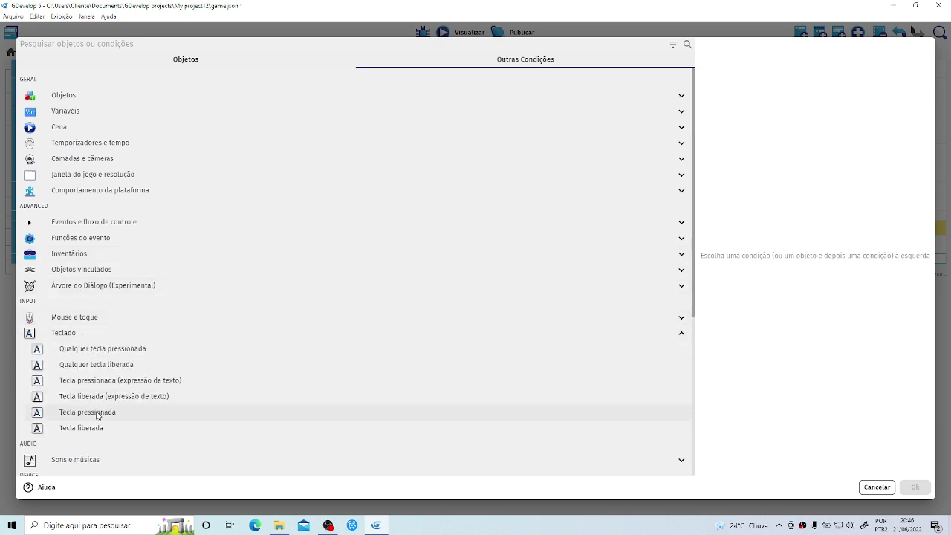
{"action": "left_click", "coordinate": [97, 414]}
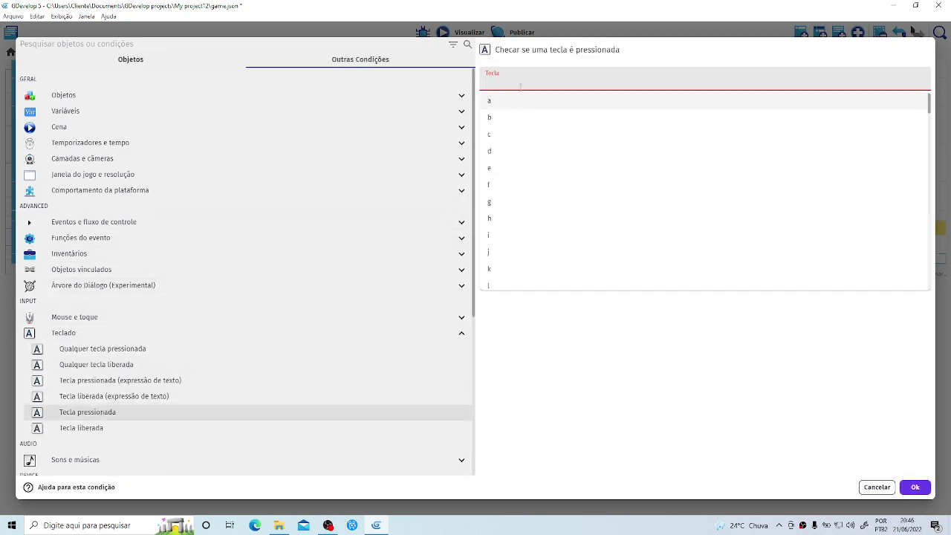
{"action": "type", "text": "X"}
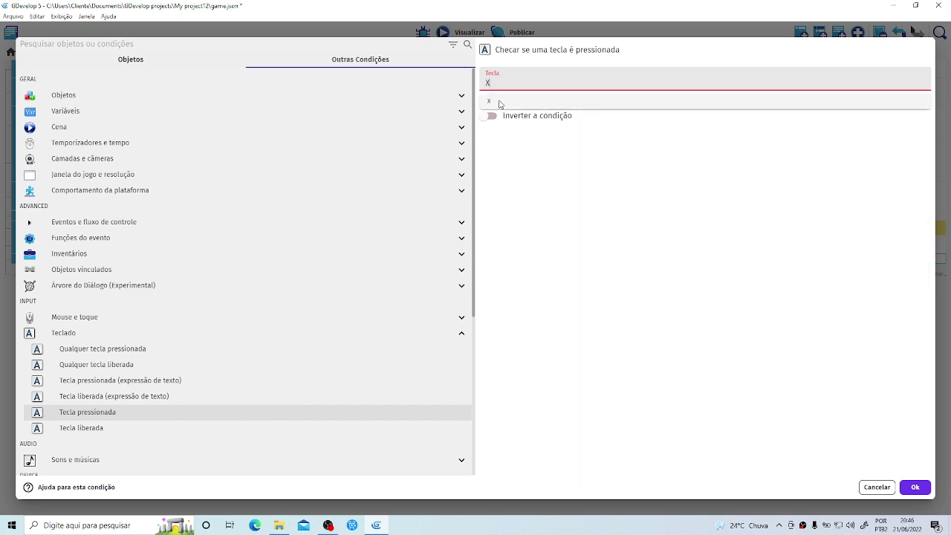
{"action": "left_click", "coordinate": [499, 102]}
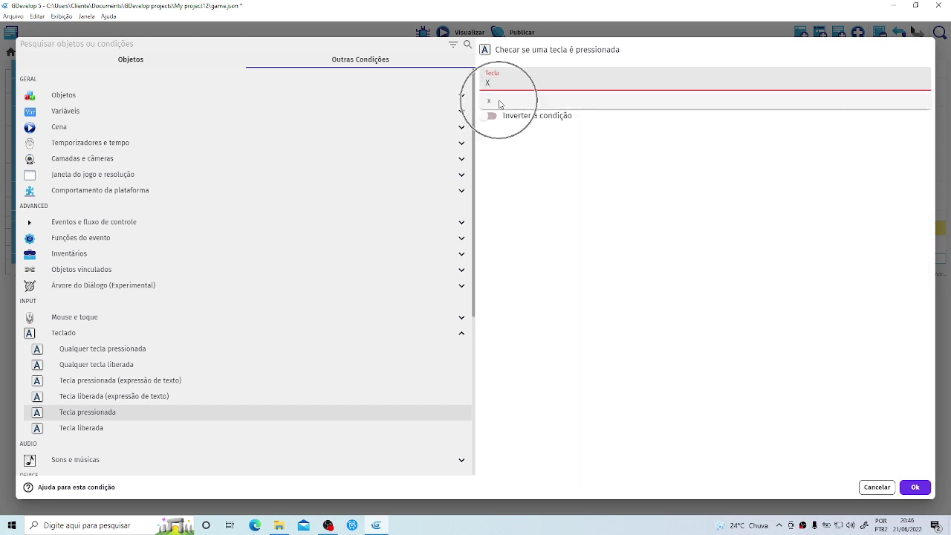
{"action": "left_click", "coordinate": [914, 487]}
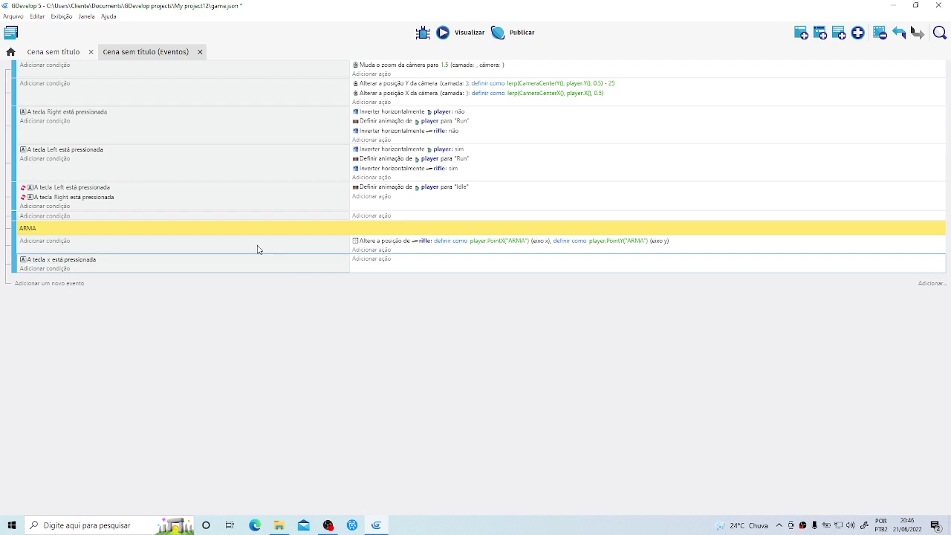
{"action": "left_click", "coordinate": [356, 260]}
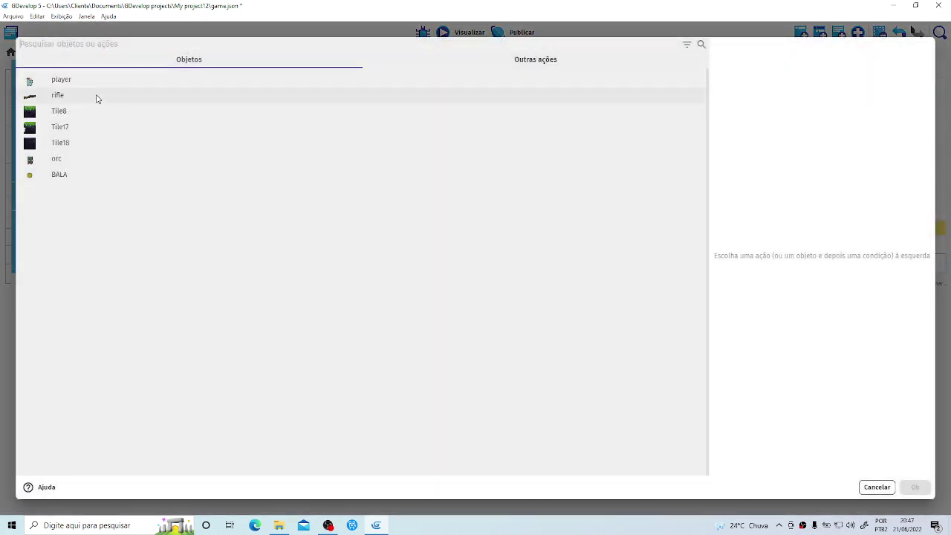
{"action": "left_click", "coordinate": [96, 98]}
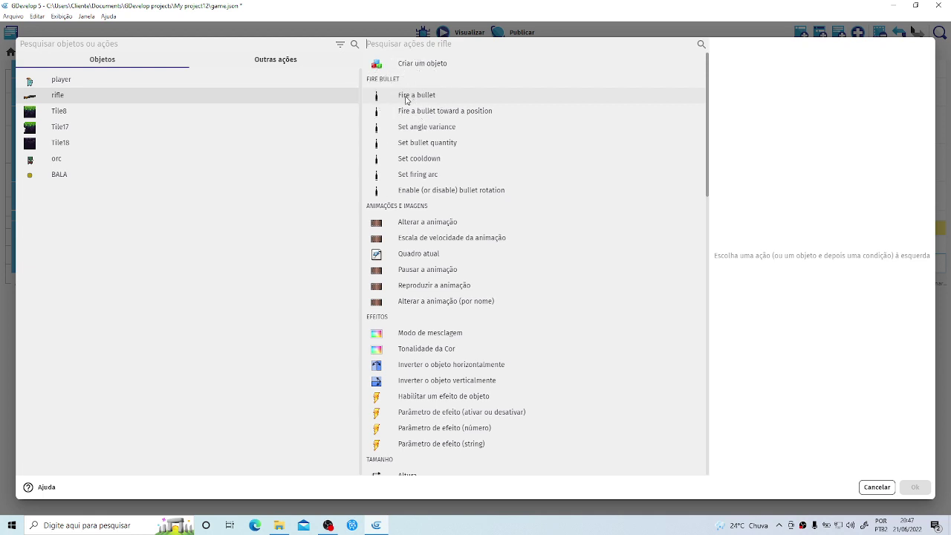
{"action": "left_click", "coordinate": [380, 83]}
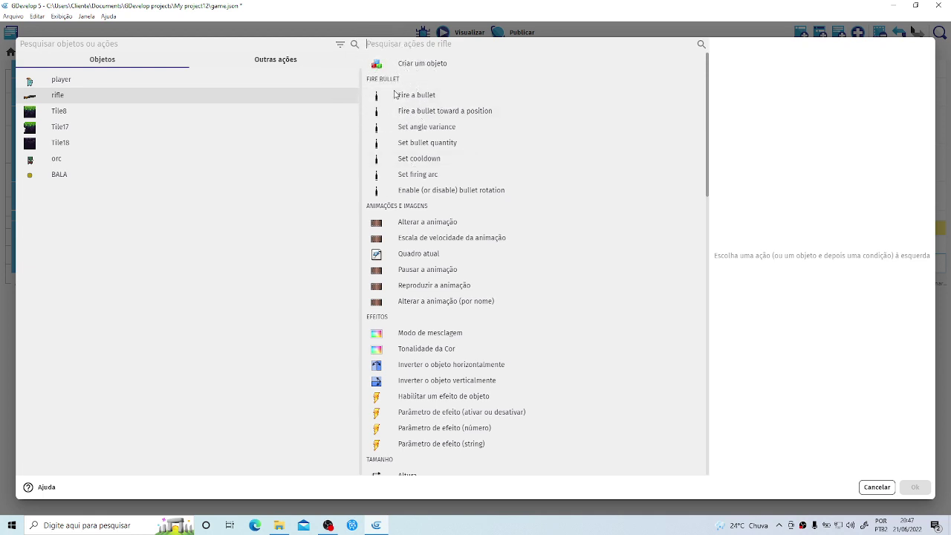
{"action": "left_click", "coordinate": [409, 97]}
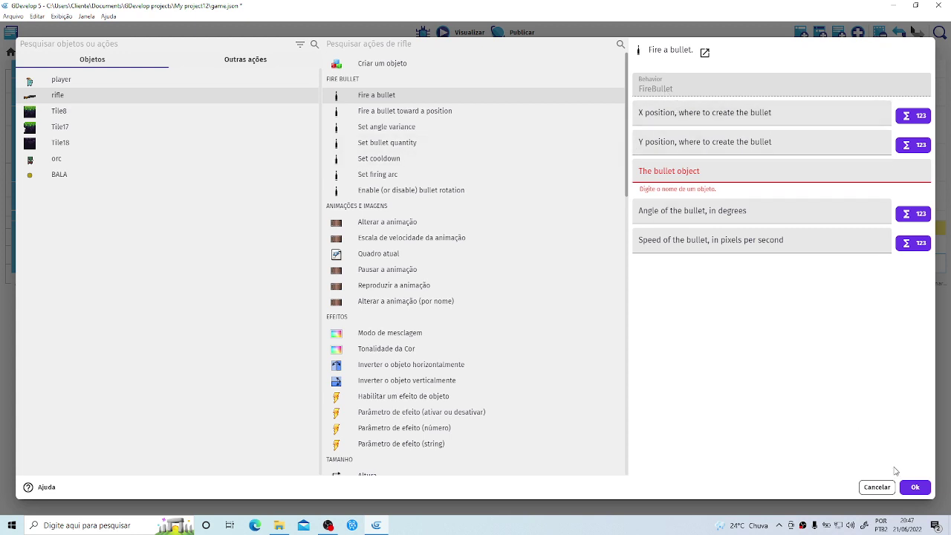
{"action": "left_click", "coordinate": [877, 487]}
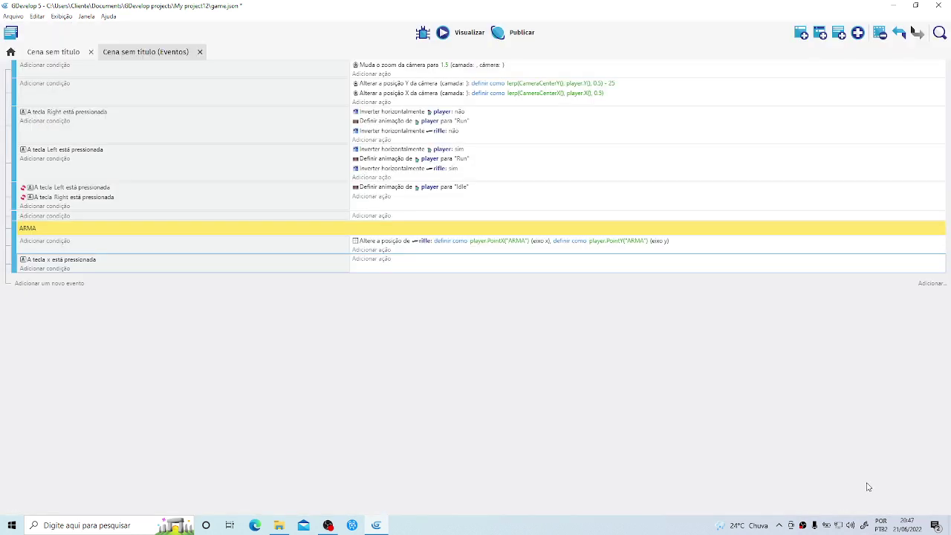
Add a point named FOGO to the rifle object's idle animation.
{"action": "left_click", "coordinate": [54, 52]}
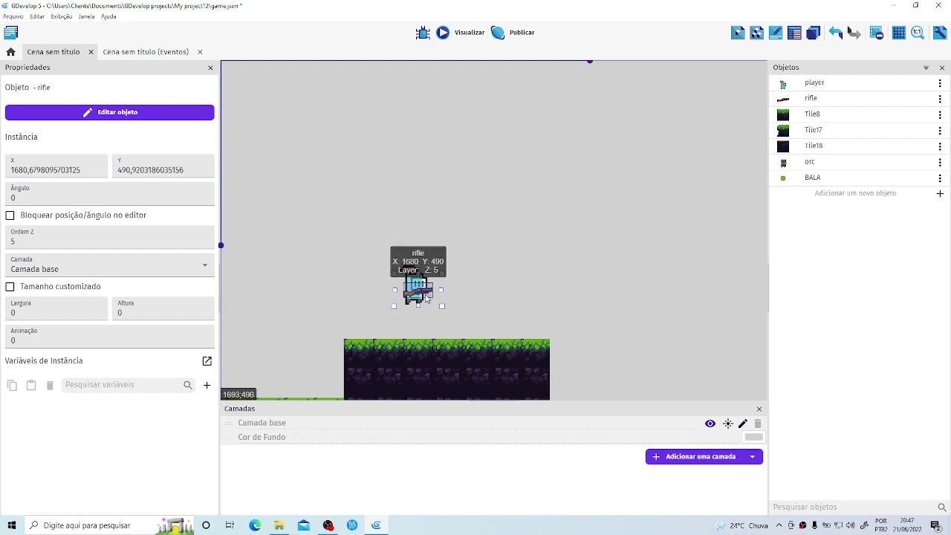
{"action": "double_click", "coordinate": [414, 295]}
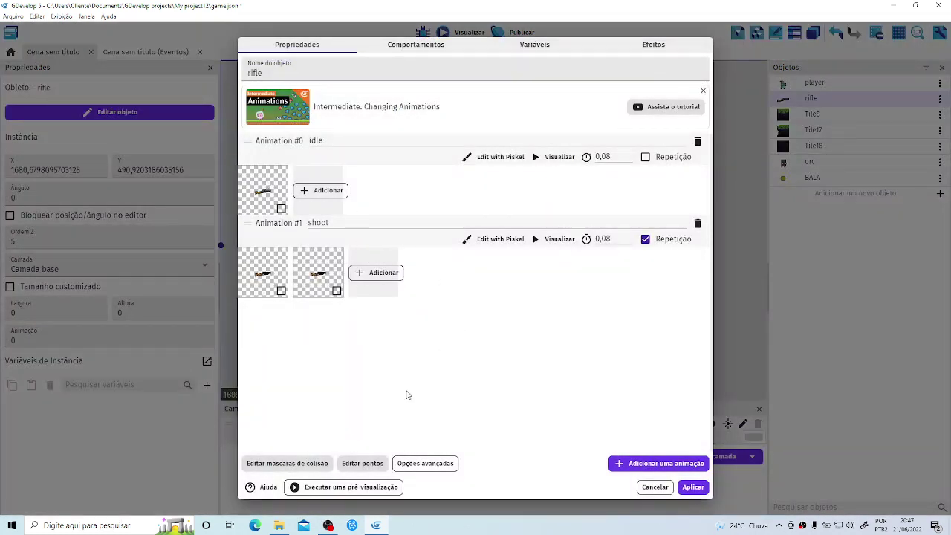
{"action": "left_click", "coordinate": [364, 464]}
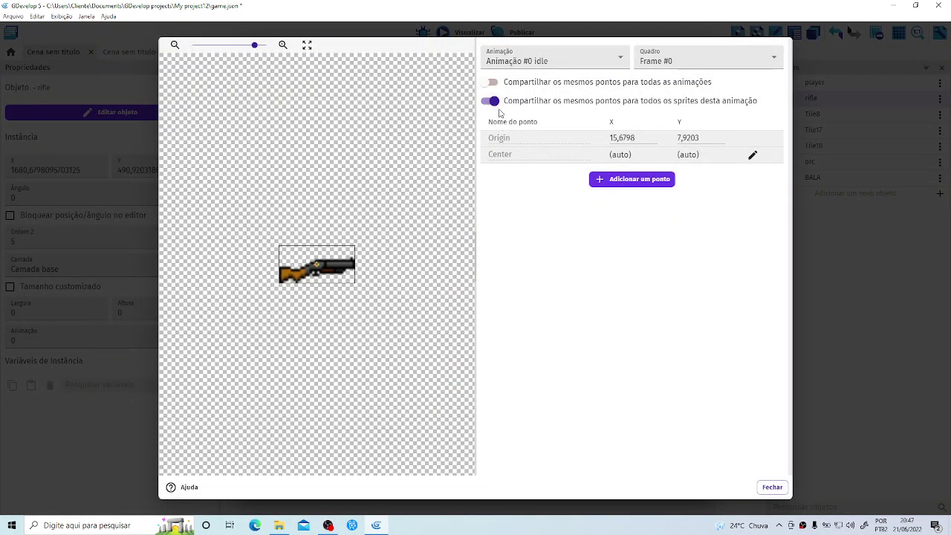
{"action": "left_click", "coordinate": [499, 108]}
{"action": "left_click", "coordinate": [499, 108]}
{"action": "left_click", "coordinate": [661, 68]}
{"action": "left_click", "coordinate": [668, 69]}
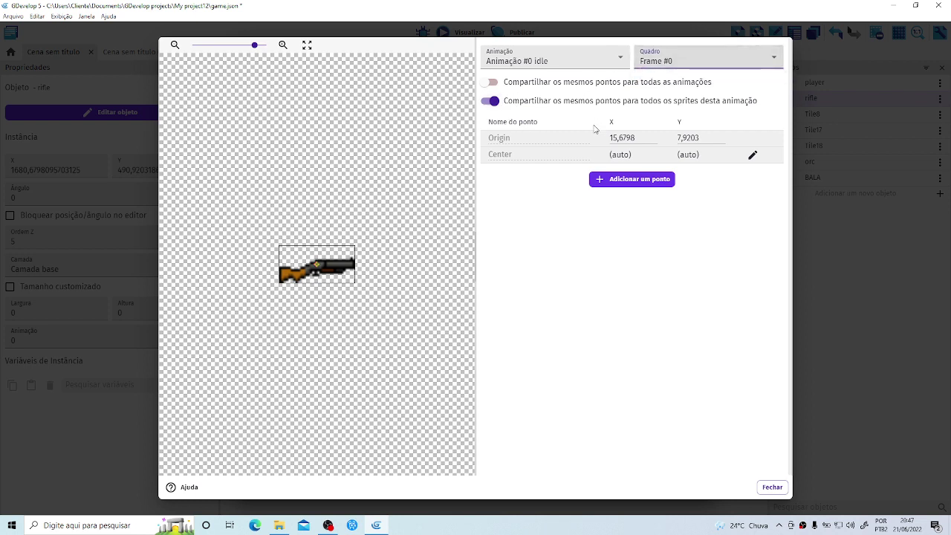
{"action": "left_click", "coordinate": [603, 183]}
{"action": "left_click_drag", "start_coordinate": [520, 170], "coordinate": [473, 171]}
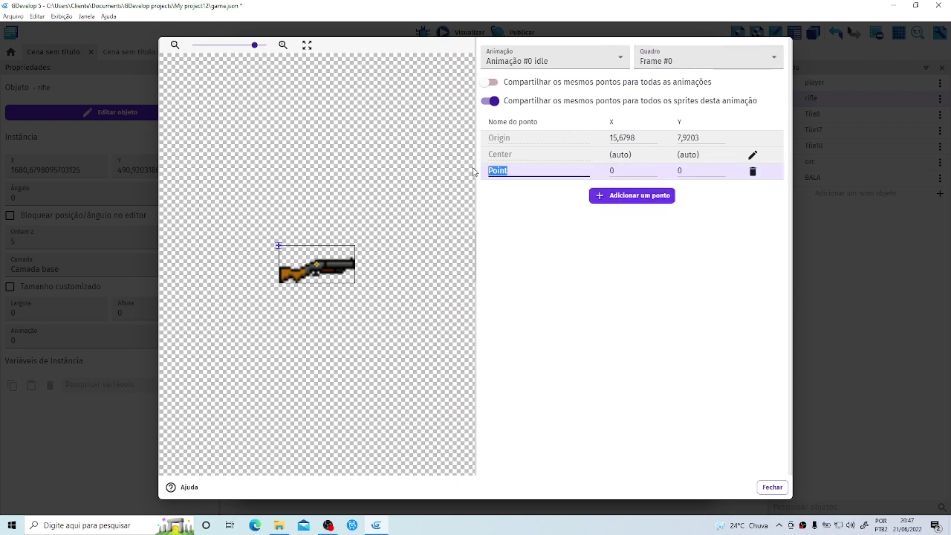
{"action": "type", "text": "FOGO"}
Place the idle animation's FOGO point at the tip of the rifle barrel, at about X 31.8, Y 7.75.
{"action": "left_click_drag", "start_coordinate": [278, 246], "coordinate": [354, 263]}
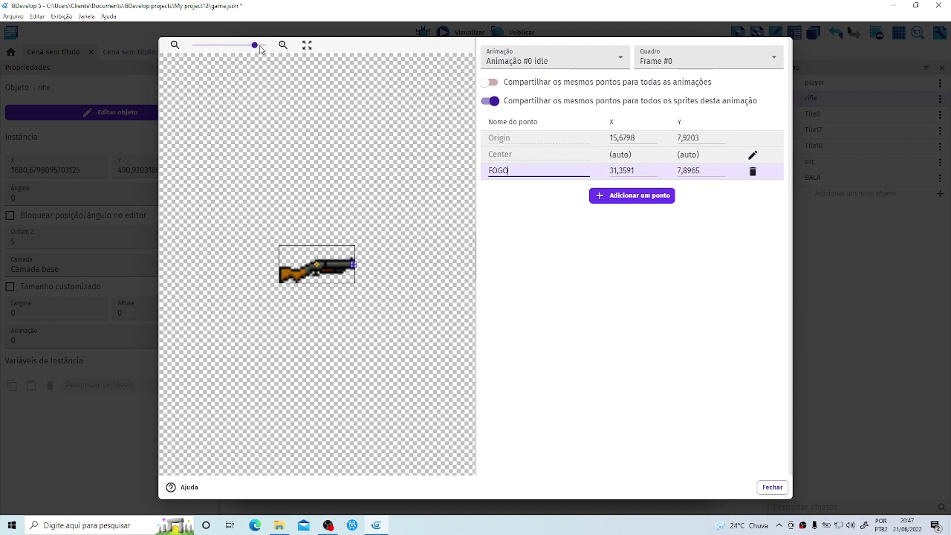
{"action": "left_click_drag", "start_coordinate": [254, 45], "coordinate": [266, 46]}
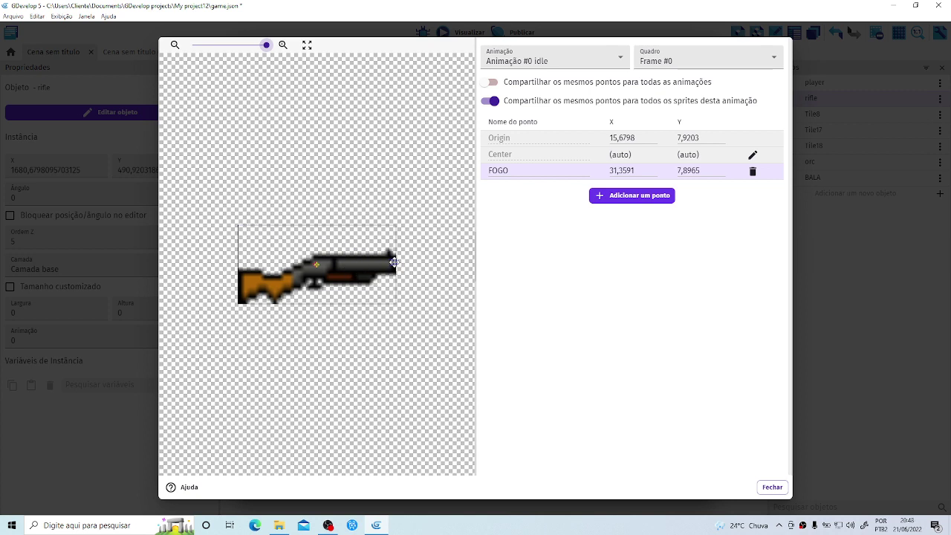
{"action": "left_click", "coordinate": [394, 263]}
{"action": "left_click", "coordinate": [772, 487]}
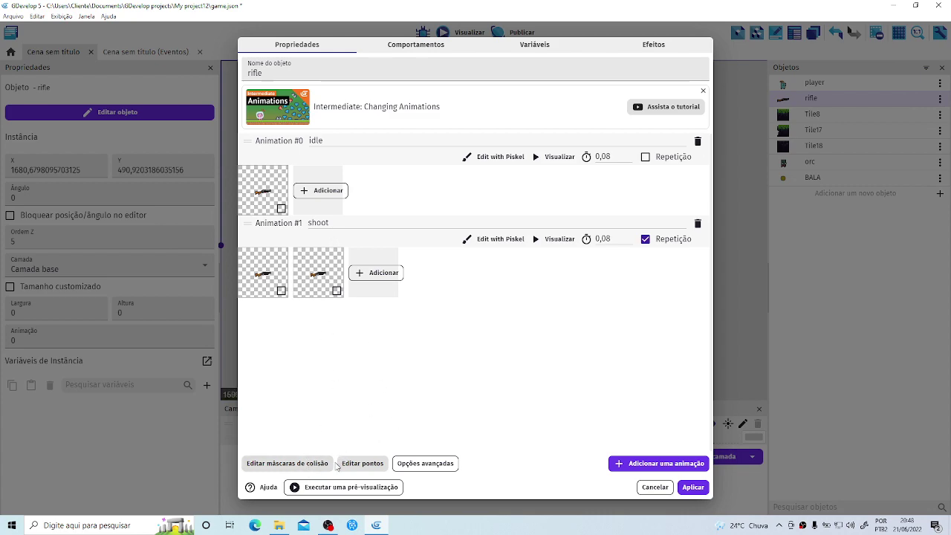
Add a FOGO point to the rifle's shoot animation and place it at the barrel tip, at about X 31.57, Y 7.69.
{"action": "left_click", "coordinate": [362, 463]}
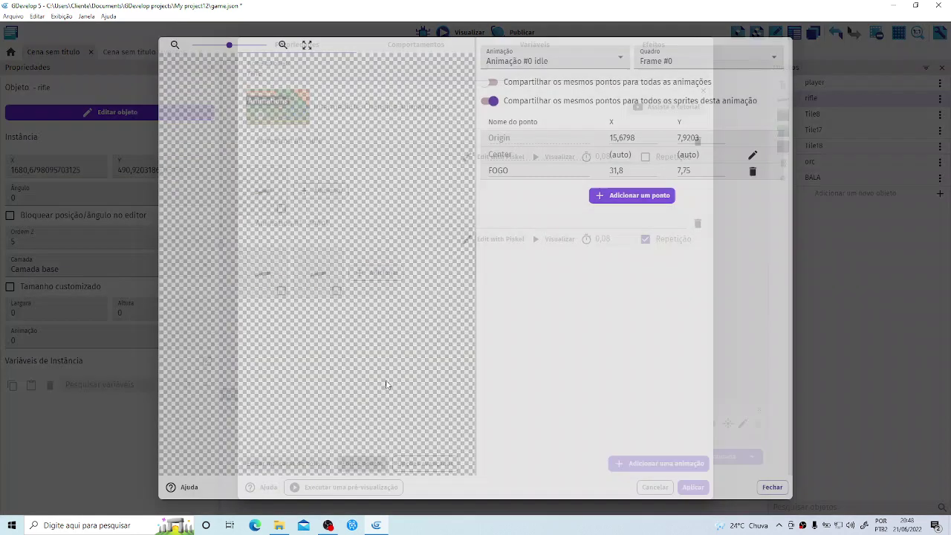
{"action": "left_click", "coordinate": [549, 59]}
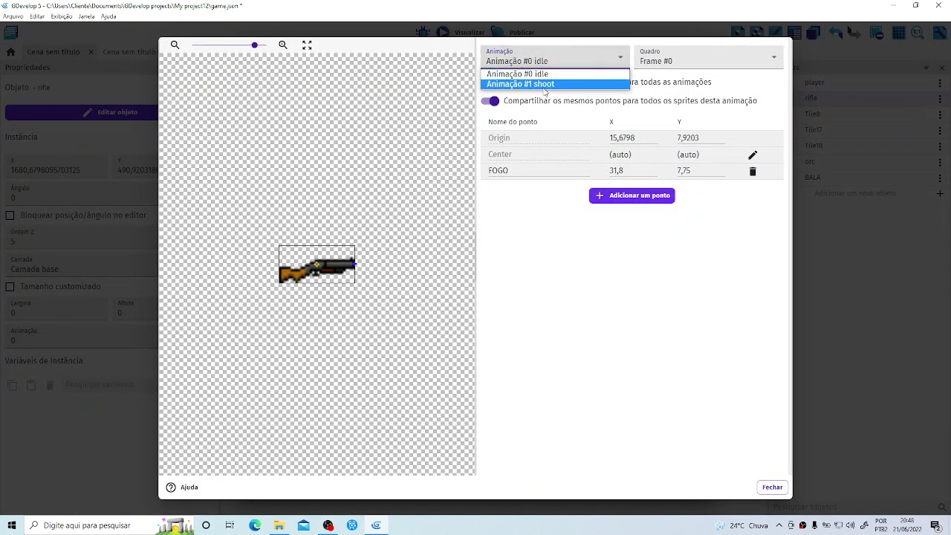
{"action": "left_click", "coordinate": [544, 86]}
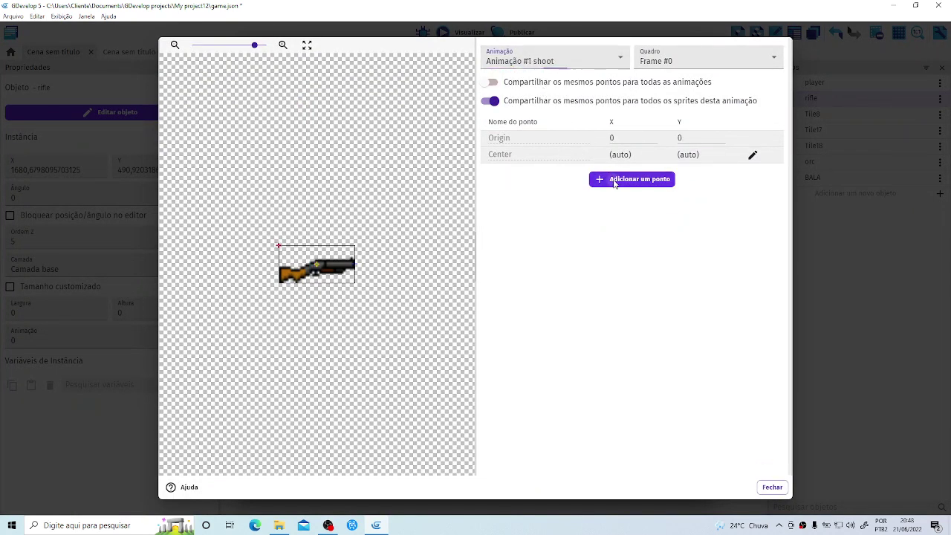
{"action": "left_click", "coordinate": [615, 180]}
{"action": "left_click_drag", "start_coordinate": [520, 170], "coordinate": [489, 170]}
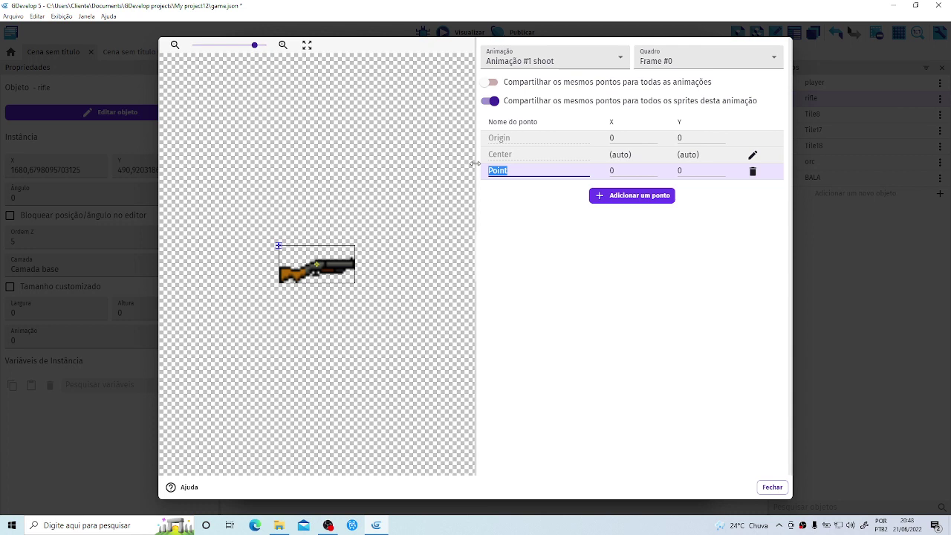
{"action": "type", "text": "FOGO"}
{"action": "mouse_move", "coordinate": [354, 267]}
{"action": "left_mouse_down"}
{"action": "mouse_move", "coordinate": [321, 255]}
{"action": "mouse_move", "coordinate": [354, 264]}
{"action": "left_mouse_up"}
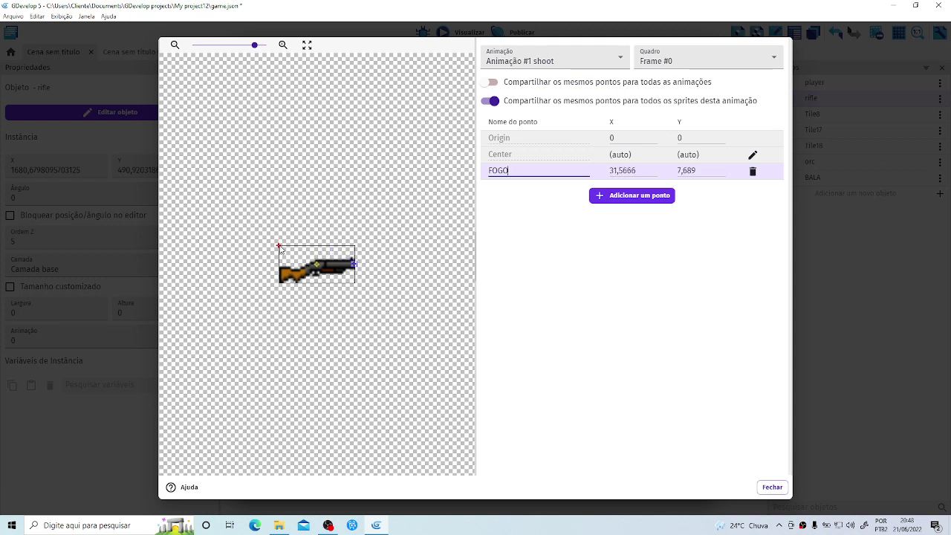
Move the shoot animation's Origin point to the rifle's middle, about X 15.59, Y 8.10, and apply the changes to the rifle.
{"action": "left_click", "coordinate": [279, 246]}
{"action": "left_click_drag", "start_coordinate": [279, 245], "coordinate": [315, 264]}
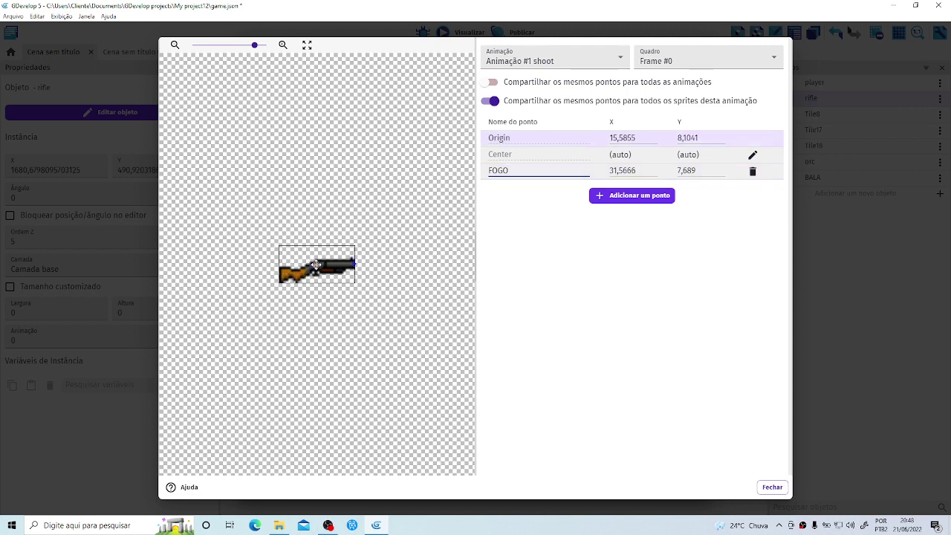
{"action": "left_click", "coordinate": [502, 139]}
{"action": "left_click", "coordinate": [505, 155]}
{"action": "left_click", "coordinate": [504, 154]}
{"action": "left_click", "coordinate": [281, 249]}
{"action": "left_click", "coordinate": [281, 249]}
{"action": "left_click", "coordinate": [353, 264]}
{"action": "left_click", "coordinate": [768, 486]}
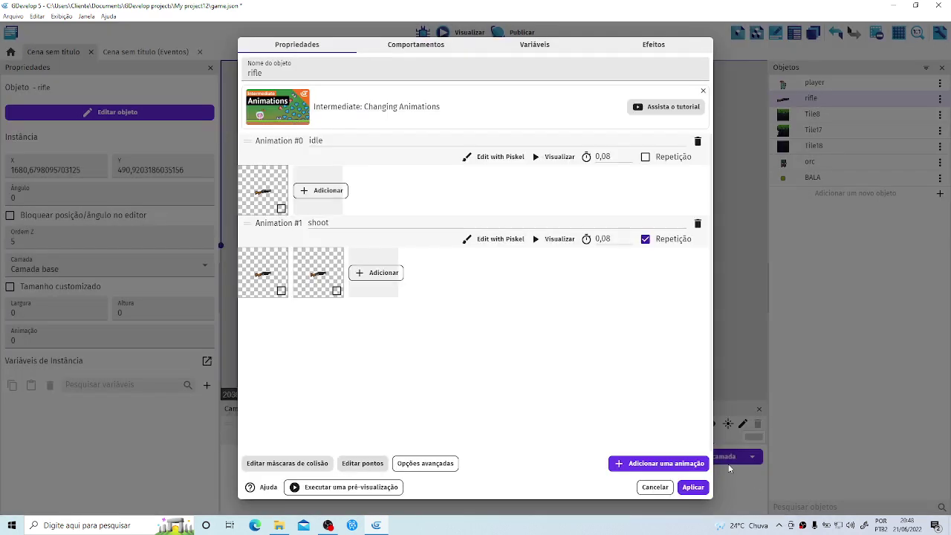
{"action": "left_click", "coordinate": [692, 487]}
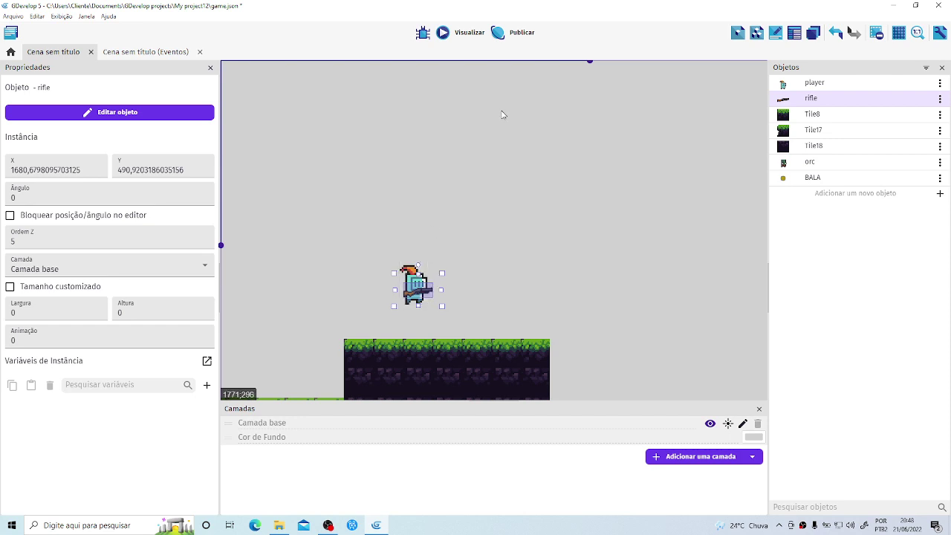
Preview the game to check how the player holds the rifle, then close the preview.
{"action": "left_click", "coordinate": [453, 33]}
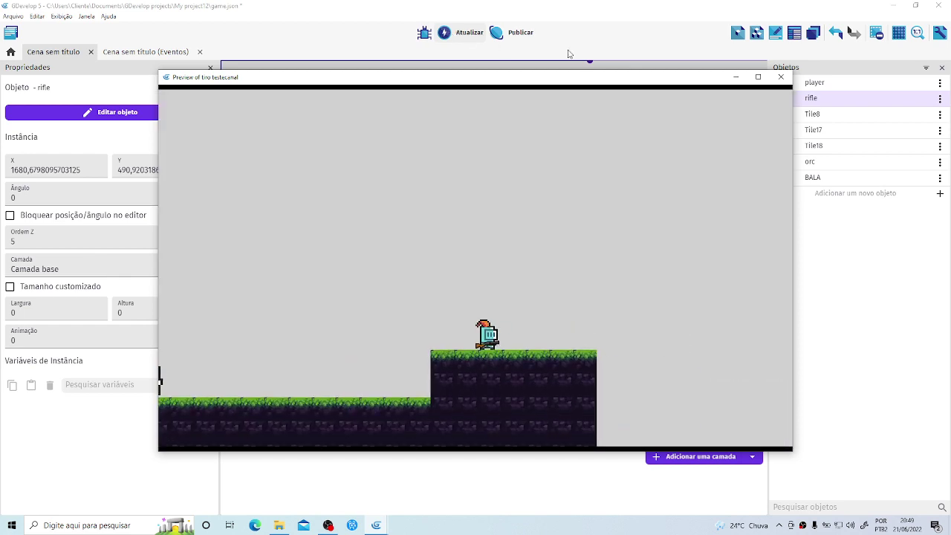
{"action": "left_click", "coordinate": [781, 76]}
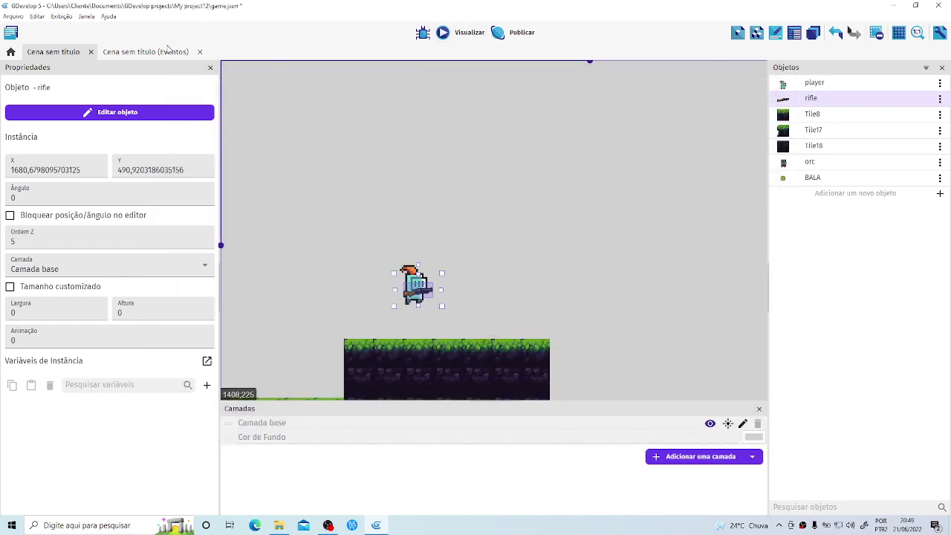
Add the rifle's Fire a bullet action to the x key event in the scene events.
{"action": "left_click", "coordinate": [172, 49]}
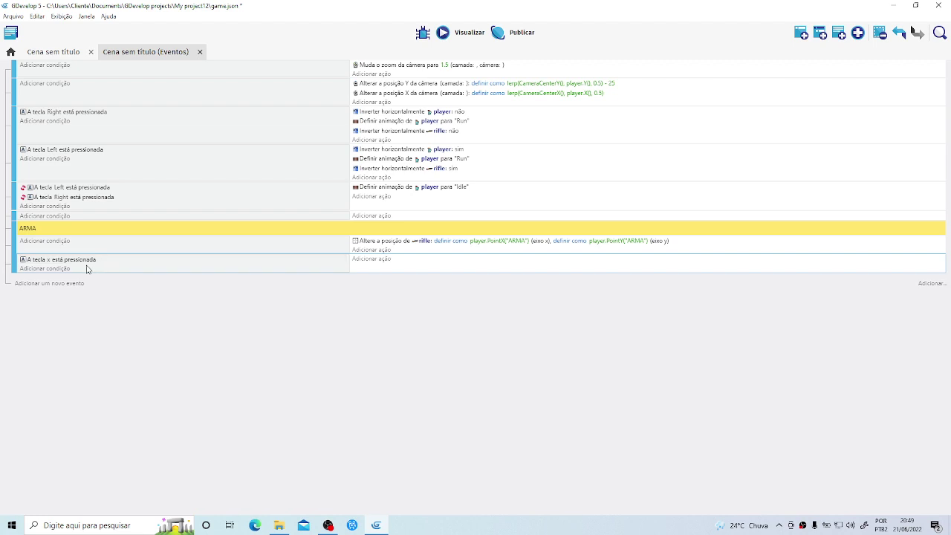
{"action": "left_click", "coordinate": [364, 258]}
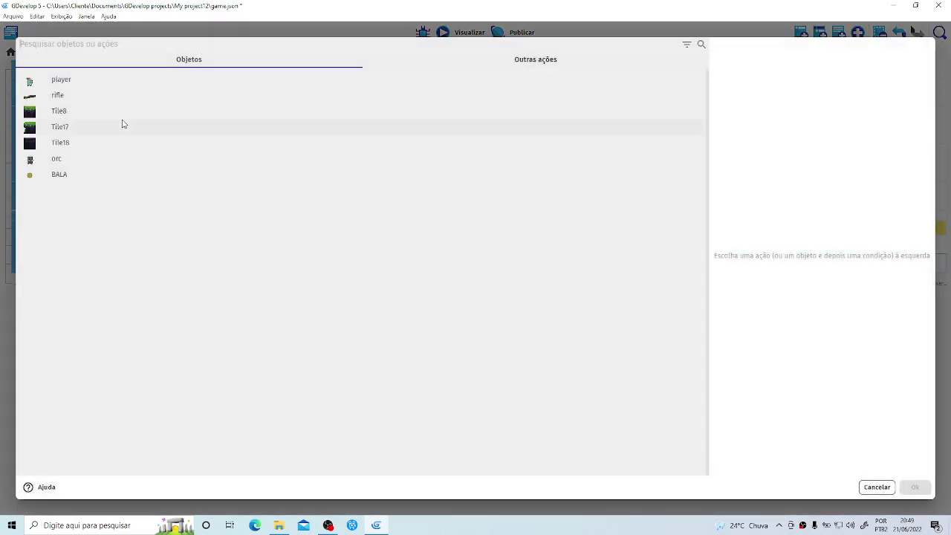
{"action": "left_click", "coordinate": [66, 95]}
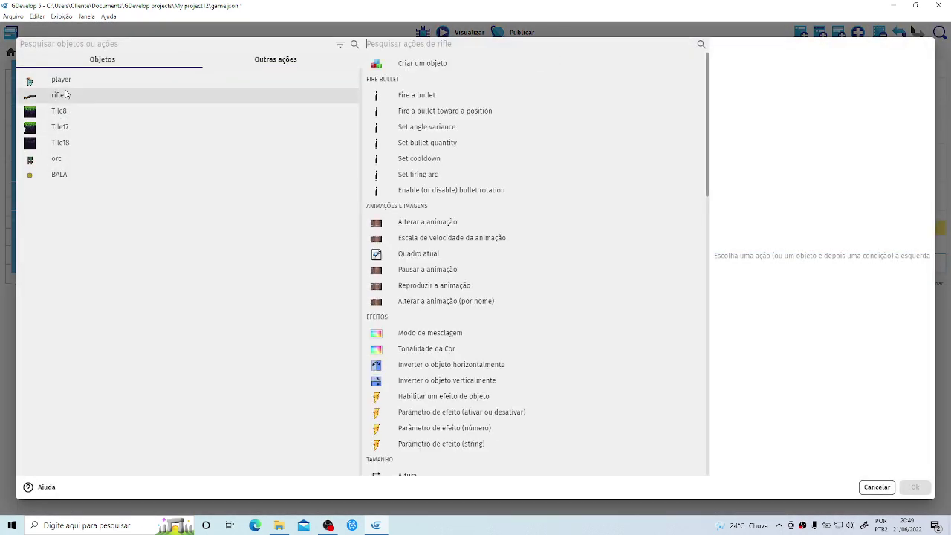
{"action": "left_click", "coordinate": [403, 95]}
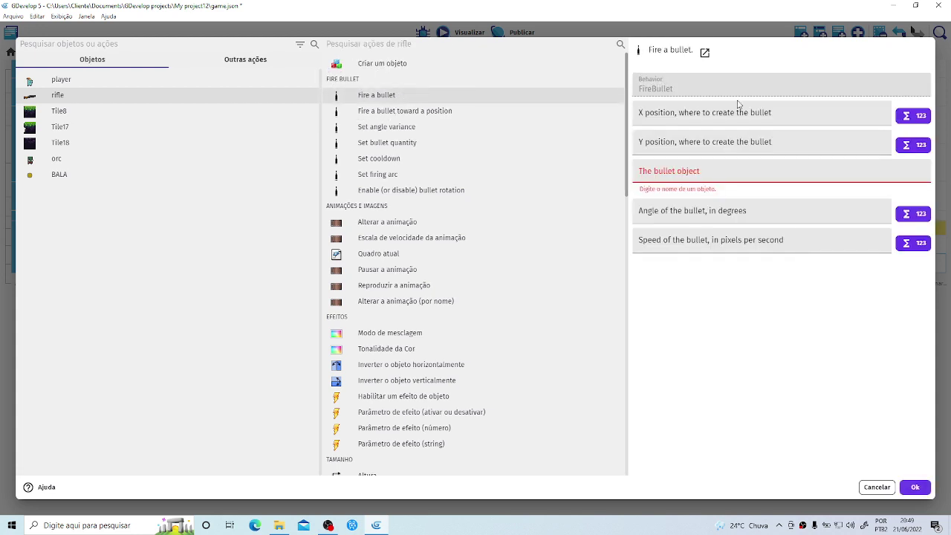
{"action": "left_click", "coordinate": [684, 89]}
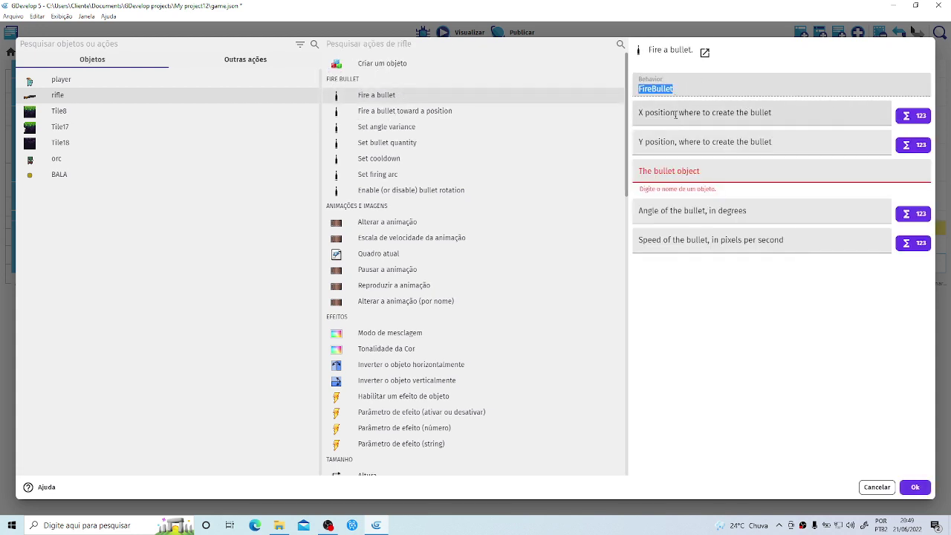
Set the X position of the rifle's Fire a bullet action to rifle.PointX("FOGO").
{"action": "left_click", "coordinate": [675, 115]}
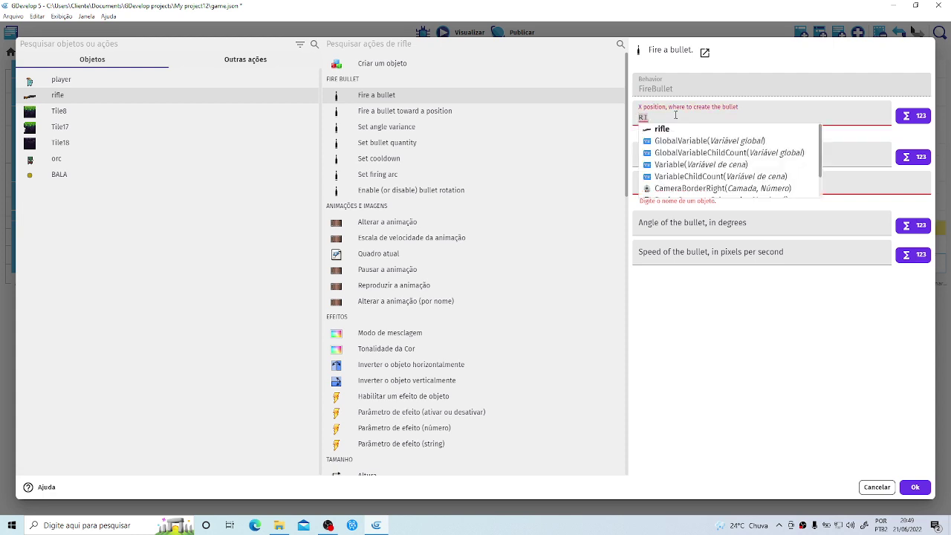
{"action": "left_click", "coordinate": [662, 129]}
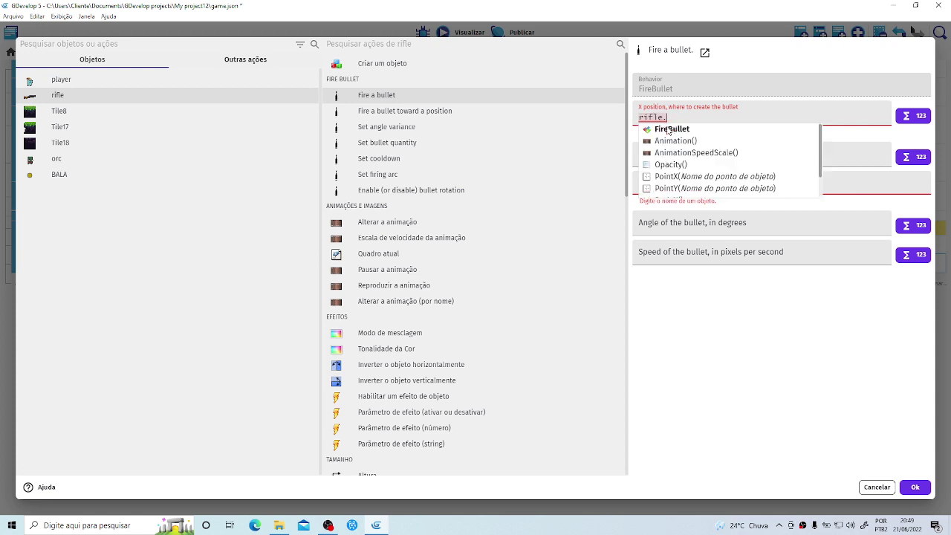
{"action": "left_click", "coordinate": [679, 176]}
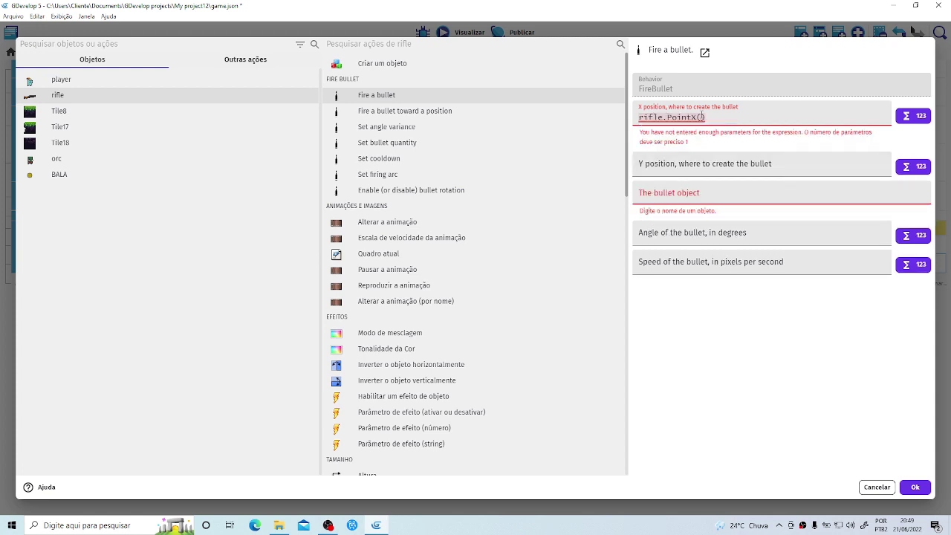
{"action": "type", "text": "\""}
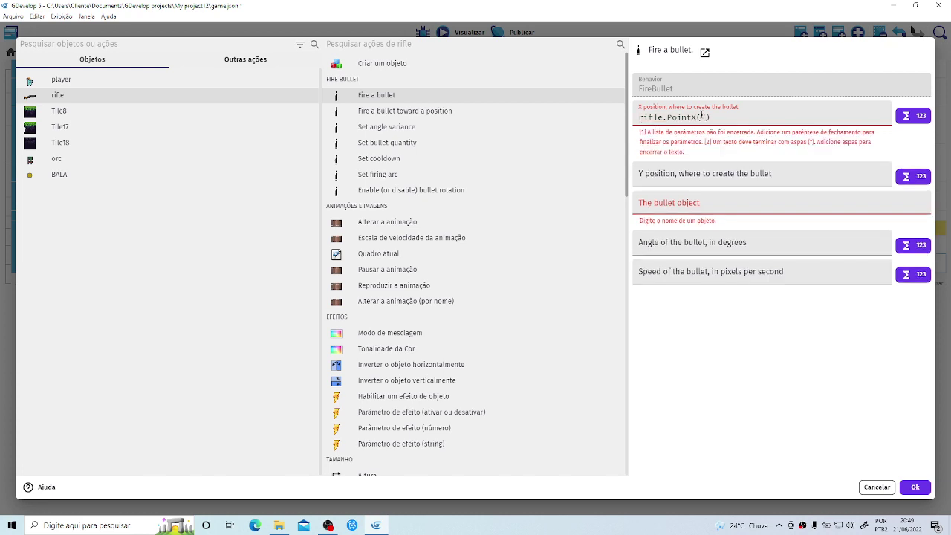
{"action": "type", "text": "FOGO\""}
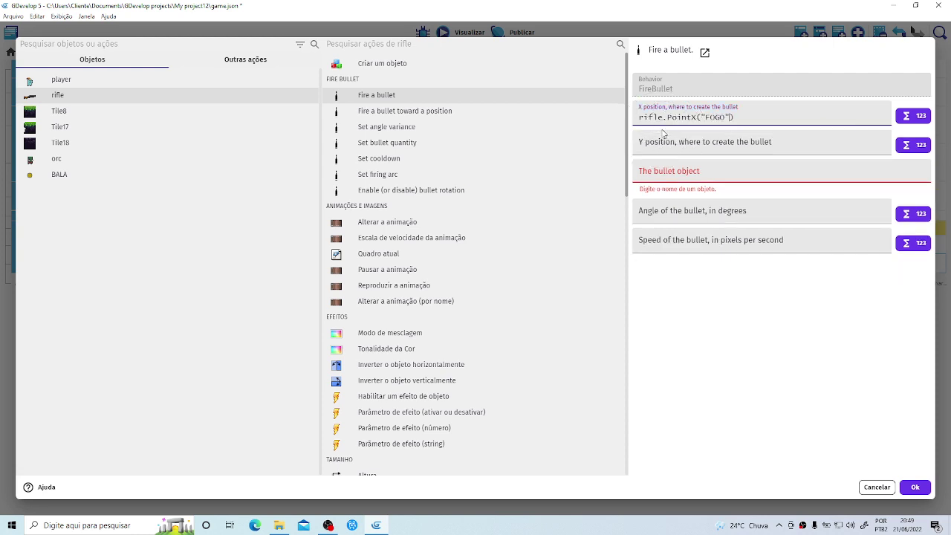
{"action": "left_click", "coordinate": [754, 111]}
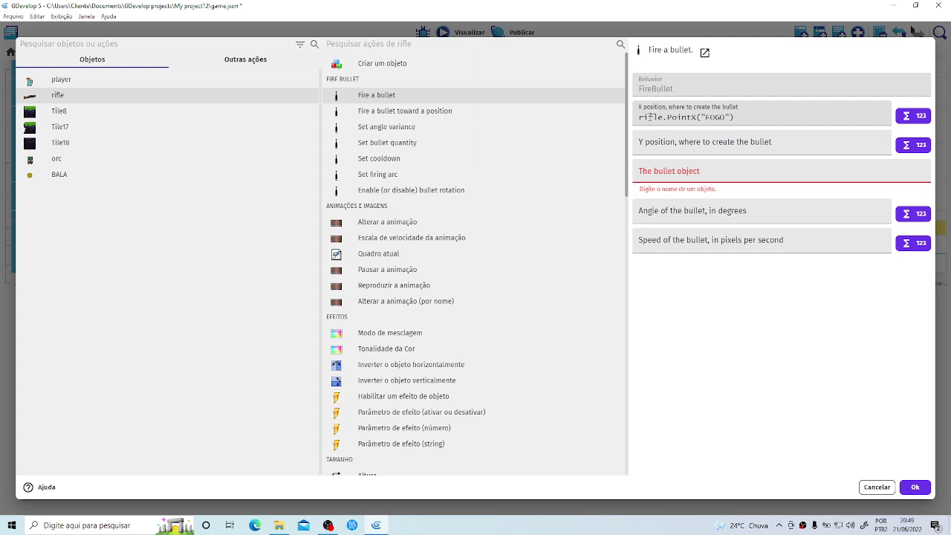
Reuse the X position expression for the bullet's Y position, changing it to rifle.PointY("FOGO").
{"action": "left_click_drag", "start_coordinate": [734, 117], "coordinate": [636, 120]}
{"action": "key", "text": "ctrl+c"}
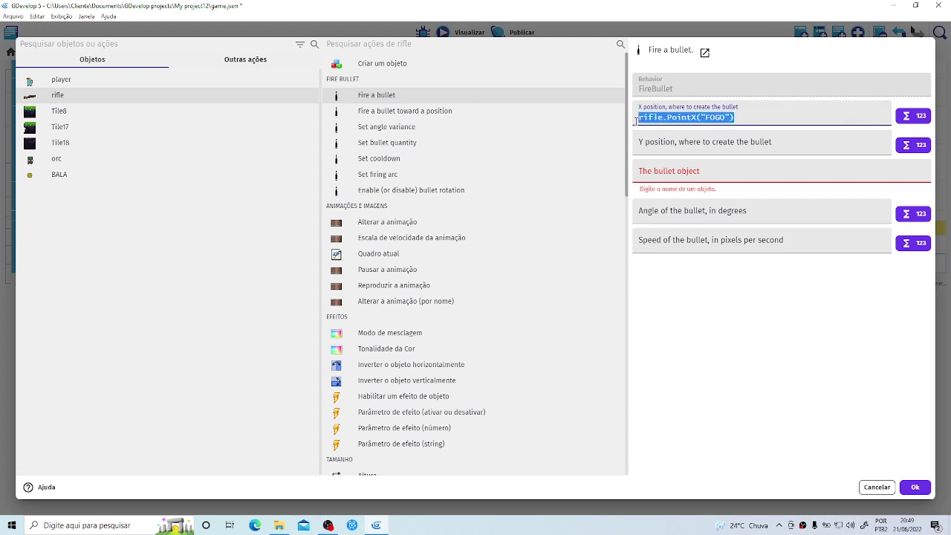
{"action": "left_click", "coordinate": [666, 146]}
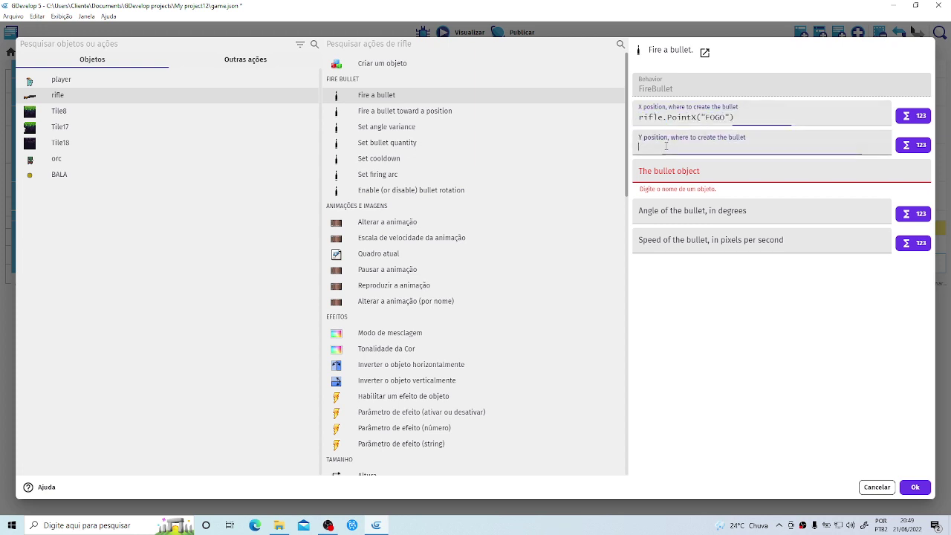
{"action": "key", "text": "ctrl+v"}
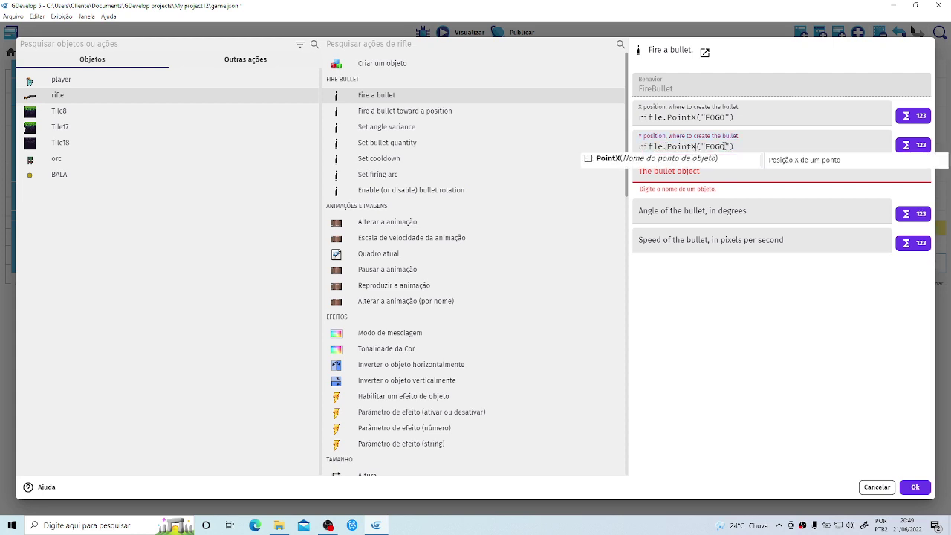
{"action": "key", "text": "BackSpace"}
{"action": "type", "text": "Y"}
{"action": "left_click", "coordinate": [699, 345]}
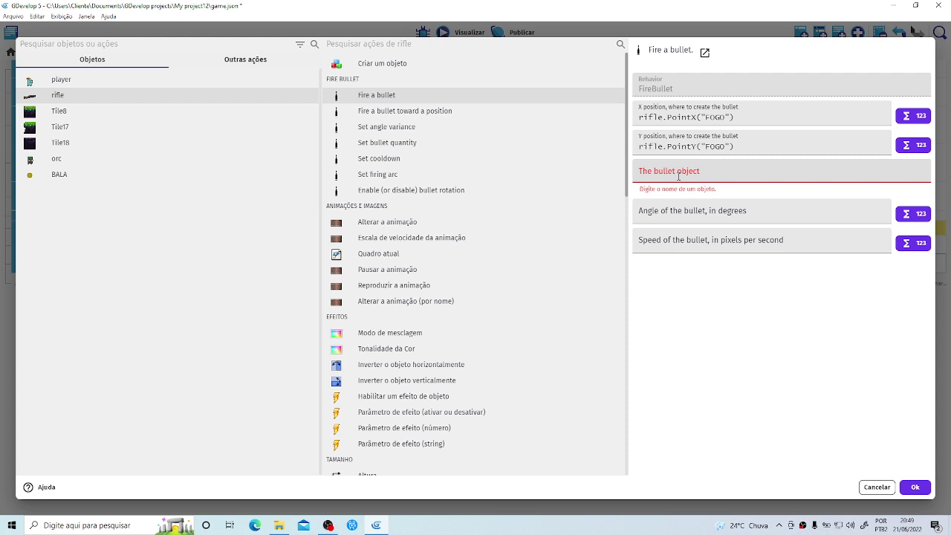
Choose BALA as the bullet object, set its speed to 500 pixels per second with the angle left empty, and confirm the action.
{"action": "left_click", "coordinate": [677, 176]}
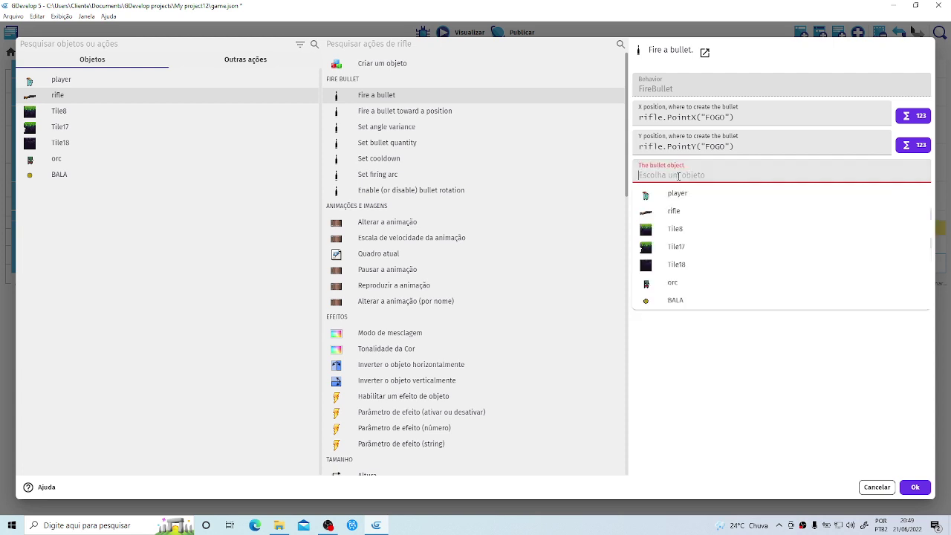
{"action": "left_click", "coordinate": [673, 301]}
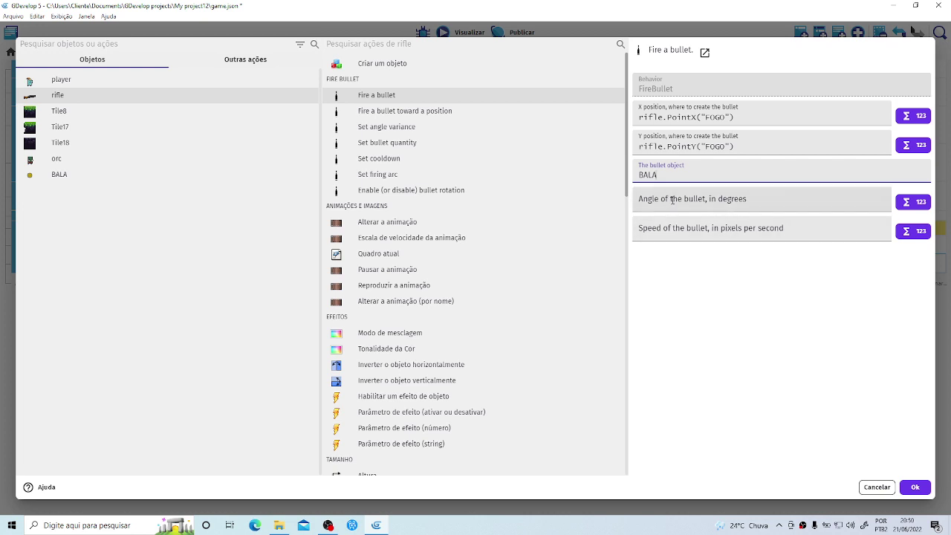
{"action": "left_click", "coordinate": [672, 199]}
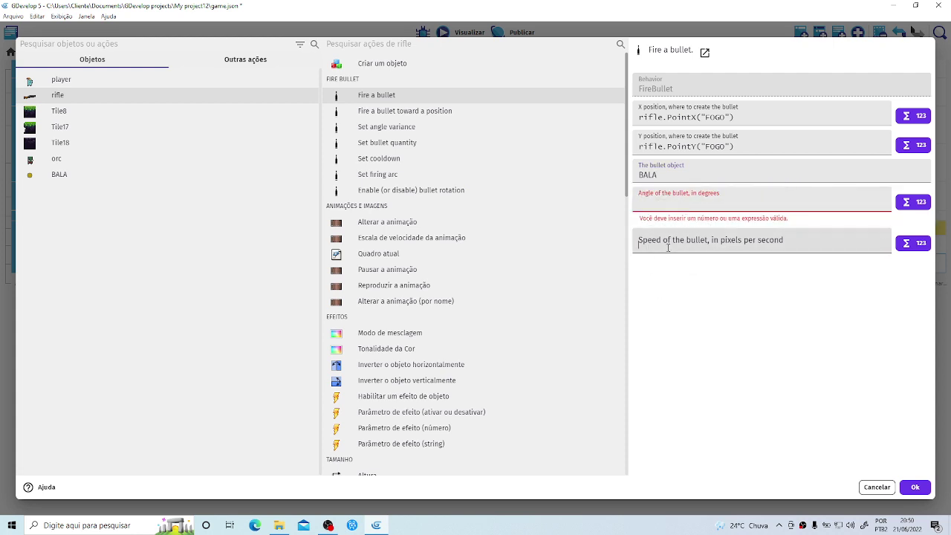
{"action": "left_click", "coordinate": [668, 248]}
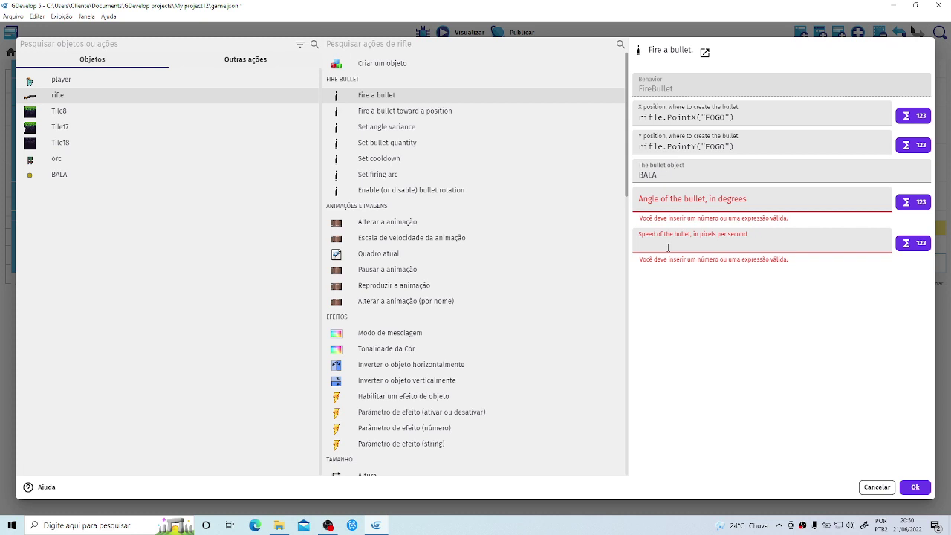
{"action": "type", "text": "00"}
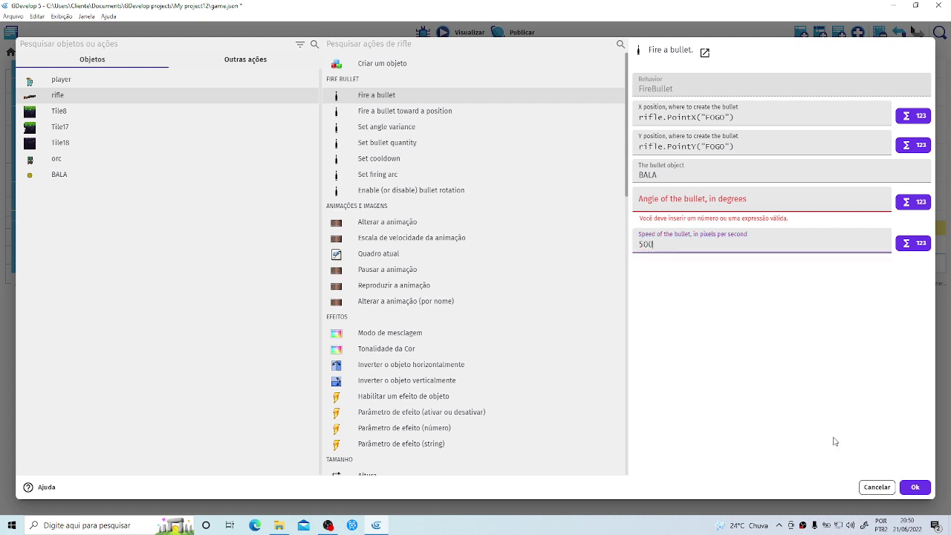
{"action": "left_click", "coordinate": [925, 489]}
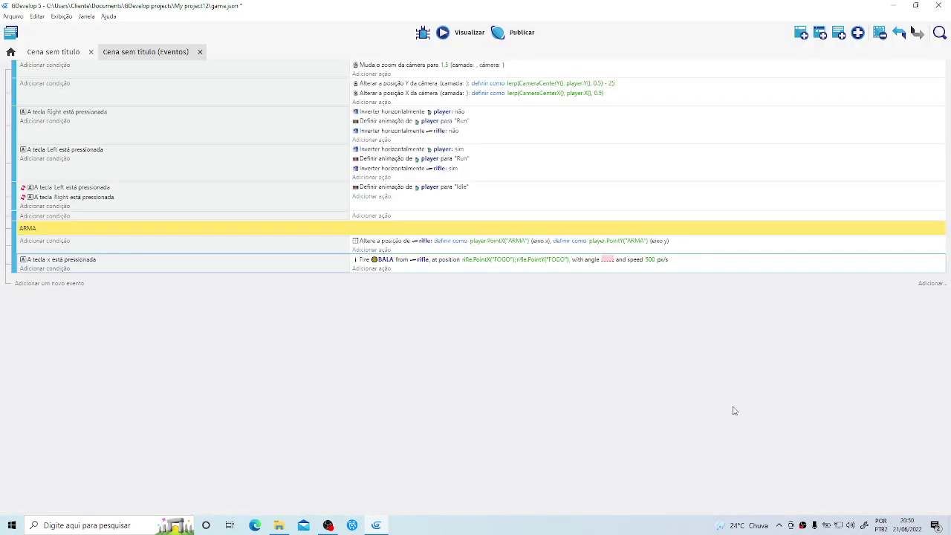
Preview the game, test firing the rifle while moving and jumping, and close the preview.
{"action": "left_click", "coordinate": [452, 39]}
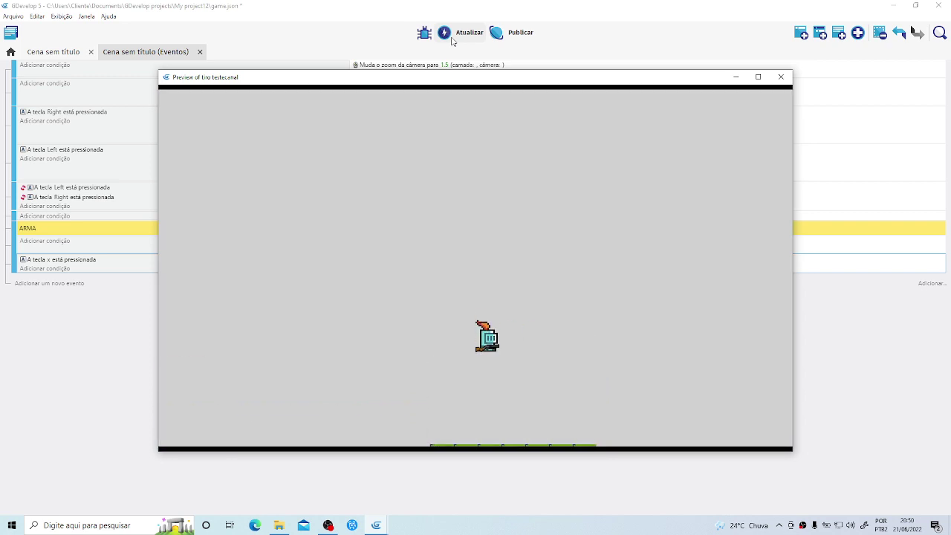
{"action": "key", "text": "Left"}
{"action": "key", "text": "Right"}
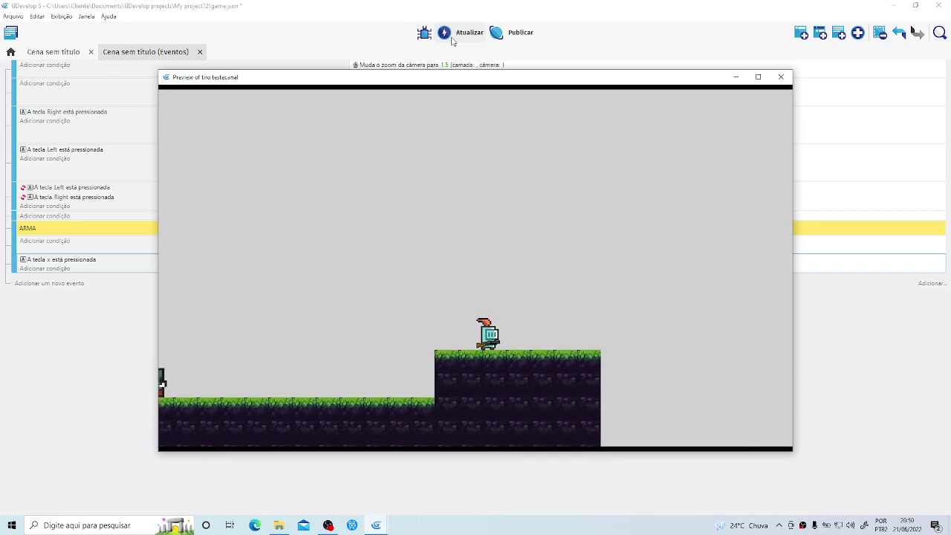
{"action": "key", "text": "Right"}
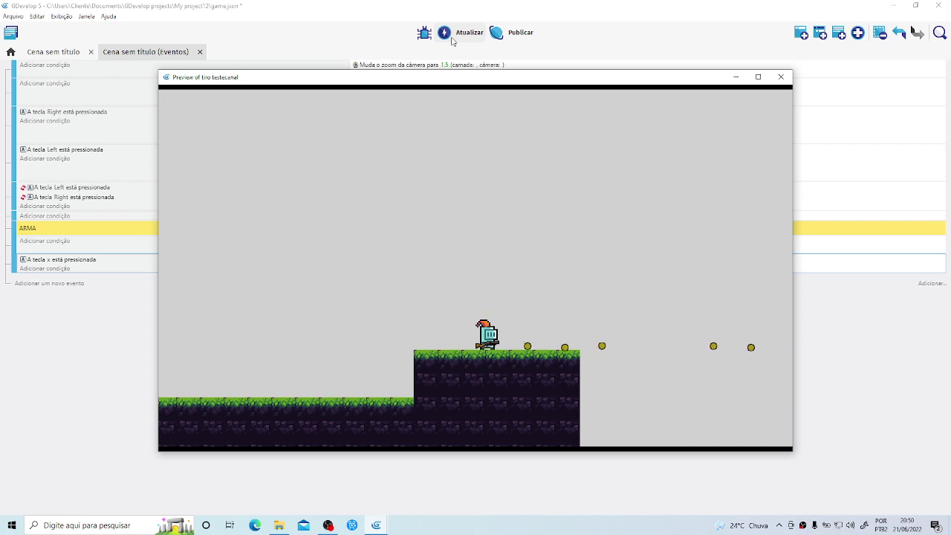
{"action": "key", "text": "Up"}
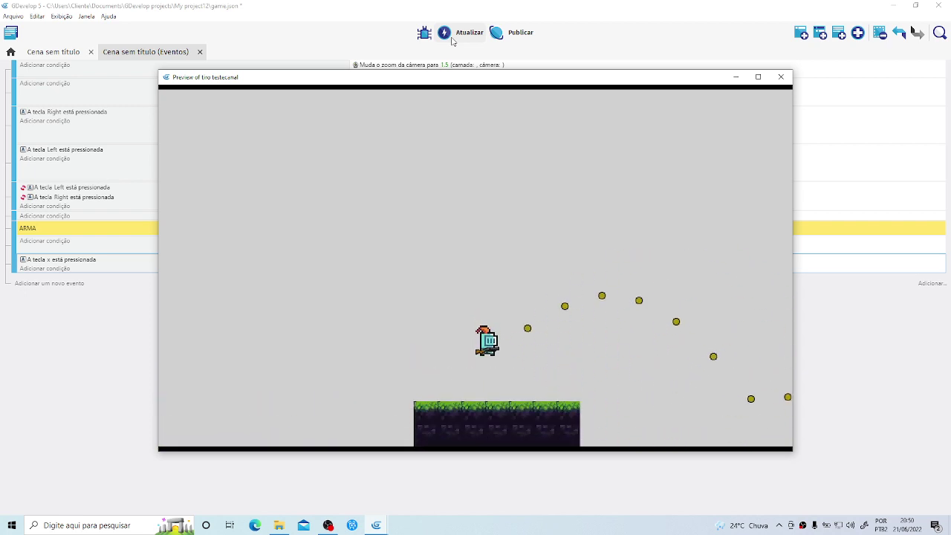
{"action": "key", "text": "Up"}
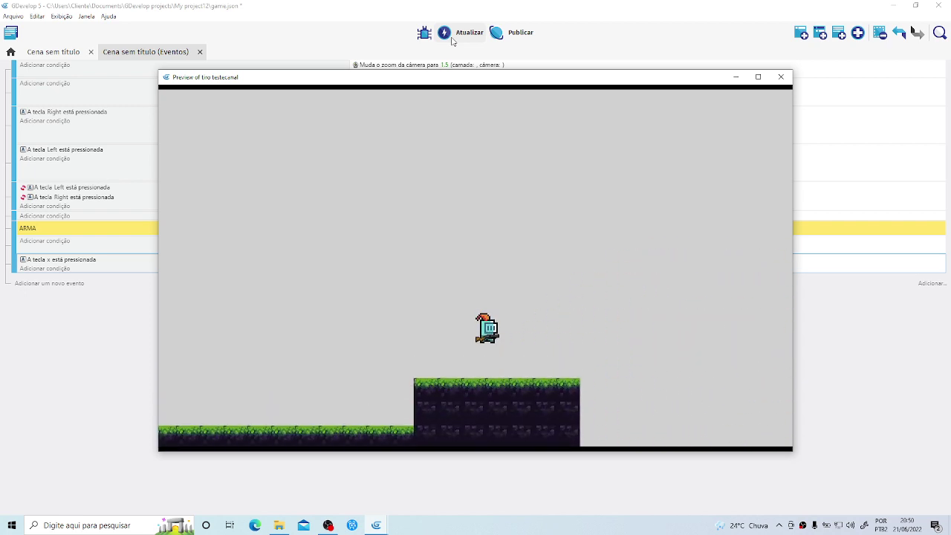
{"action": "key", "text": "x"}
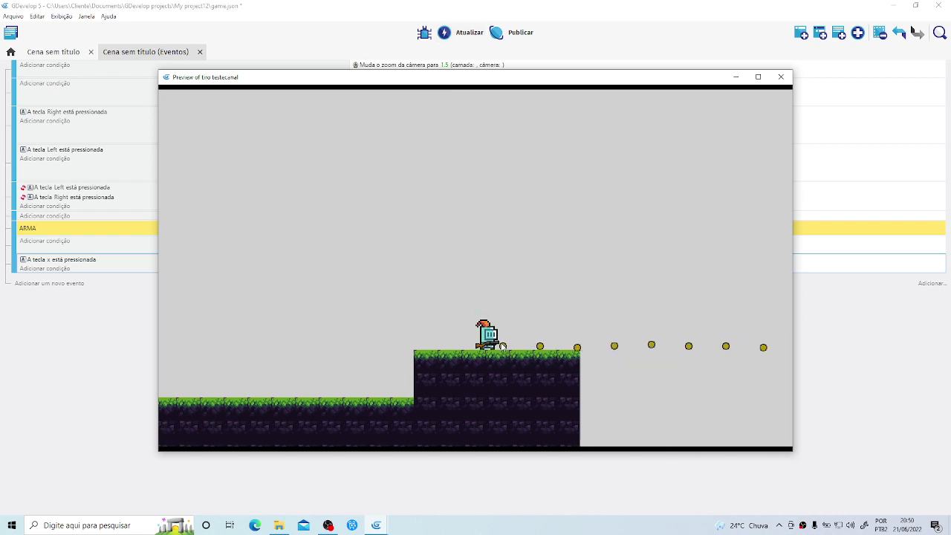
{"action": "key", "text": "super"}
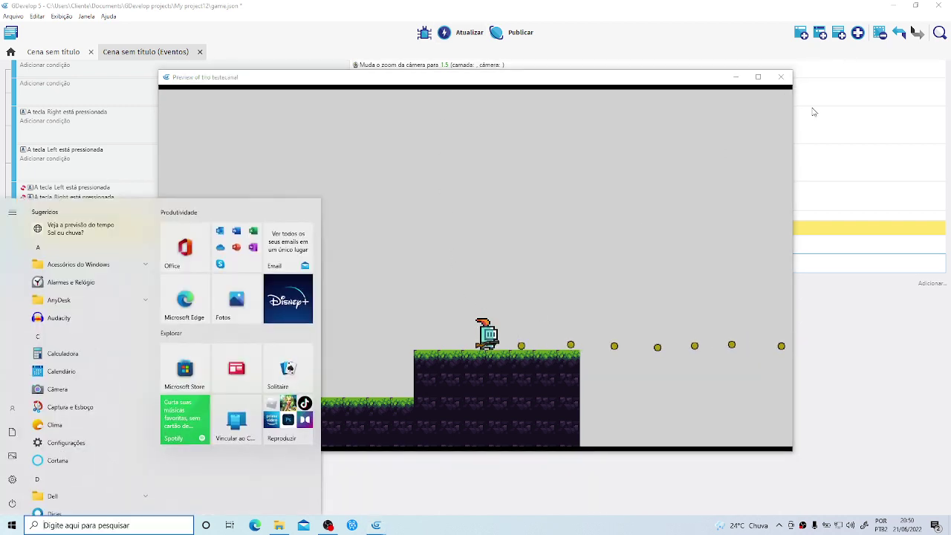
{"action": "left_click", "coordinate": [781, 78]}
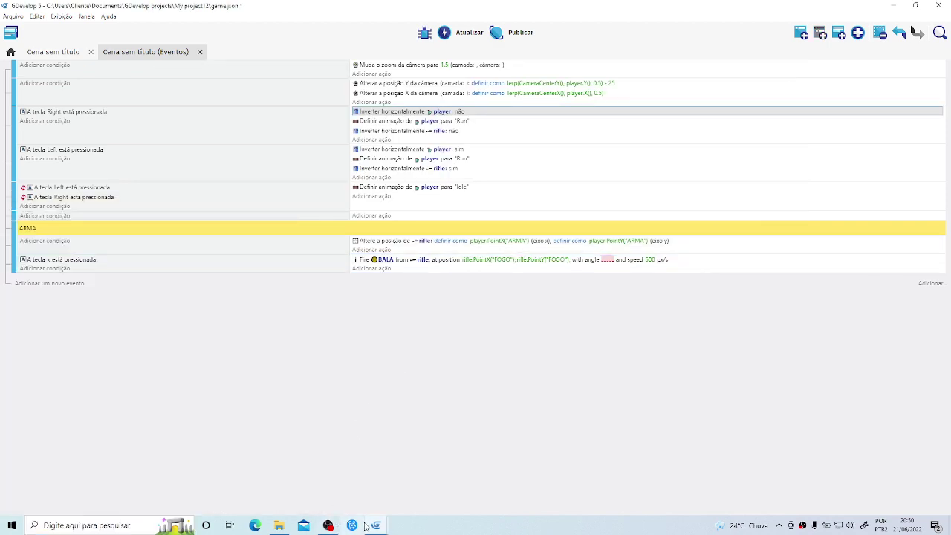
{"action": "mouse_move", "coordinate": [375, 526]}
{"action": "left_click", "coordinate": [475, 446]}
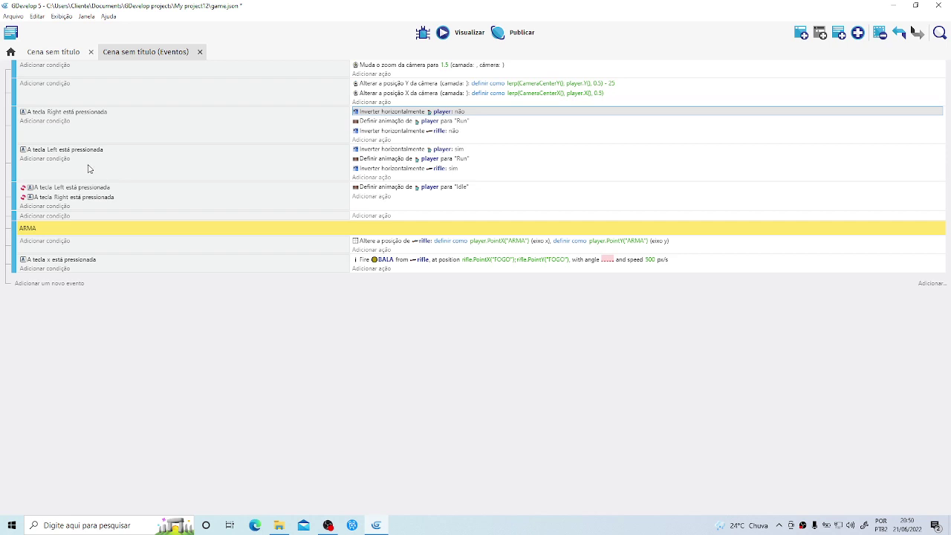
Move the BALA sprite's Origin point to the bullet's centre, at about X 5, Y 5.25, and apply the change.
{"action": "left_click", "coordinate": [54, 52]}
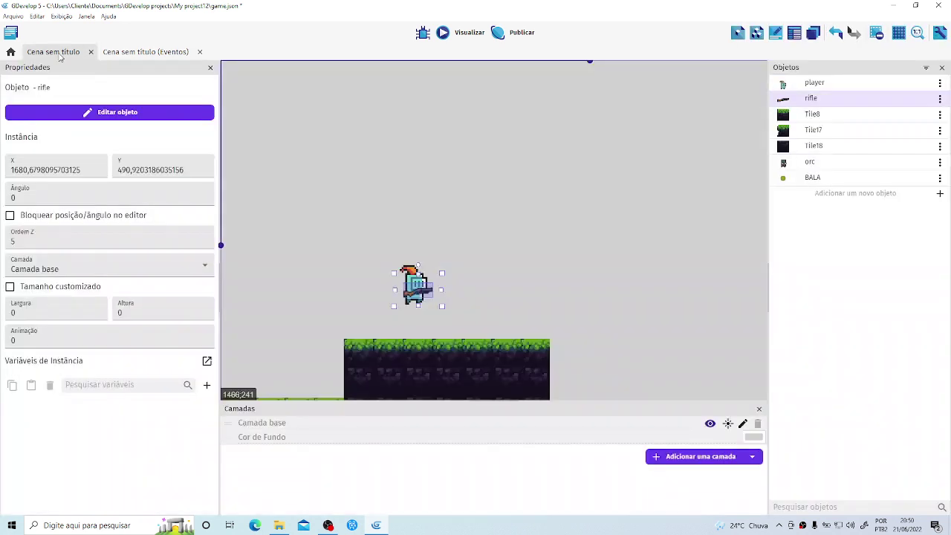
{"action": "double_click", "coordinate": [796, 179]}
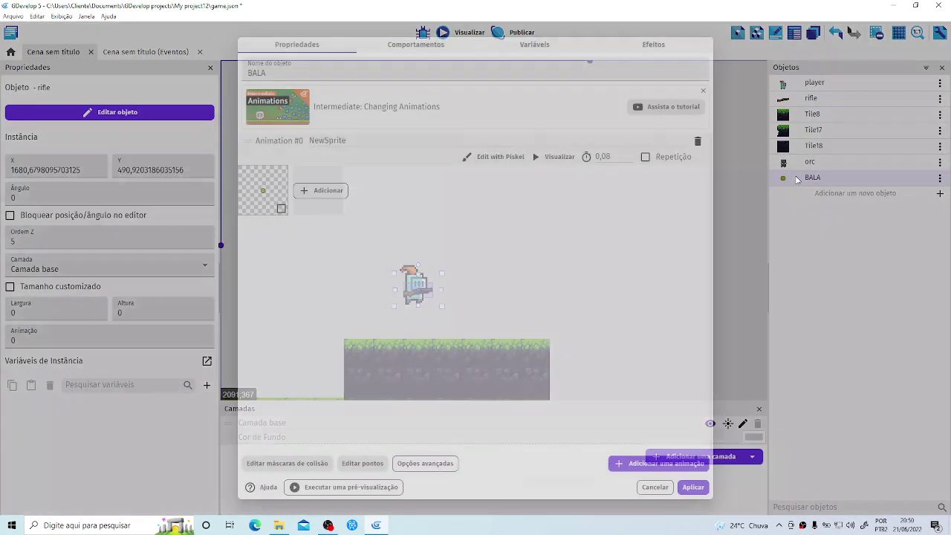
{"action": "left_click", "coordinate": [359, 463]}
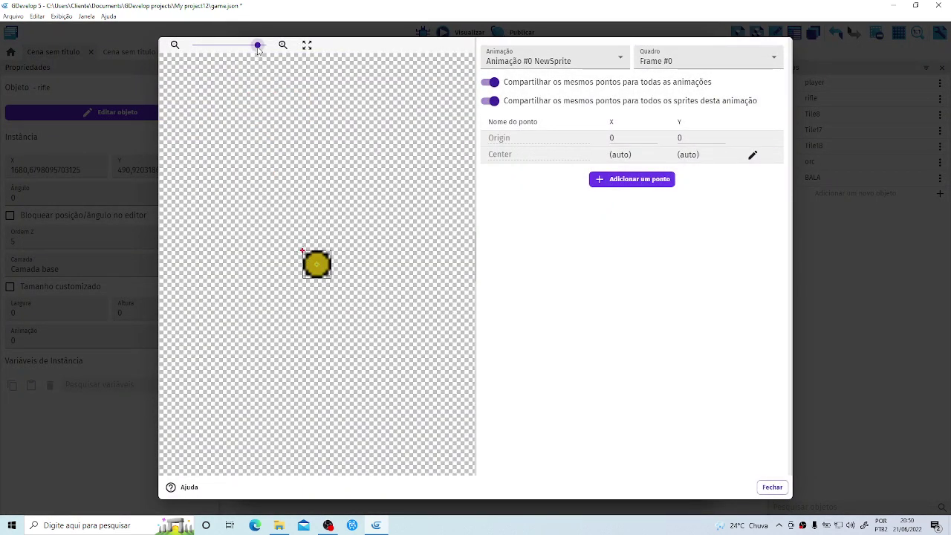
{"action": "left_click_drag", "start_coordinate": [258, 45], "coordinate": [266, 45]}
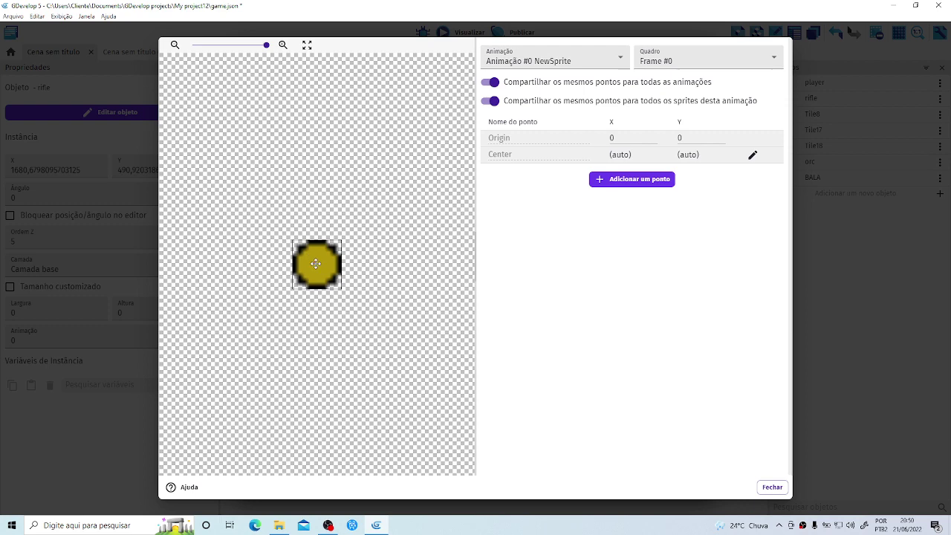
{"action": "left_click", "coordinate": [317, 265]}
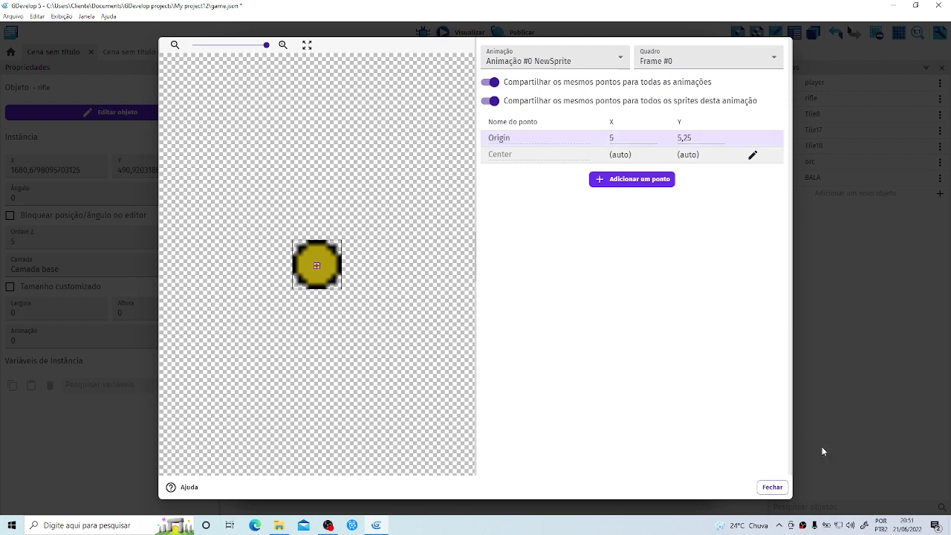
{"action": "left_click", "coordinate": [774, 487]}
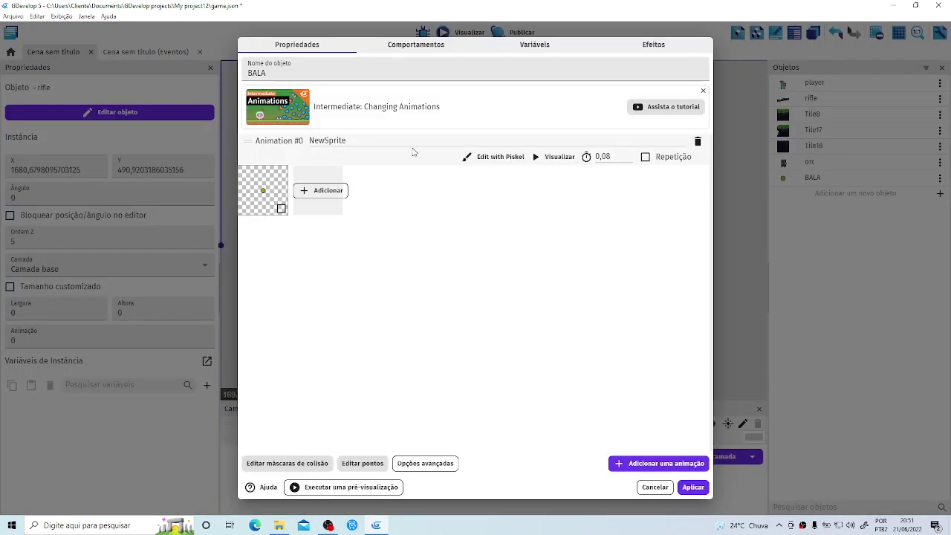
{"action": "left_click", "coordinate": [690, 488]}
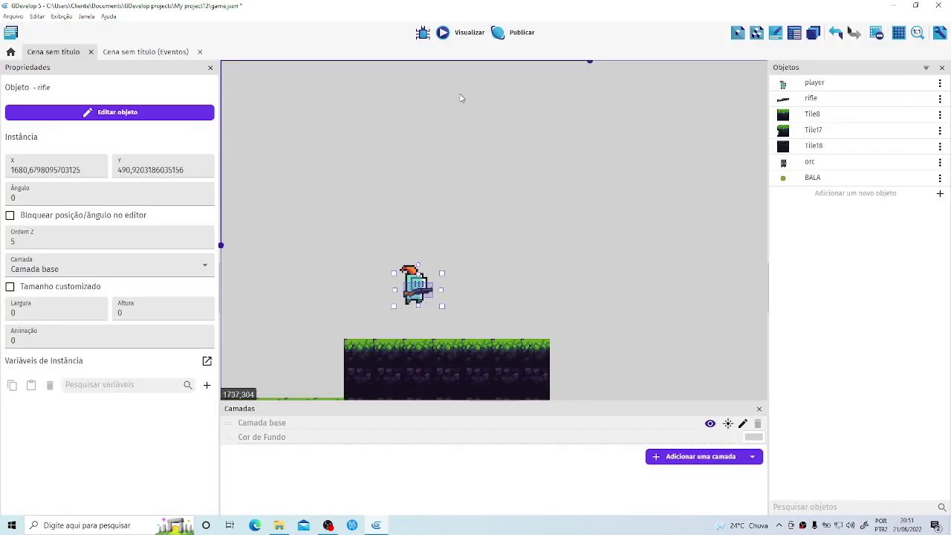
Preview the game again to check the bullets' exit point from the rifle and the player facing left, and close it.
{"action": "left_click", "coordinate": [444, 33]}
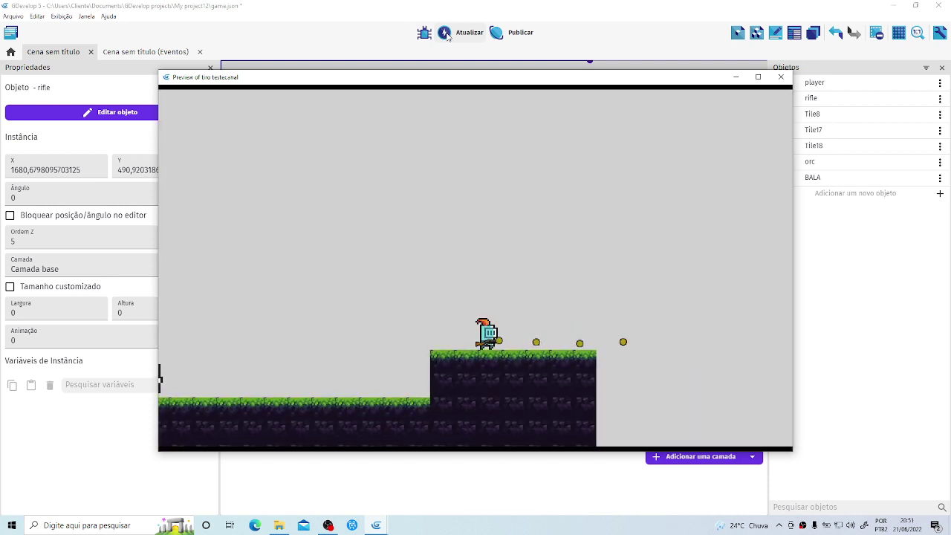
{"action": "key", "text": "space"}
{"action": "key", "text": "Left"}
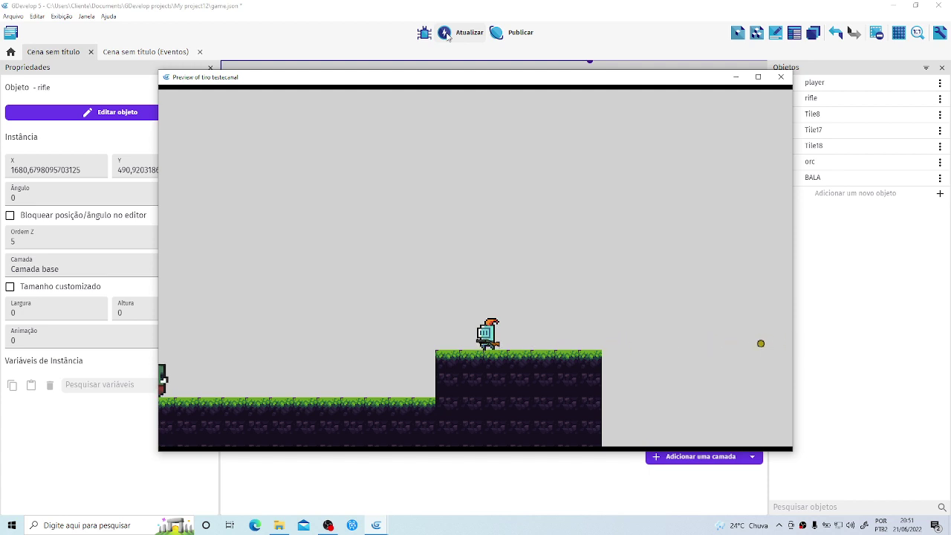
{"action": "left_click", "coordinate": [780, 77]}
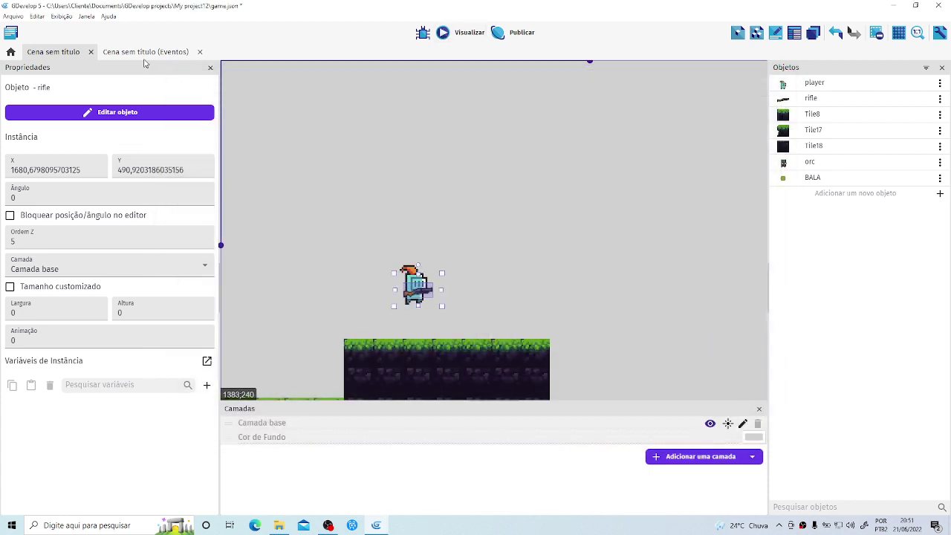
In the scene's events, copy the event that fires BALA on the x key and paste the duplicate directly below it.
{"action": "left_click", "coordinate": [144, 52]}
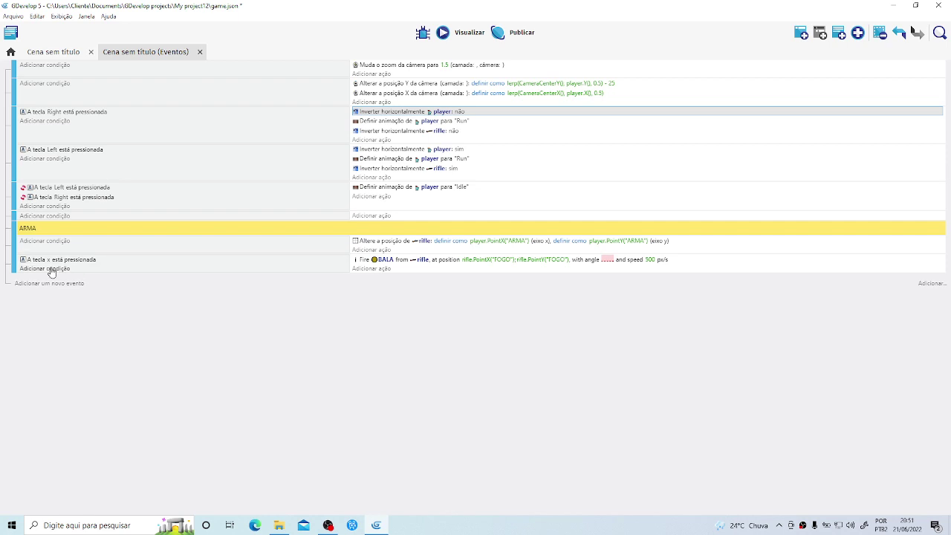
{"action": "right_click", "coordinate": [143, 272]}
{"action": "left_click", "coordinate": [158, 283]}
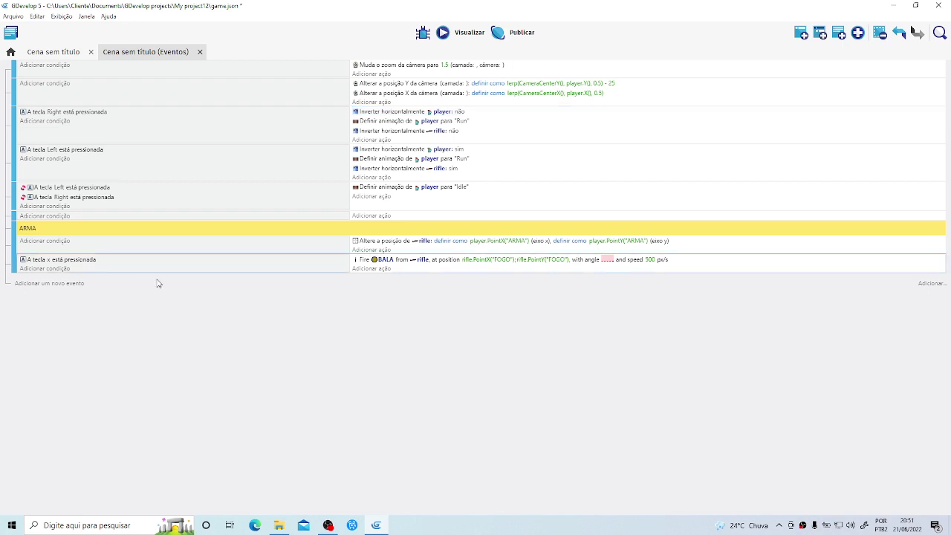
{"action": "left_click", "coordinate": [71, 287]}
{"action": "right_click", "coordinate": [97, 284]}
{"action": "left_click", "coordinate": [125, 310]}
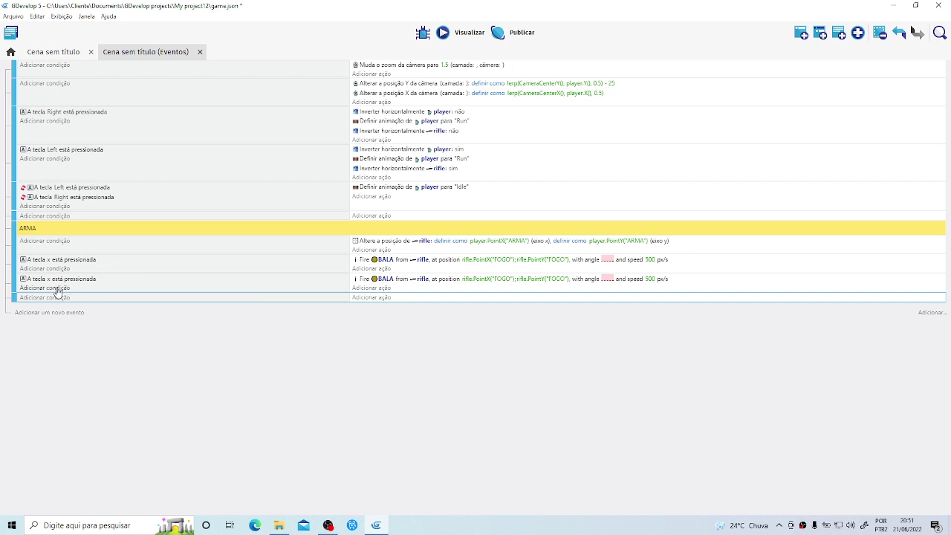
Add a condition to the duplicated firing event that checks whether the player is flipped horizontally.
{"action": "left_click", "coordinate": [57, 289]}
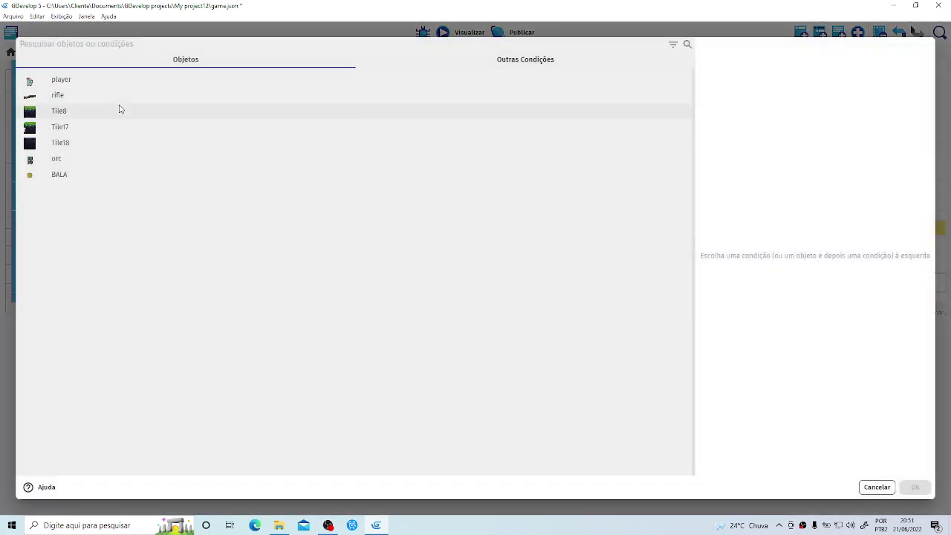
{"action": "left_click", "coordinate": [70, 83]}
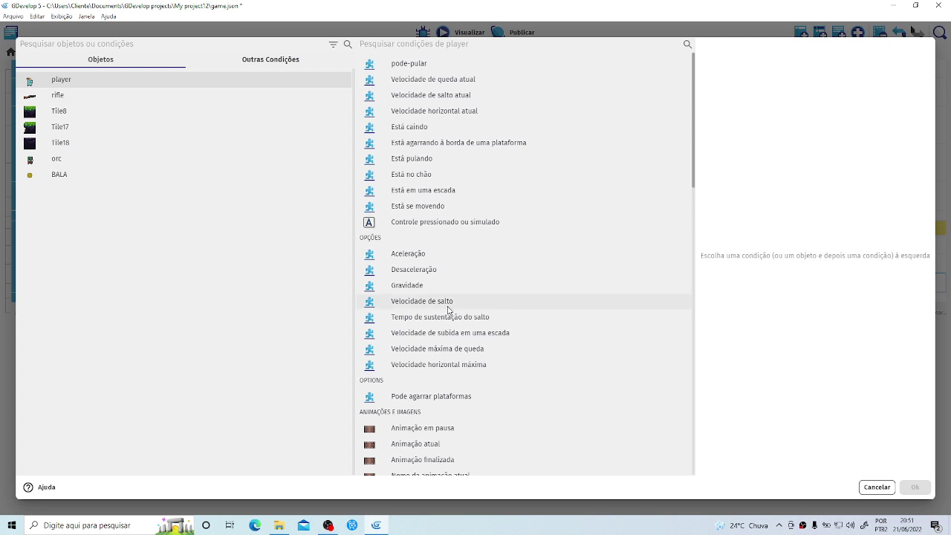
{"action": "scroll", "coordinate": [448, 310], "scroll_direction": "down", "scroll_amount": 3}
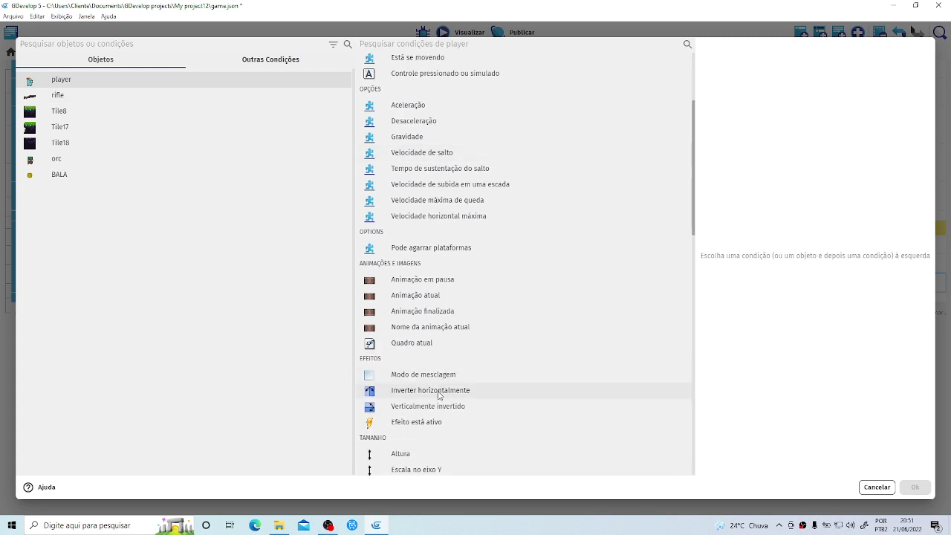
{"action": "left_click", "coordinate": [438, 394]}
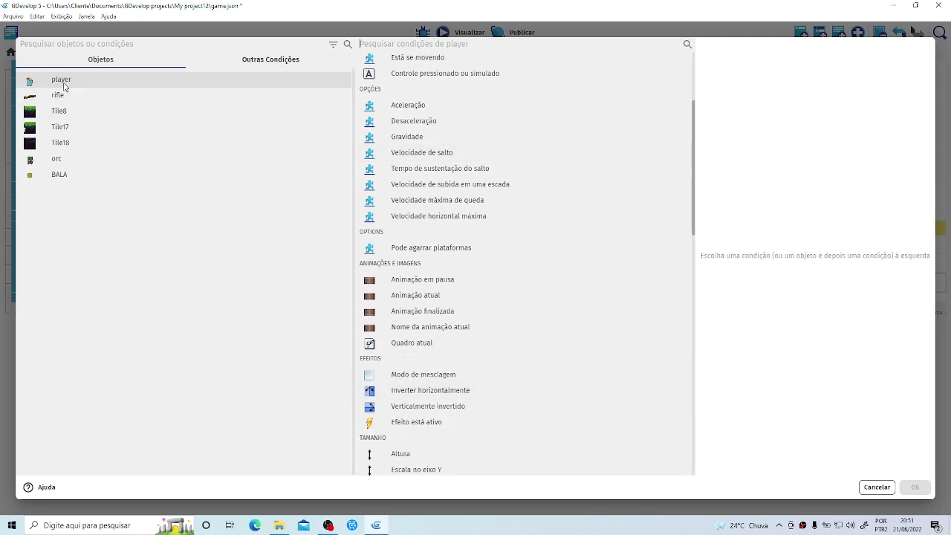
{"action": "left_click", "coordinate": [415, 392]}
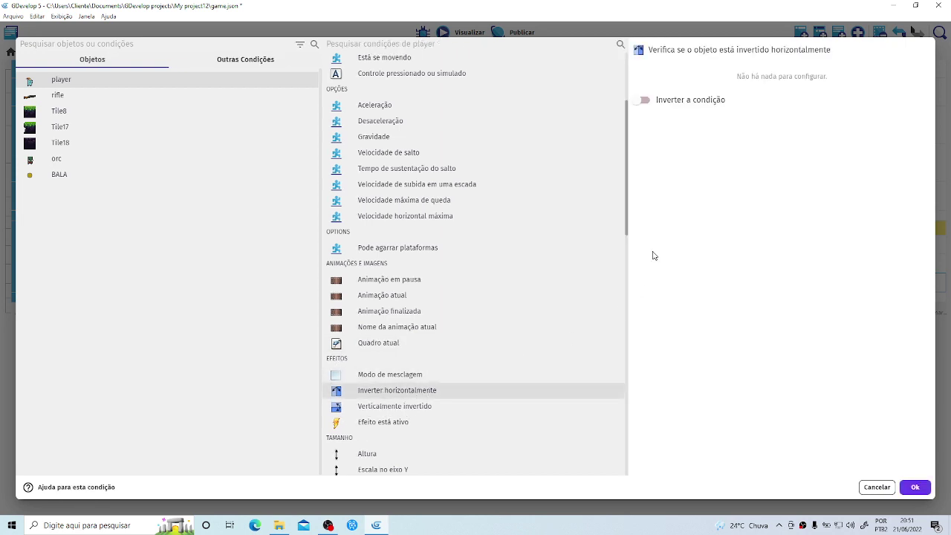
{"action": "left_click", "coordinate": [918, 486]}
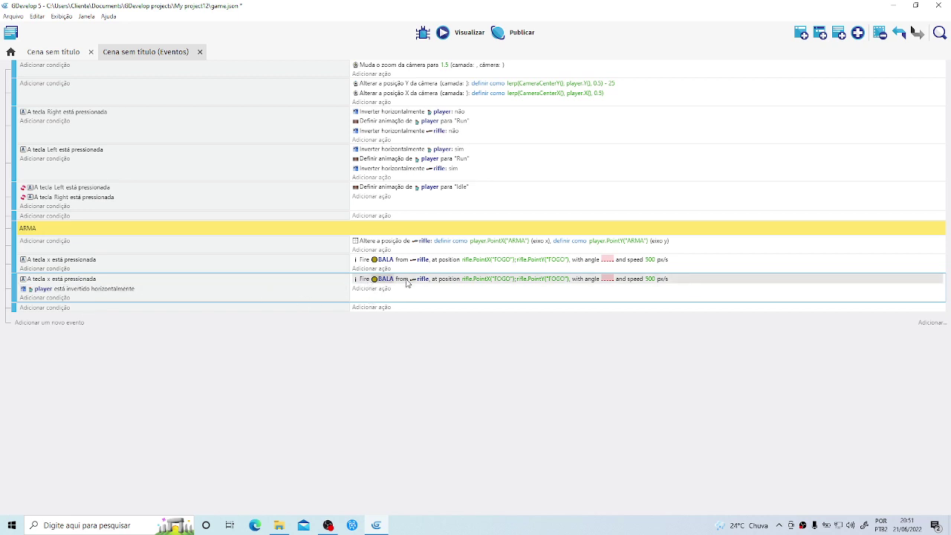
Set the bullet angle in the duplicated firing event's Fire action to 180 degrees.
{"action": "left_click", "coordinate": [607, 280]}
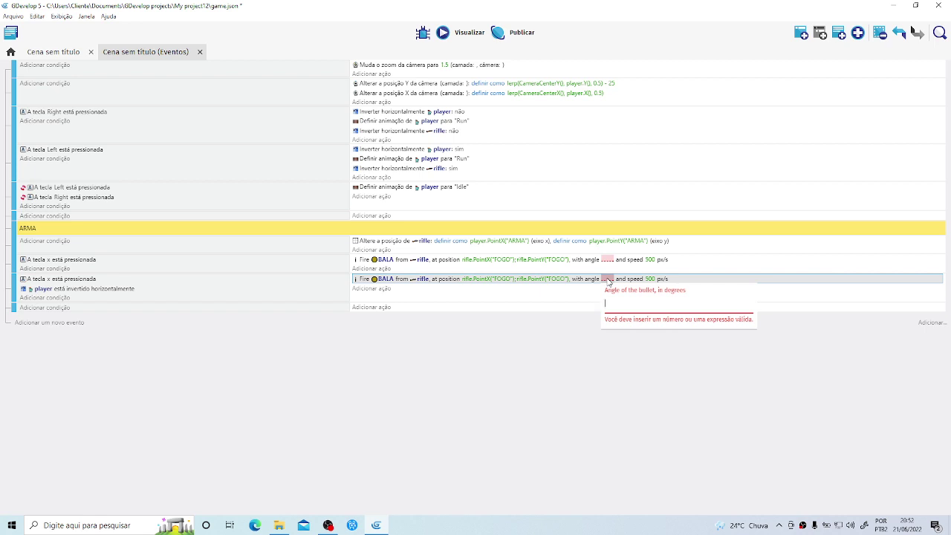
{"action": "type", "text": "180"}
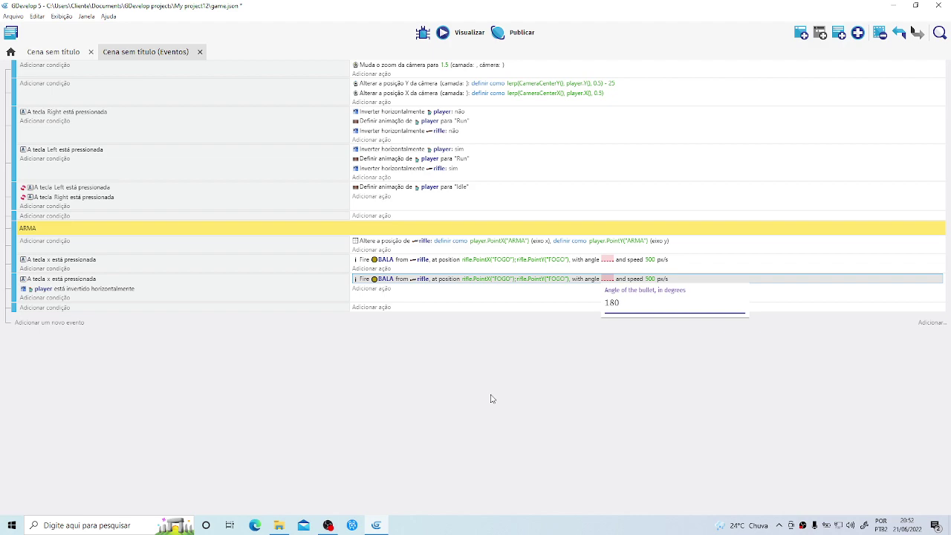
{"action": "key", "text": "Return"}
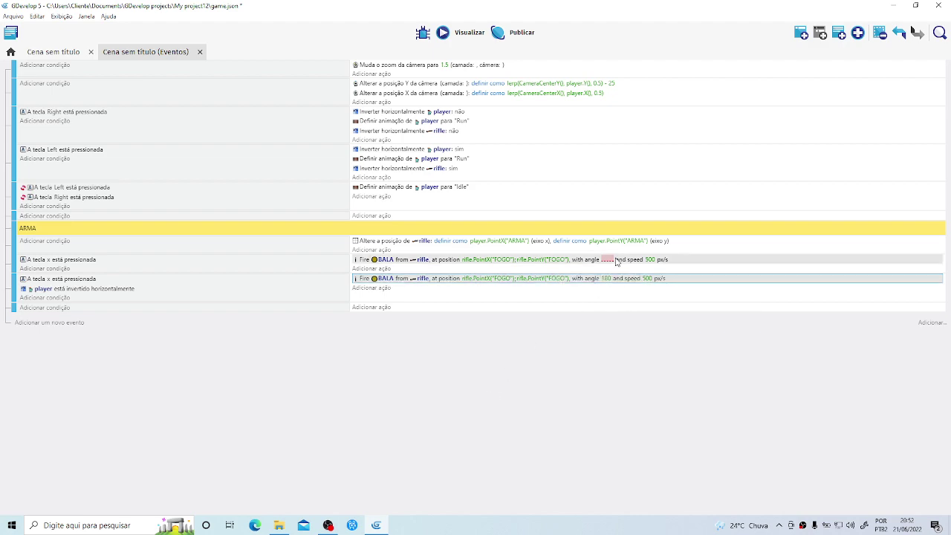
Preview the game, test firing to both sides on the ground and while jumping, and close the preview.
{"action": "left_click", "coordinate": [461, 37]}
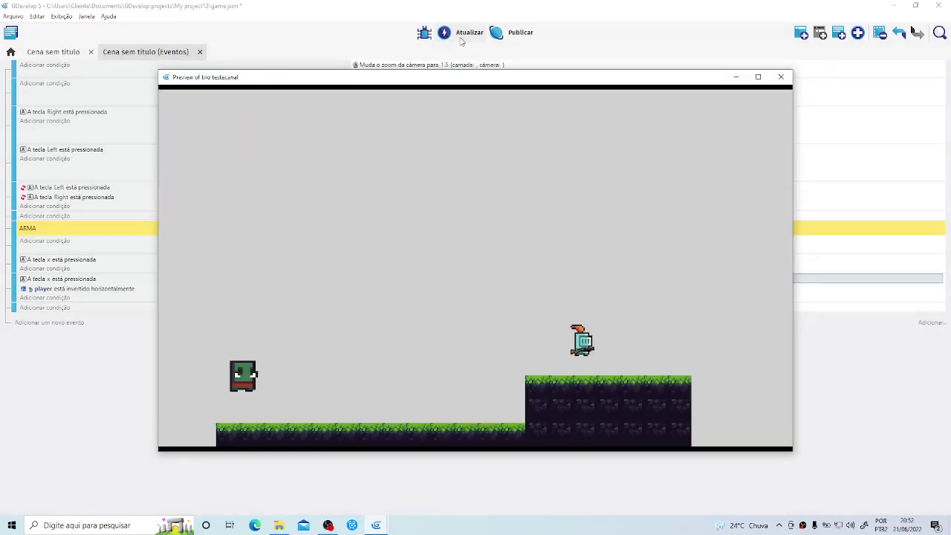
{"action": "key", "text": "x"}
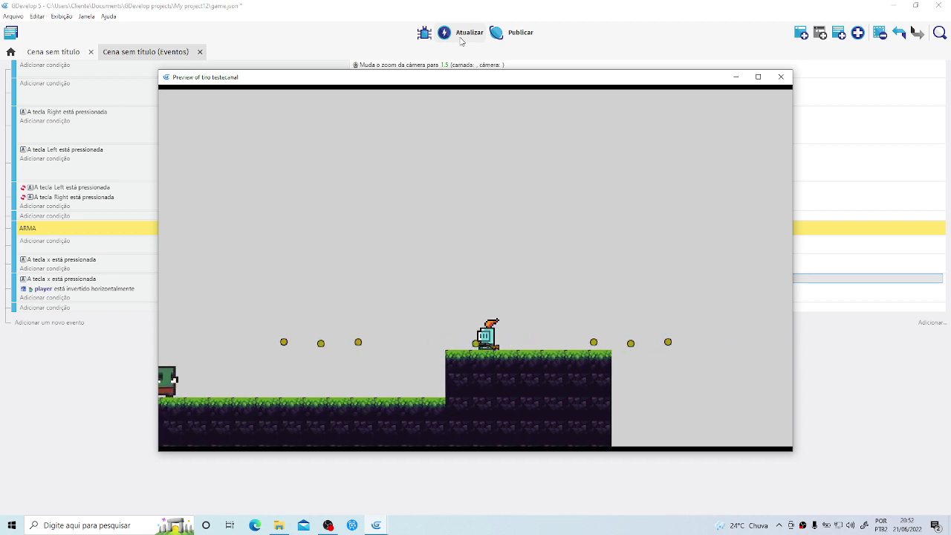
{"action": "key", "text": "space"}
{"action": "key", "text": "x"}
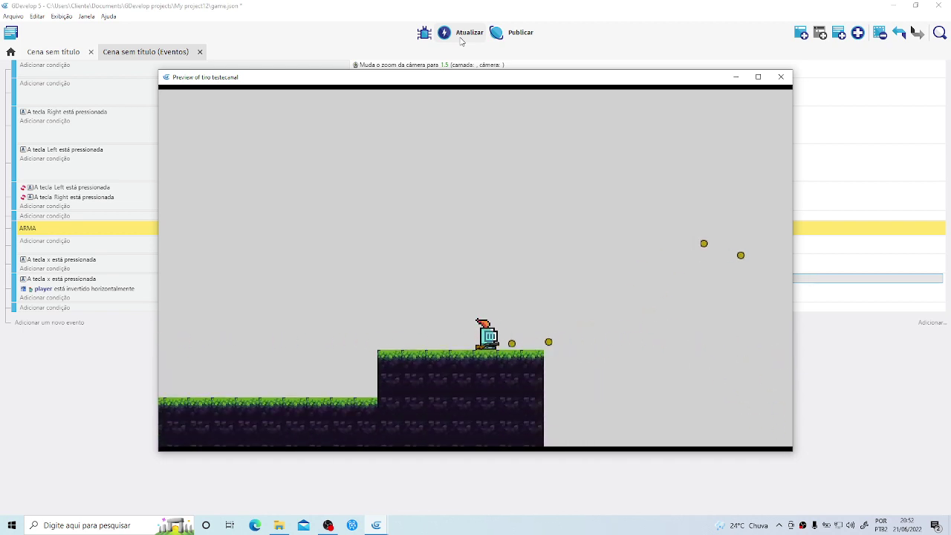
{"action": "key", "text": "x"}
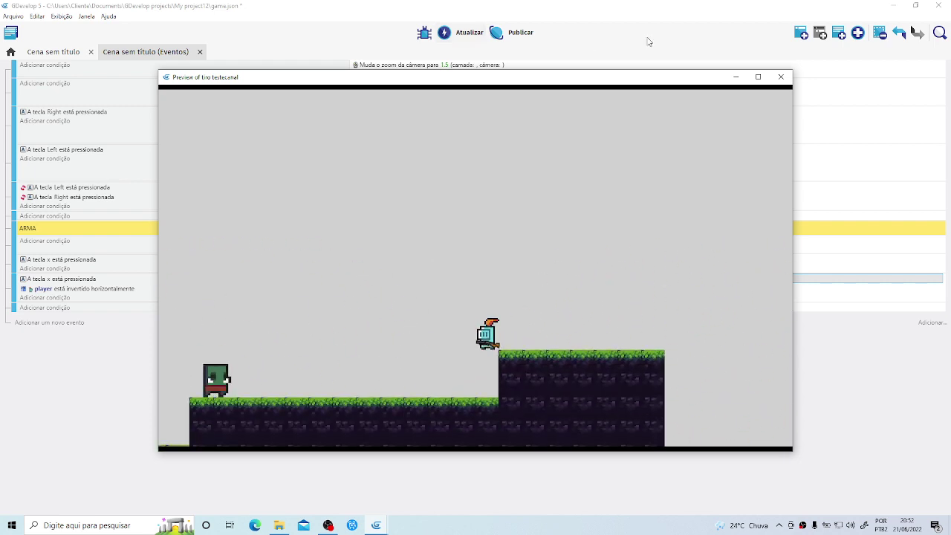
{"action": "left_click", "coordinate": [781, 76]}
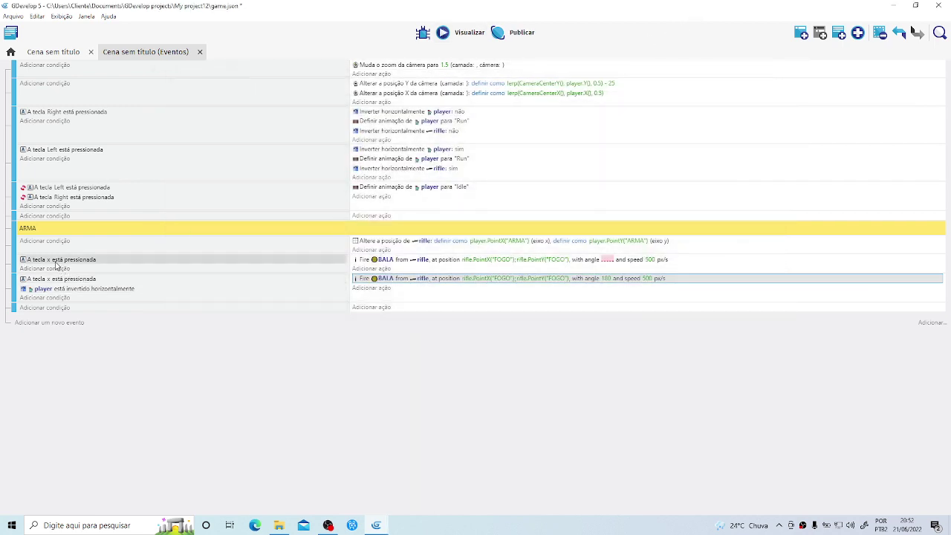
Copy the player's horizontal-flip condition from the duplicated event into the original firing event, below its x key condition.
{"action": "left_click", "coordinate": [86, 272]}
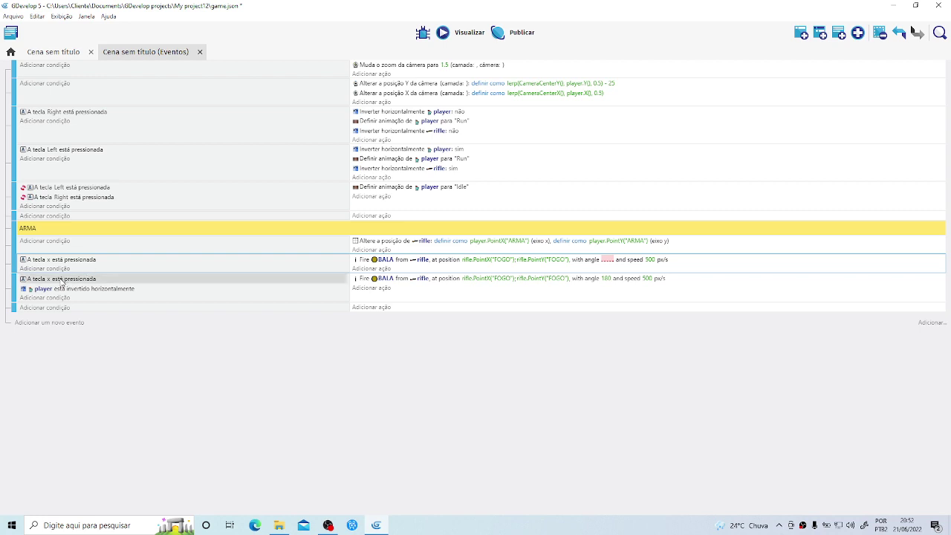
{"action": "left_click", "coordinate": [71, 288]}
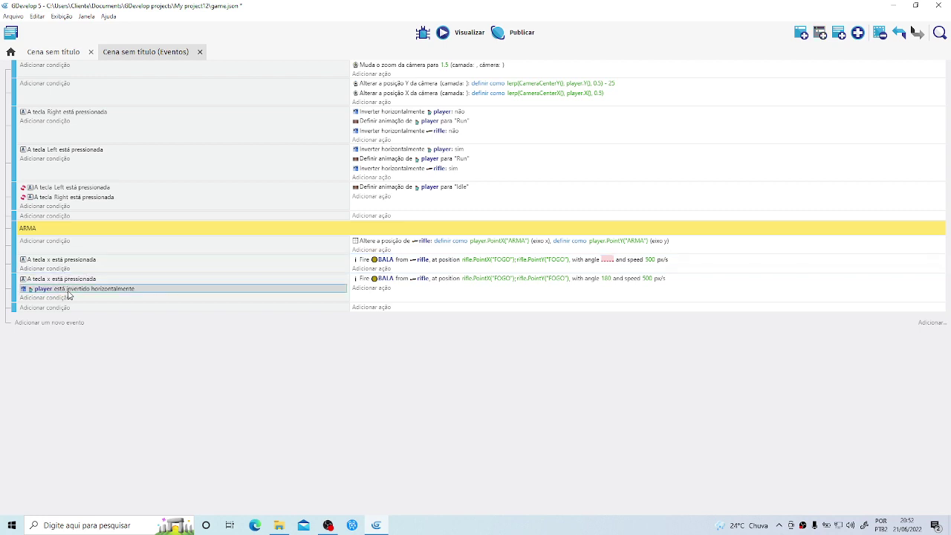
{"action": "right_click", "coordinate": [69, 289]}
{"action": "left_click", "coordinate": [79, 300]}
{"action": "left_click", "coordinate": [74, 269]}
{"action": "left_click", "coordinate": [58, 271]}
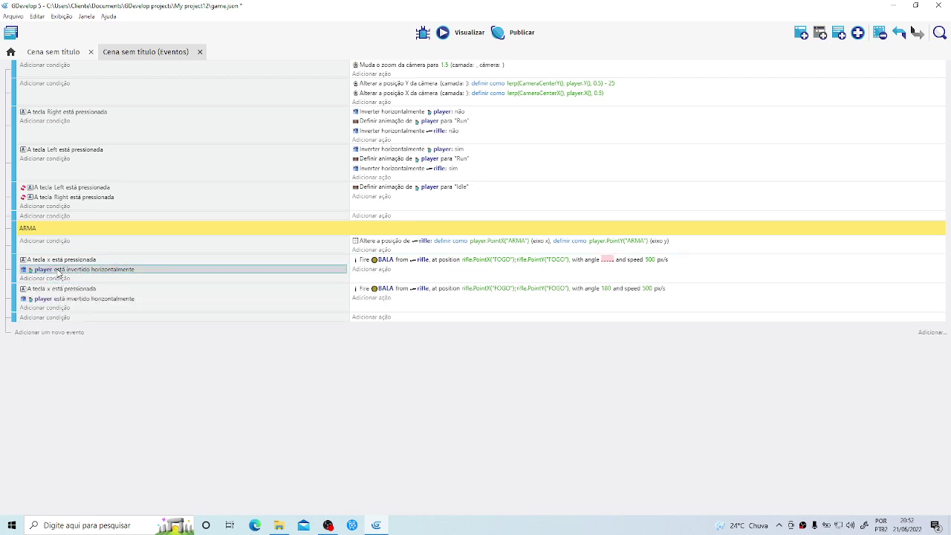
Invert the pasted flip condition in the original firing event so it requires the player not to be flipped.
{"action": "double_click", "coordinate": [58, 270]}
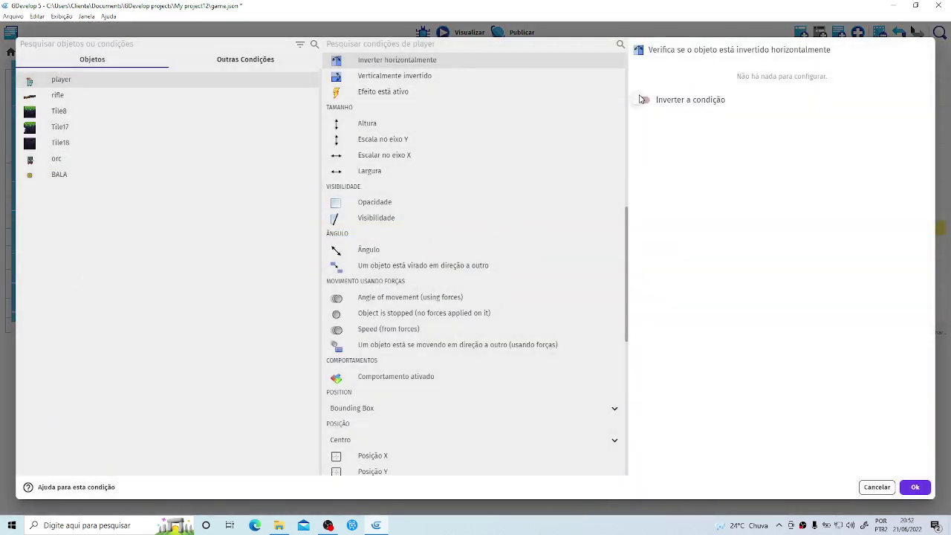
{"action": "left_click", "coordinate": [643, 99]}
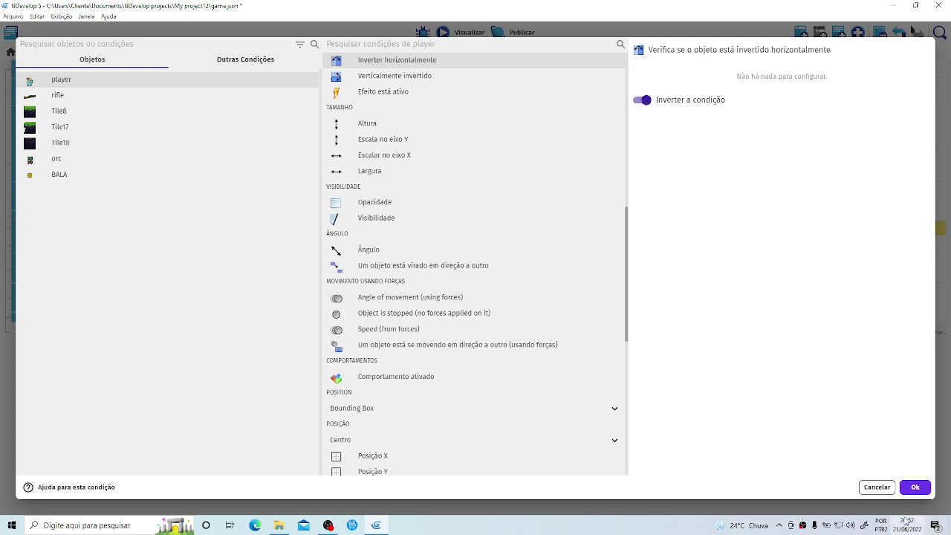
{"action": "left_click", "coordinate": [917, 487]}
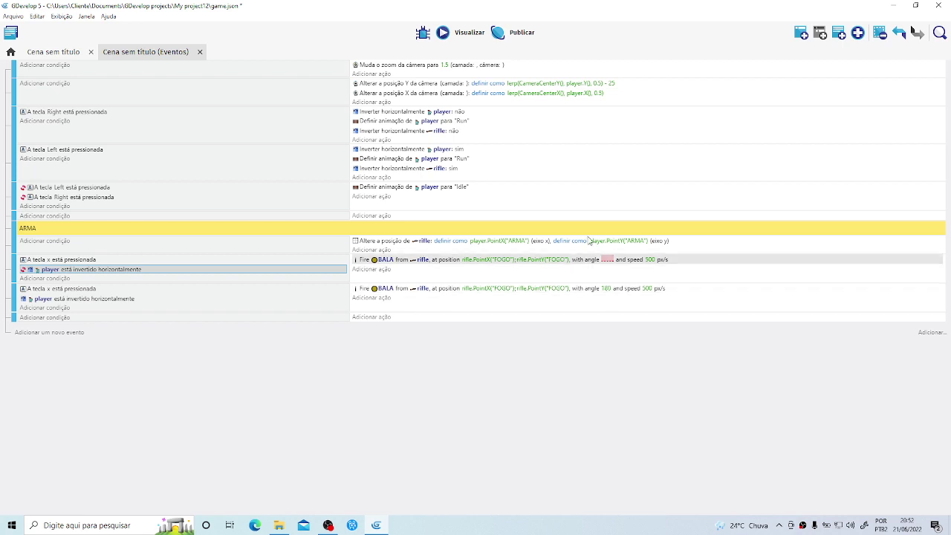
Preview the game, fire while turning left and right and jumping to check the bullets' direction, and close the preview.
{"action": "left_click", "coordinate": [454, 33]}
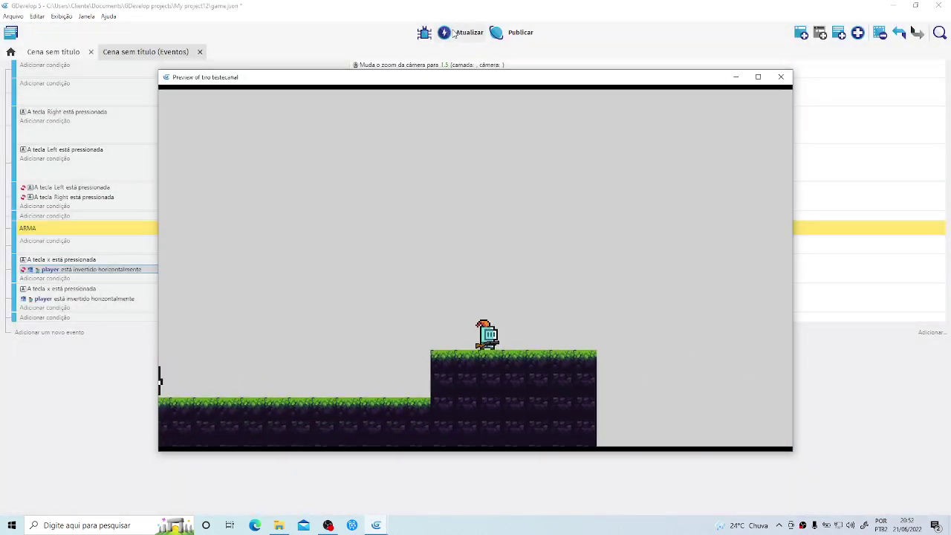
{"action": "key", "text": "x"}
{"action": "key", "text": "space"}
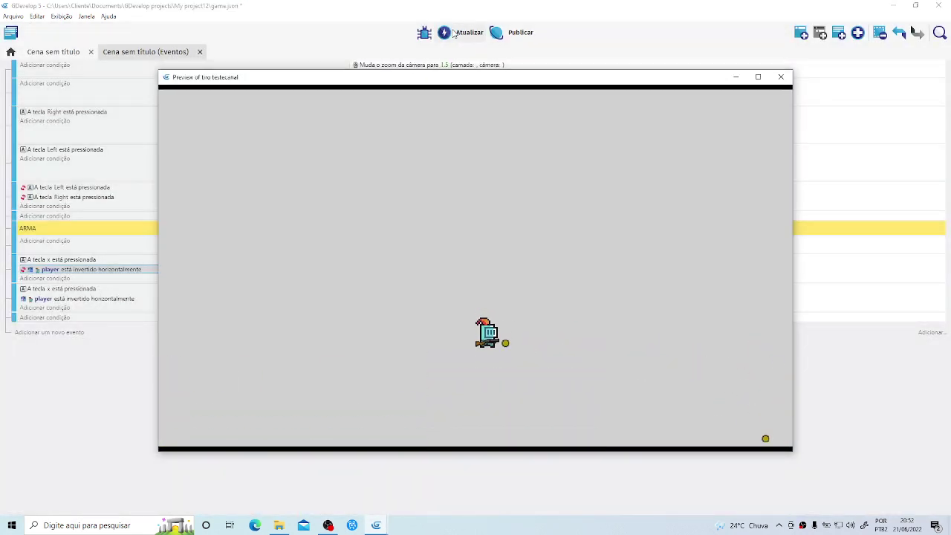
{"action": "key", "text": "Left"}
{"action": "key", "text": "x"}
{"action": "key", "text": "space"}
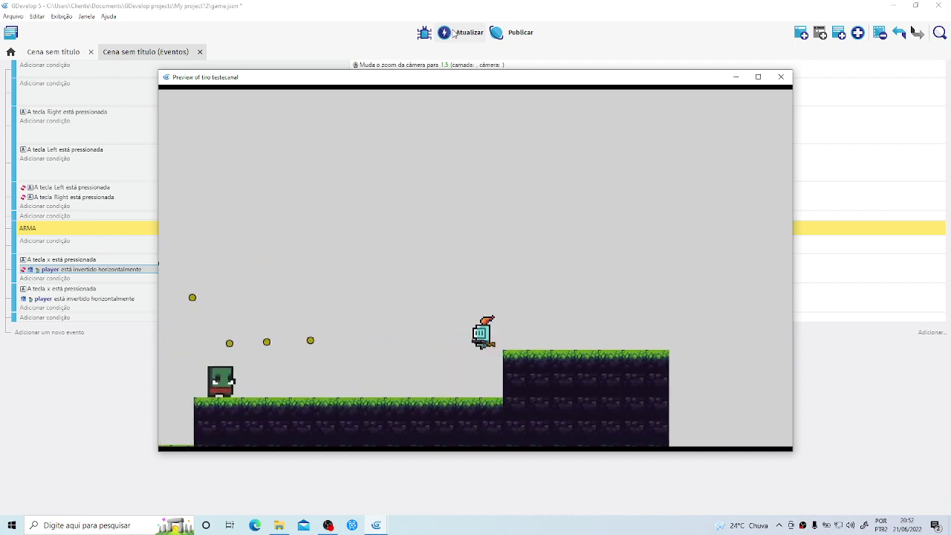
{"action": "key", "text": "Right"}
{"action": "key", "text": "x"}
{"action": "key", "text": "Left"}
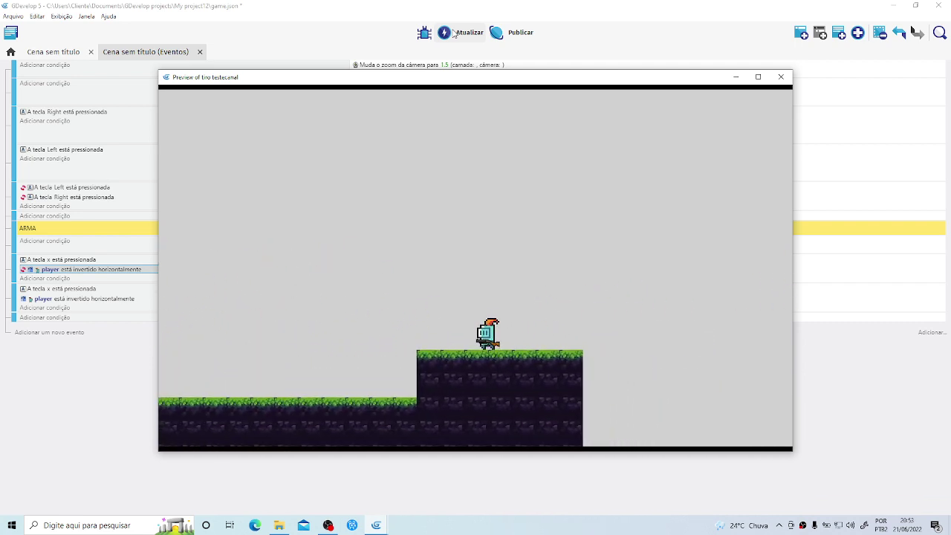
{"action": "left_click", "coordinate": [780, 77]}
Return to the scene editor and create a new Light (Luz) object from scratch.
{"action": "left_click", "coordinate": [67, 54]}
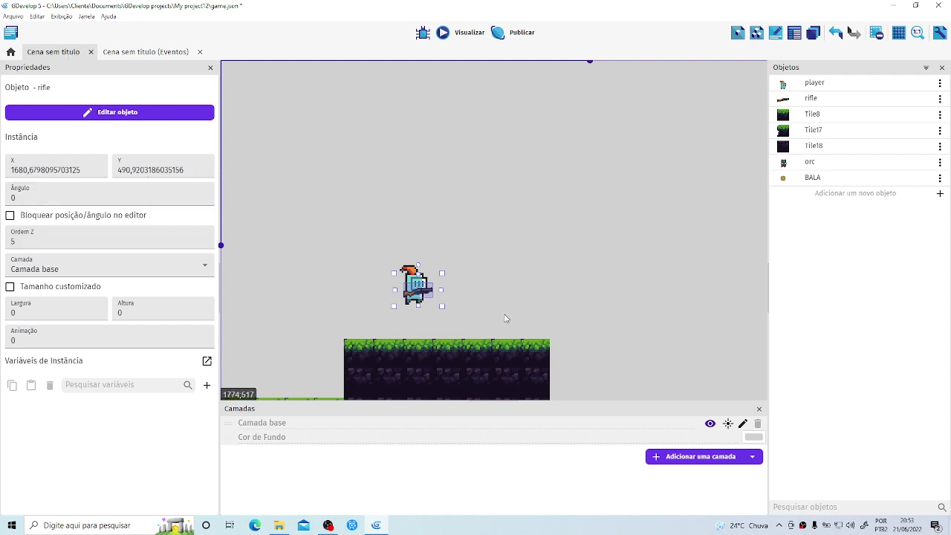
{"action": "left_click", "coordinate": [826, 193]}
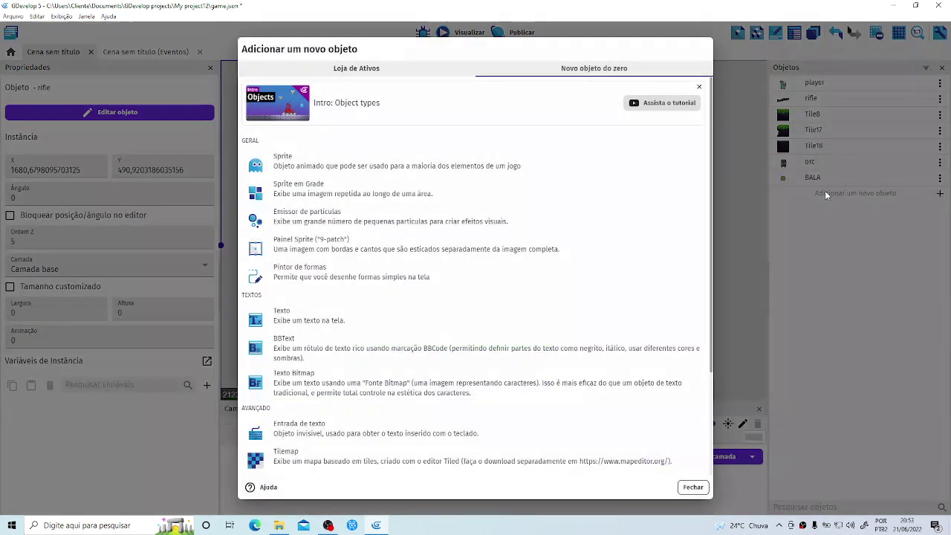
{"action": "left_click", "coordinate": [693, 486]}
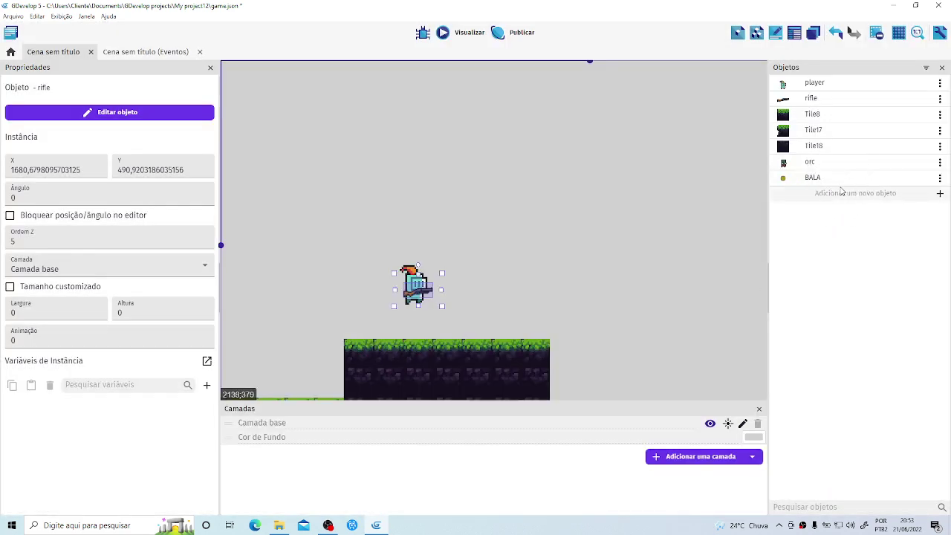
{"action": "left_click", "coordinate": [841, 193]}
{"action": "scroll", "coordinate": [352, 341], "scroll_direction": "down", "scroll_amount": 2}
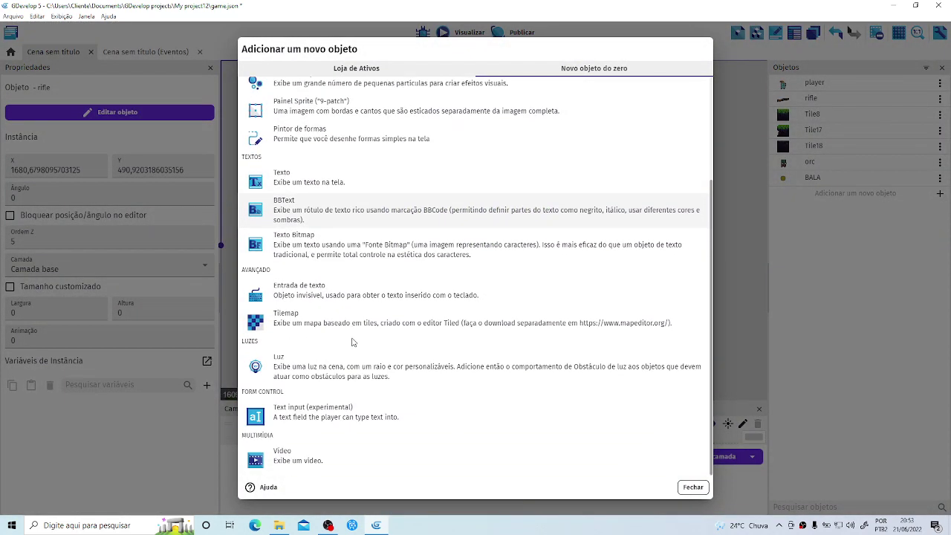
{"action": "left_click", "coordinate": [291, 373]}
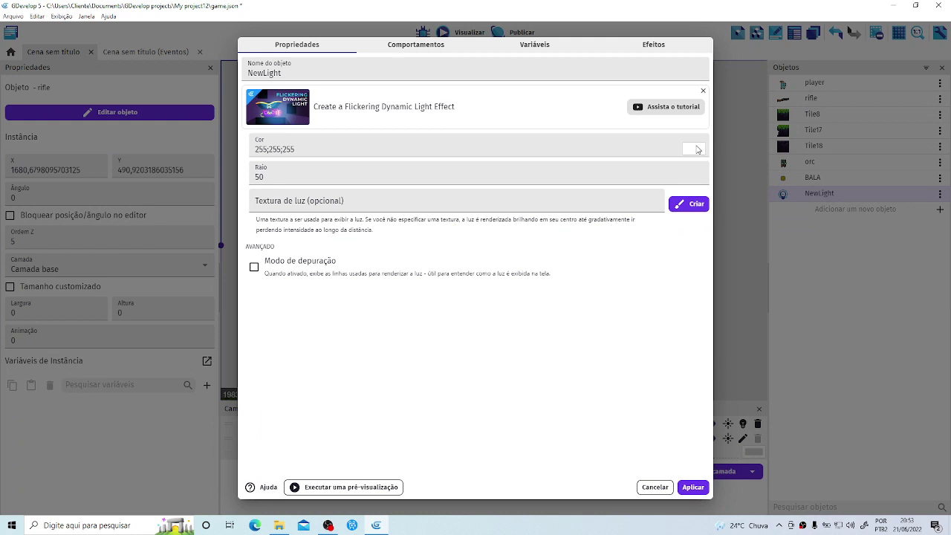
Set the new light's colour to orange, 252;157;0.
{"action": "left_click", "coordinate": [698, 149]}
{"action": "left_click_drag", "start_coordinate": [740, 157], "coordinate": [789, 153]}
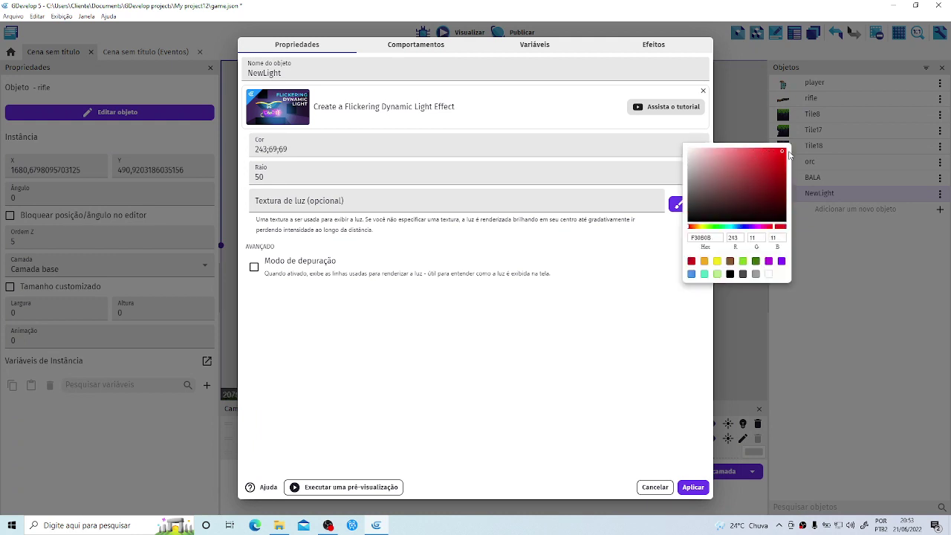
{"action": "left_click", "coordinate": [704, 261]}
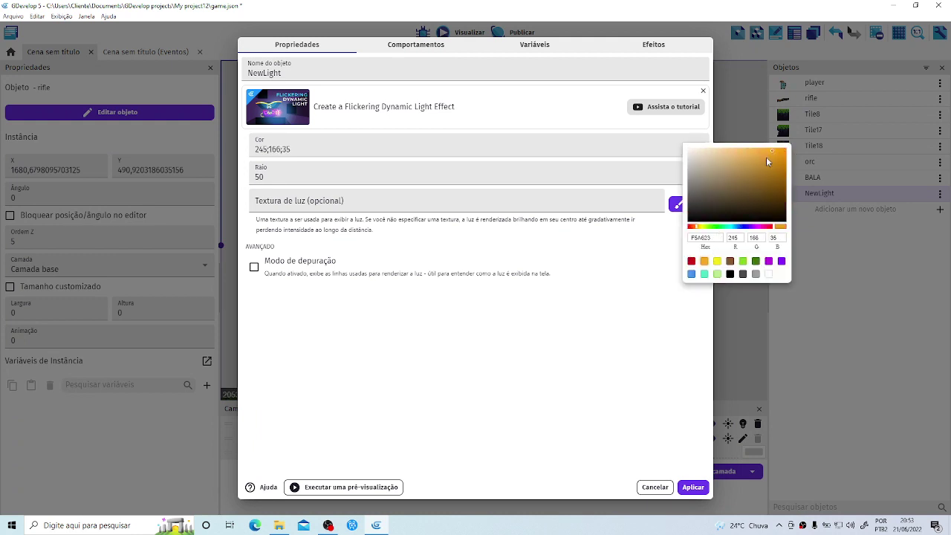
{"action": "left_click", "coordinate": [486, 371]}
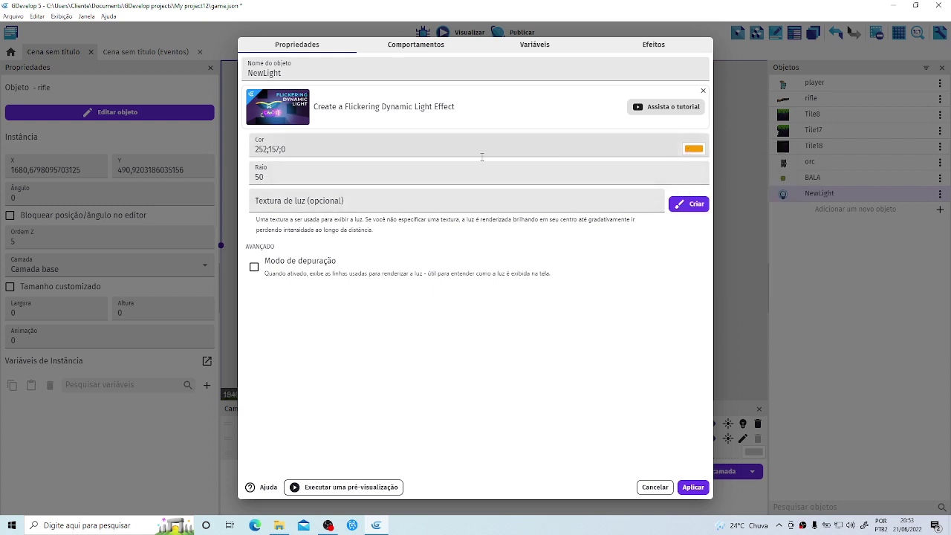
Rename the new orange light object as LUZBALA and apply its settings.
{"action": "left_click", "coordinate": [260, 177]}
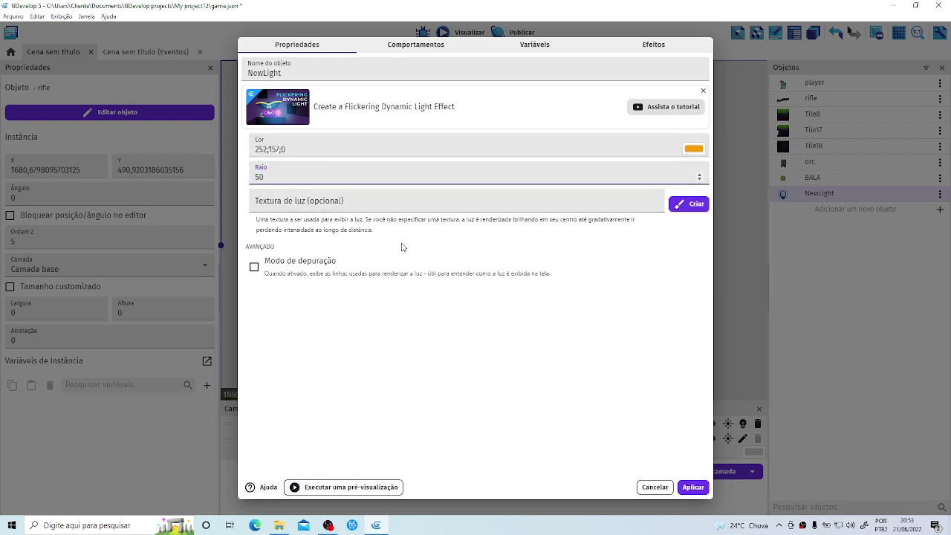
{"action": "left_click_drag", "start_coordinate": [290, 72], "coordinate": [223, 70]}
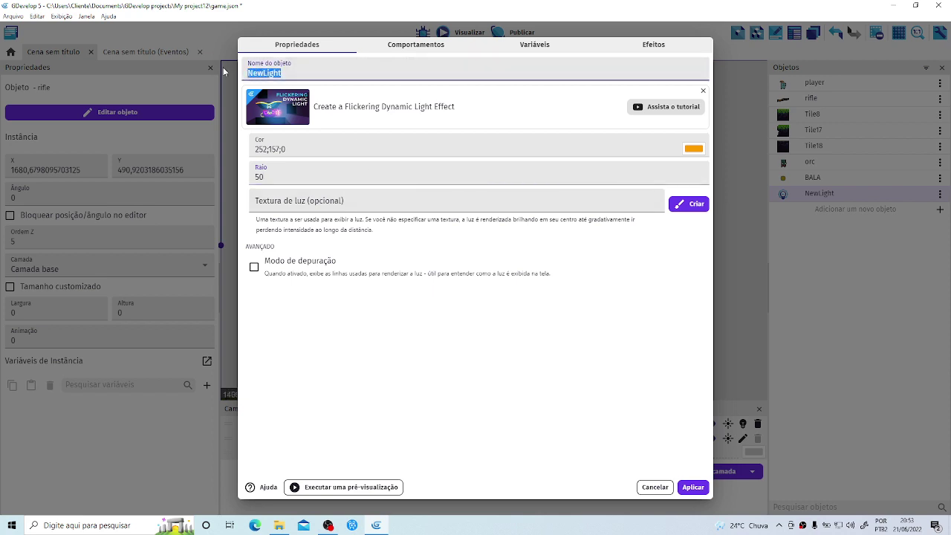
{"action": "type", "text": "LUZBALA"}
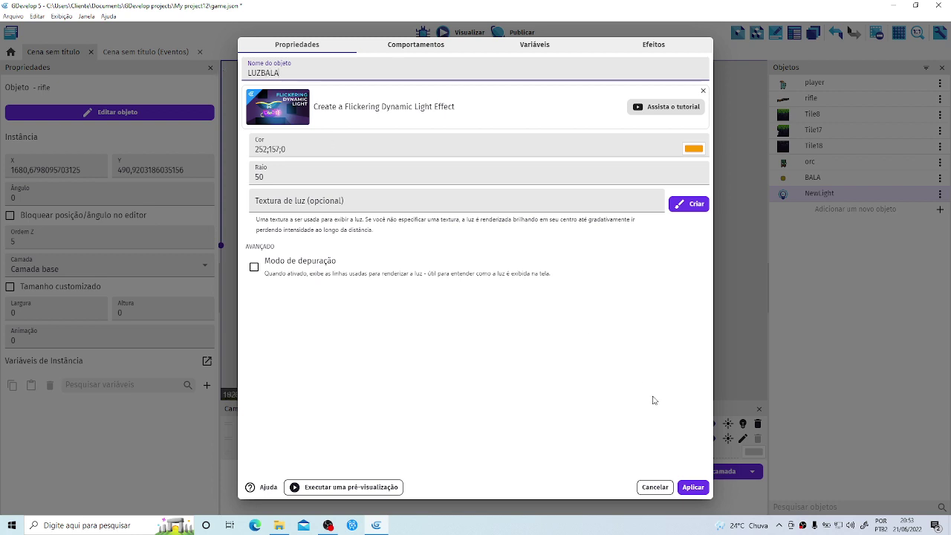
{"action": "left_click", "coordinate": [693, 487]}
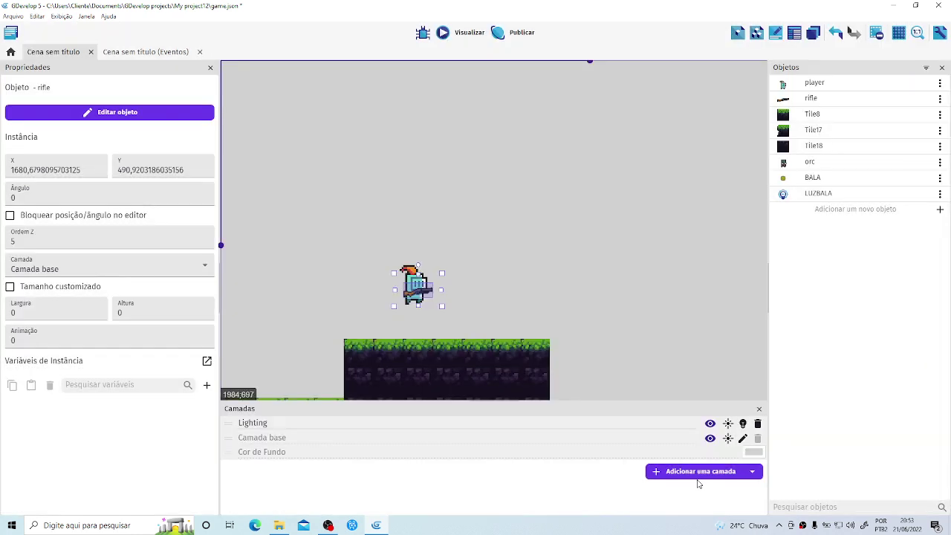
{"action": "left_click_drag", "start_coordinate": [798, 179], "coordinate": [653, 235]}
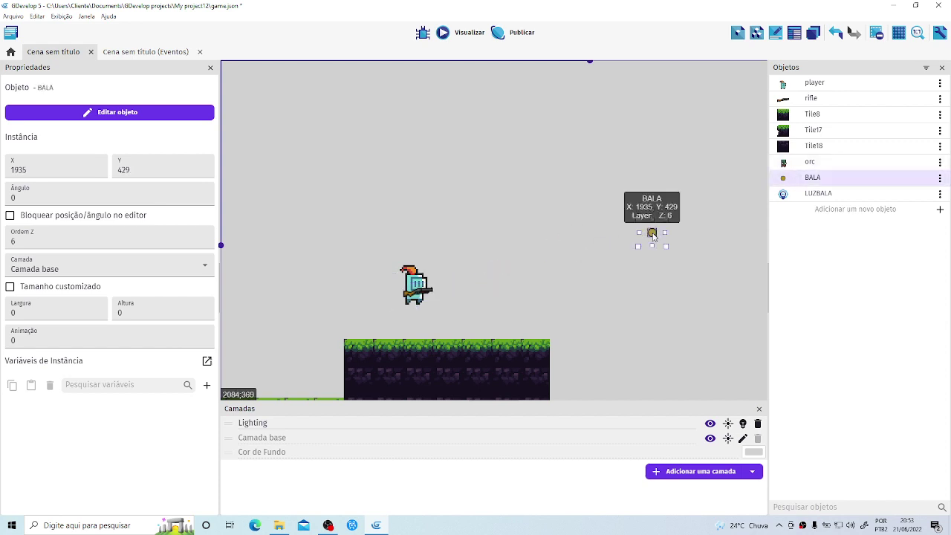
{"action": "key", "text": "Delete"}
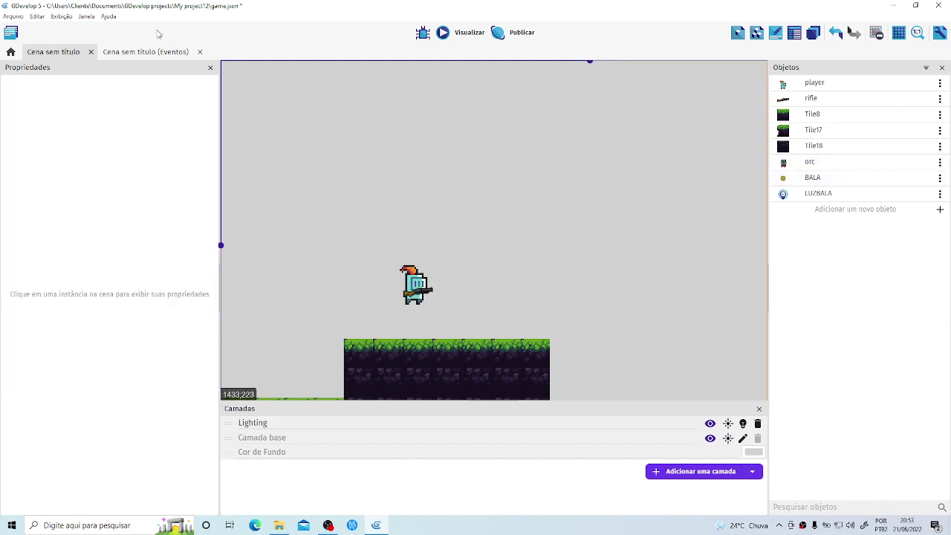
In the scene's events, copy the x key pressed condition from the flipped-player firing event into the empty last event.
{"action": "left_click", "coordinate": [140, 52]}
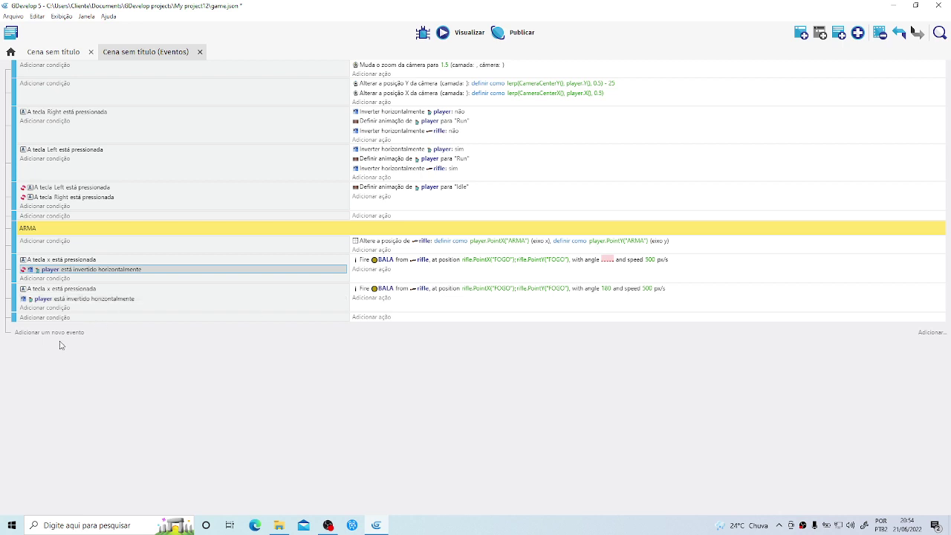
{"action": "right_click", "coordinate": [67, 291]}
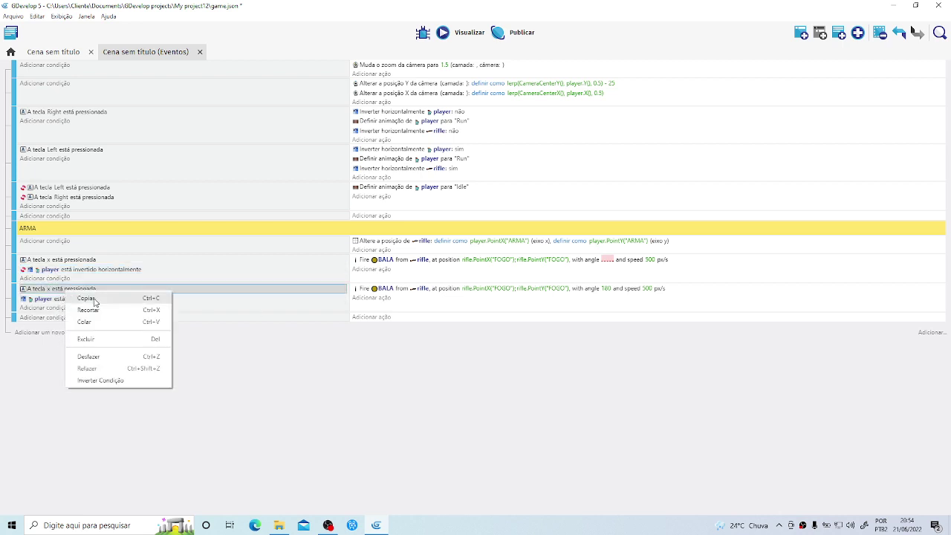
{"action": "left_click", "coordinate": [95, 300]}
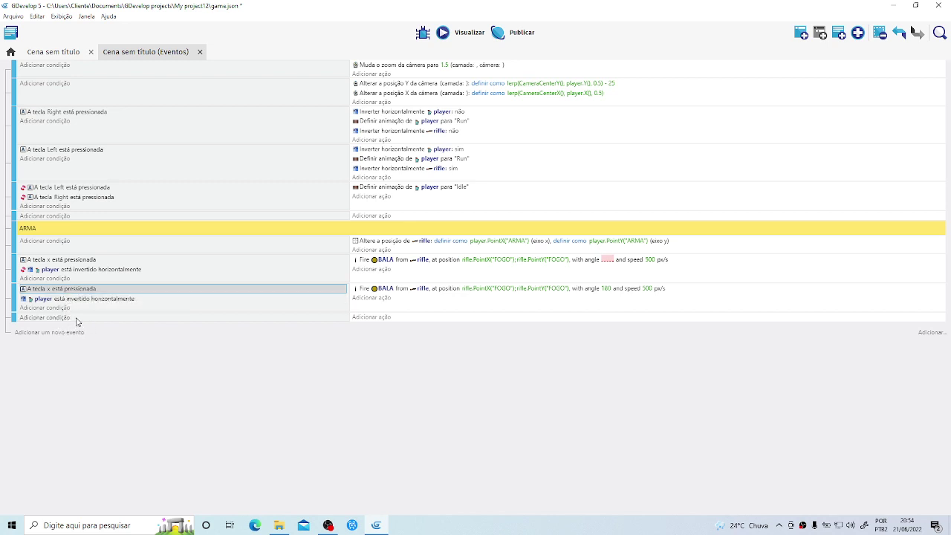
{"action": "left_click", "coordinate": [83, 318]}
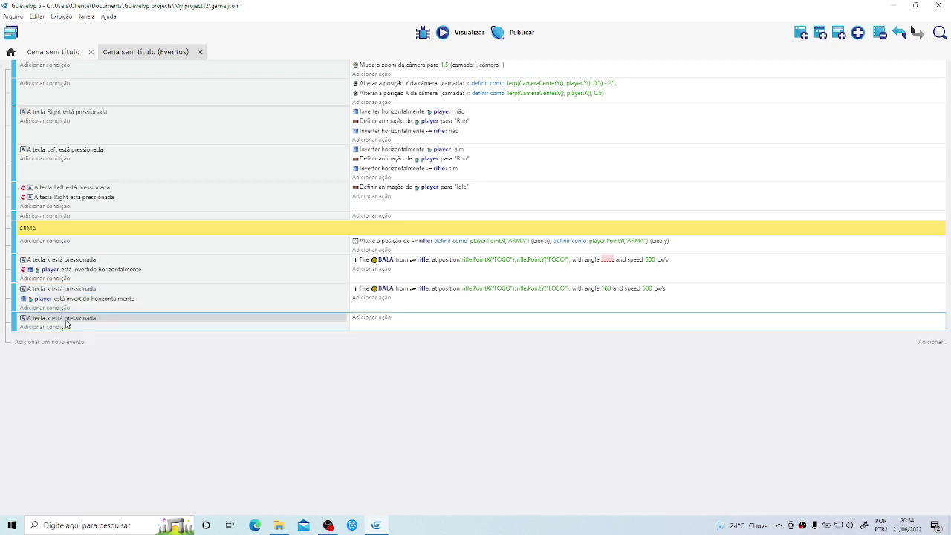
{"action": "left_click", "coordinate": [356, 317]}
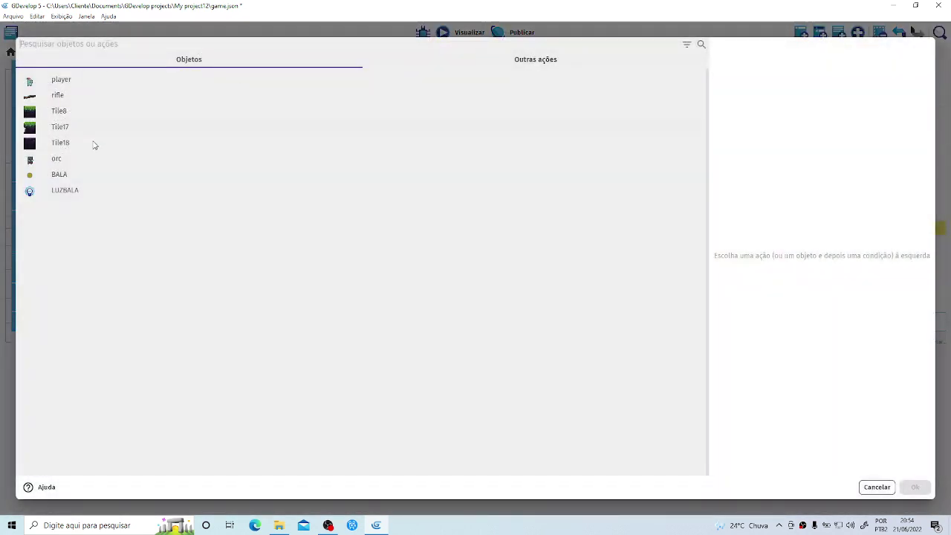
{"action": "left_click", "coordinate": [67, 190]}
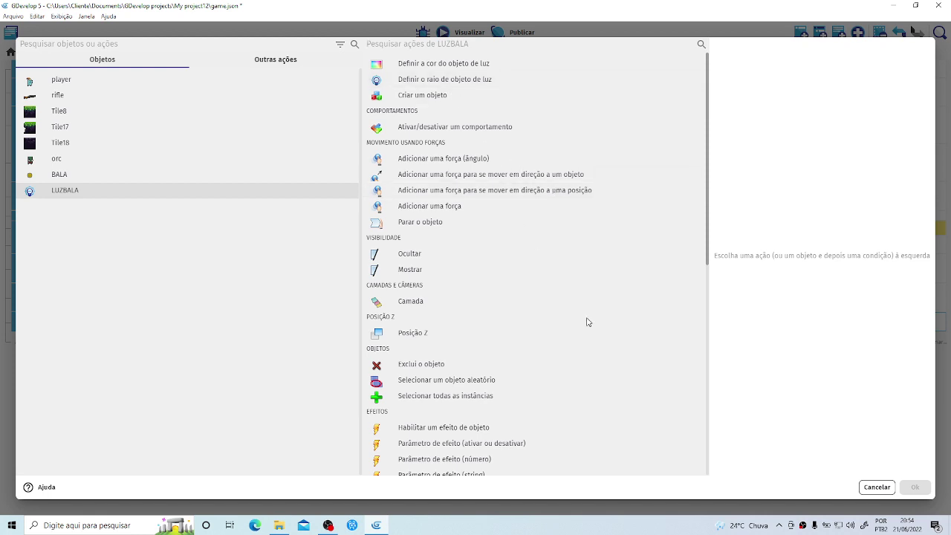
{"action": "left_click", "coordinate": [876, 487]}
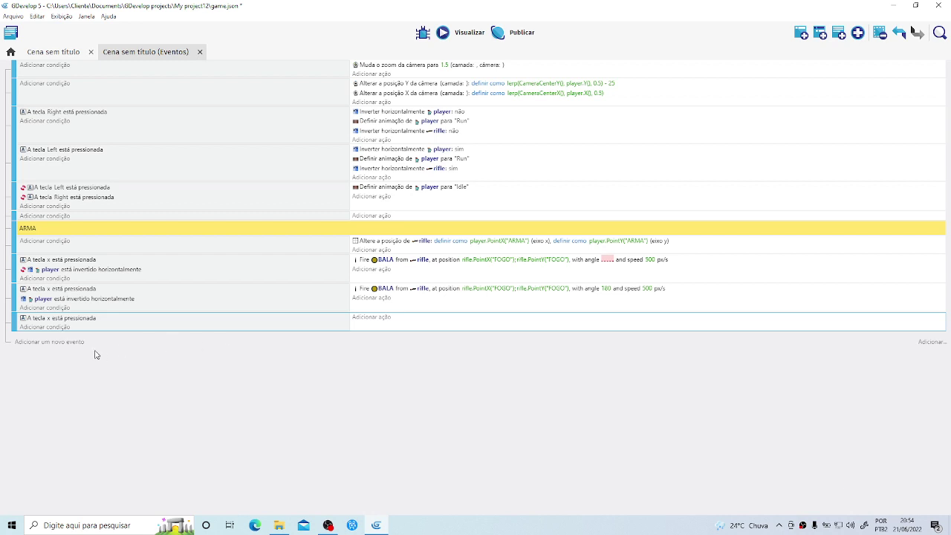
{"action": "left_click", "coordinate": [75, 320]}
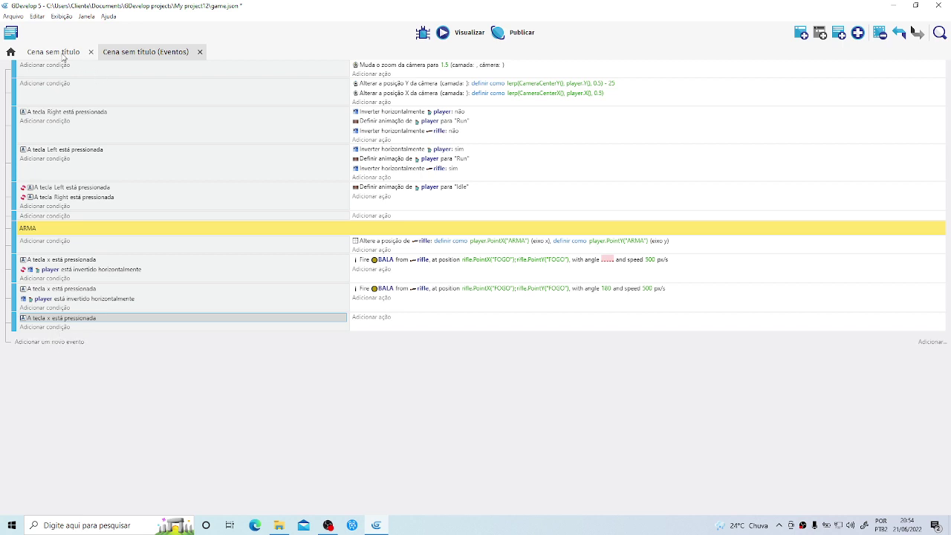
Place LUZBALA in the scene at the rifle's muzzle, at about X 1698, Y 490, and set its radius to 10.
{"action": "key", "text": "ctrl+shift+Tab"}
{"action": "left_click_drag", "start_coordinate": [807, 193], "coordinate": [438, 290]}
{"action": "double_click", "coordinate": [438, 290]}
{"action": "left_click_drag", "start_coordinate": [266, 177], "coordinate": [246, 176]}
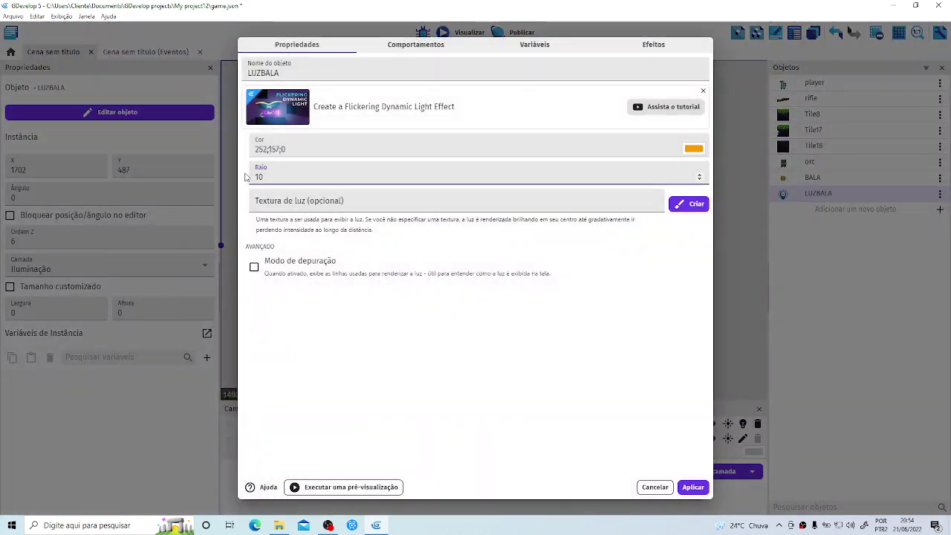
{"action": "left_click", "coordinate": [691, 487]}
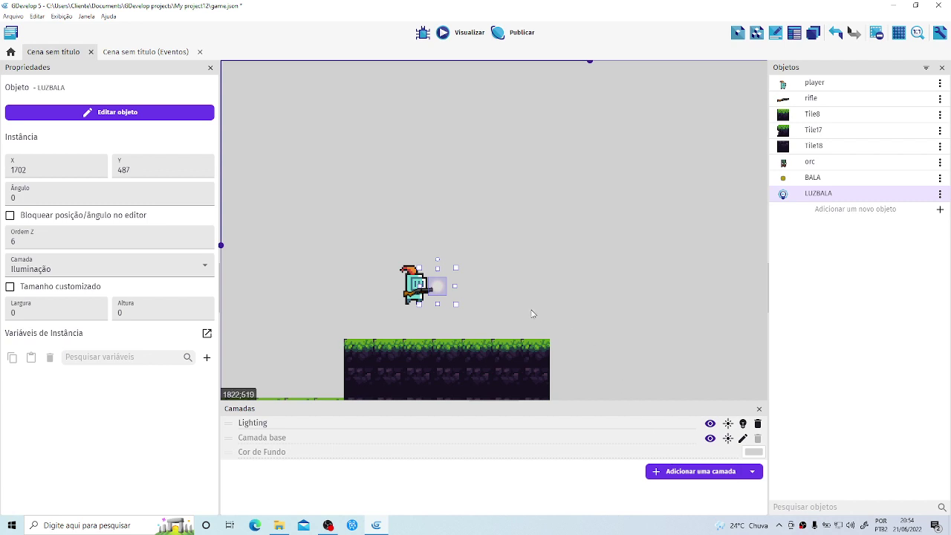
{"action": "left_click_drag", "start_coordinate": [441, 289], "coordinate": [437, 291]}
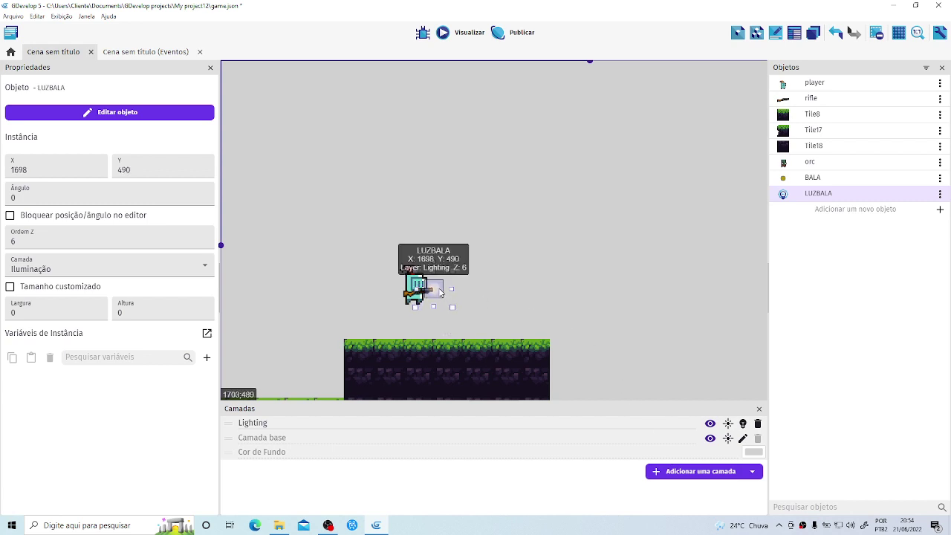
Invert the x key condition in the last event so it requires the key not to be pressed.
{"action": "left_click", "coordinate": [148, 54]}
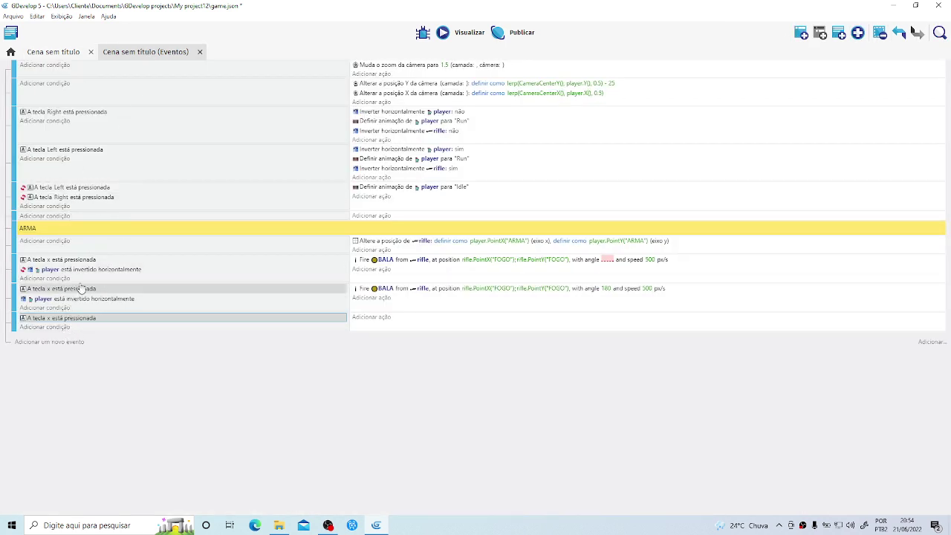
{"action": "double_click", "coordinate": [71, 320]}
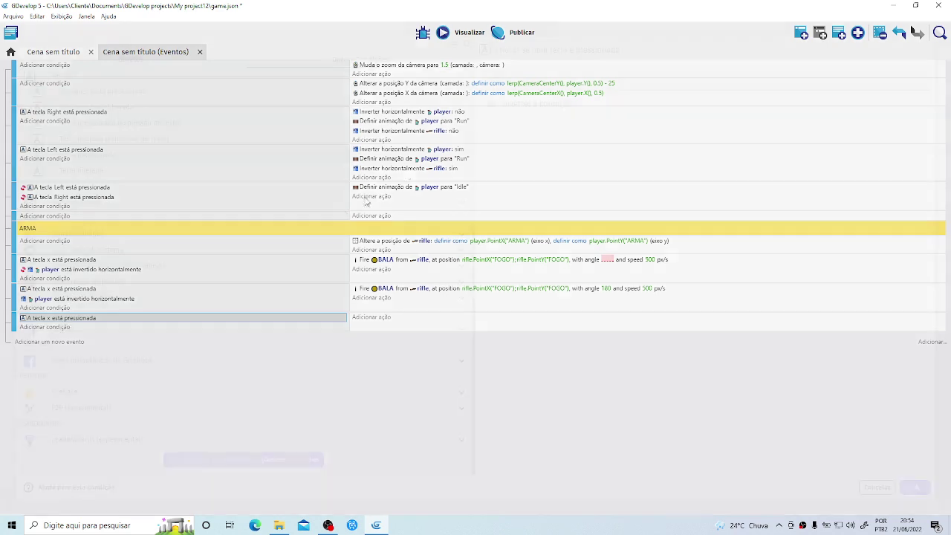
{"action": "left_click", "coordinate": [490, 104]}
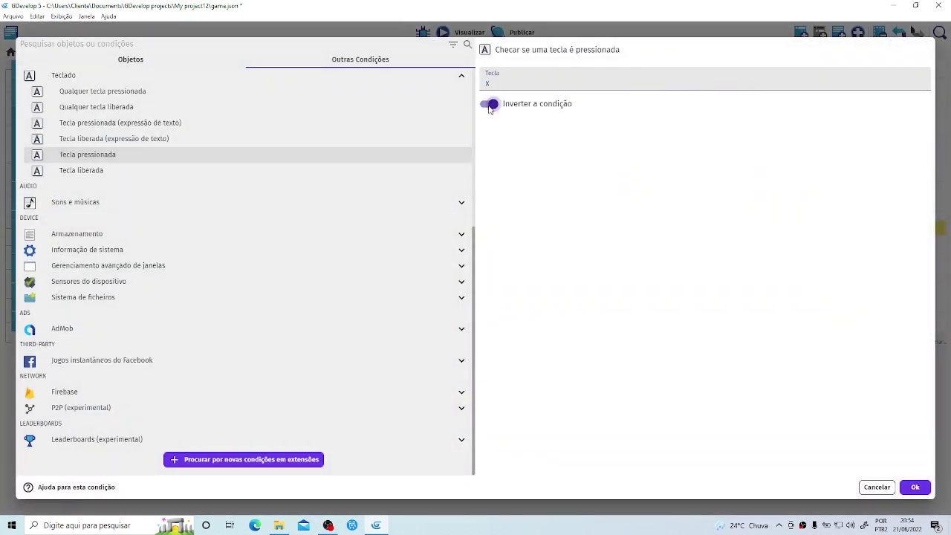
{"action": "left_click", "coordinate": [914, 488]}
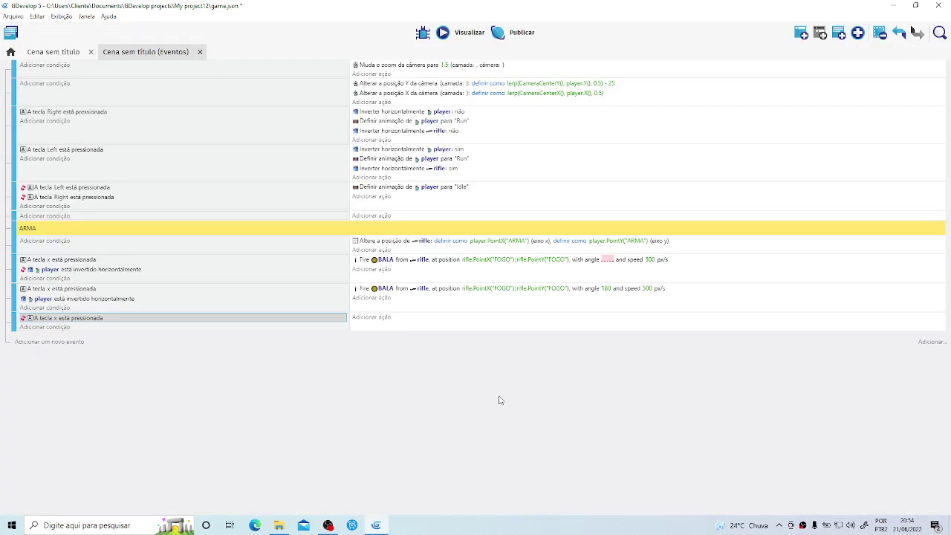
Add an action to the inverted x key event that sets LUZBALA's light radius to 0.
{"action": "left_click", "coordinate": [380, 317]}
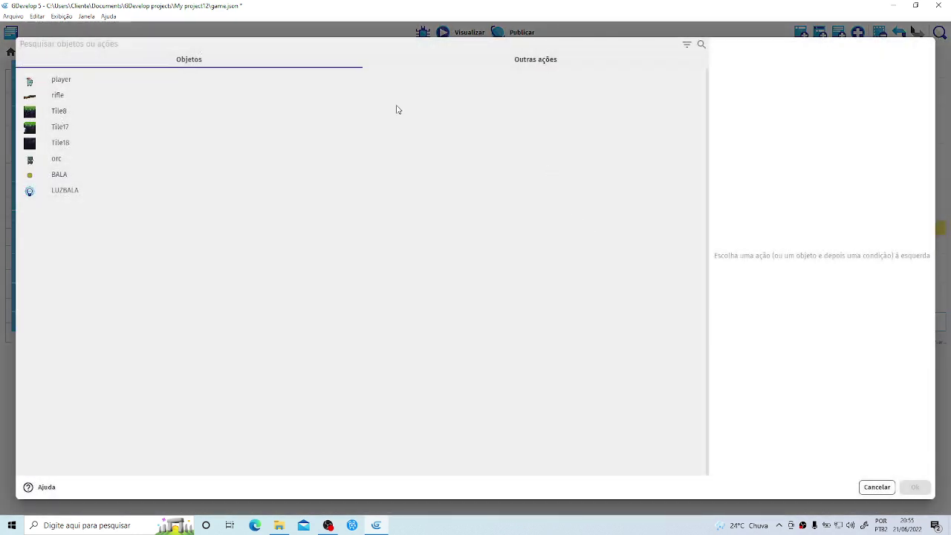
{"action": "left_click", "coordinate": [81, 189]}
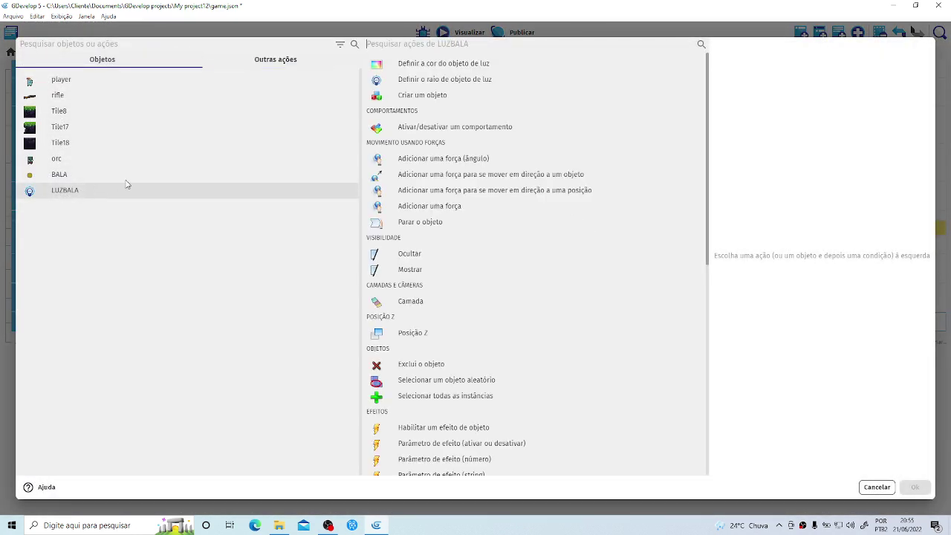
{"action": "left_click", "coordinate": [430, 80]}
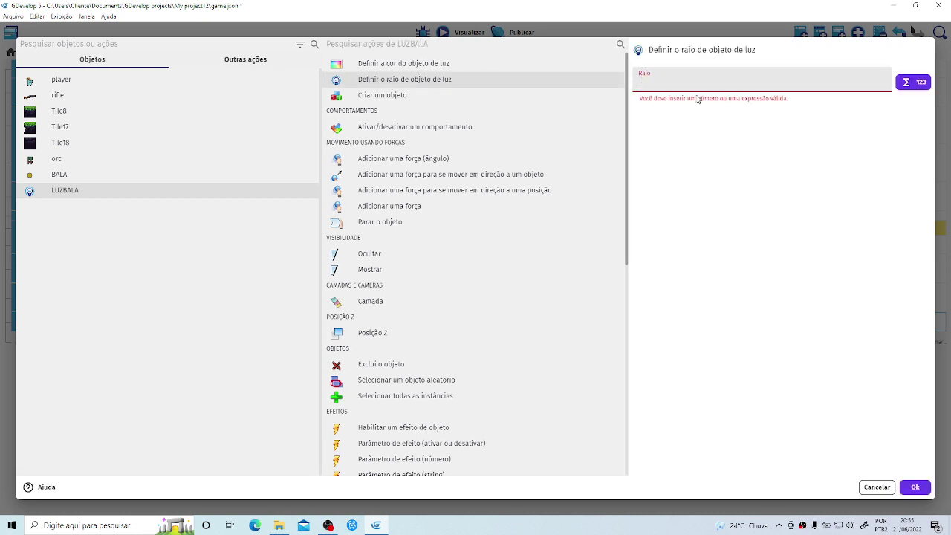
{"action": "type", "text": "0"}
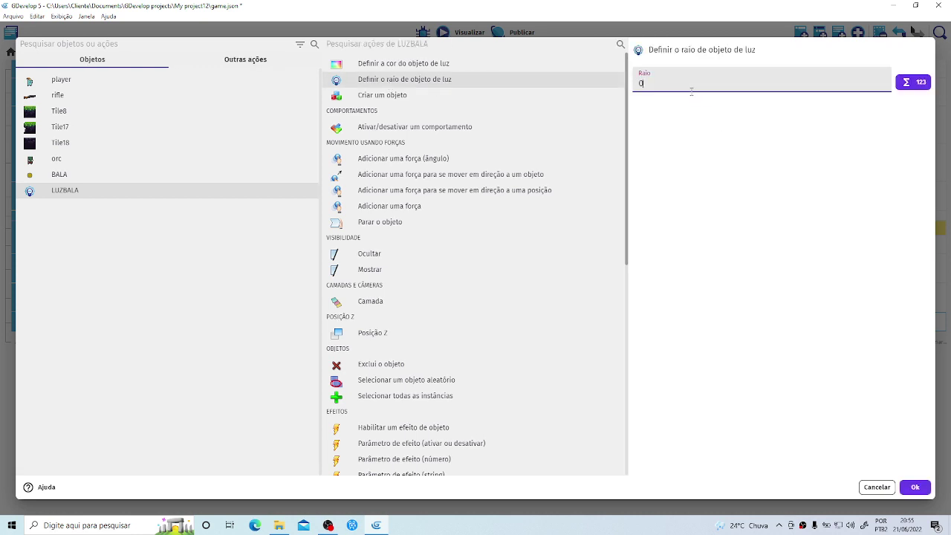
{"action": "left_click", "coordinate": [915, 487]}
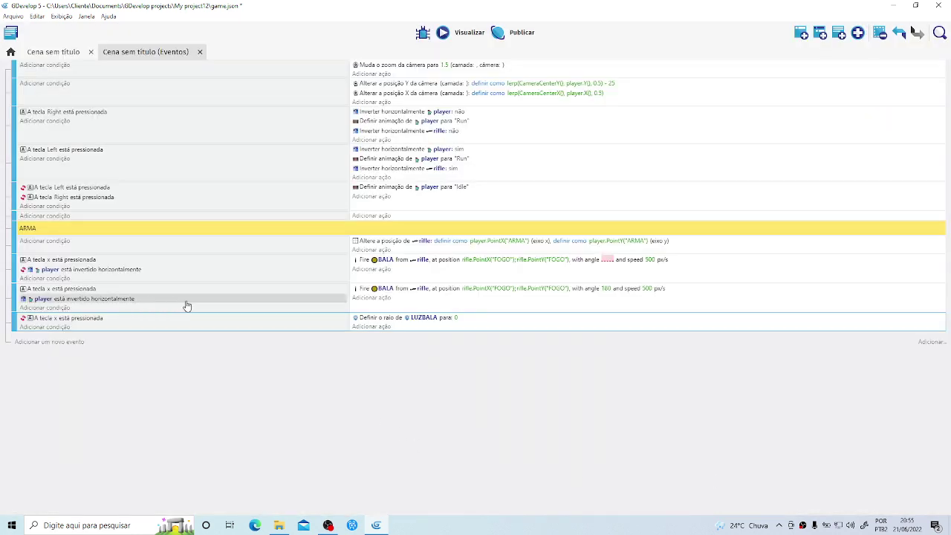
Add a new event at the end and paste the non-inverted x key pressed condition into it.
{"action": "right_click", "coordinate": [78, 292]}
{"action": "left_click", "coordinate": [90, 301]}
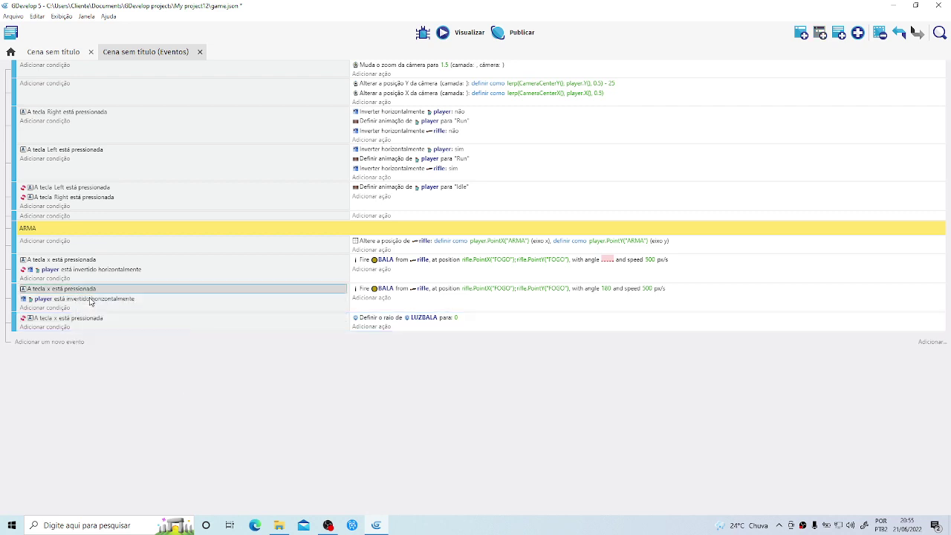
{"action": "left_click", "coordinate": [46, 342]}
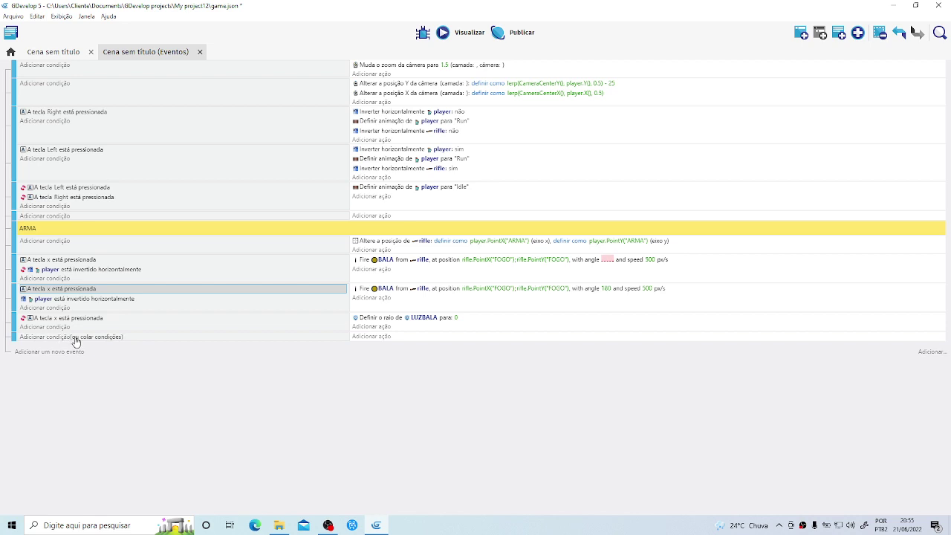
{"action": "left_click", "coordinate": [71, 338]}
{"action": "key", "text": "ctrl+v"}
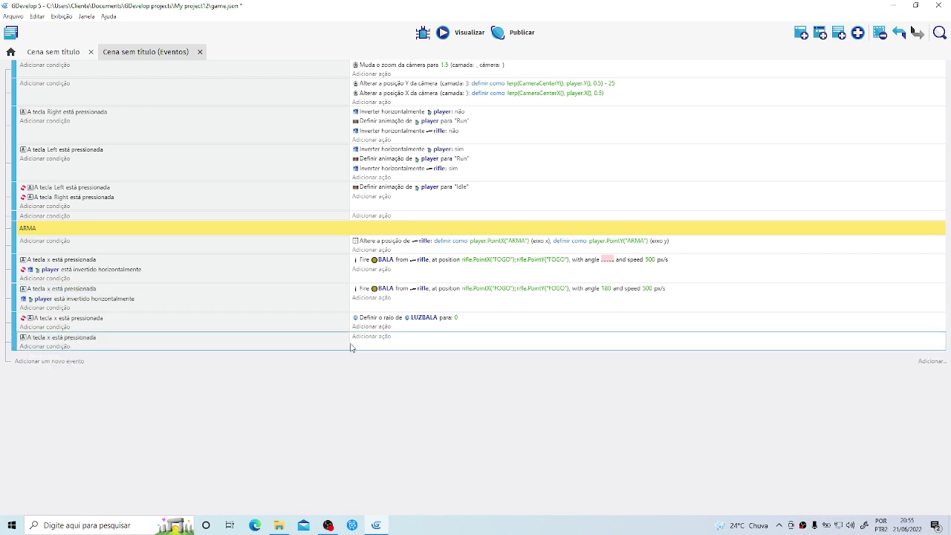
Copy the LUZBALA radius action into the new x key event and set its radius to 10.
{"action": "left_click", "coordinate": [377, 320]}
{"action": "right_click", "coordinate": [377, 322]}
{"action": "left_click", "coordinate": [383, 338]}
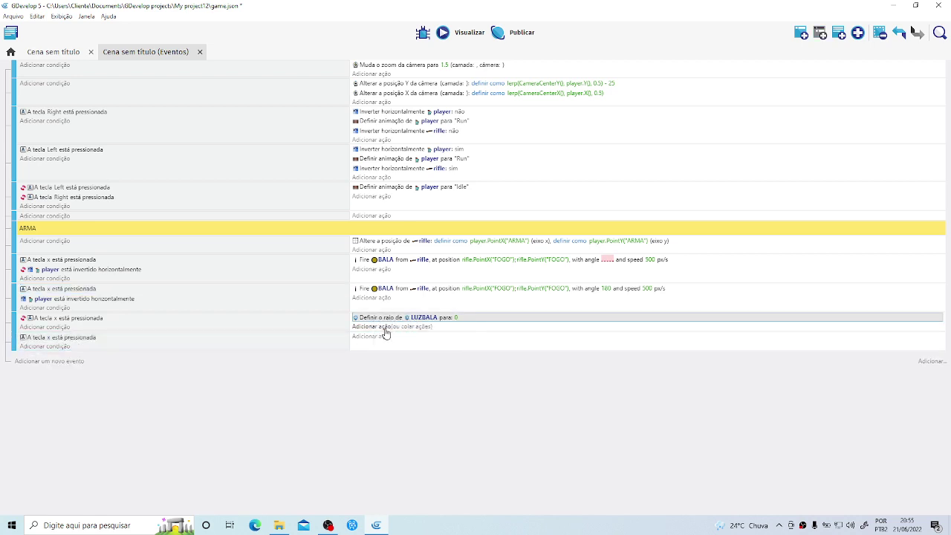
{"action": "left_click", "coordinate": [399, 339]}
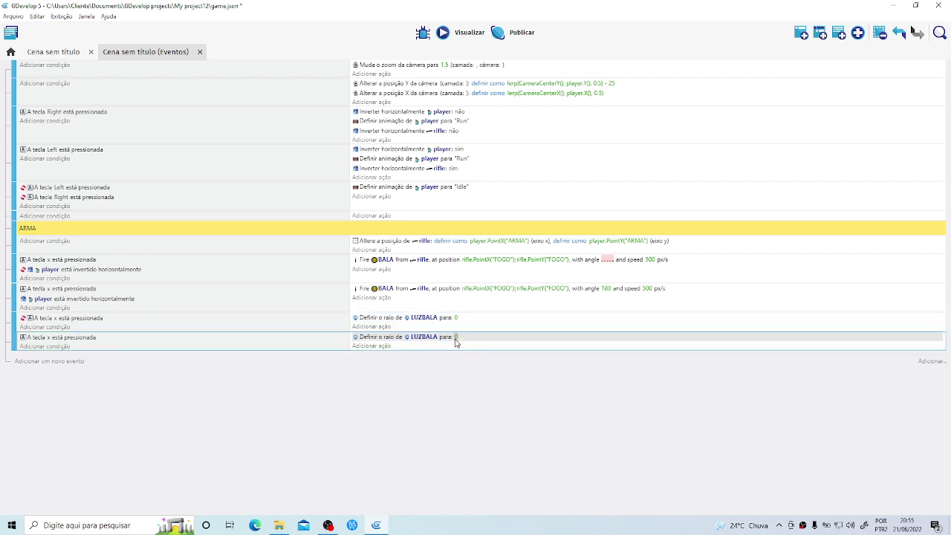
{"action": "left_click", "coordinate": [455, 338]}
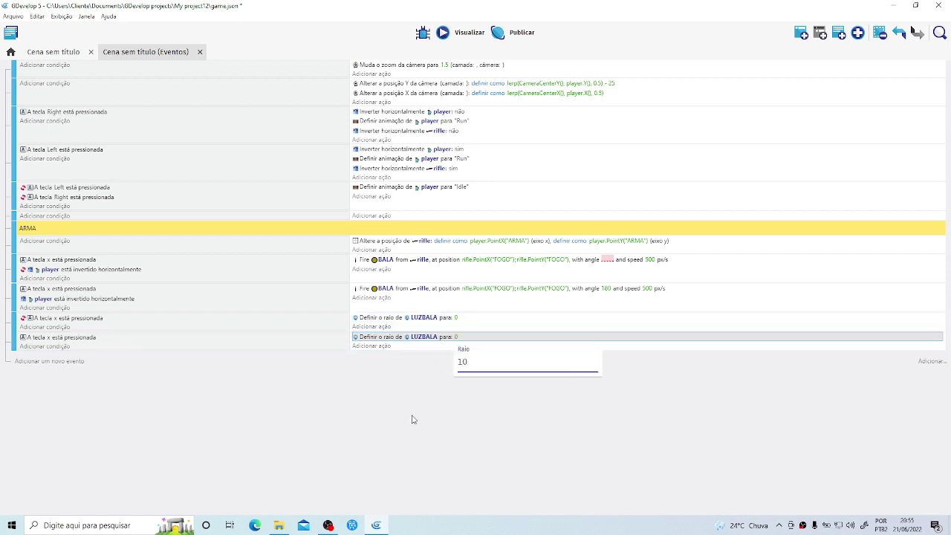
{"action": "left_click", "coordinate": [401, 440]}
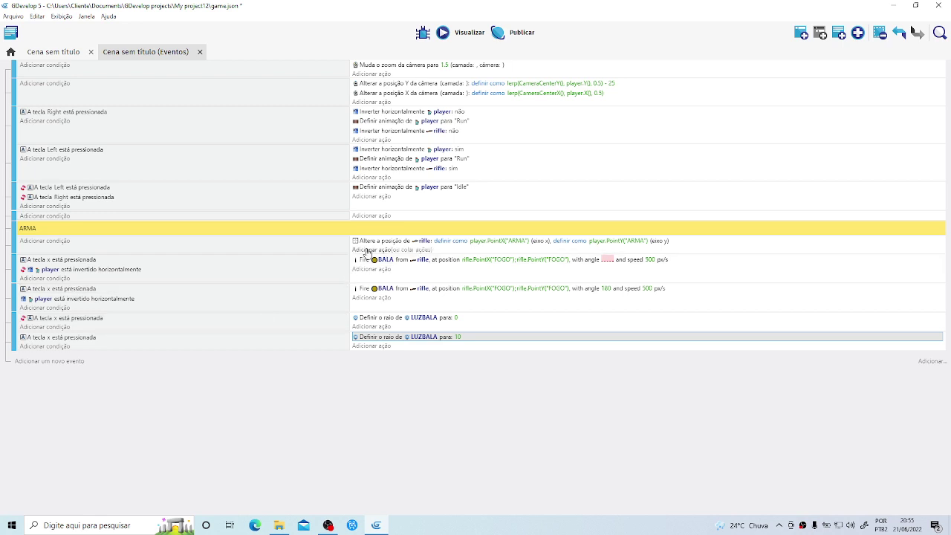
{"action": "left_click", "coordinate": [52, 52]}
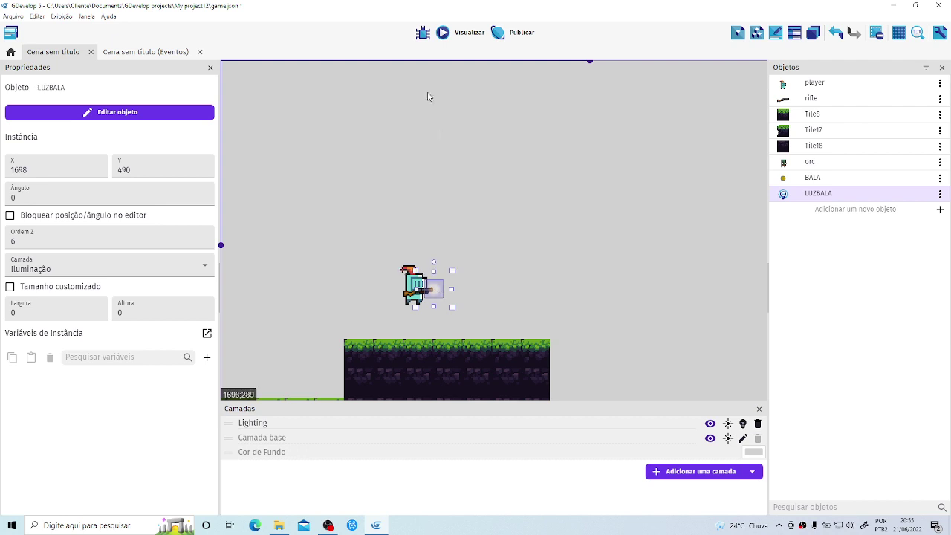
{"action": "left_click", "coordinate": [139, 52]}
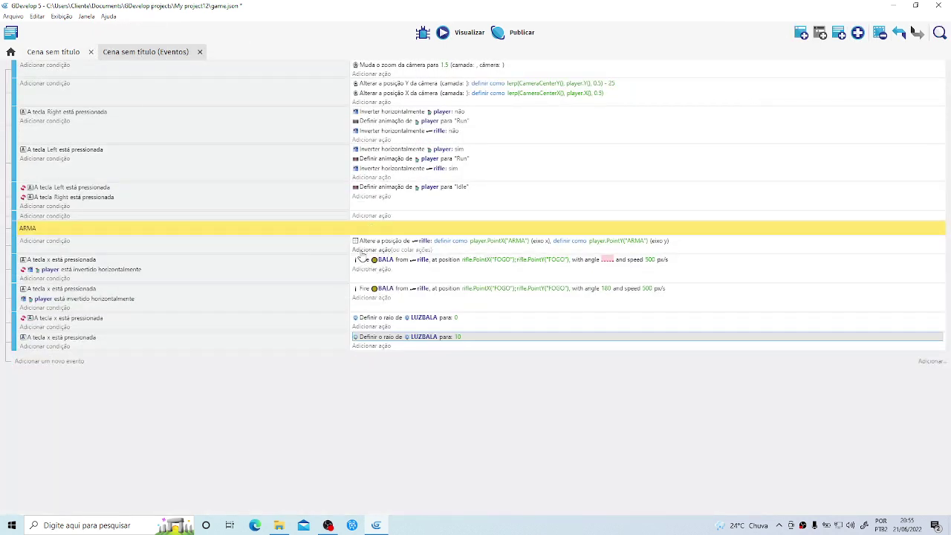
Add a position action for LUZBALA to the first ARMA event, using the "= (definir como)" operator for both X and Y.
{"action": "left_click", "coordinate": [368, 249]}
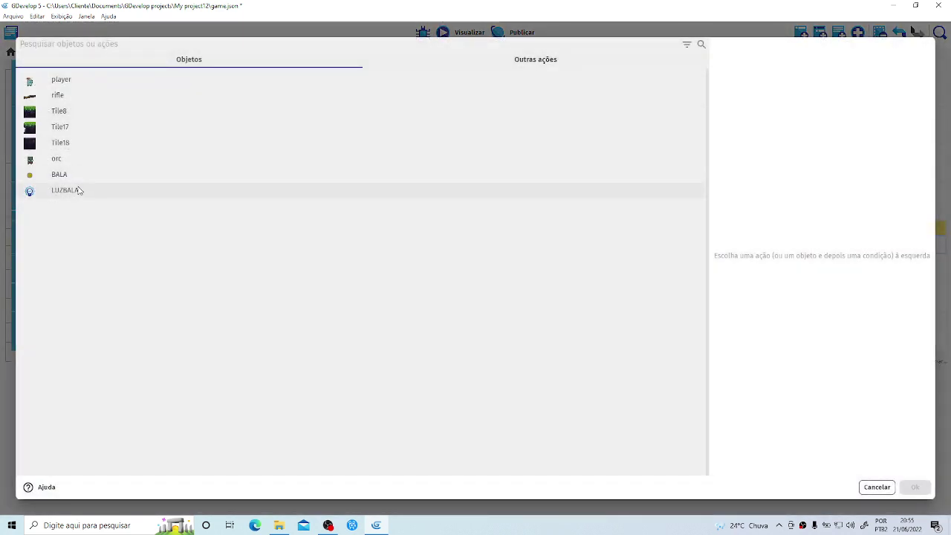
{"action": "left_click", "coordinate": [78, 190]}
{"action": "scroll", "coordinate": [431, 327], "scroll_direction": "down", "scroll_amount": 5}
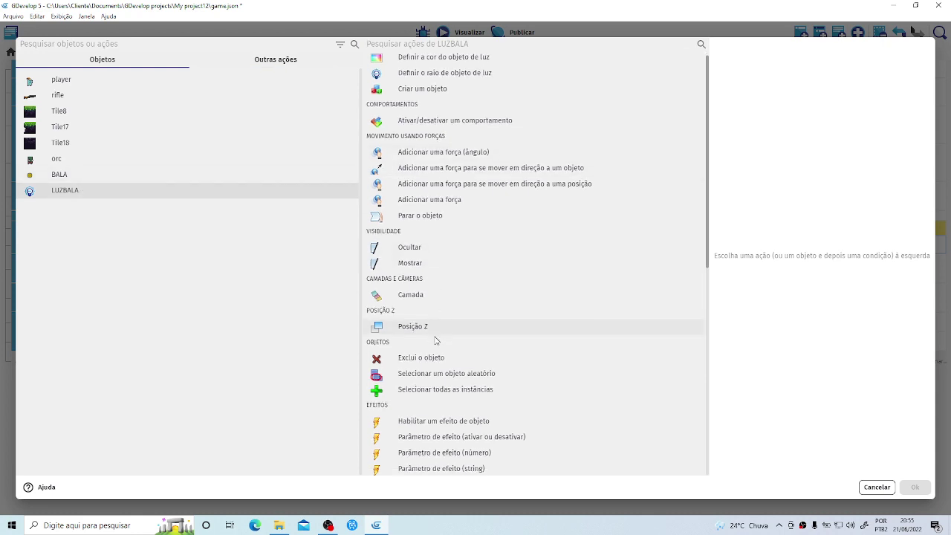
{"action": "left_click", "coordinate": [416, 307]}
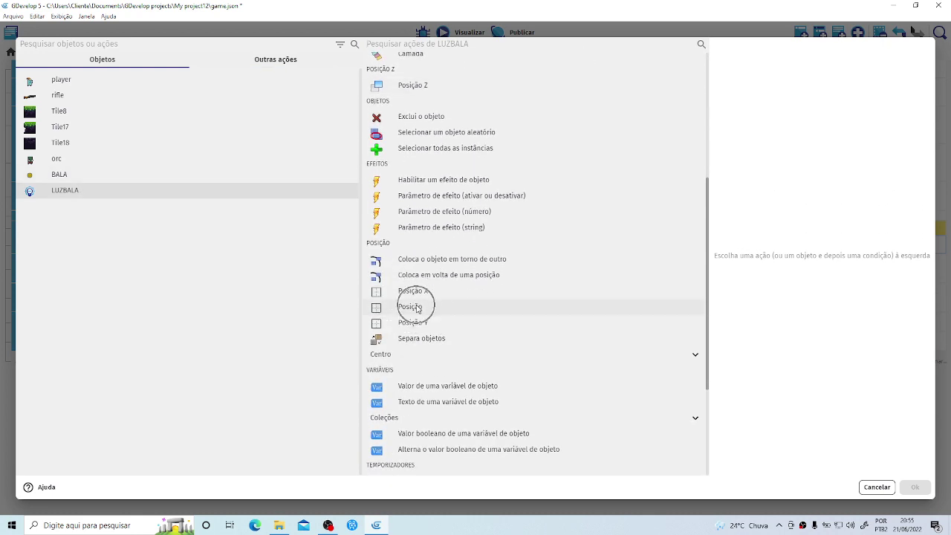
{"action": "left_click", "coordinate": [759, 83]}
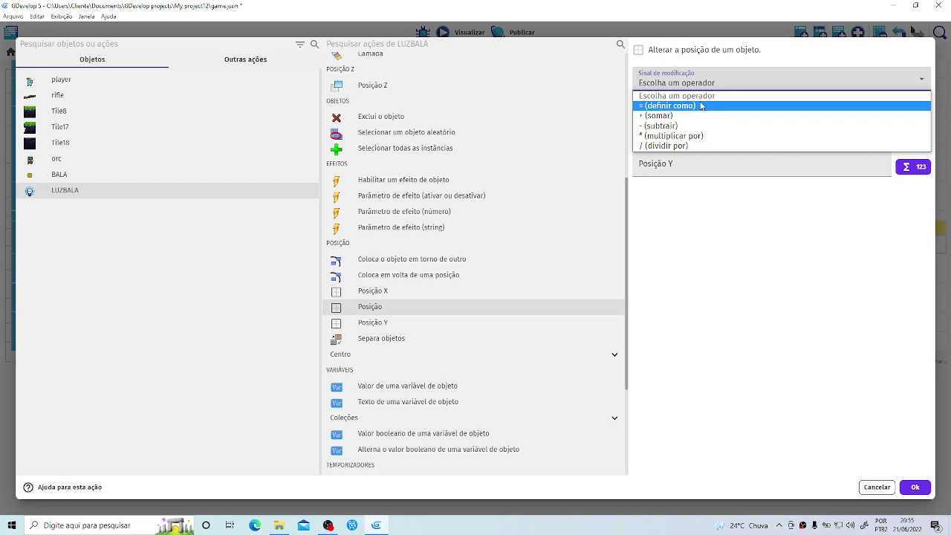
{"action": "left_click", "coordinate": [702, 103]}
{"action": "left_click", "coordinate": [699, 140]}
{"action": "left_click", "coordinate": [668, 162]}
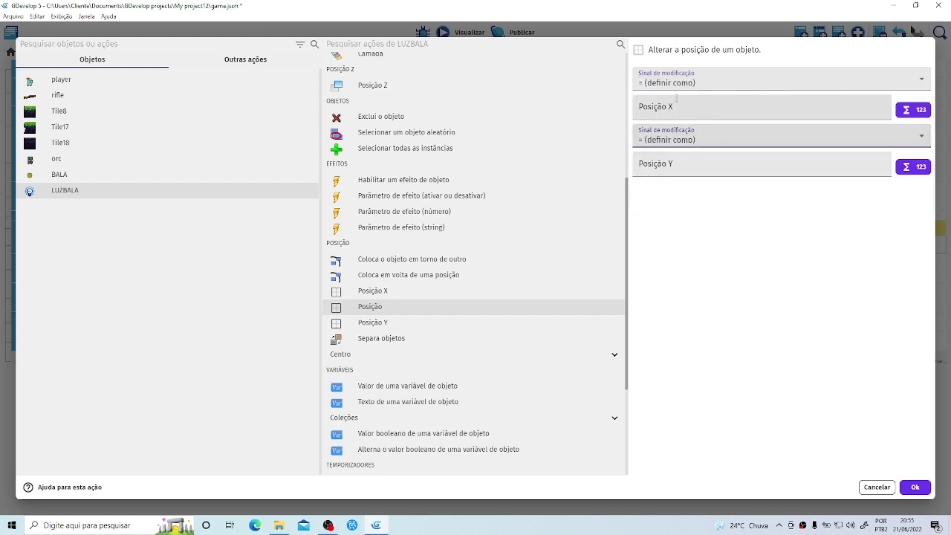
Set the LUZBALA action's X position to rifle.PointX("FOGO").
{"action": "left_click", "coordinate": [676, 104]}
{"action": "type", "text": "A"}
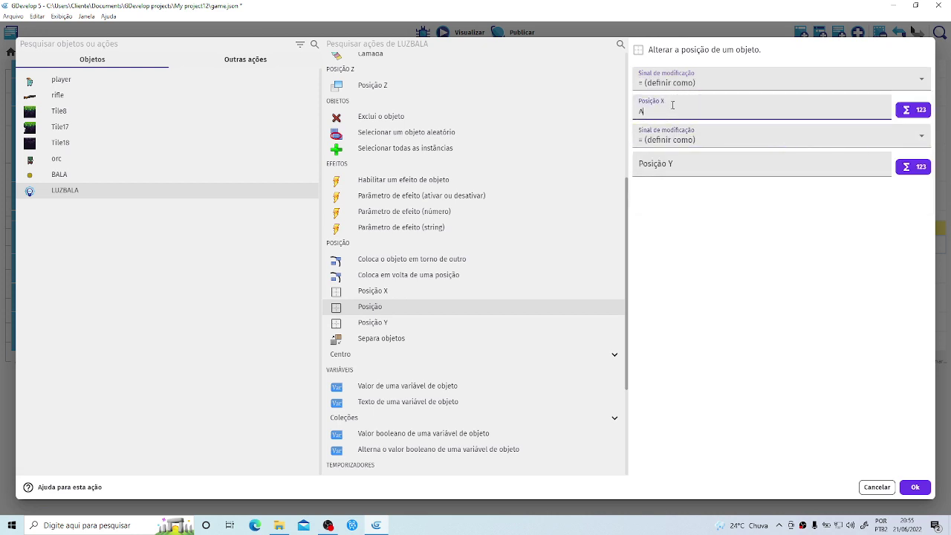
{"action": "type", "text": "RMA"}
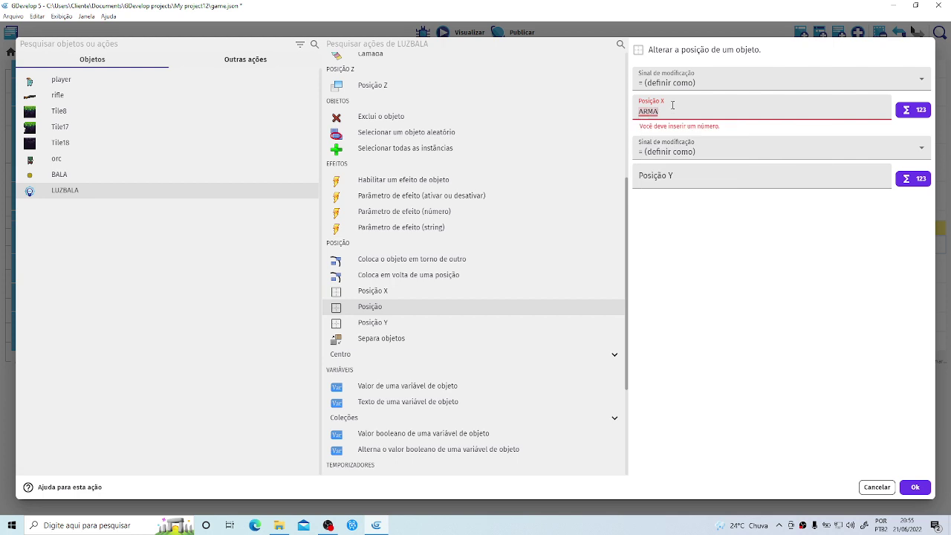
{"action": "key", "text": "BackSpace"}
{"action": "key", "text": "BackSpace"}
{"action": "key", "text": "BackSpace"}
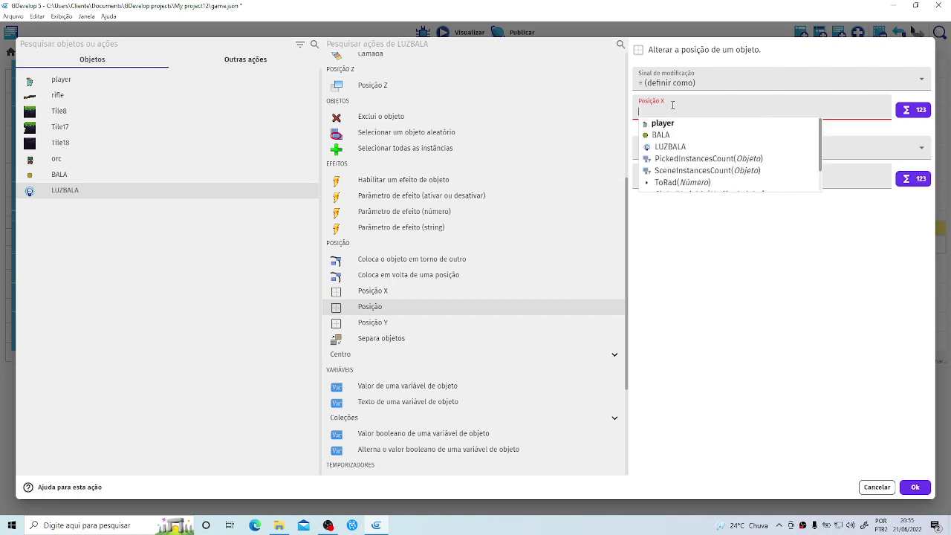
{"action": "type", "text": "RIF"}
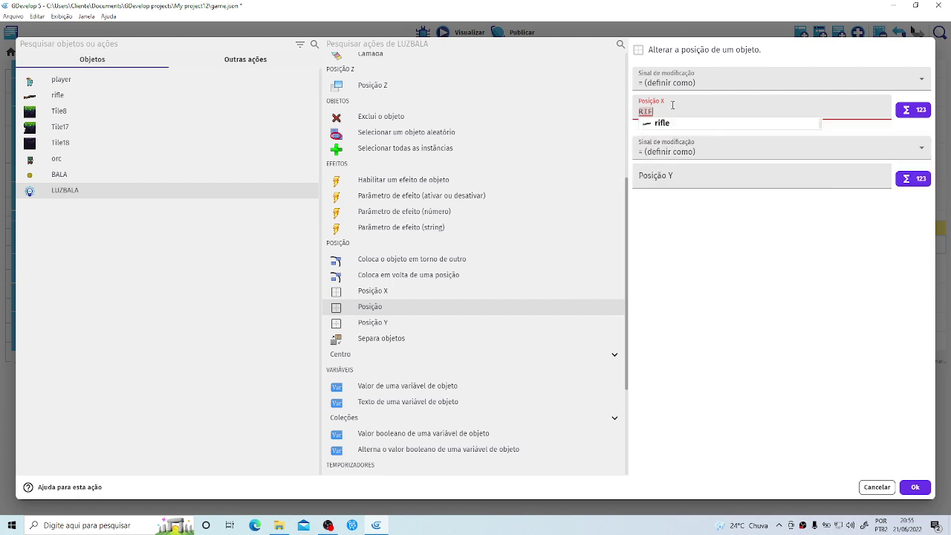
{"action": "left_click", "coordinate": [662, 123]}
{"action": "type", "text": "."}
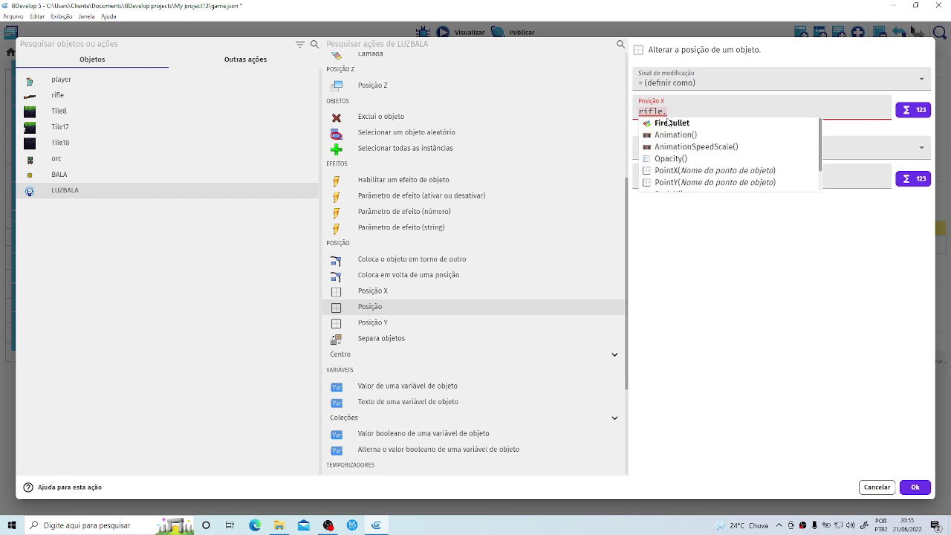
{"action": "left_click", "coordinate": [678, 170]}
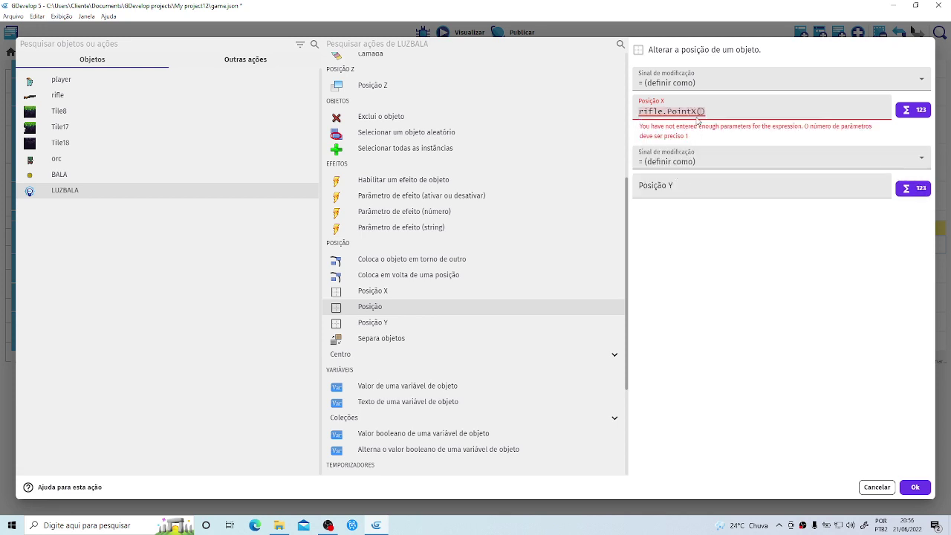
{"action": "type", "text": "\"FOGO"}
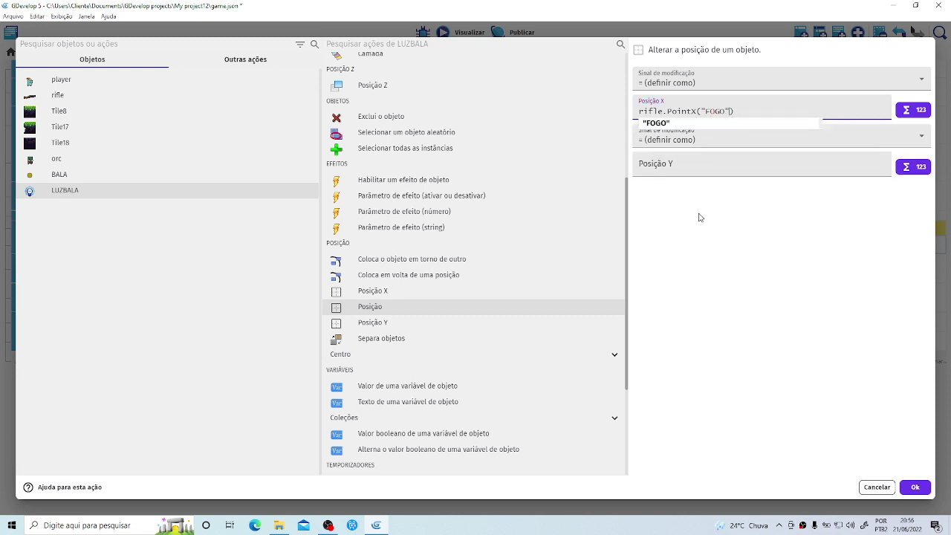
Copy the X expression into the Y position, change it to rifle.PointY("FOGO"), and confirm the LUZBALA action.
{"action": "left_click_drag", "start_coordinate": [739, 111], "coordinate": [632, 113]}
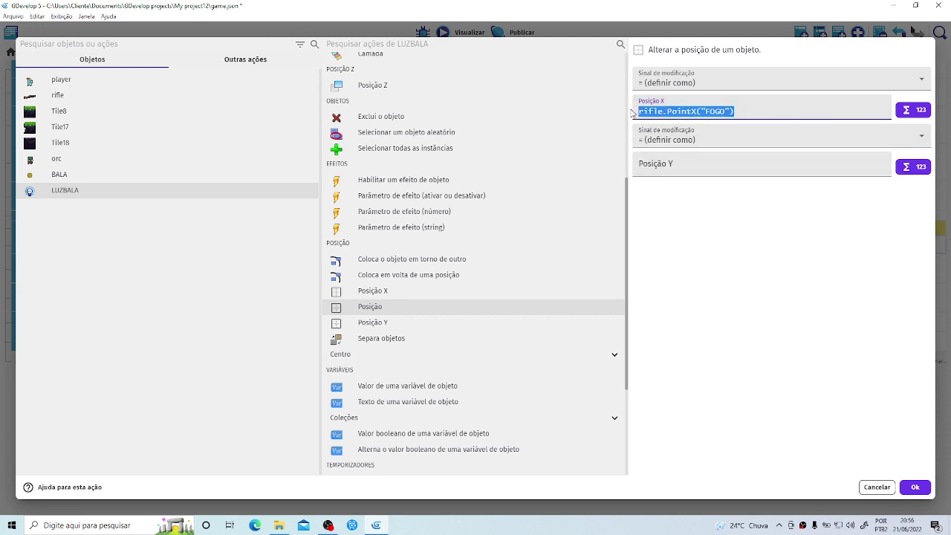
{"action": "right_click", "coordinate": [651, 112]}
{"action": "left_click", "coordinate": [669, 161]}
{"action": "right_click", "coordinate": [667, 170]}
{"action": "left_click", "coordinate": [682, 226]}
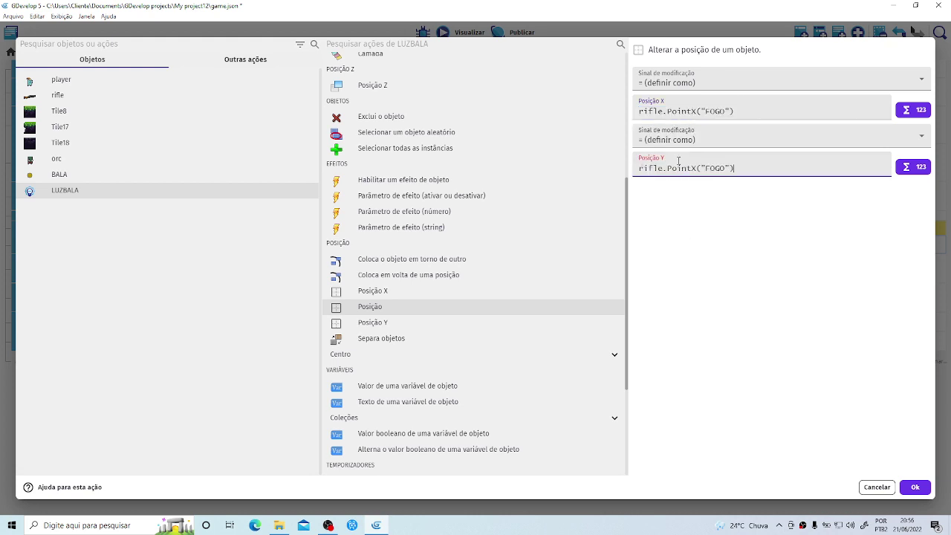
{"action": "left_click", "coordinate": [696, 167]}
{"action": "key", "text": "BackSpace"}
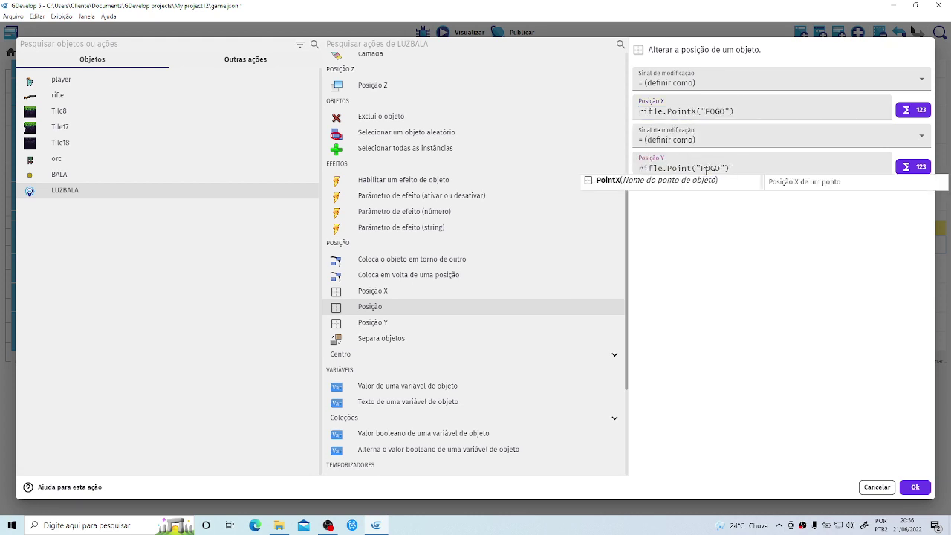
{"action": "type", "text": "Y"}
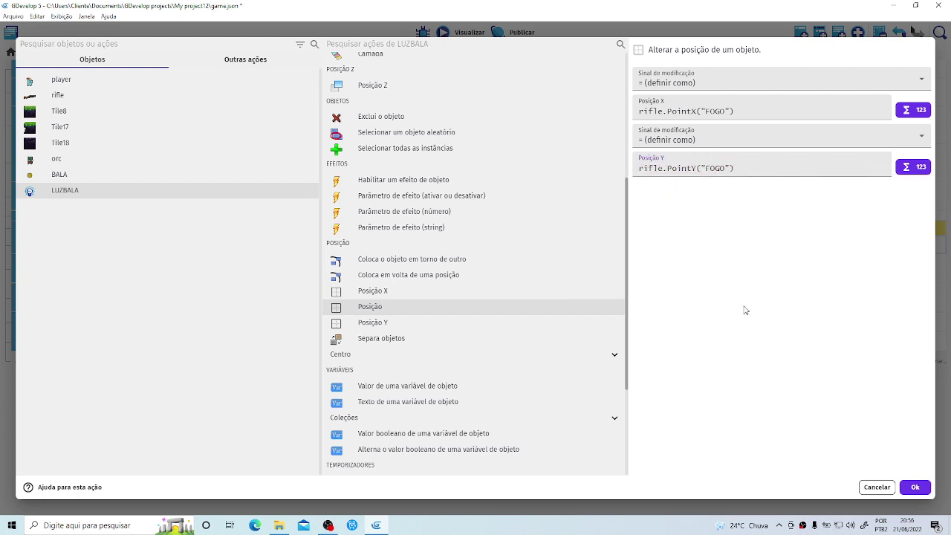
{"action": "left_click", "coordinate": [915, 487]}
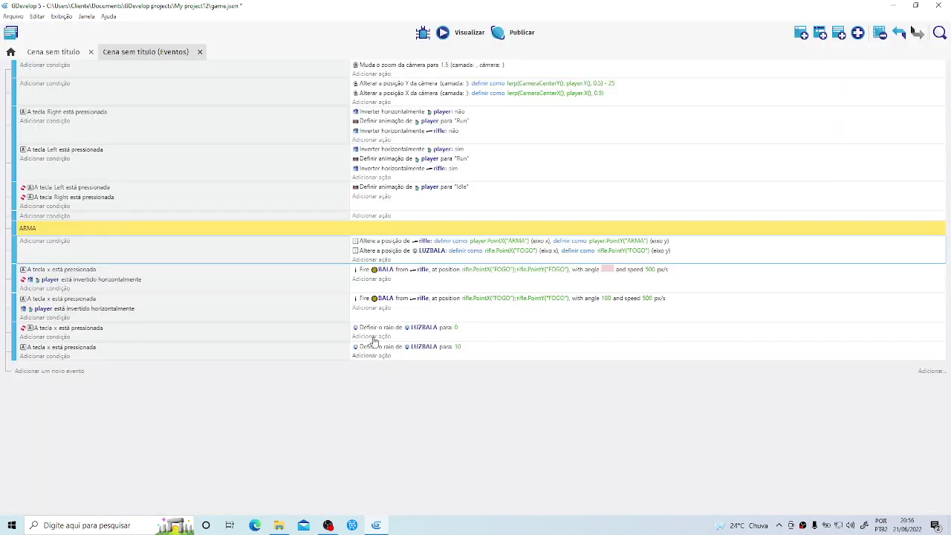
Preview the game briefly, then delete the Lighting layer from the scene together with the objects on it.
{"action": "left_click", "coordinate": [443, 34]}
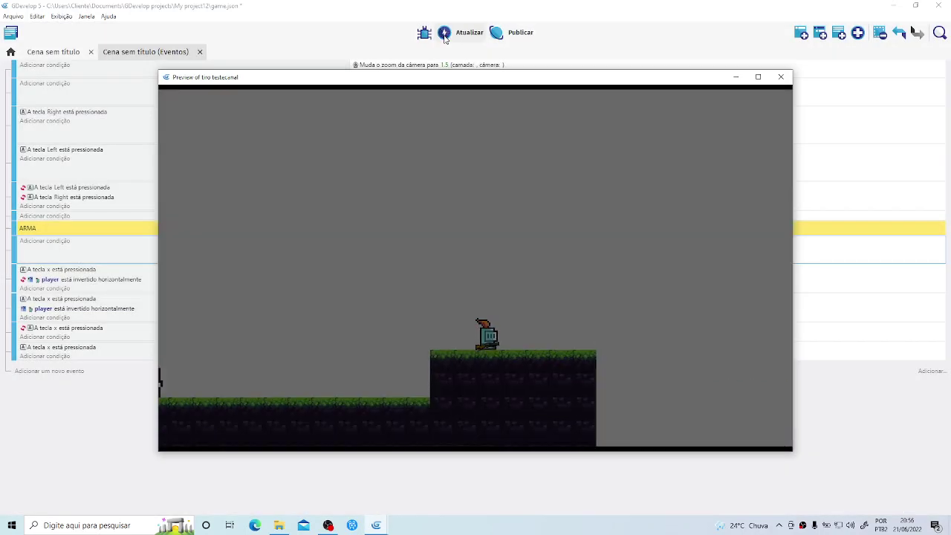
{"action": "left_click", "coordinate": [781, 77]}
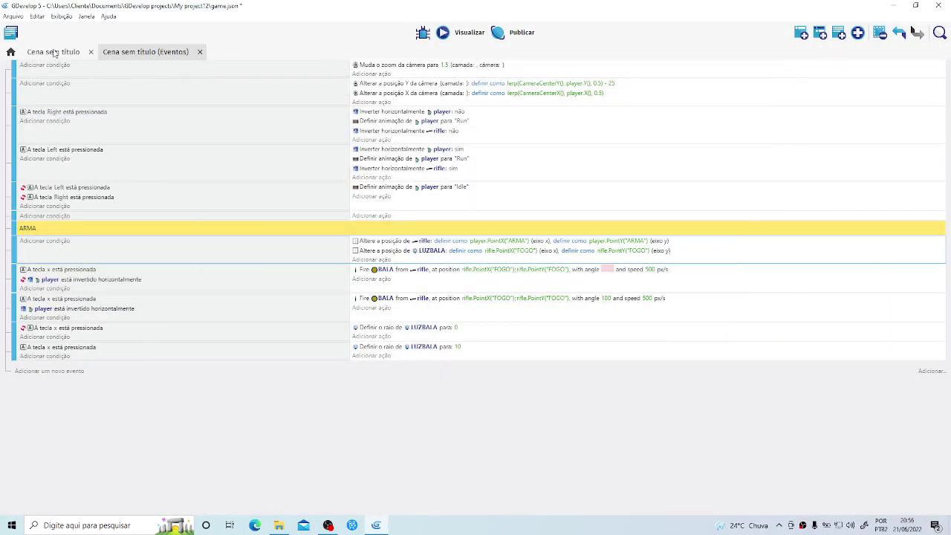
{"action": "left_click", "coordinate": [54, 51]}
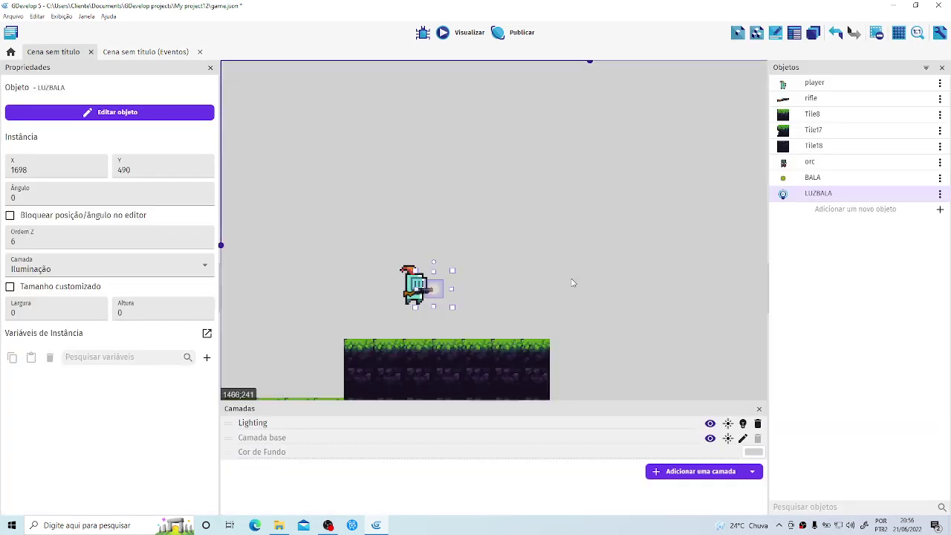
{"action": "left_click", "coordinate": [818, 192]}
{"action": "left_click", "coordinate": [281, 423]}
{"action": "left_click", "coordinate": [758, 423]}
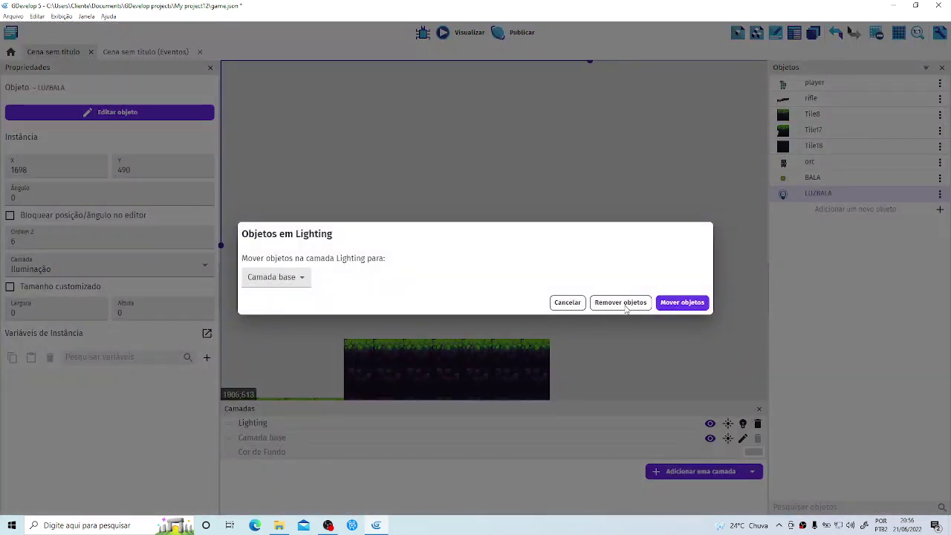
{"action": "left_click", "coordinate": [620, 302]}
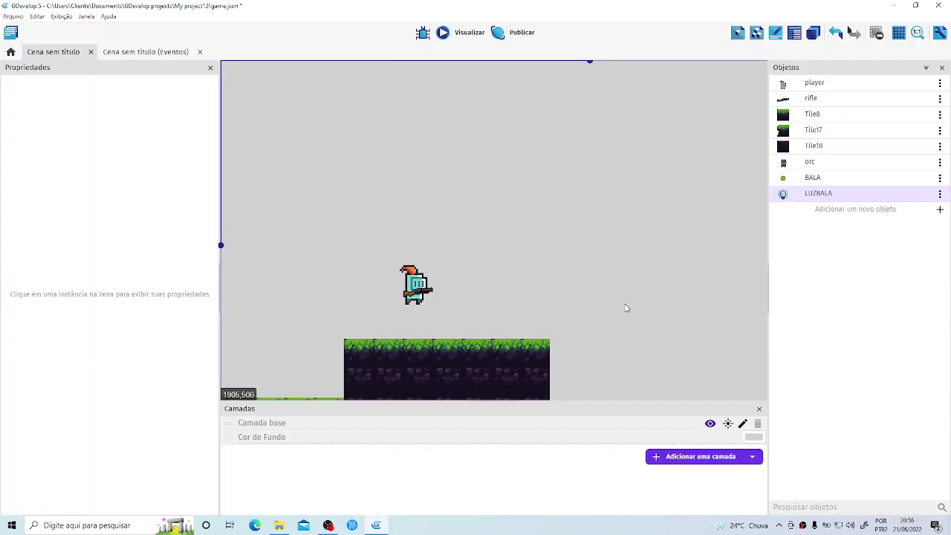
Preview the game and test running, jumping and firing the rifle in both directions, then close the preview.
{"action": "left_click", "coordinate": [457, 41]}
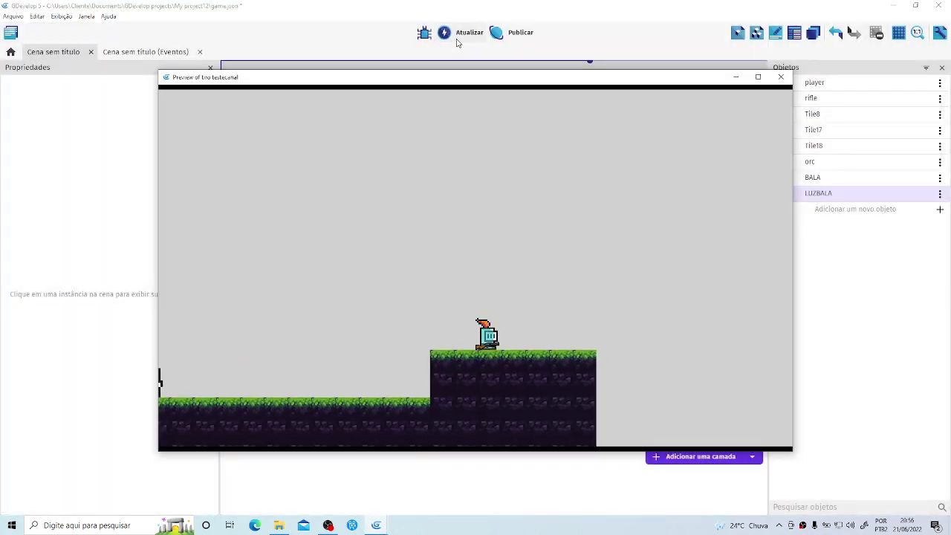
{"action": "key", "text": "Right"}
{"action": "key", "text": "Left"}
{"action": "key", "text": "Right"}
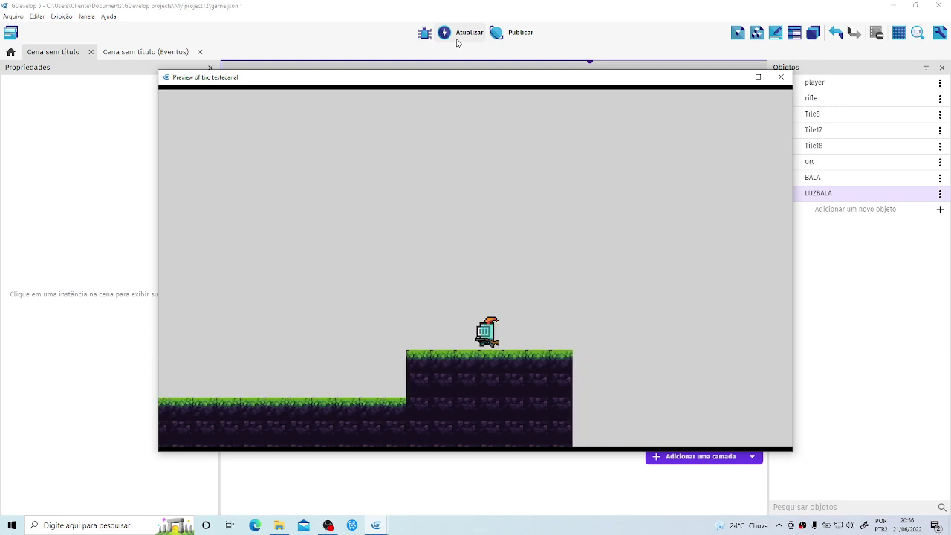
{"action": "key", "text": "Left"}
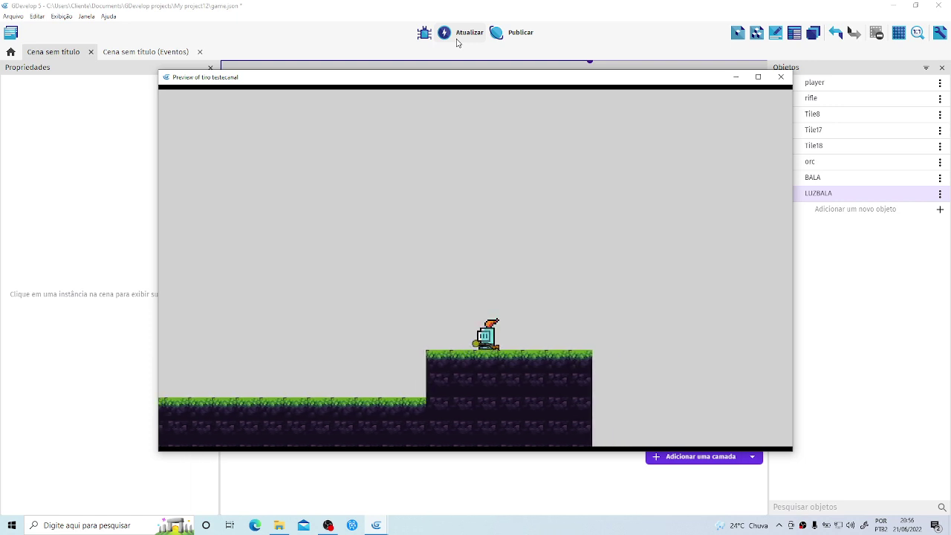
{"action": "key", "text": "space"}
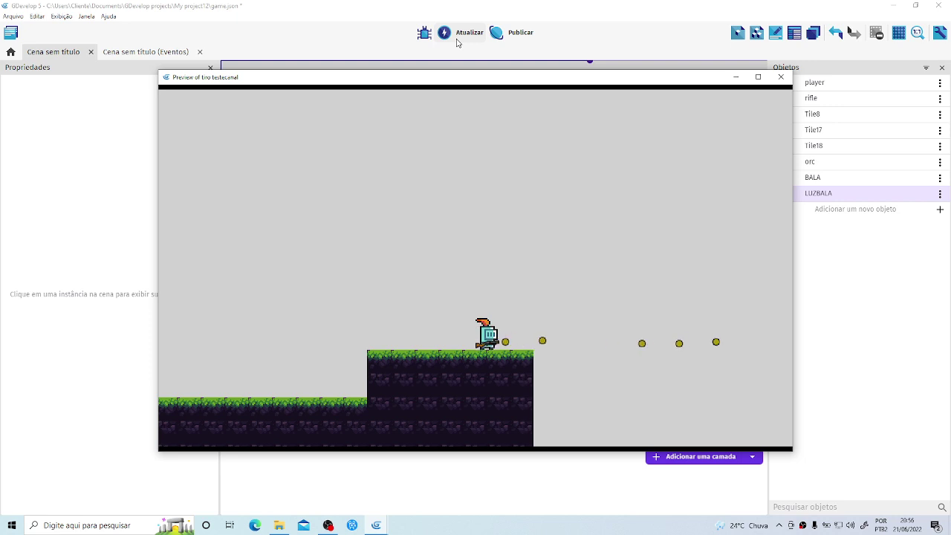
{"action": "key", "text": "Left"}
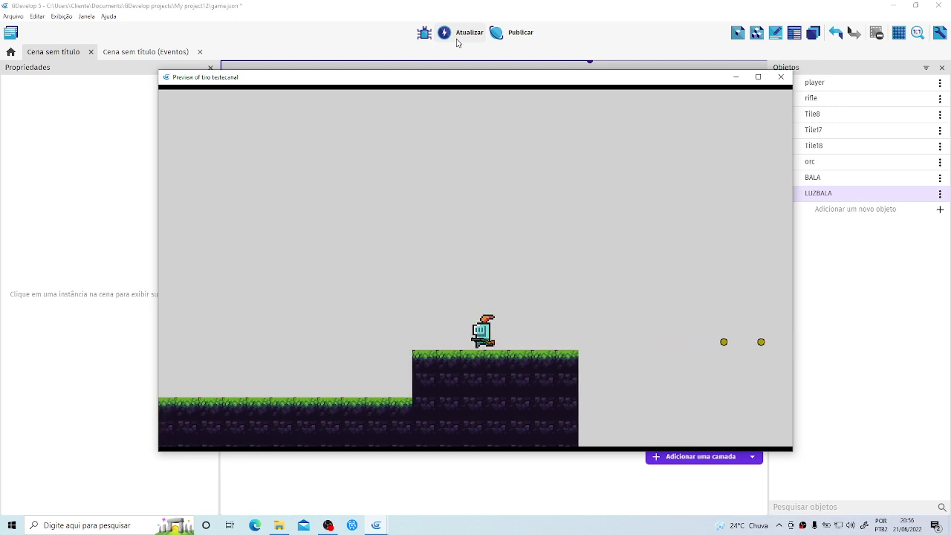
{"action": "key", "text": "space"}
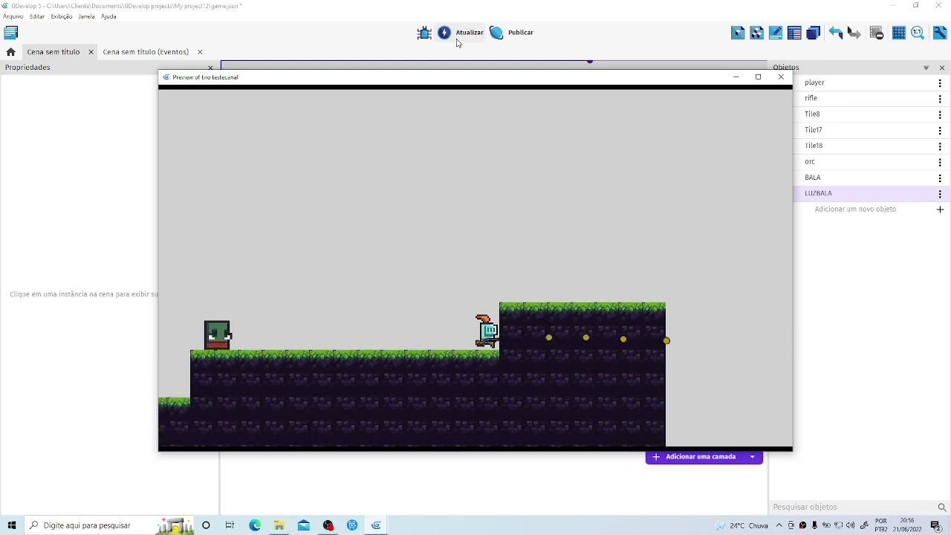
{"action": "key", "text": "Up"}
{"action": "key", "text": "Right"}
{"action": "key", "text": "space"}
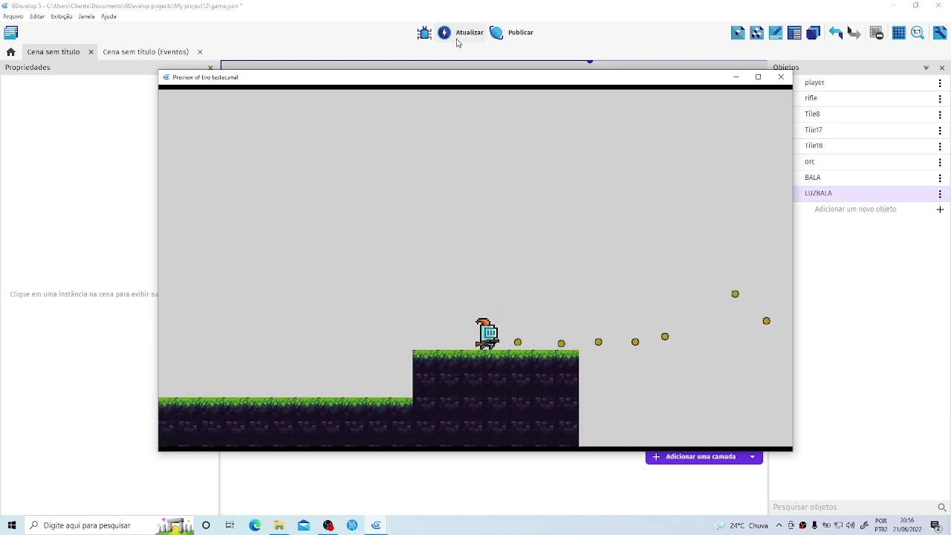
{"action": "left_click", "coordinate": [781, 77]}
Set LUZBALA's light radius to 30 in the last x key pressed event.
{"action": "left_click", "coordinate": [119, 52]}
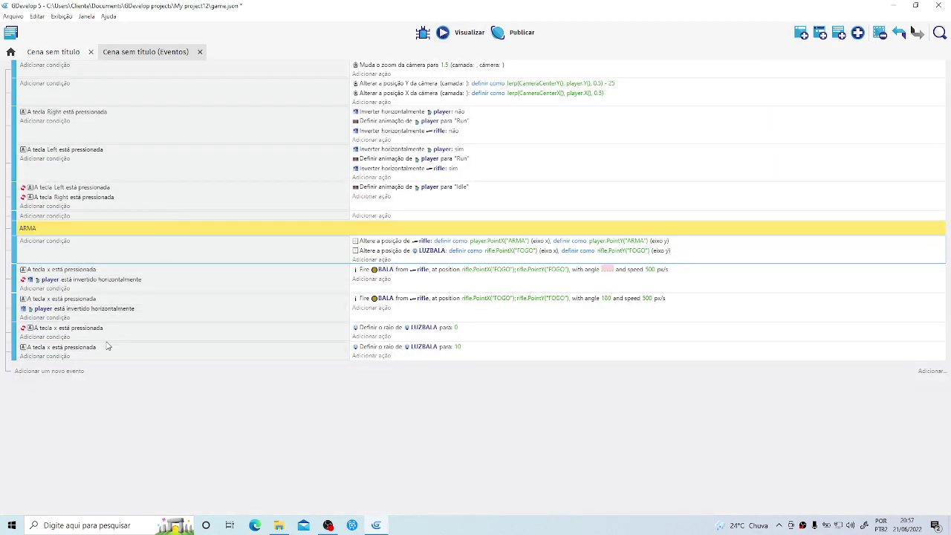
{"action": "left_click", "coordinate": [458, 346]}
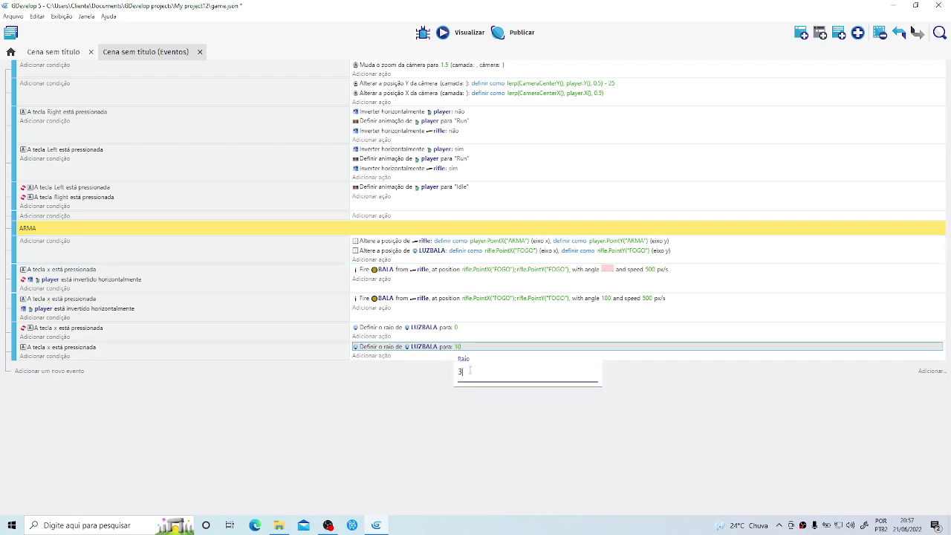
{"action": "left_click", "coordinate": [335, 451]}
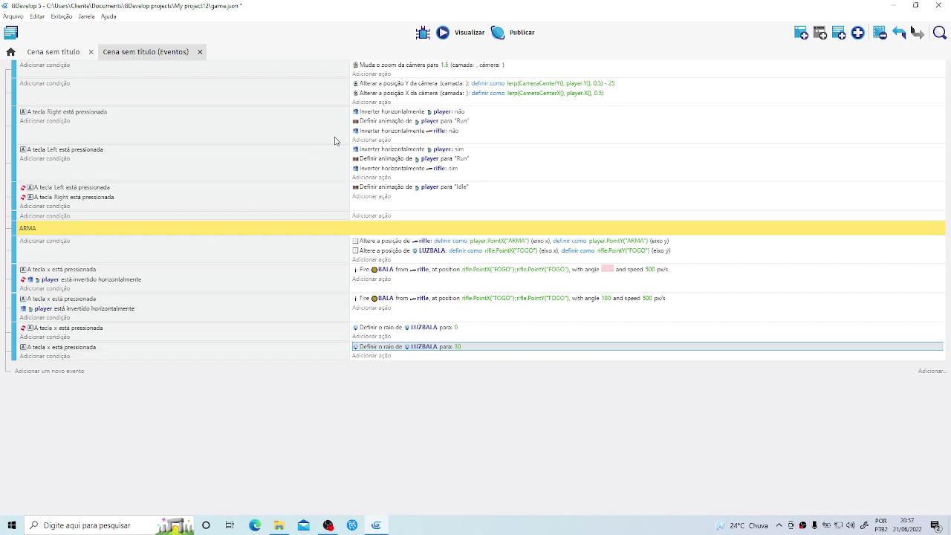
Preview the game again and test firing the rifle with the new light radius while moving the player to the left.
{"action": "left_click", "coordinate": [448, 38]}
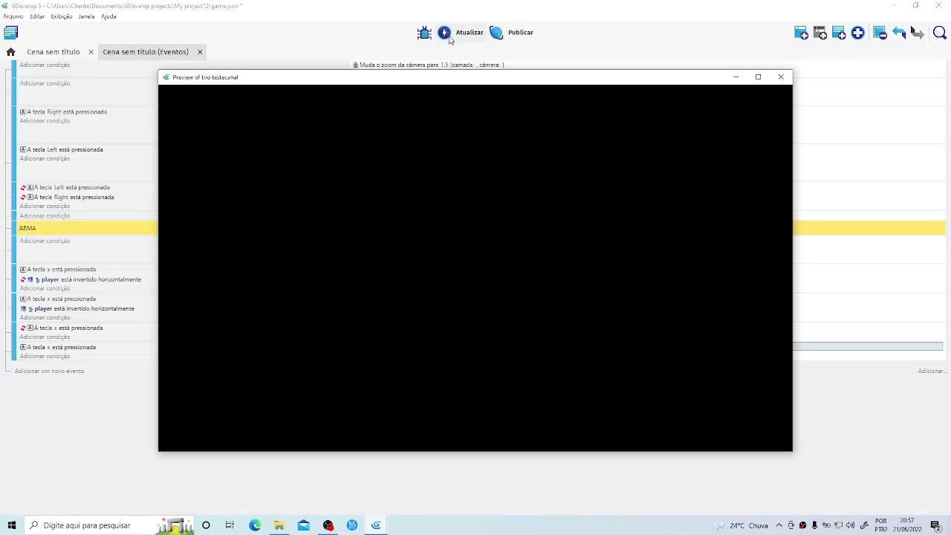
{"action": "key", "text": "x"}
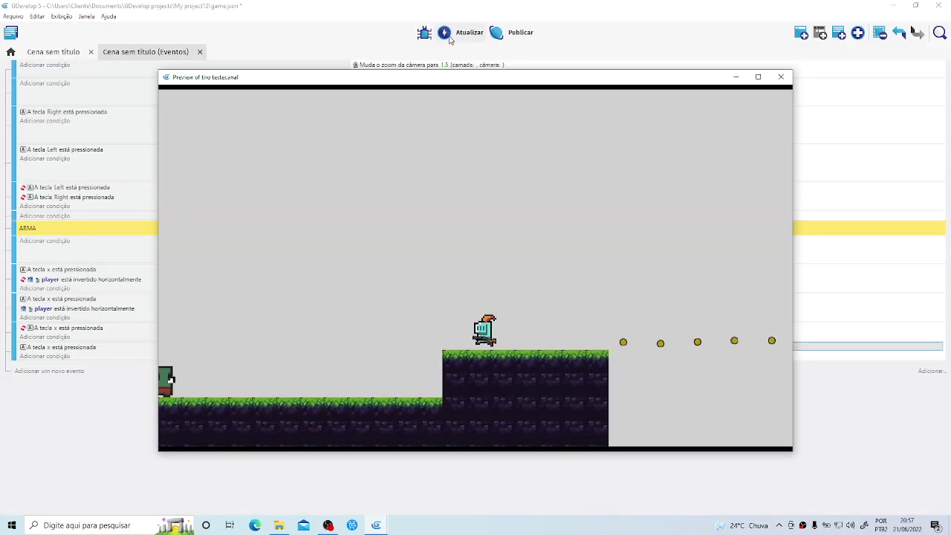
{"action": "key", "text": "Left"}
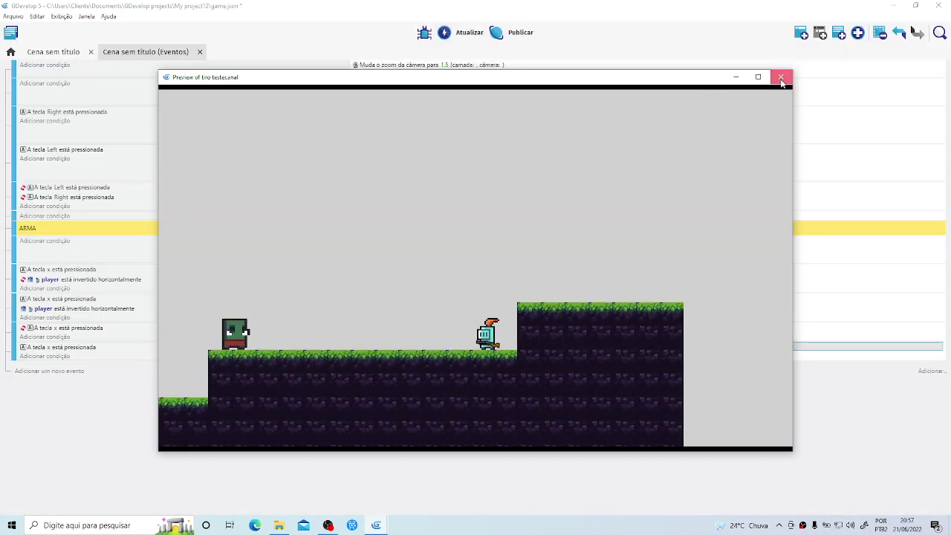
Close the preview and set the scene's background colour to dark grey, hex 4A4A4A.
{"action": "left_click", "coordinate": [780, 78]}
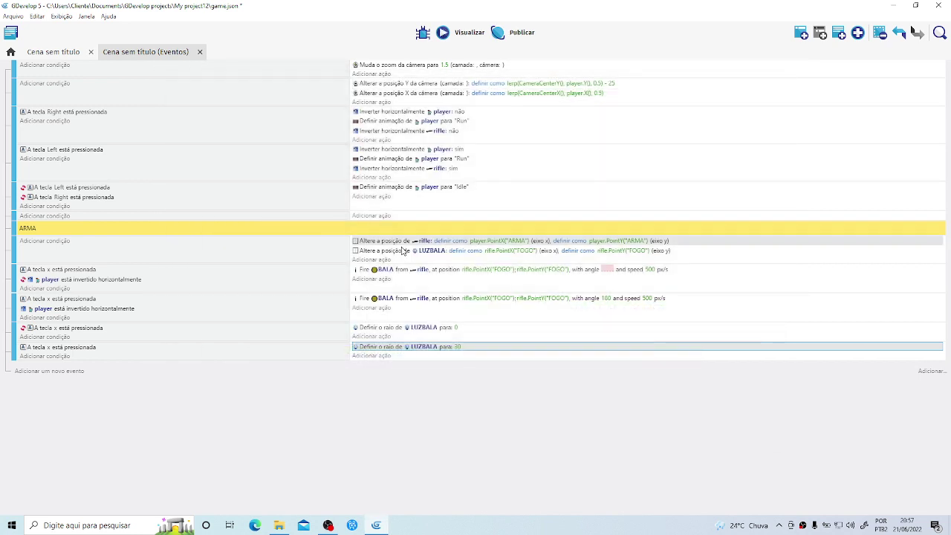
{"action": "left_click", "coordinate": [67, 54]}
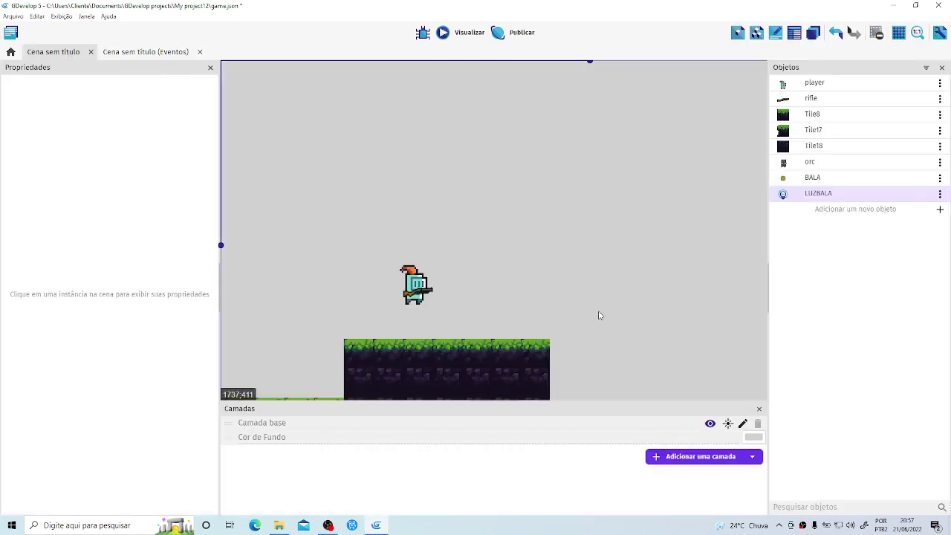
{"action": "left_click", "coordinate": [753, 437]}
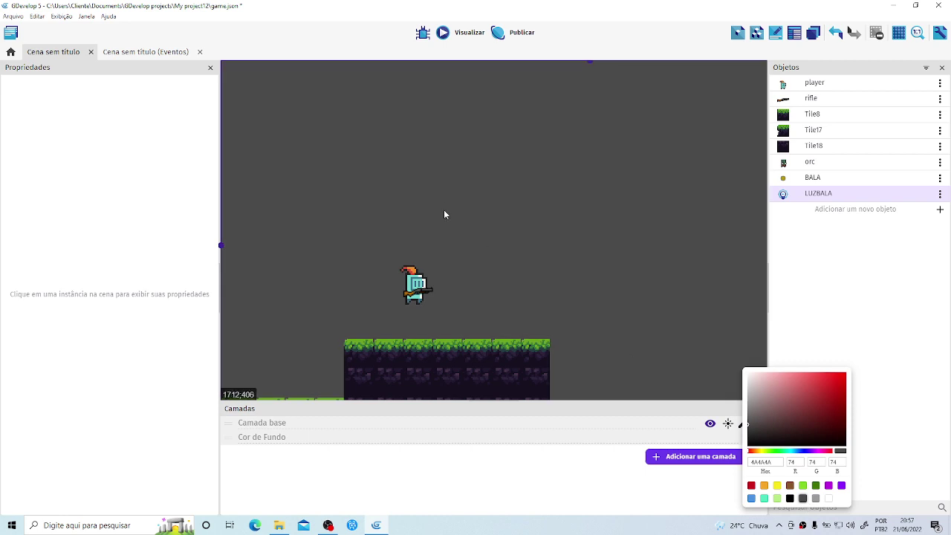
{"action": "left_click", "coordinate": [450, 37]}
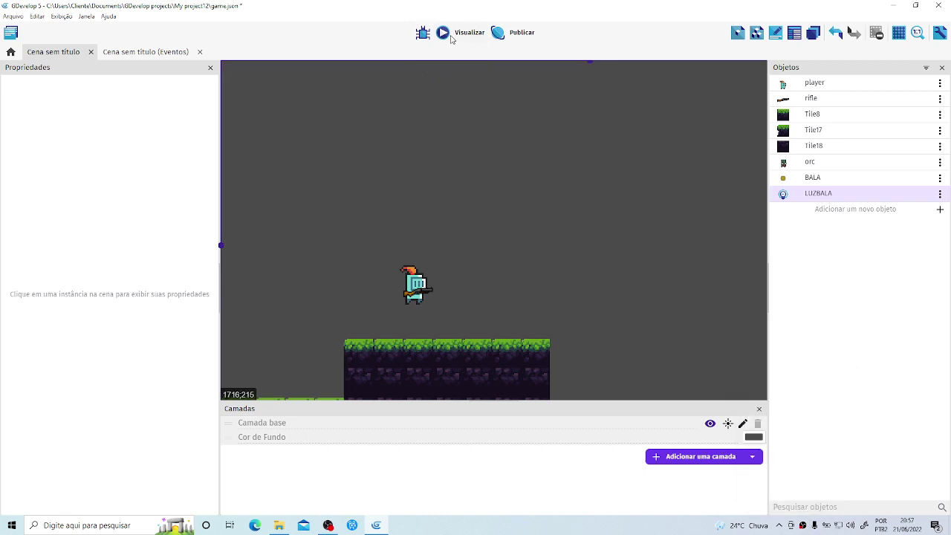
Preview the game to check the new background colour, and close the preview.
{"action": "left_click", "coordinate": [450, 37]}
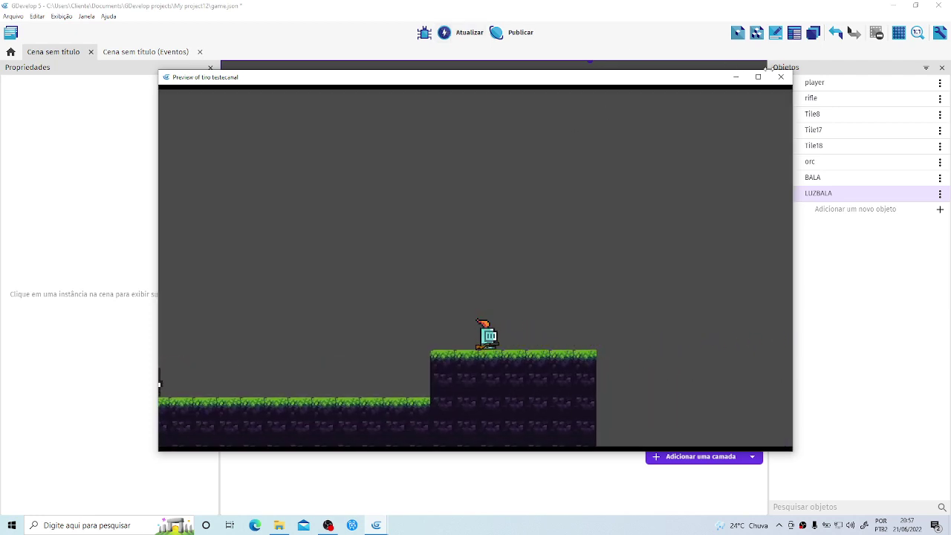
{"action": "left_click", "coordinate": [780, 76]}
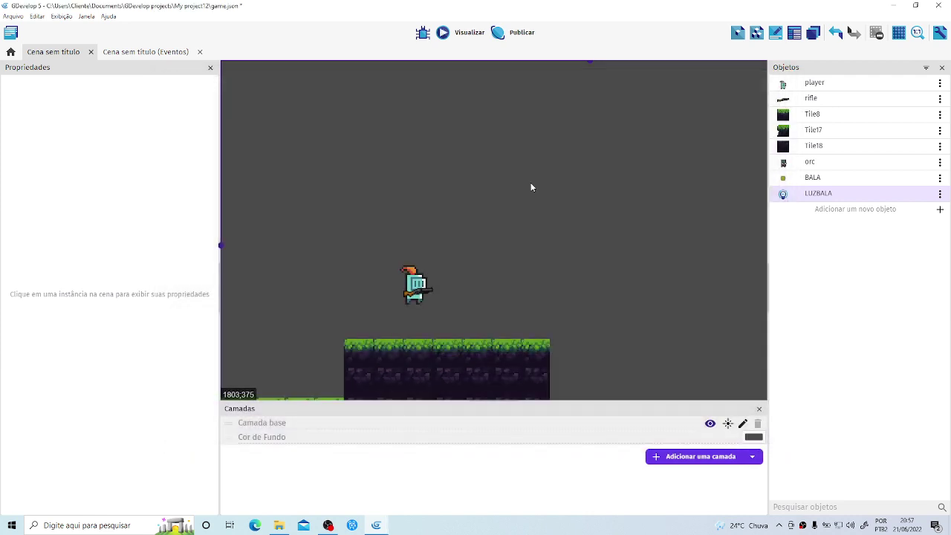
Place a LUZBALA light instance in the scene at the muzzle of the player's rifle.
{"action": "key", "text": "ctrl+Tab"}
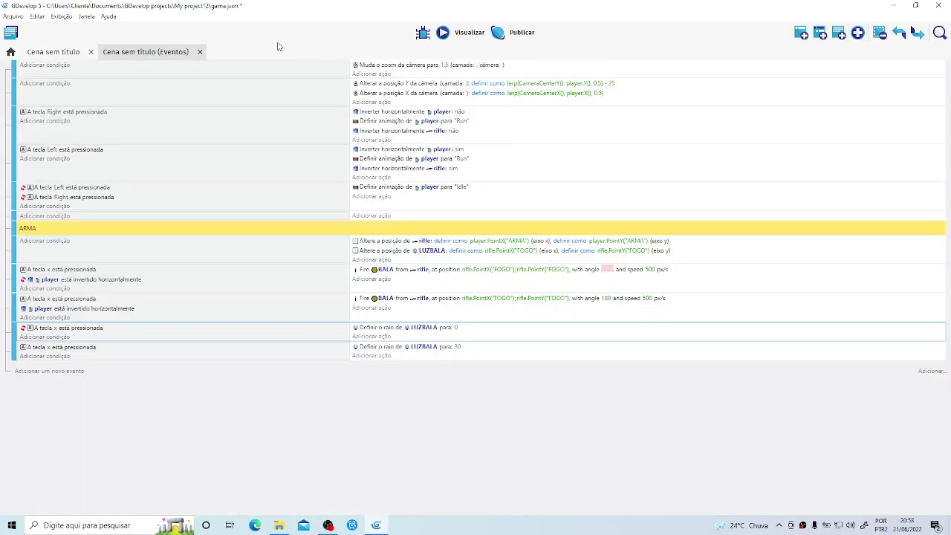
{"action": "left_click", "coordinate": [53, 52]}
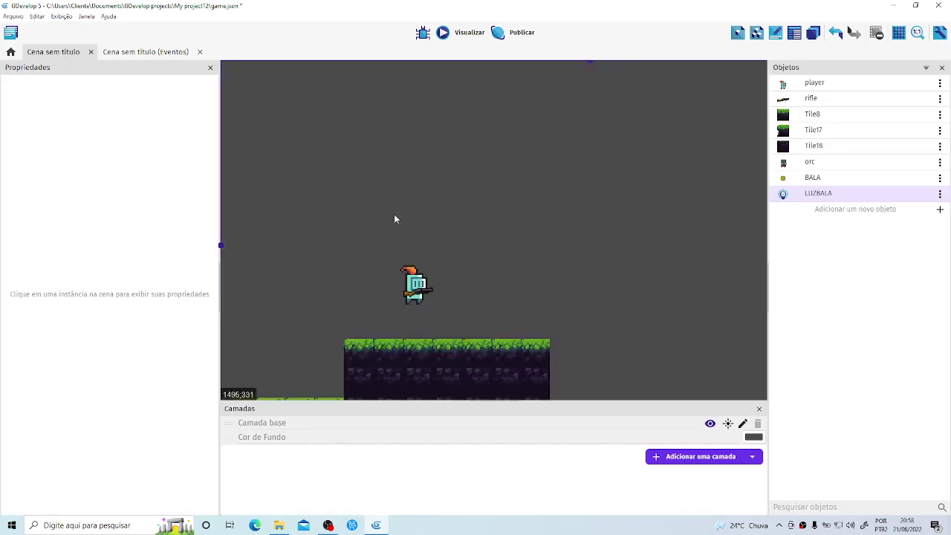
{"action": "mouse_move", "coordinate": [807, 193]}
{"action": "left_mouse_down"}
{"action": "mouse_move", "coordinate": [452, 267]}
{"action": "mouse_move", "coordinate": [437, 292]}
{"action": "left_mouse_up"}
Preview the game and test firing the rifle to the right and to the left, then close the preview.
{"action": "left_click", "coordinate": [451, 33]}
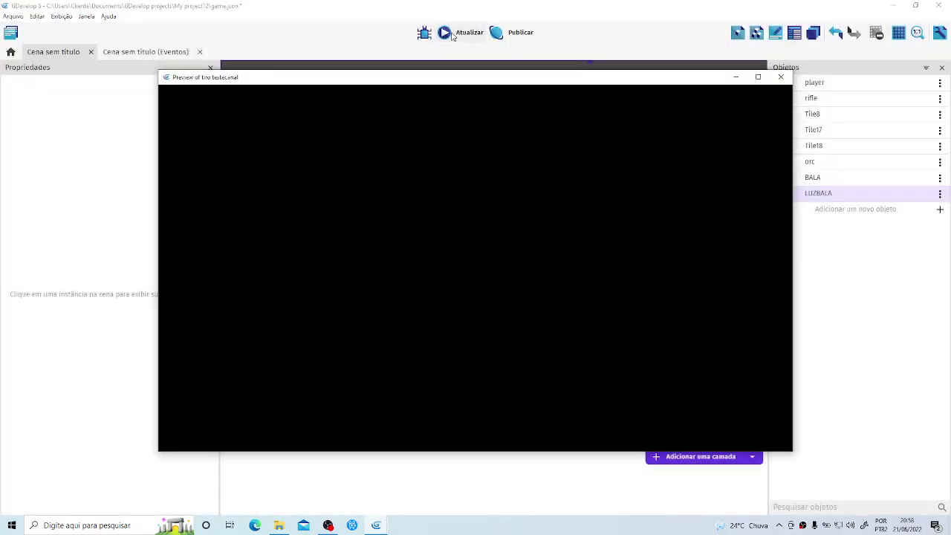
{"action": "key", "text": "space"}
{"action": "key", "text": "space"}
{"action": "key", "text": "space"}
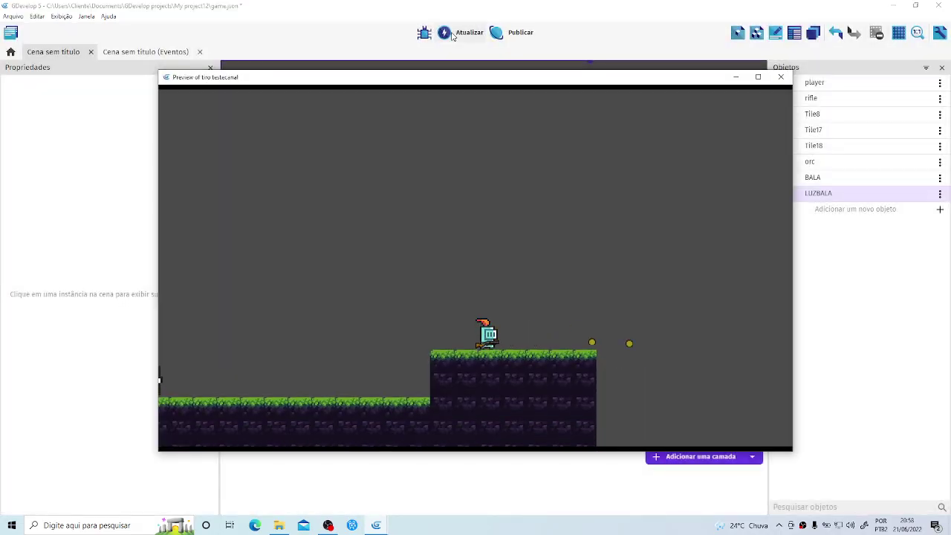
{"action": "key", "text": "Right"}
{"action": "key", "text": "Left"}
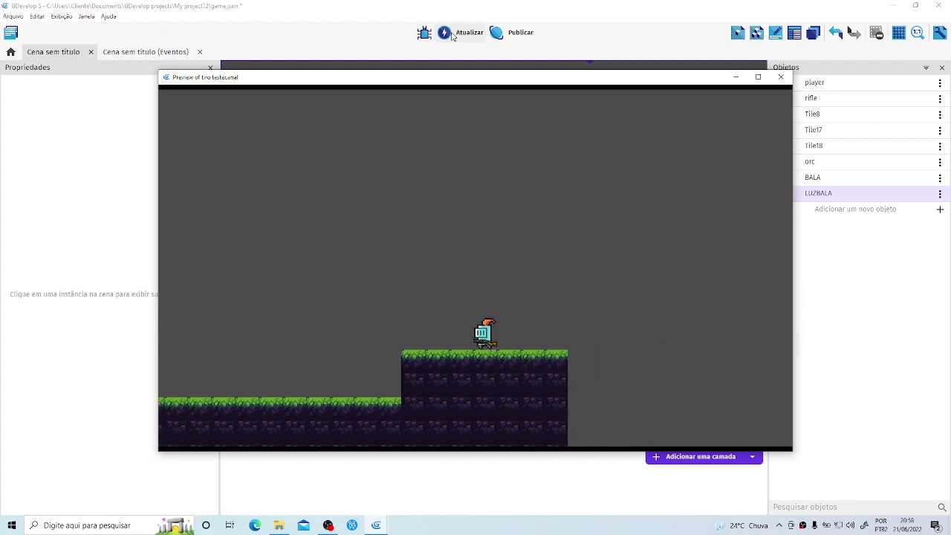
{"action": "key", "text": "space"}
{"action": "key", "text": "space"}
{"action": "key", "text": "space"}
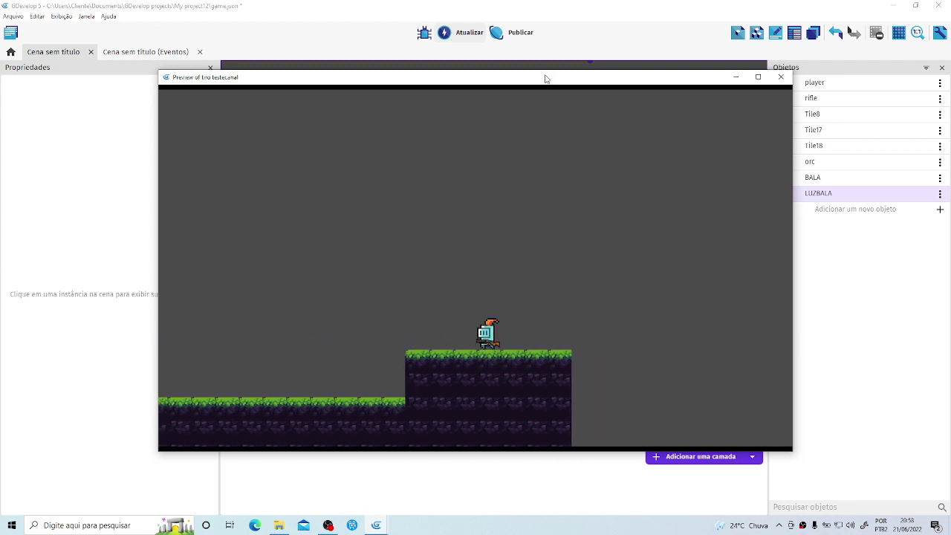
{"action": "left_click", "coordinate": [780, 76]}
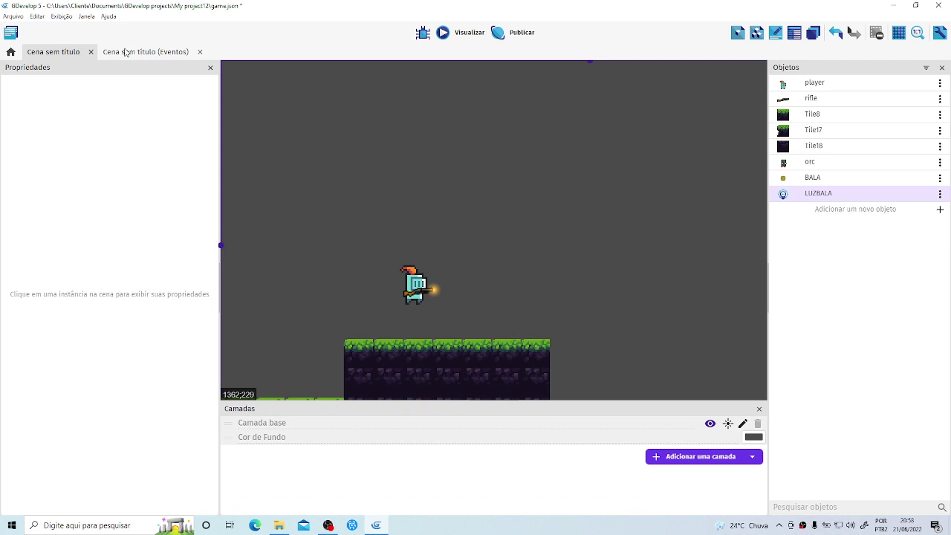
Set LUZBALA's light radius to 10 in the last x key pressed event.
{"action": "left_click", "coordinate": [126, 51]}
{"action": "left_click", "coordinate": [456, 347]}
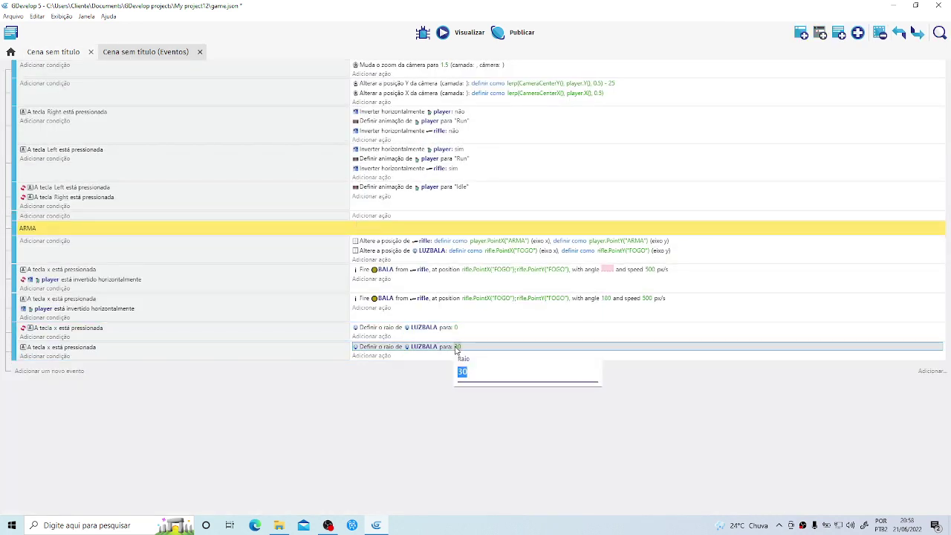
{"action": "left_click", "coordinate": [423, 407]}
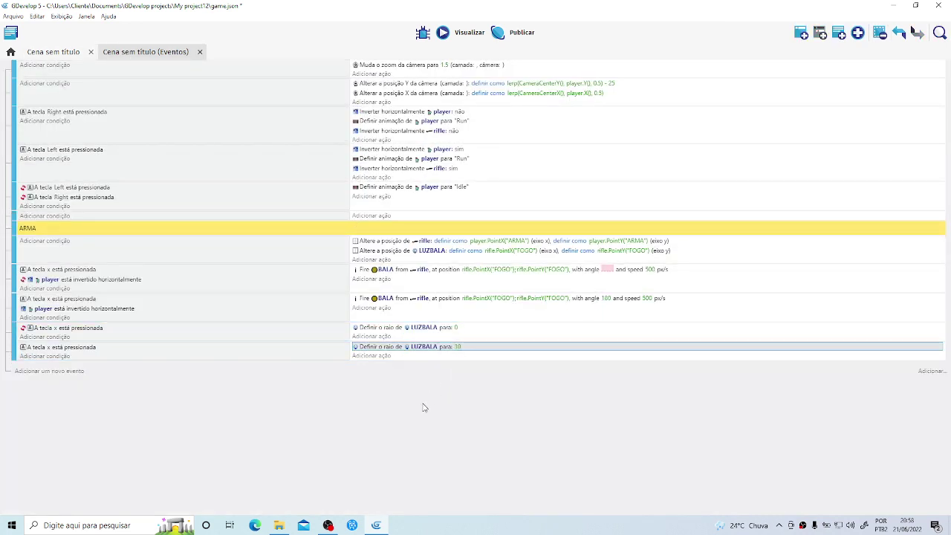
Preview the game and test the smaller muzzle flash while running, jumping and firing in both directions, then close the preview.
{"action": "left_click", "coordinate": [443, 33]}
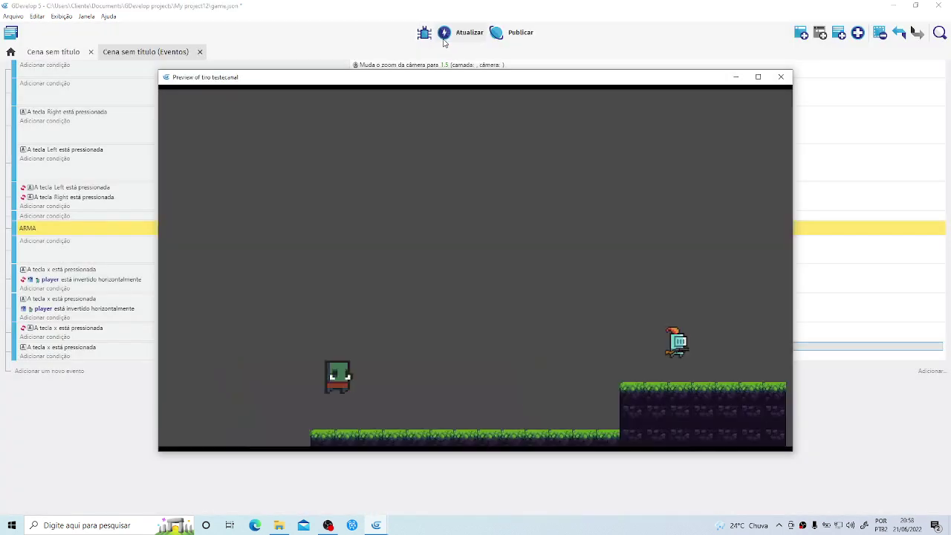
{"action": "key", "text": "Left"}
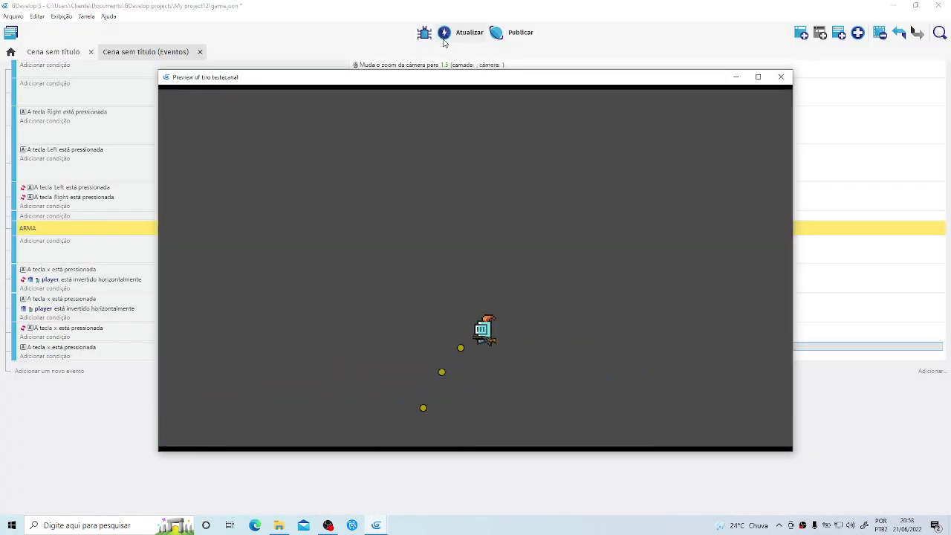
{"action": "key", "text": "x"}
{"action": "key", "text": "Left"}
{"action": "key", "text": "x"}
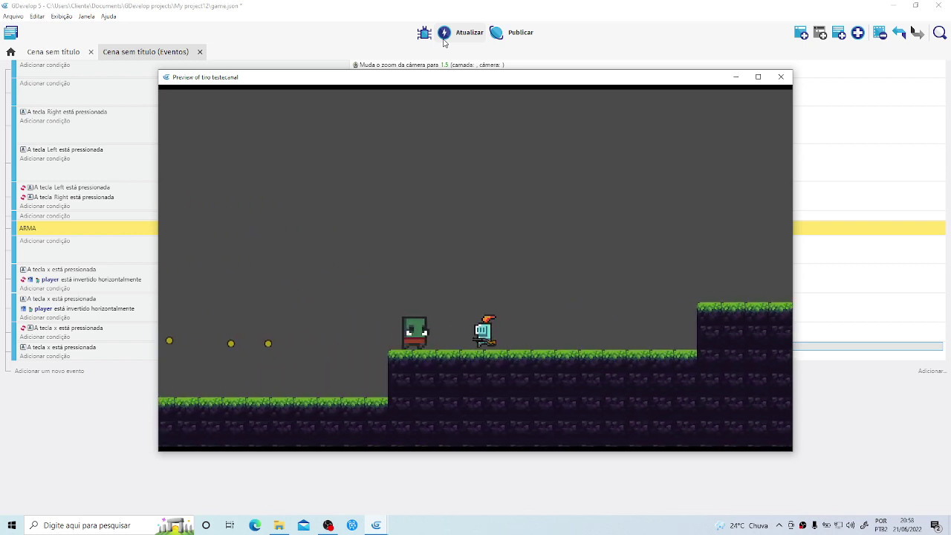
{"action": "key", "text": "Right"}
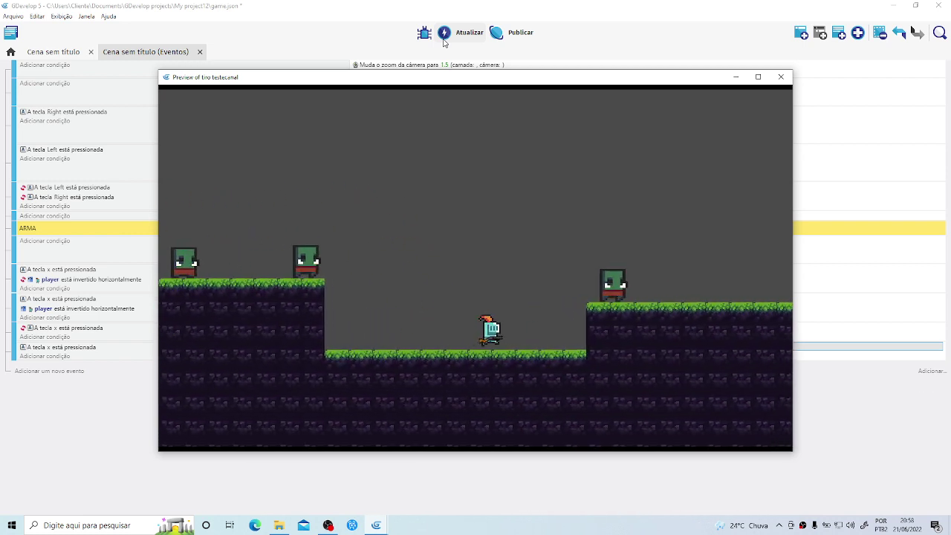
{"action": "key", "text": "space"}
{"action": "key", "text": "x"}
{"action": "key", "text": "Left"}
{"action": "key", "text": "x"}
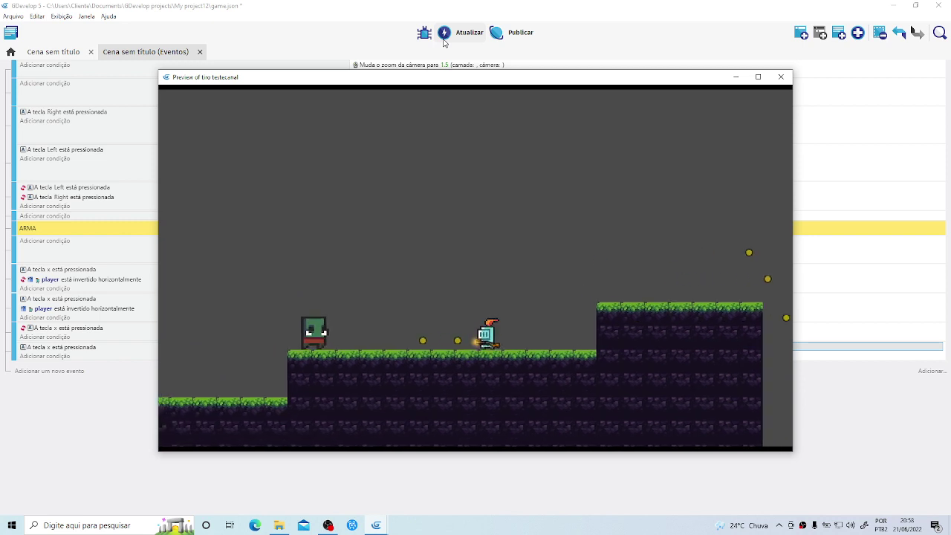
{"action": "left_click", "coordinate": [780, 76]}
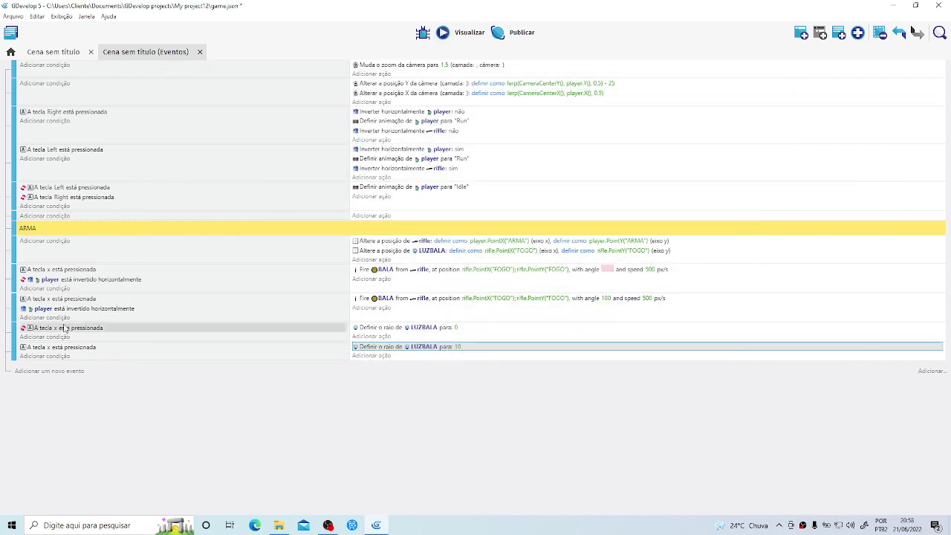
Open the rifle object from the scene and check which animations it has, then close its editor.
{"action": "left_click", "coordinate": [63, 54]}
{"action": "left_click", "coordinate": [421, 296]}
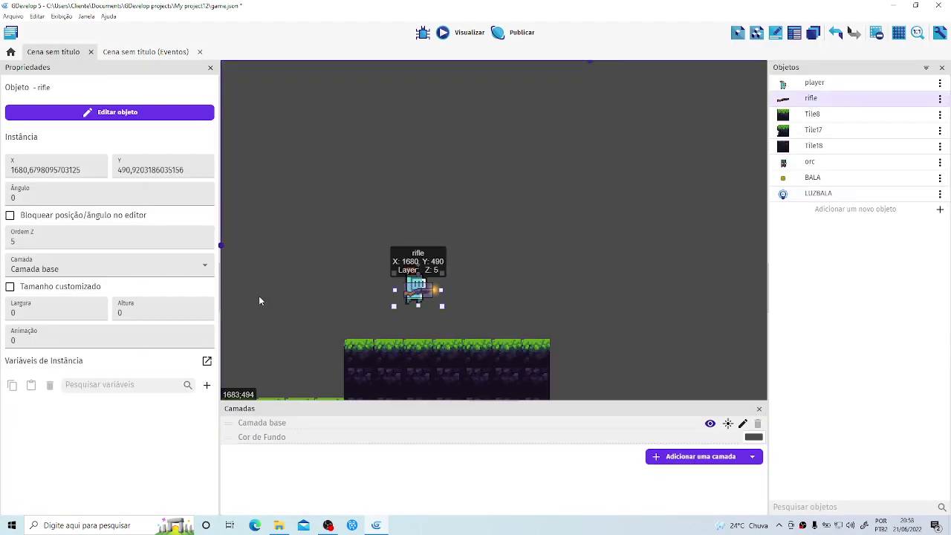
{"action": "double_click", "coordinate": [418, 294]}
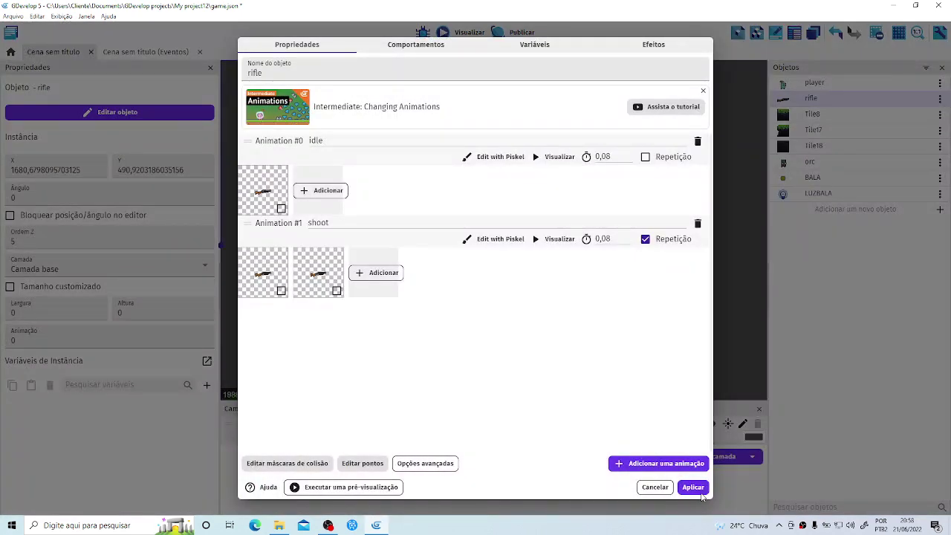
{"action": "left_click", "coordinate": [698, 491]}
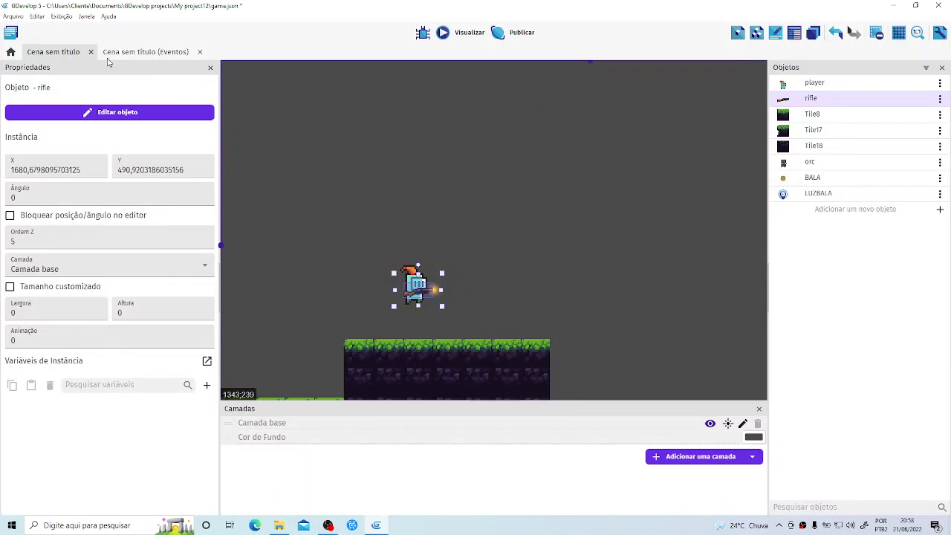
Add an action to the last x key pressed event that changes the rifle's animation by name to "shoot".
{"action": "left_click", "coordinate": [141, 52]}
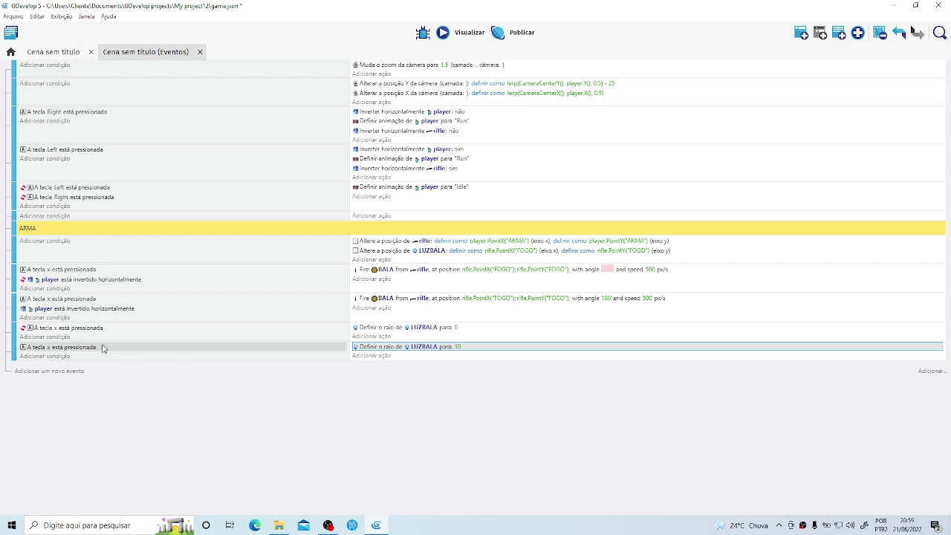
{"action": "left_click", "coordinate": [375, 357]}
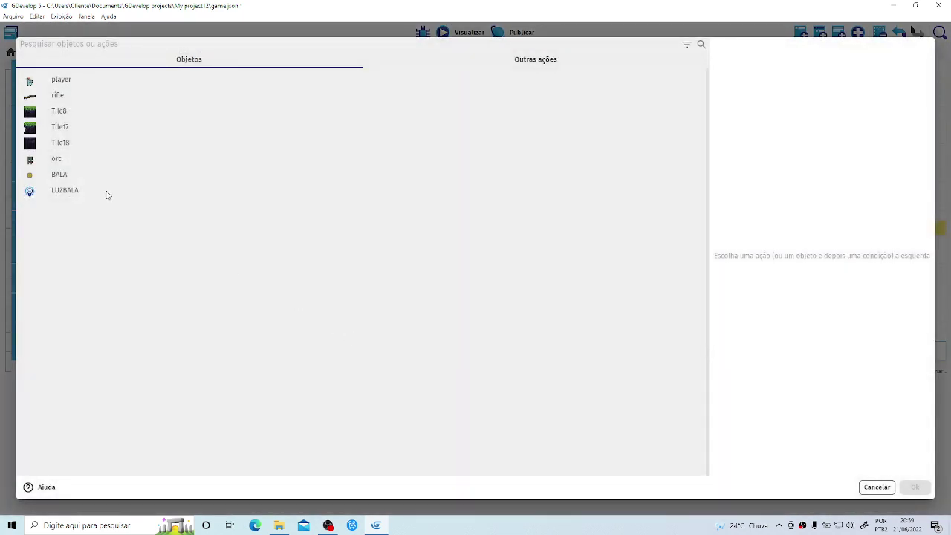
{"action": "left_click", "coordinate": [73, 99]}
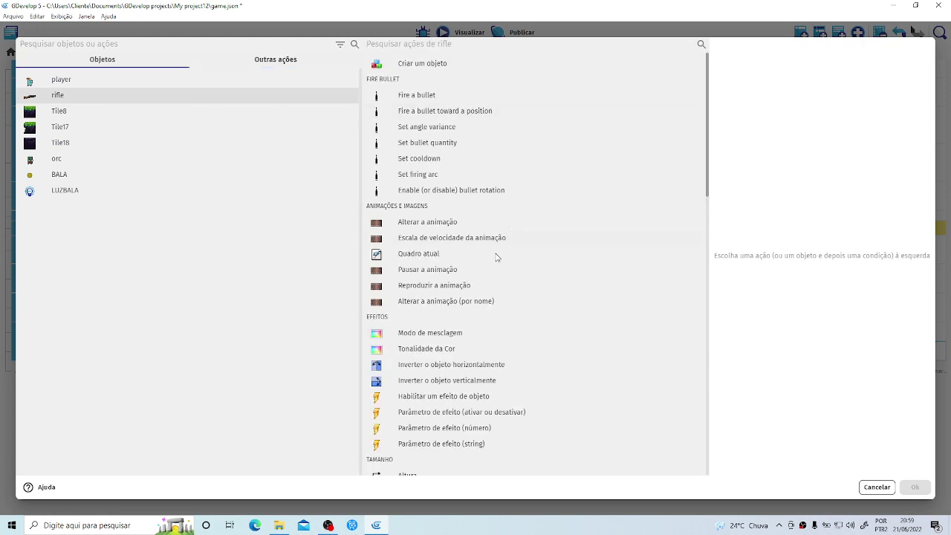
{"action": "left_click", "coordinate": [469, 305]}
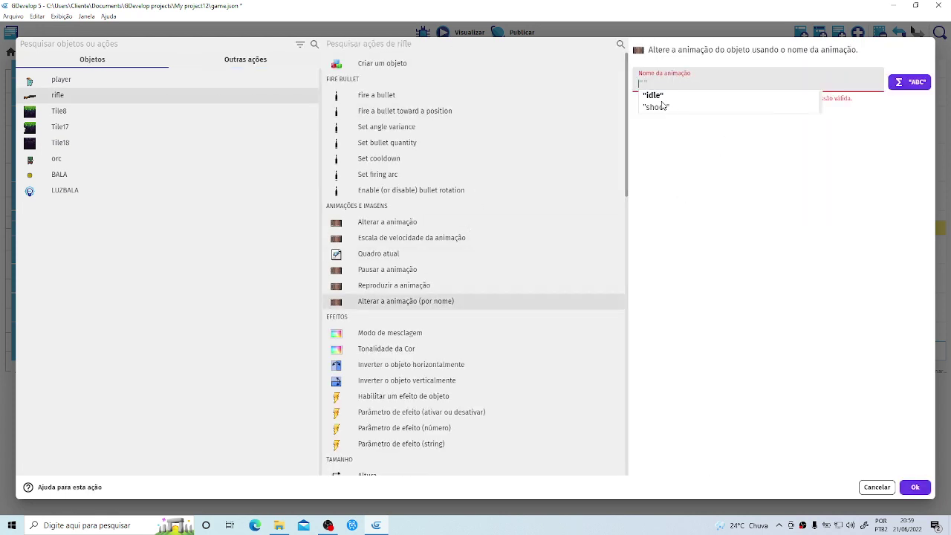
{"action": "left_click", "coordinate": [669, 108]}
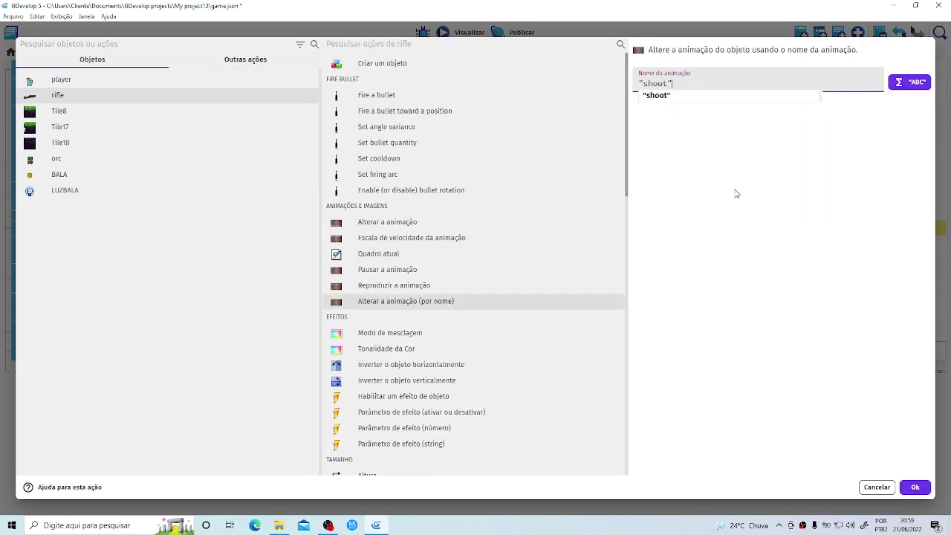
{"action": "left_click", "coordinate": [915, 488]}
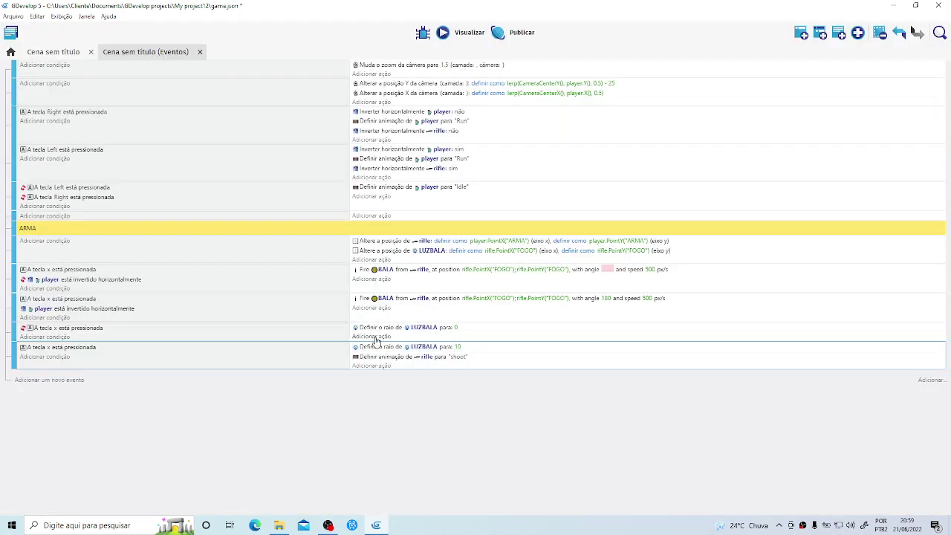
Copy the rifle animation action into the inverted x key event and set its animation name to "idle".
{"action": "right_click", "coordinate": [375, 357]}
{"action": "left_click", "coordinate": [393, 361]}
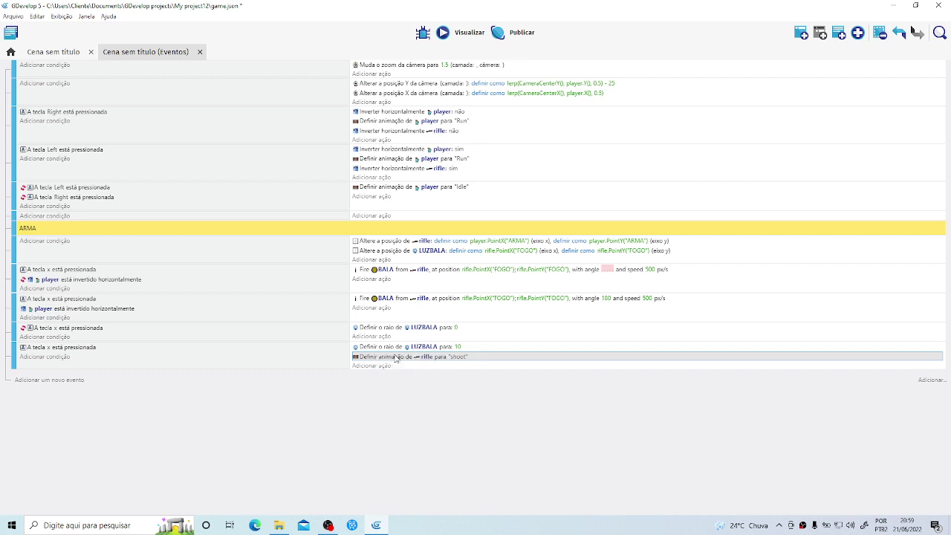
{"action": "left_click", "coordinate": [407, 336]}
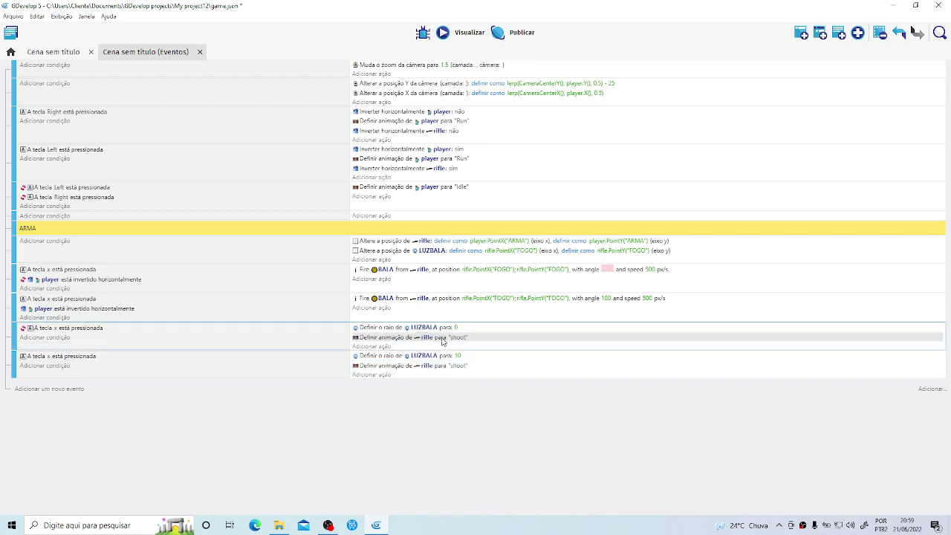
{"action": "left_click", "coordinate": [457, 338]}
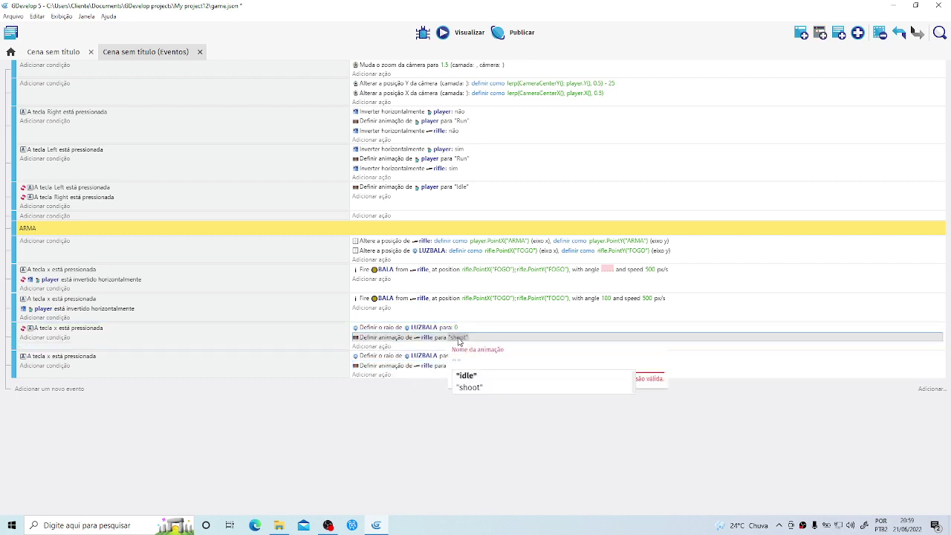
{"action": "left_click", "coordinate": [466, 376]}
{"action": "left_click", "coordinate": [476, 484]}
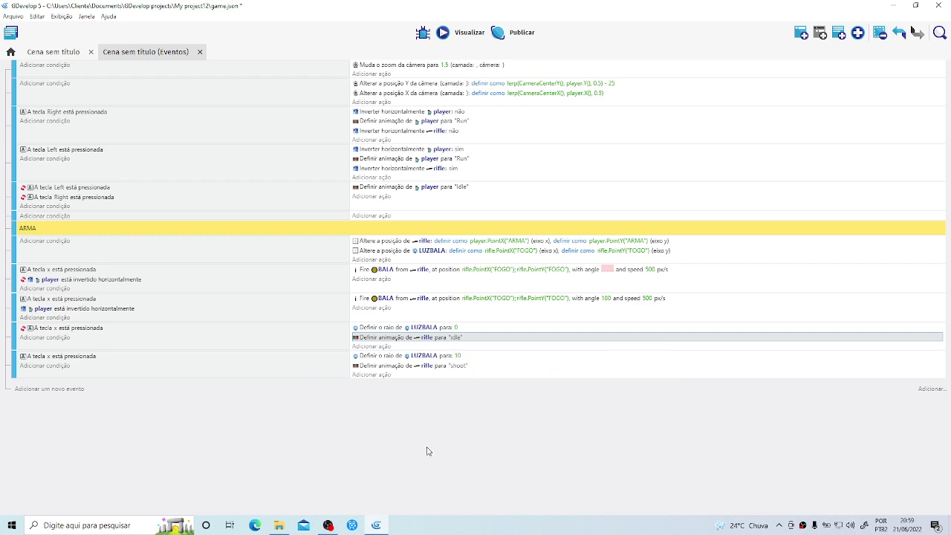
Preview the game, test the rifle's shoot and idle animations while firing and moving left, and close the preview.
{"action": "left_click", "coordinate": [461, 32]}
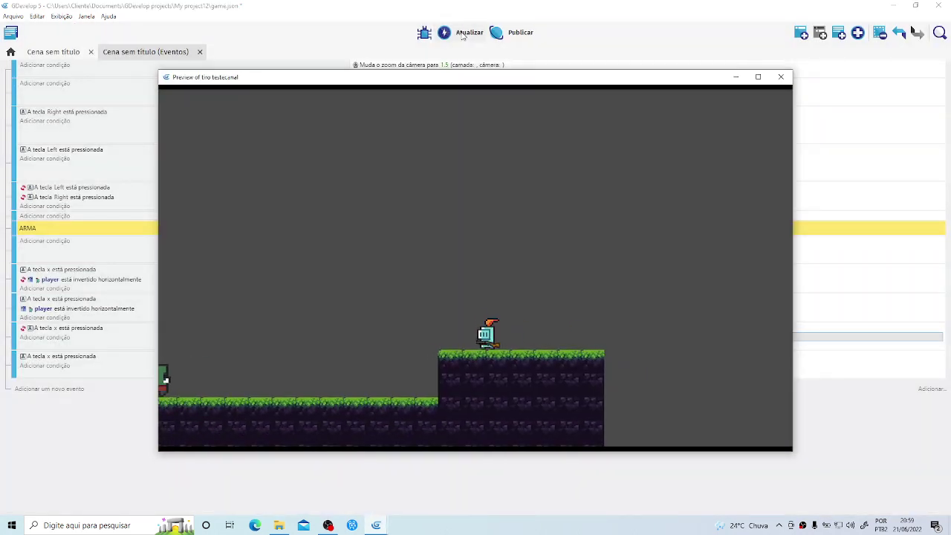
{"action": "key", "text": "x"}
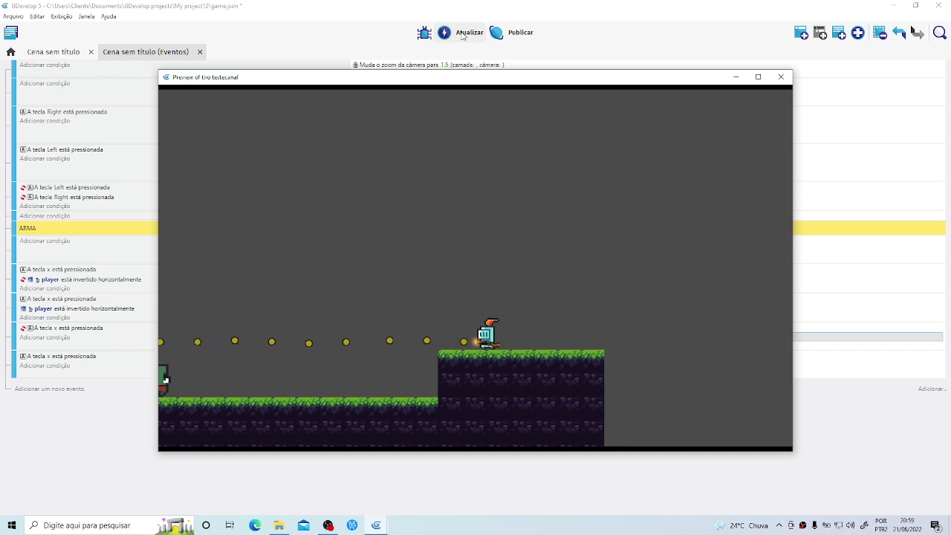
{"action": "key", "text": "Left"}
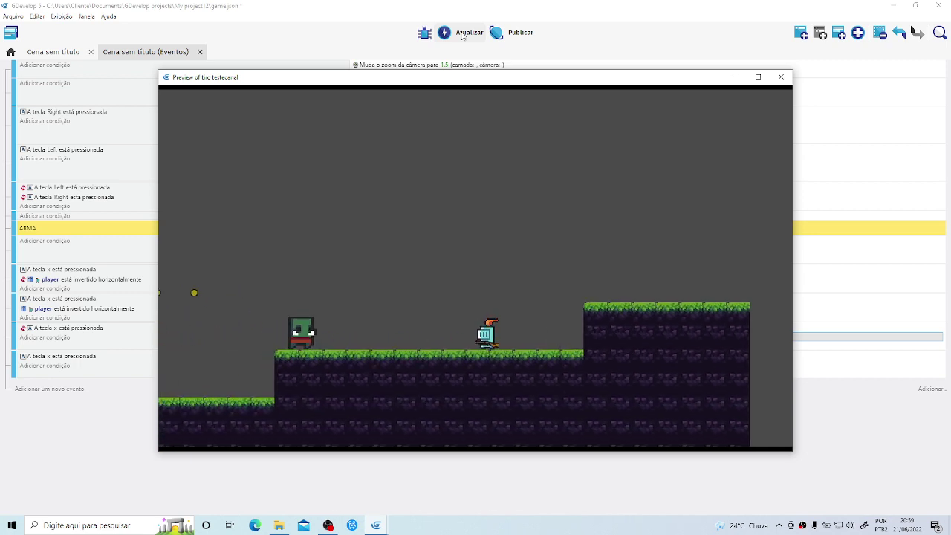
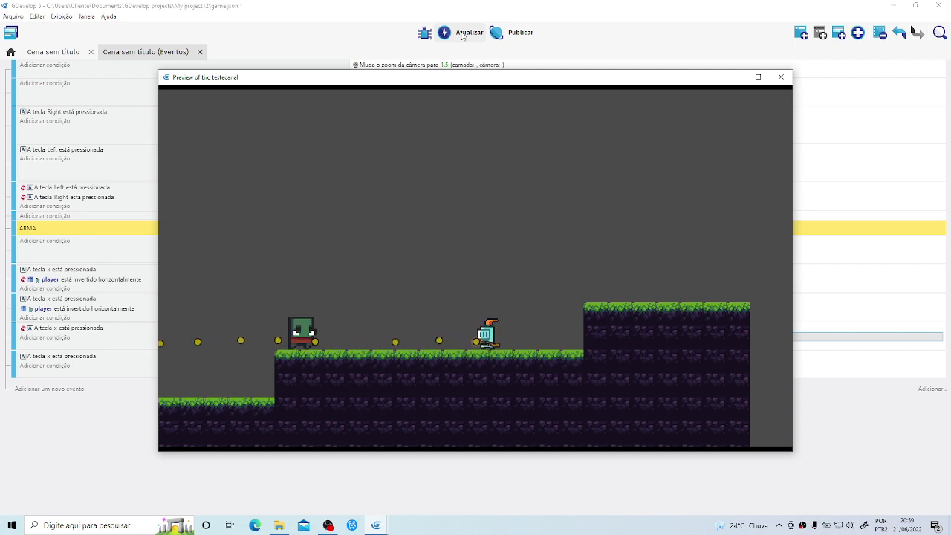
{"action": "left_click", "coordinate": [781, 77]}
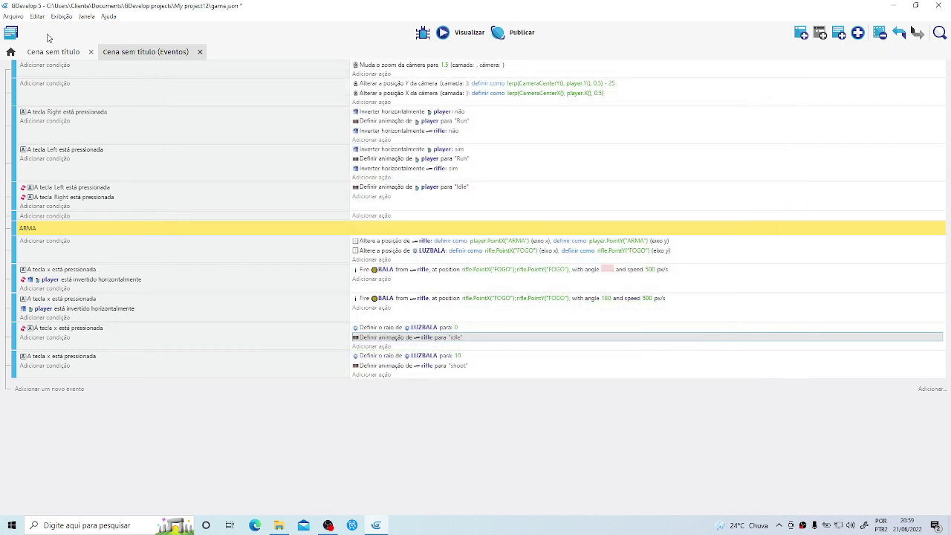
Change the LUZBALA light colour in the scene to red (208;2;27) and apply it.
{"action": "left_click", "coordinate": [54, 52]}
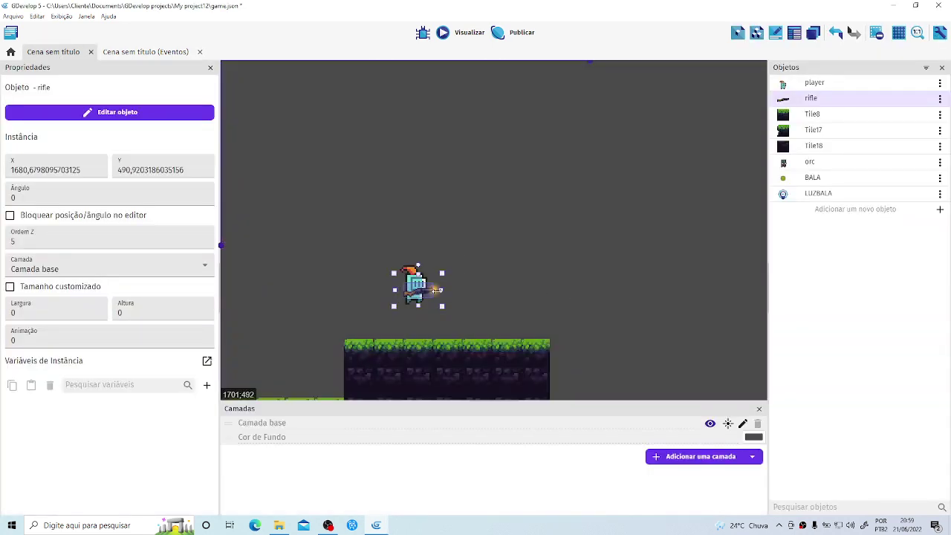
{"action": "double_click", "coordinate": [840, 196]}
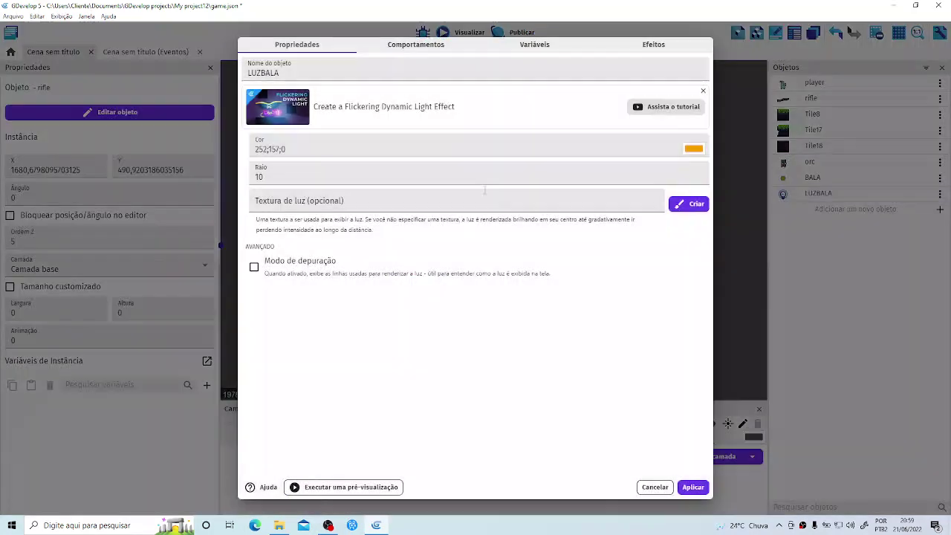
{"action": "left_click", "coordinate": [693, 150]}
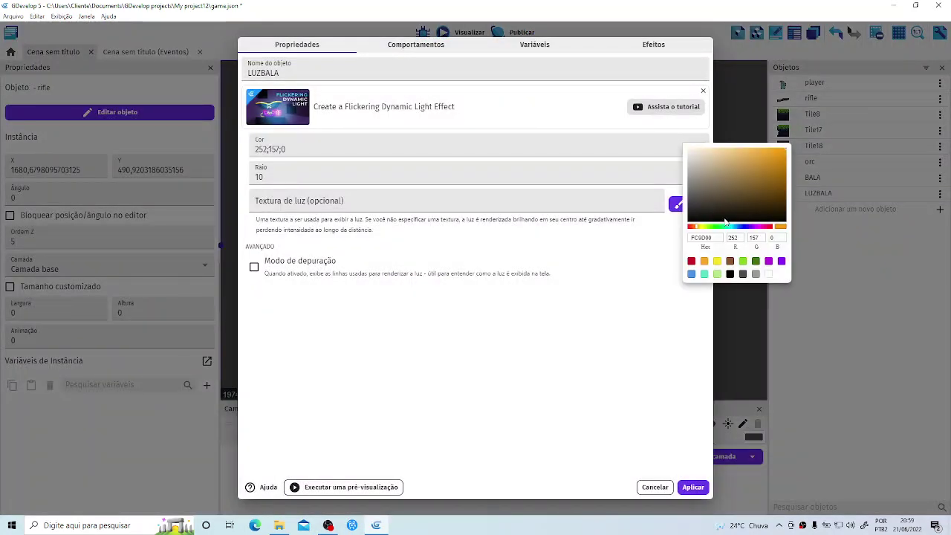
{"action": "left_click", "coordinate": [691, 260]}
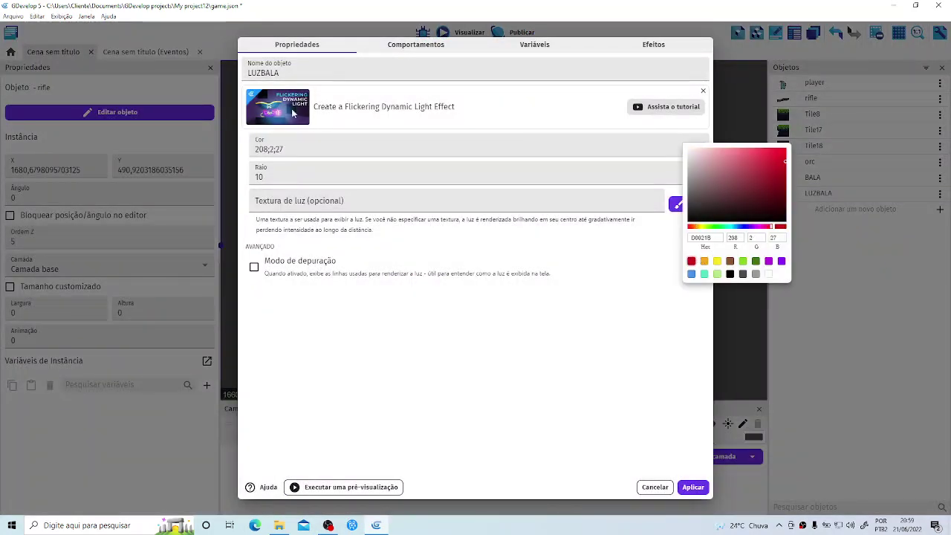
{"action": "left_click", "coordinate": [691, 490]}
{"action": "left_click", "coordinate": [692, 489]}
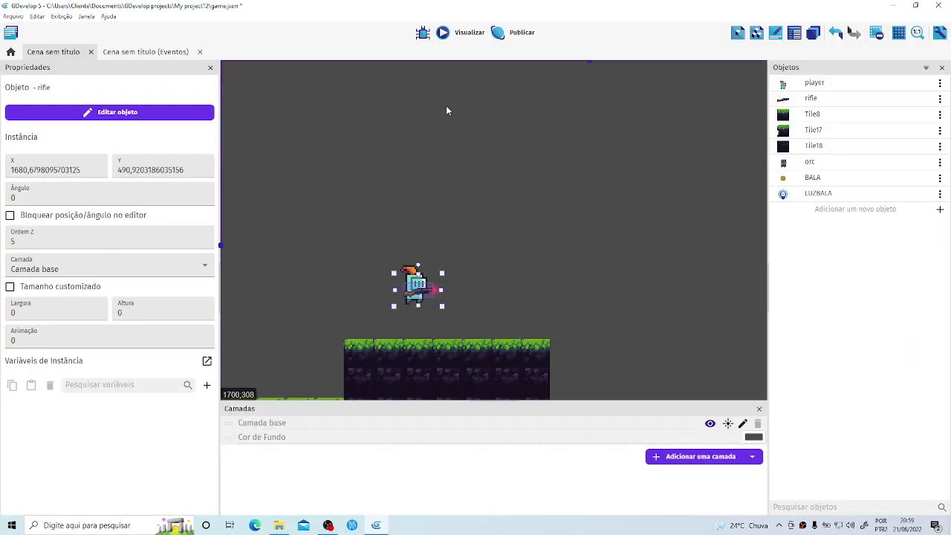
Preview the game to check the red muzzle flash while firing in both directions, and close the preview.
{"action": "left_click", "coordinate": [443, 34]}
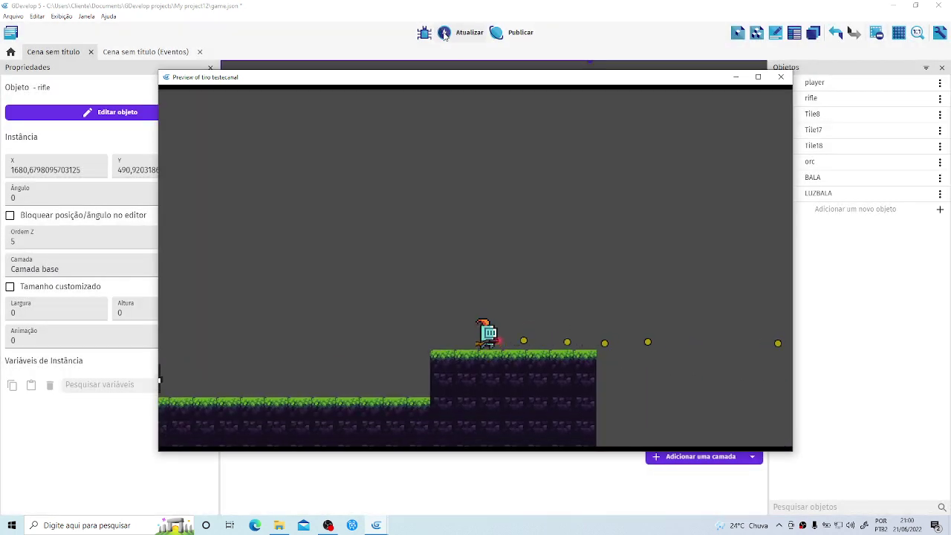
{"action": "key", "text": "Left"}
{"action": "key", "text": "Left"}
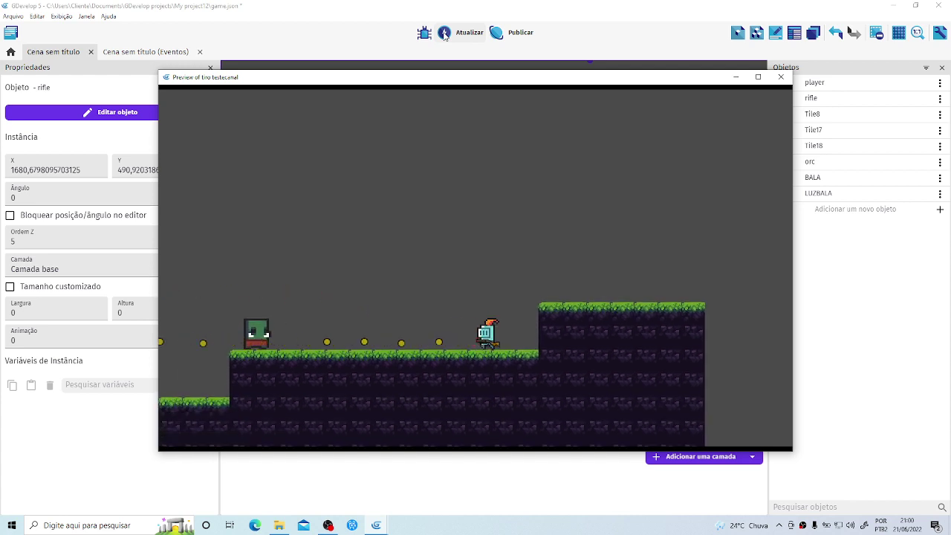
{"action": "left_click", "coordinate": [781, 76]}
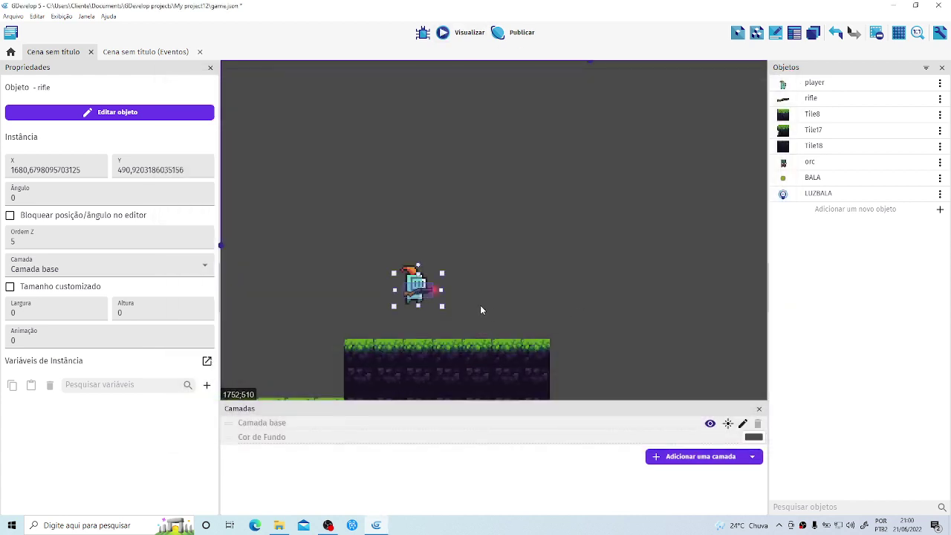
Set the LUZBALA light colour to yellow (248;231;28) and apply the change.
{"action": "double_click", "coordinate": [801, 195]}
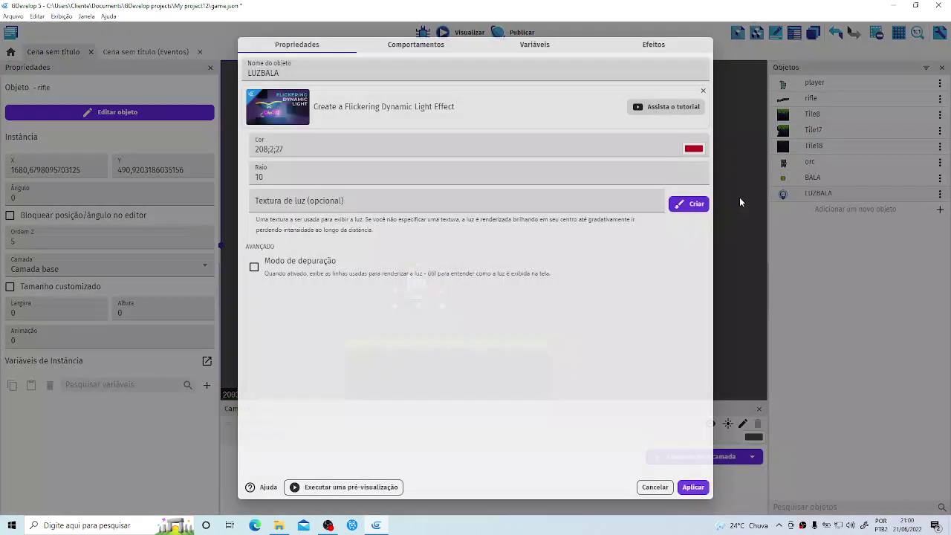
{"action": "left_click", "coordinate": [696, 149]}
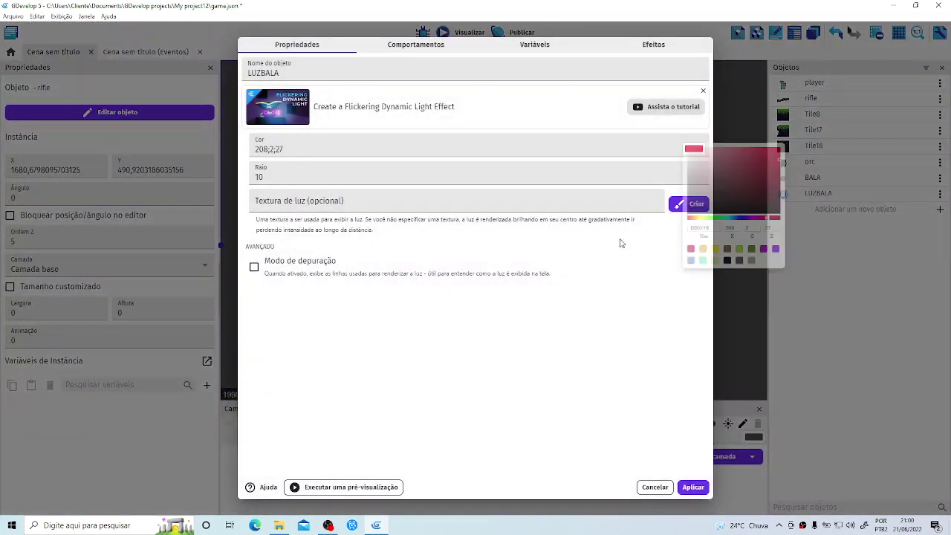
{"action": "left_click", "coordinate": [704, 262]}
{"action": "left_click", "coordinate": [717, 260]}
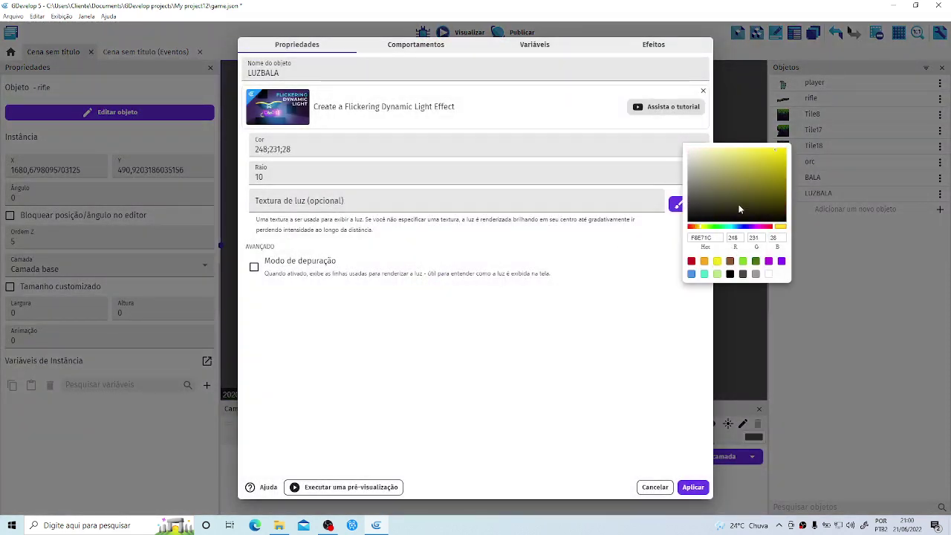
{"action": "left_click", "coordinate": [603, 326]}
{"action": "left_click", "coordinate": [692, 488]}
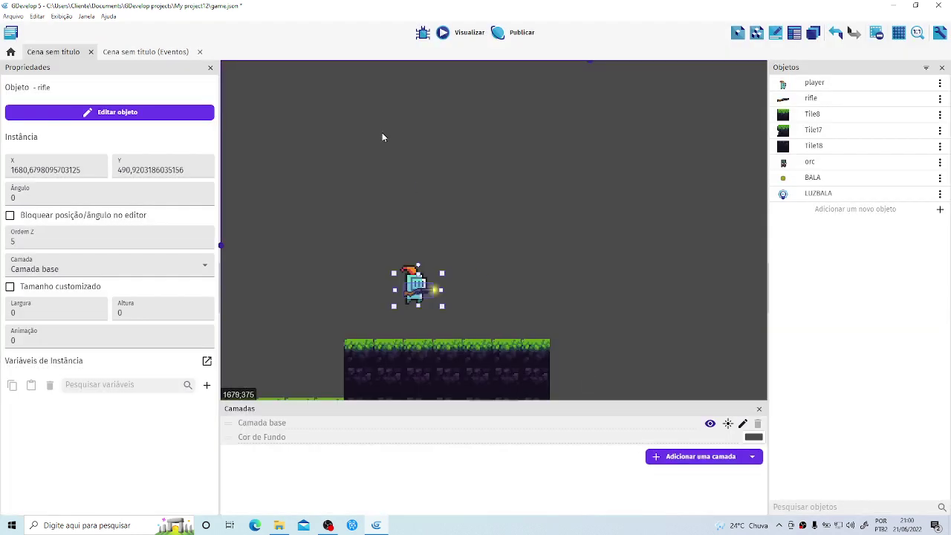
Preview the game to check the yellow muzzle flash while firing and moving left, and close the preview.
{"action": "left_click", "coordinate": [453, 29]}
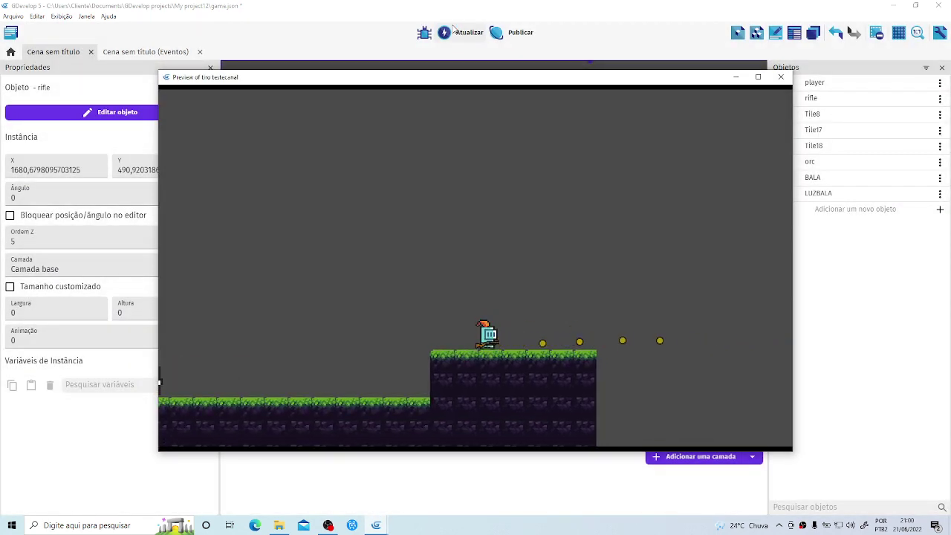
{"action": "key", "text": "Left"}
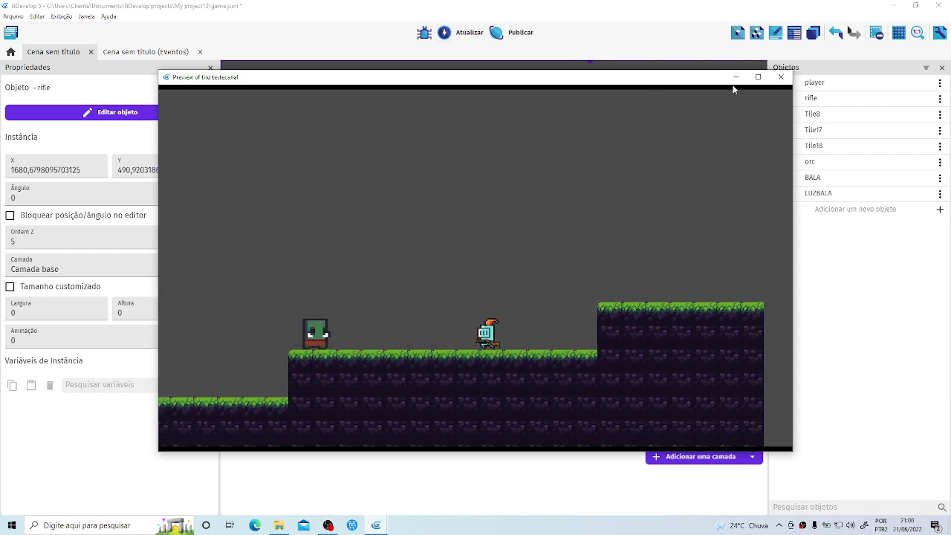
{"action": "left_click", "coordinate": [781, 77]}
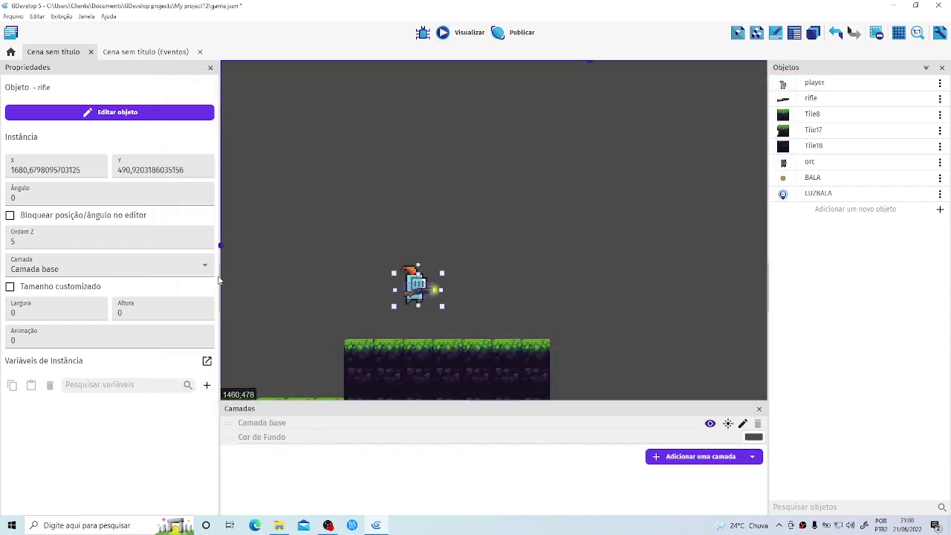
Open the orc object and review its animations and its PlatformerObject behavior settings.
{"action": "scroll", "coordinate": [293, 271], "scroll_direction": "down", "scroll_amount": 3}
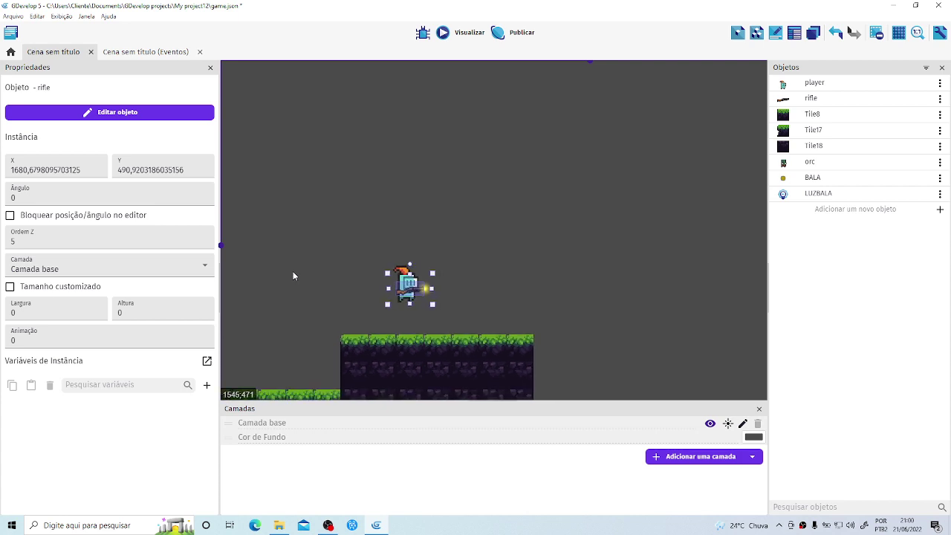
{"action": "double_click", "coordinate": [817, 161]}
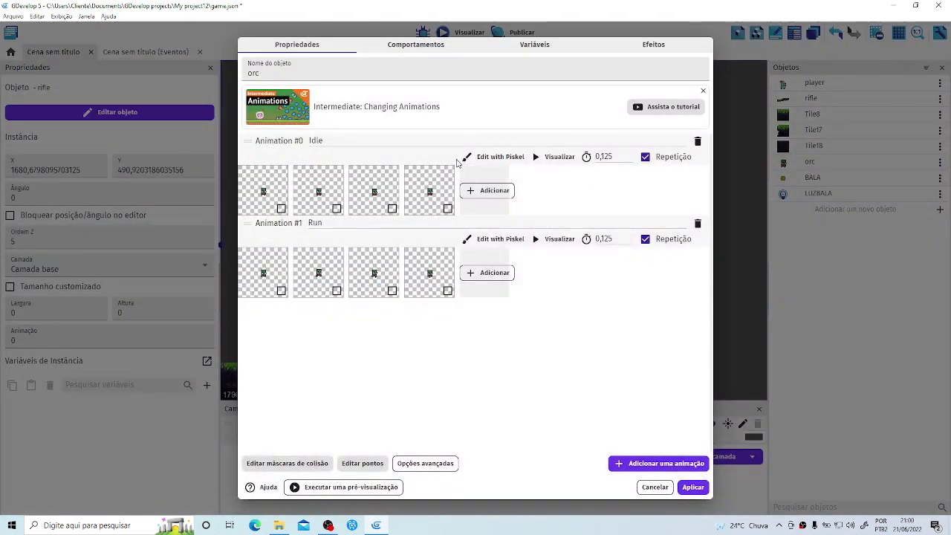
{"action": "left_click", "coordinate": [427, 46]}
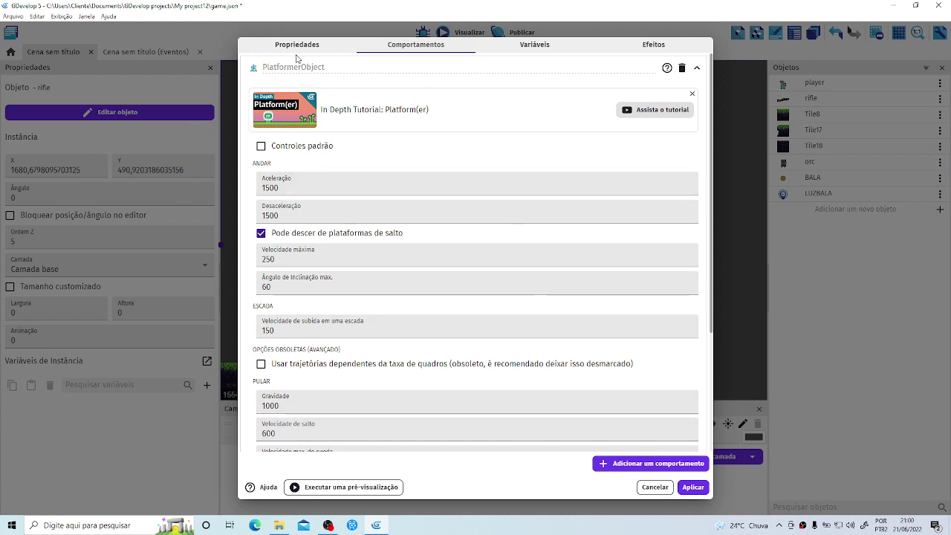
{"action": "key", "text": "ctrl"}
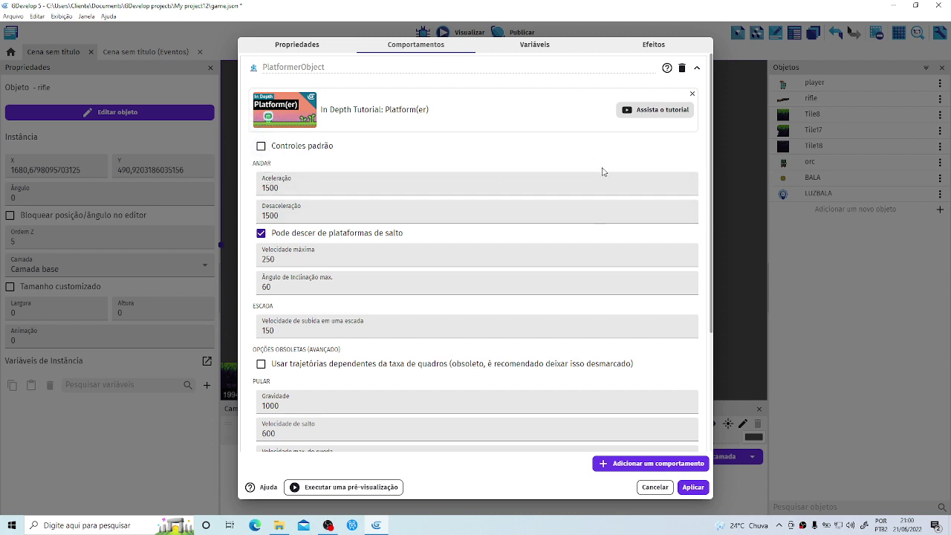
{"action": "scroll", "coordinate": [613, 274], "scroll_direction": "down", "scroll_amount": 3}
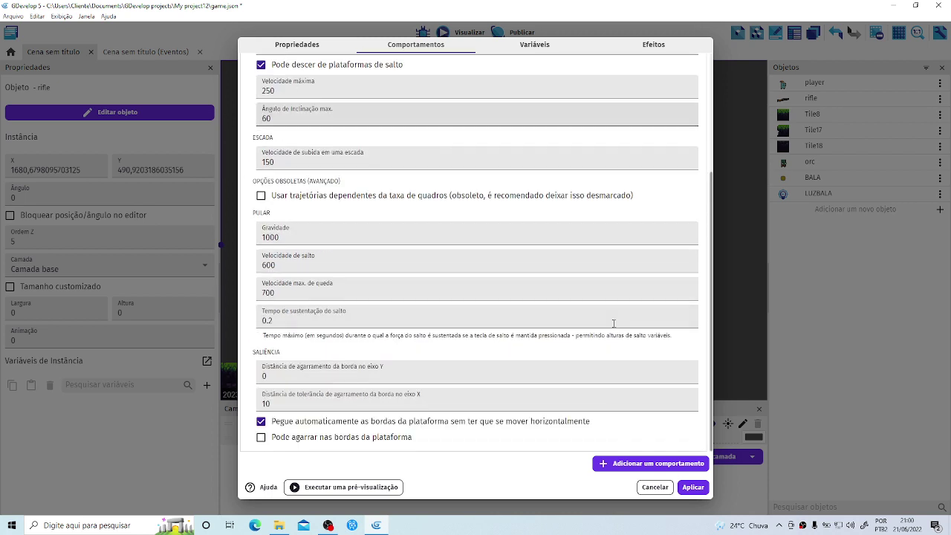
Start adding a behavior to the orc, search the new behaviors for "FLAS", and clear the search.
{"action": "left_click", "coordinate": [622, 462]}
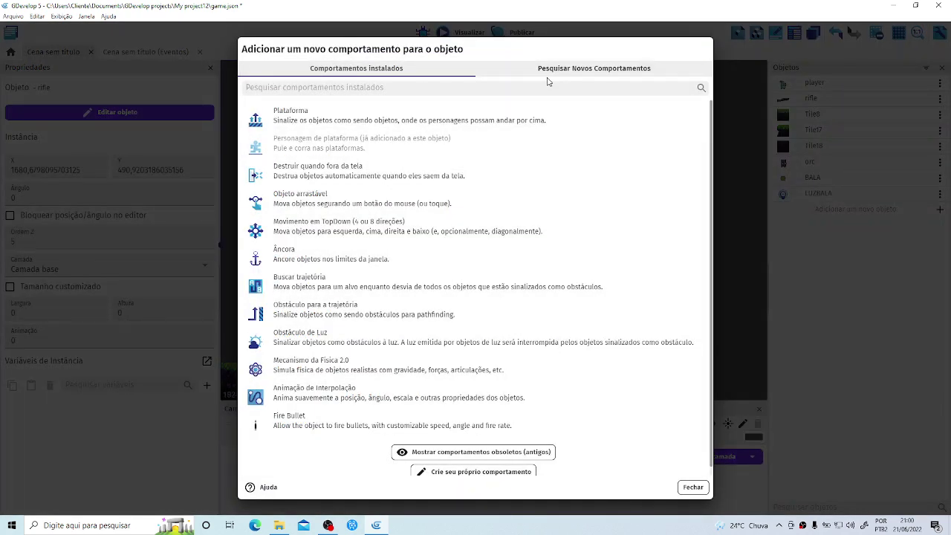
{"action": "left_click", "coordinate": [552, 69]}
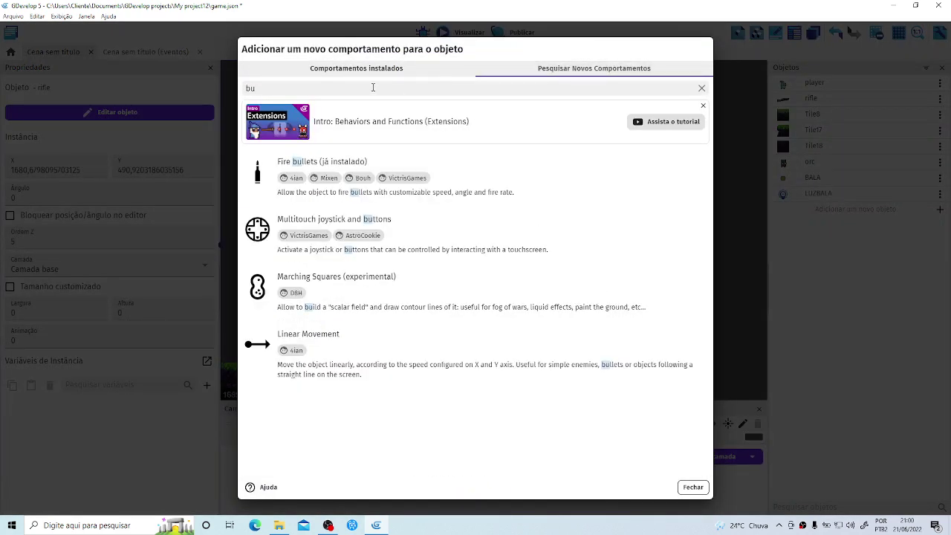
{"action": "left_click", "coordinate": [282, 88]}
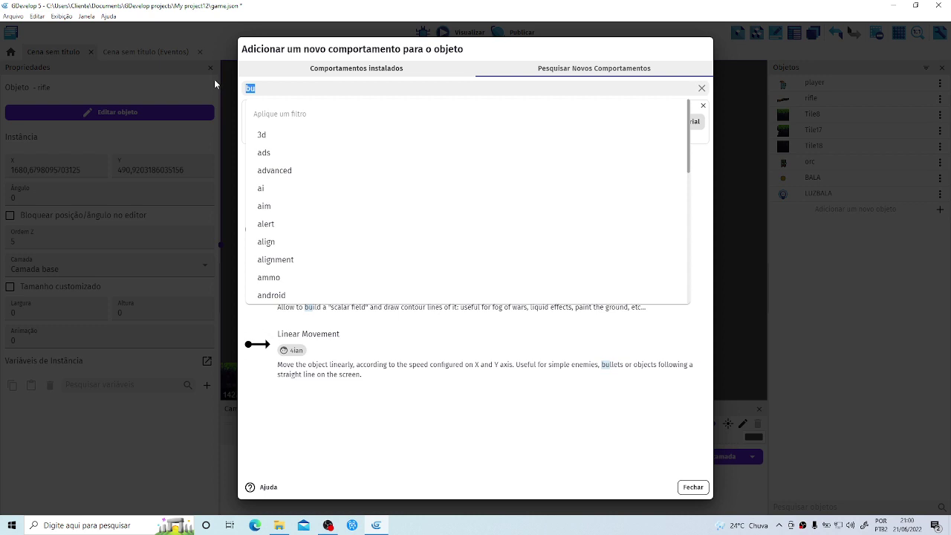
{"action": "key", "text": "BackSpace"}
{"action": "type", "text": "FL"}
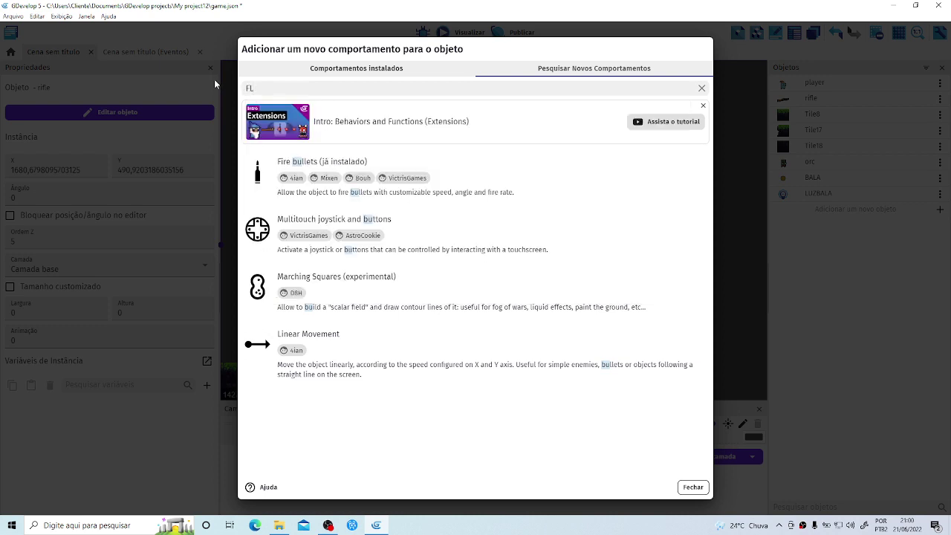
{"action": "type", "text": "AS"}
{"action": "key", "text": "BackSpace"}
{"action": "key", "text": "BackSpace"}
{"action": "key", "text": "BackSpace"}
{"action": "key", "text": "BackSpace"}
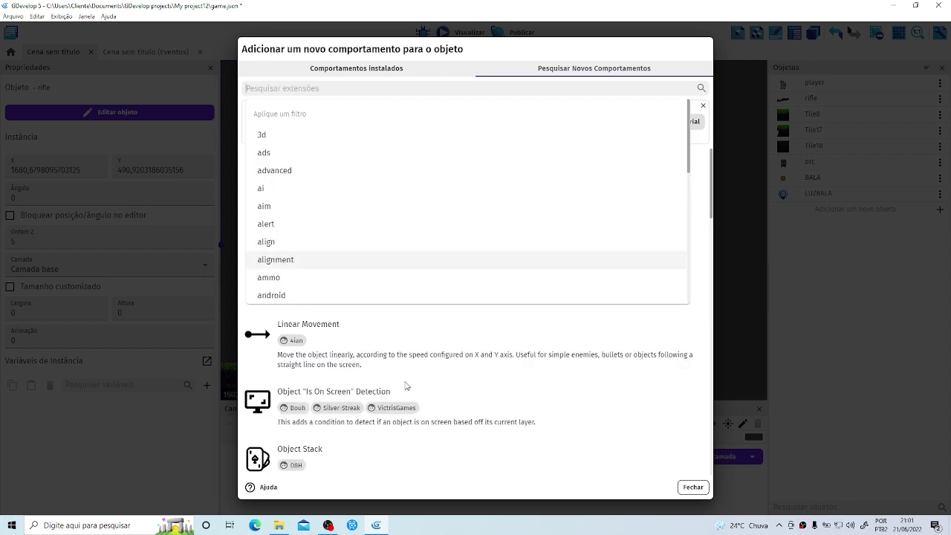
{"action": "left_click", "coordinate": [630, 408]}
{"action": "left_click", "coordinate": [628, 407]}
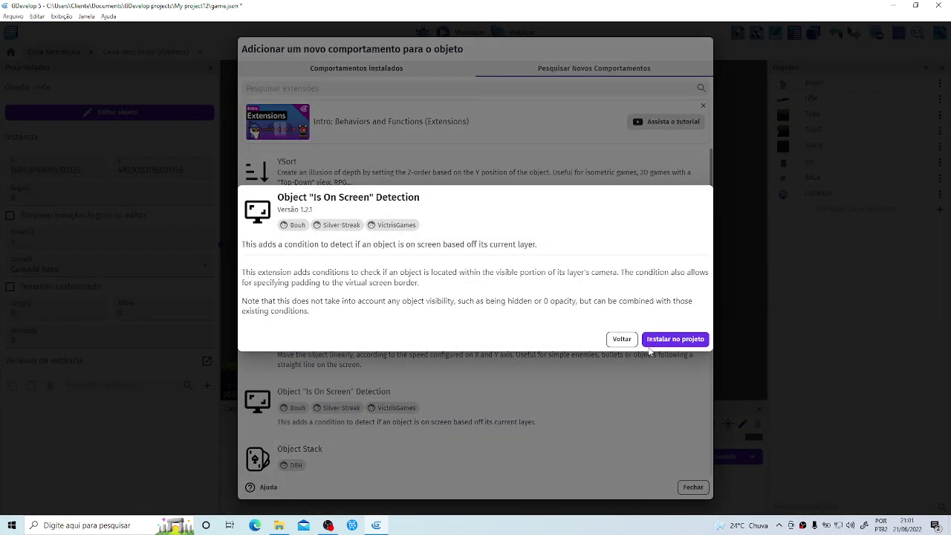
{"action": "left_click", "coordinate": [623, 339]}
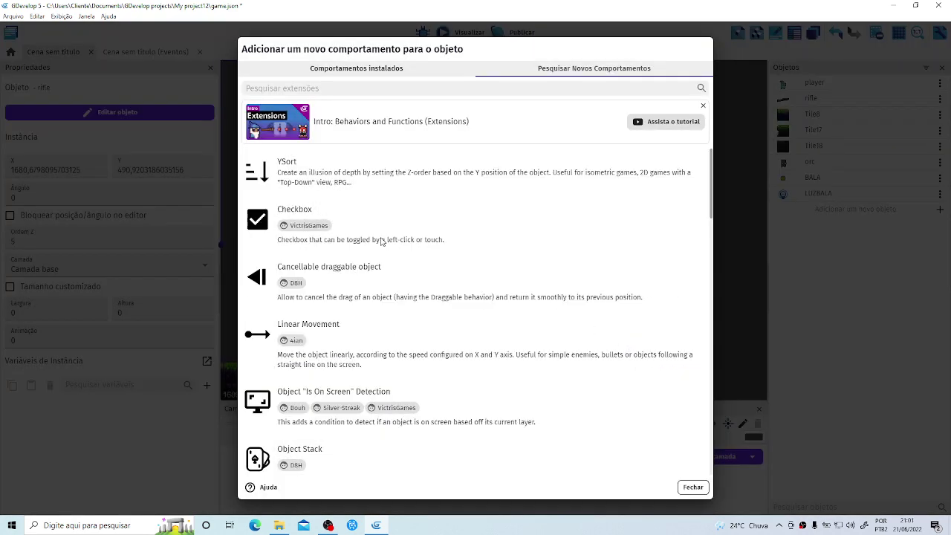
Find the Flash (blink) extension in the list of new behaviors and install it in the project.
{"action": "scroll", "coordinate": [381, 240], "scroll_direction": "down", "scroll_amount": 8}
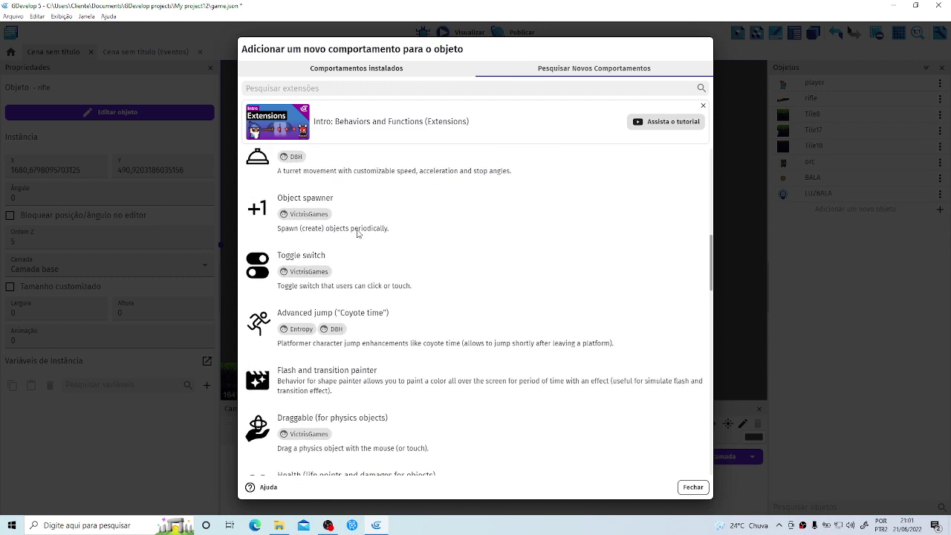
{"action": "scroll", "coordinate": [358, 233], "scroll_direction": "down", "scroll_amount": 8}
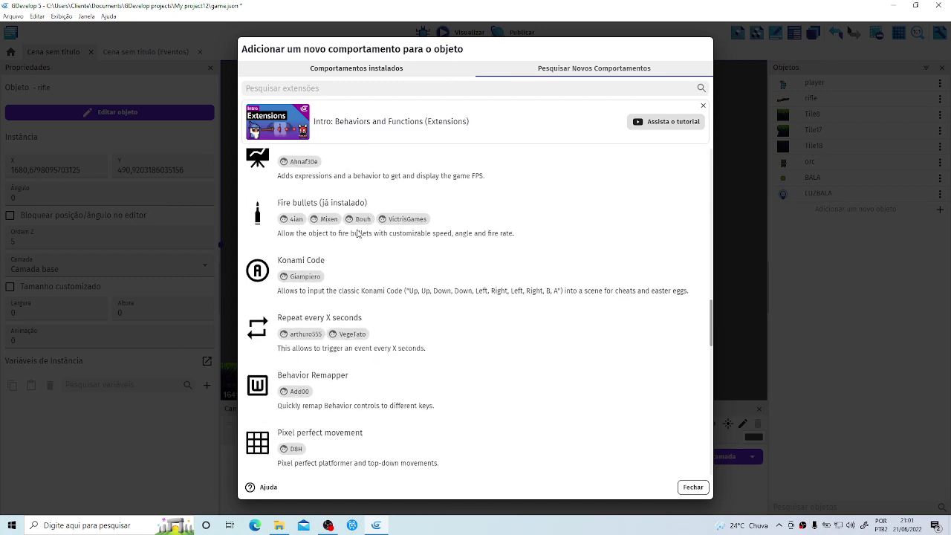
{"action": "scroll", "coordinate": [357, 234], "scroll_direction": "down", "scroll_amount": 10}
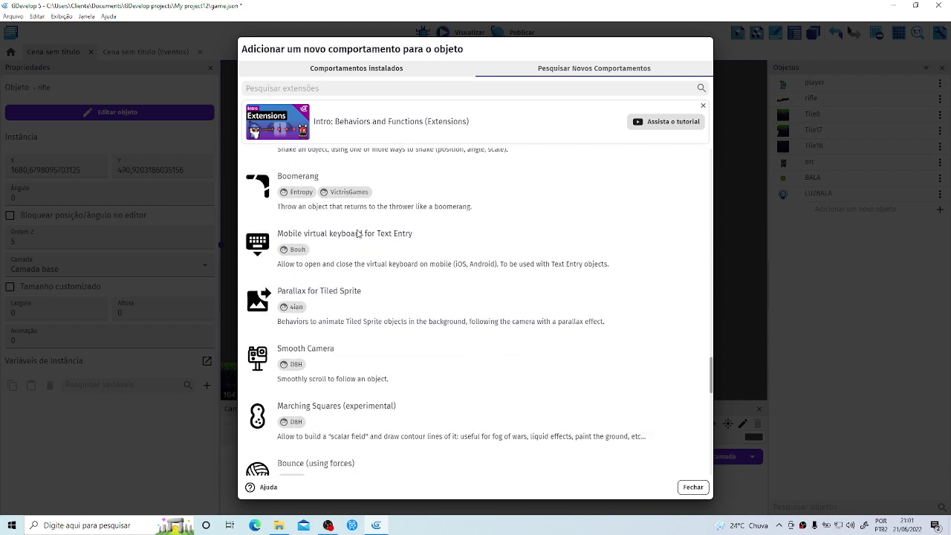
{"action": "scroll", "coordinate": [357, 233], "scroll_direction": "down", "scroll_amount": 10}
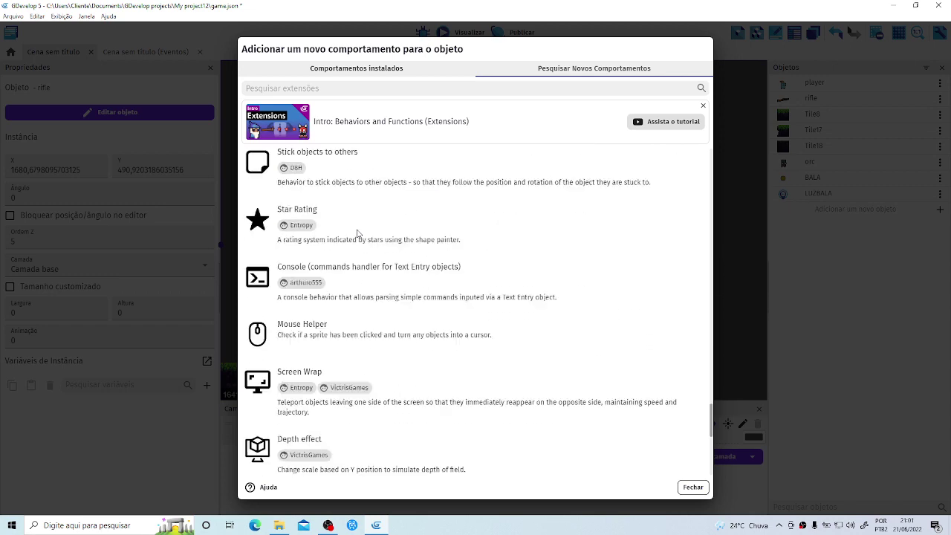
{"action": "scroll", "coordinate": [357, 234], "scroll_direction": "down", "scroll_amount": 6}
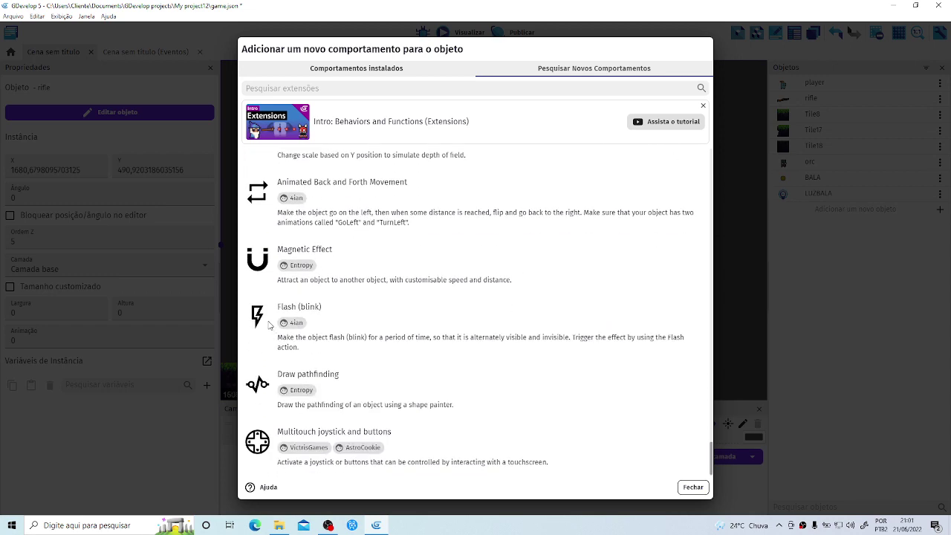
{"action": "left_click", "coordinate": [269, 323]}
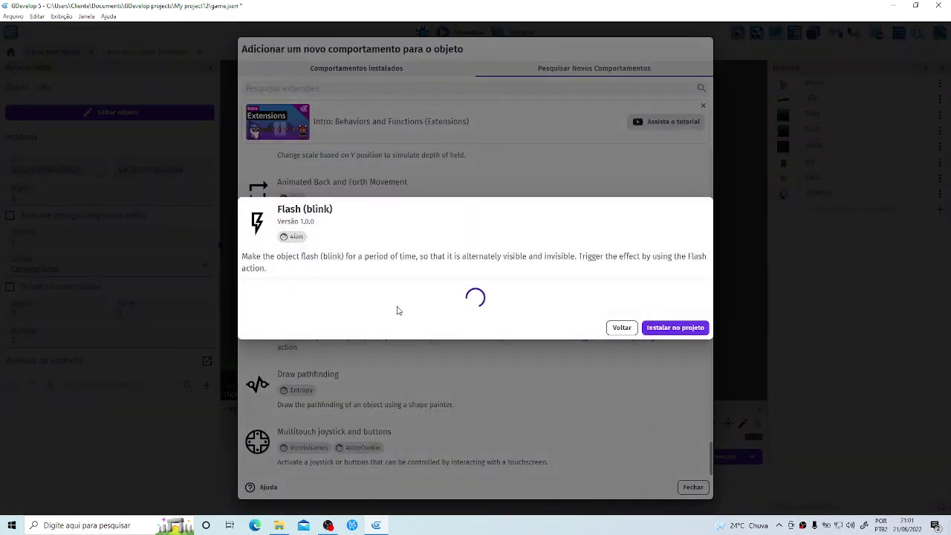
{"action": "left_click", "coordinate": [655, 332]}
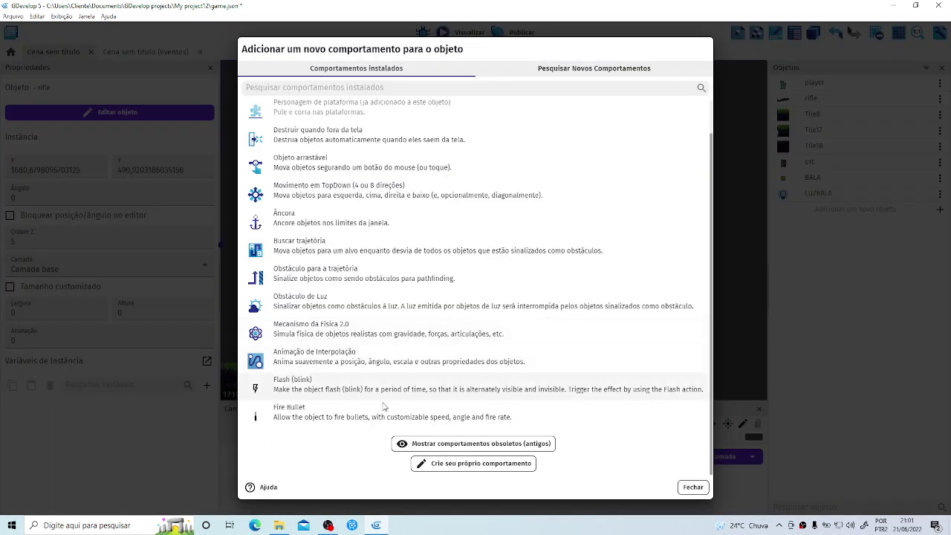
Add the installed Flash (blink) behavior to the orc and apply the object changes.
{"action": "left_click", "coordinate": [303, 386]}
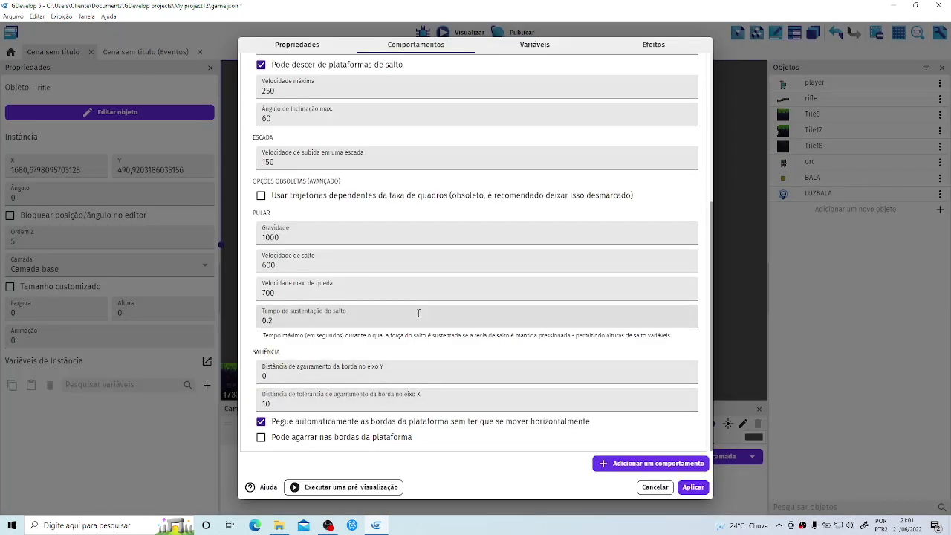
{"action": "scroll", "coordinate": [416, 314], "scroll_direction": "up", "scroll_amount": 3}
{"action": "scroll", "coordinate": [448, 224], "scroll_direction": "down", "scroll_amount": 5}
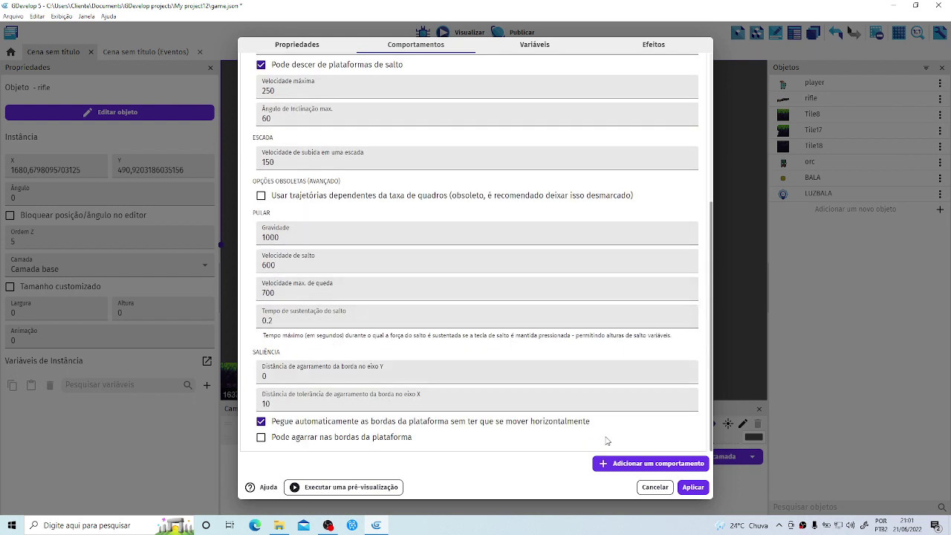
{"action": "left_click", "coordinate": [690, 487]}
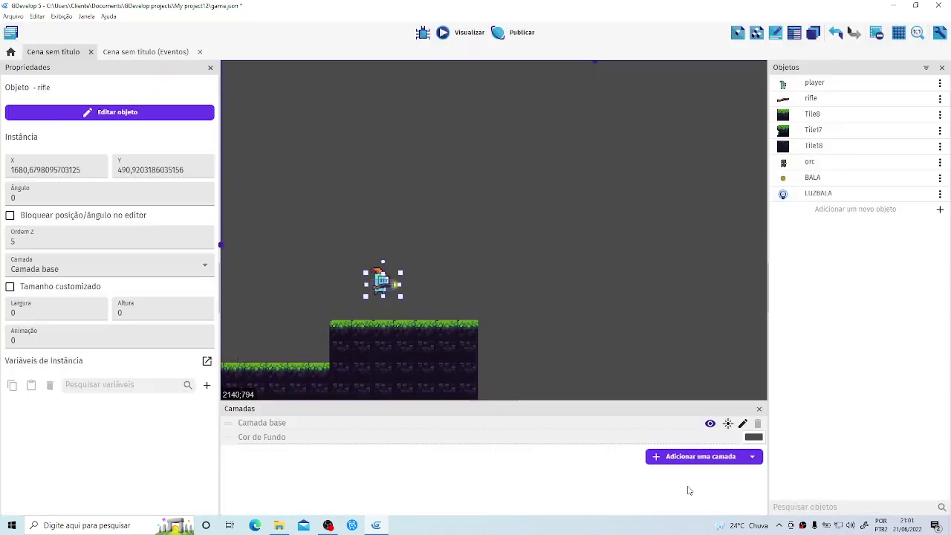
Add a new event at the end of the scene's events with the condition that BALA collides with orc.
{"action": "left_click", "coordinate": [124, 53]}
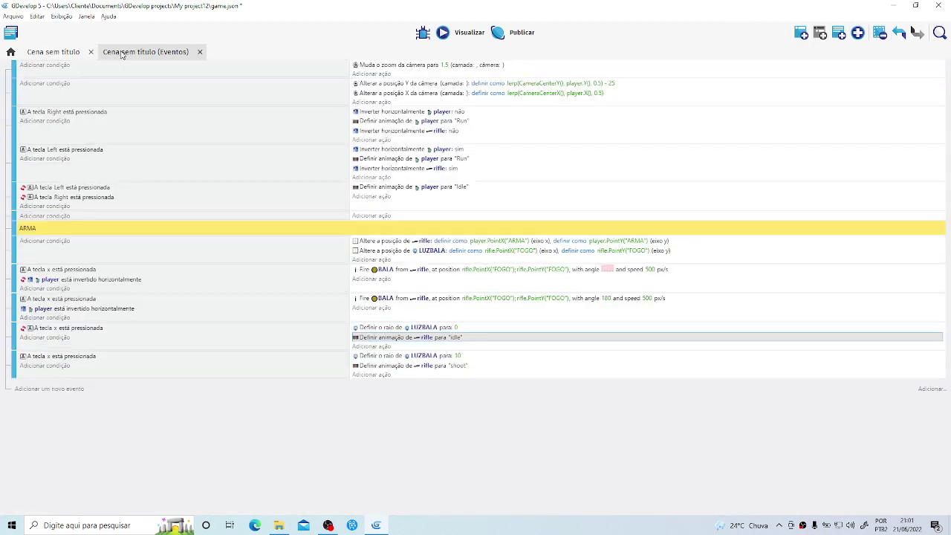
{"action": "left_click", "coordinate": [58, 389]}
{"action": "left_click", "coordinate": [46, 387]}
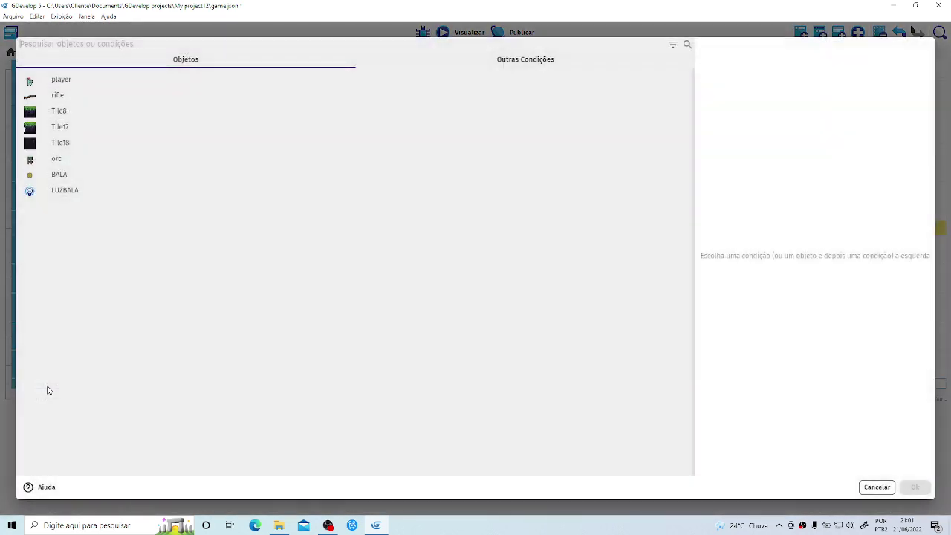
{"action": "left_click", "coordinate": [59, 175]}
{"action": "scroll", "coordinate": [449, 254], "scroll_direction": "down", "scroll_amount": 2}
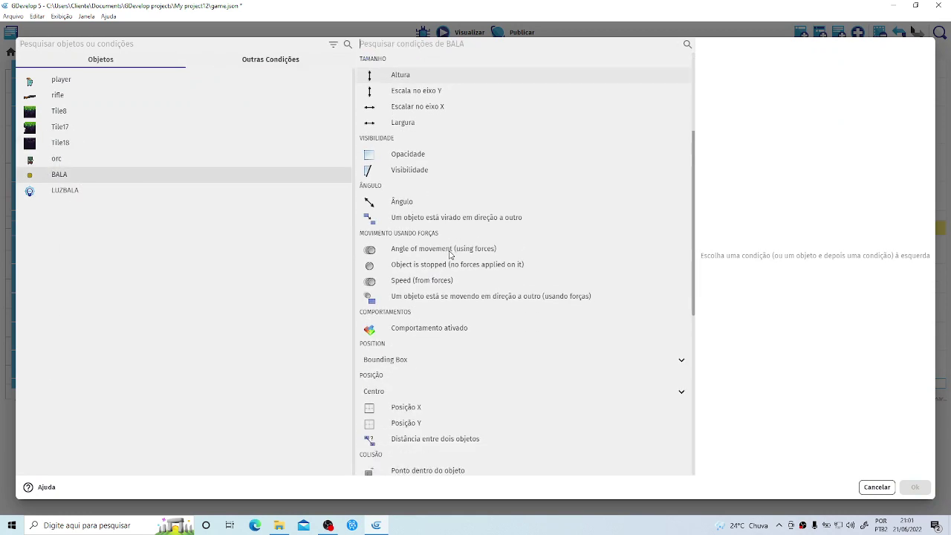
{"action": "scroll", "coordinate": [449, 255], "scroll_direction": "down", "scroll_amount": 3}
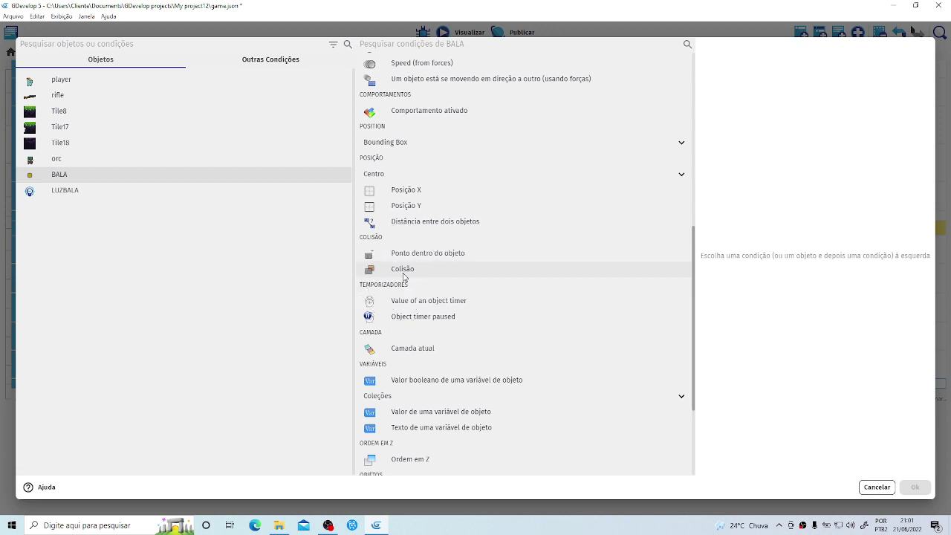
{"action": "left_click", "coordinate": [404, 270]}
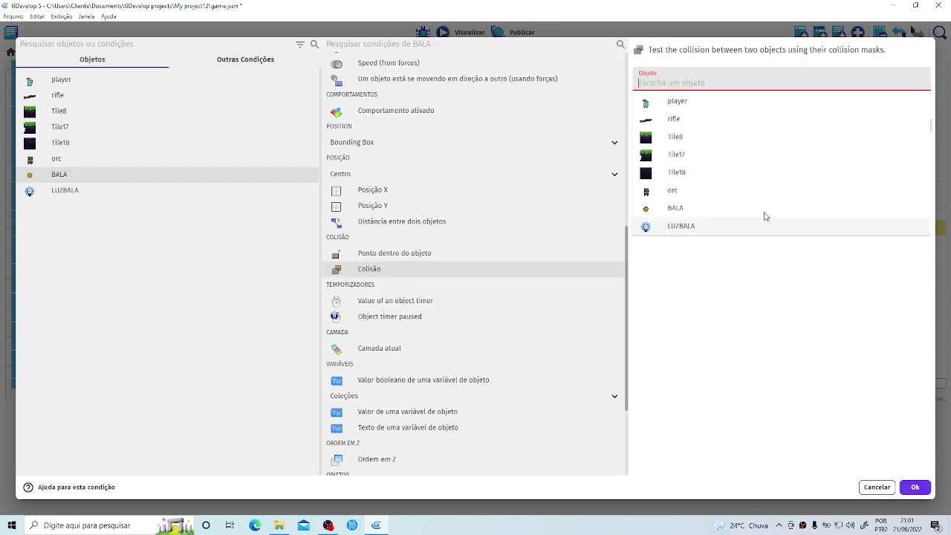
{"action": "left_click", "coordinate": [681, 192]}
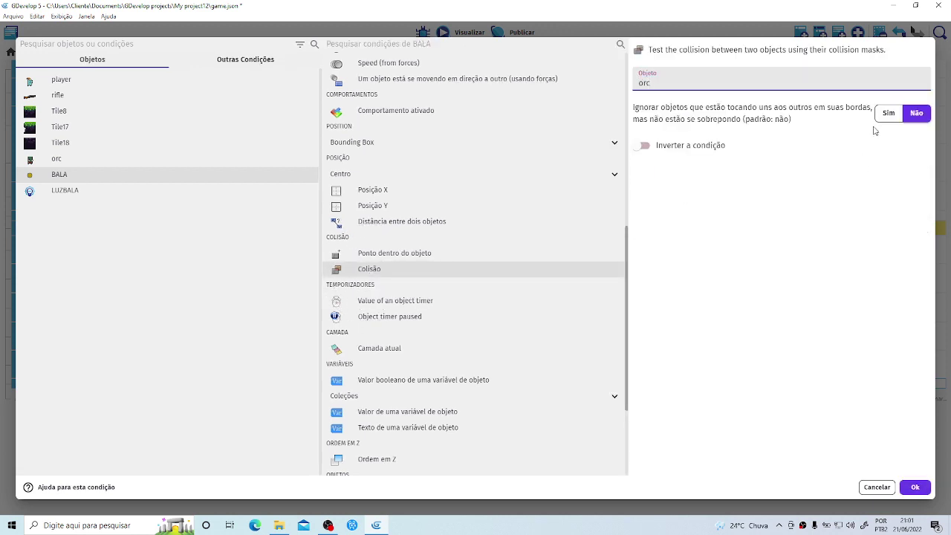
{"action": "left_click", "coordinate": [915, 487]}
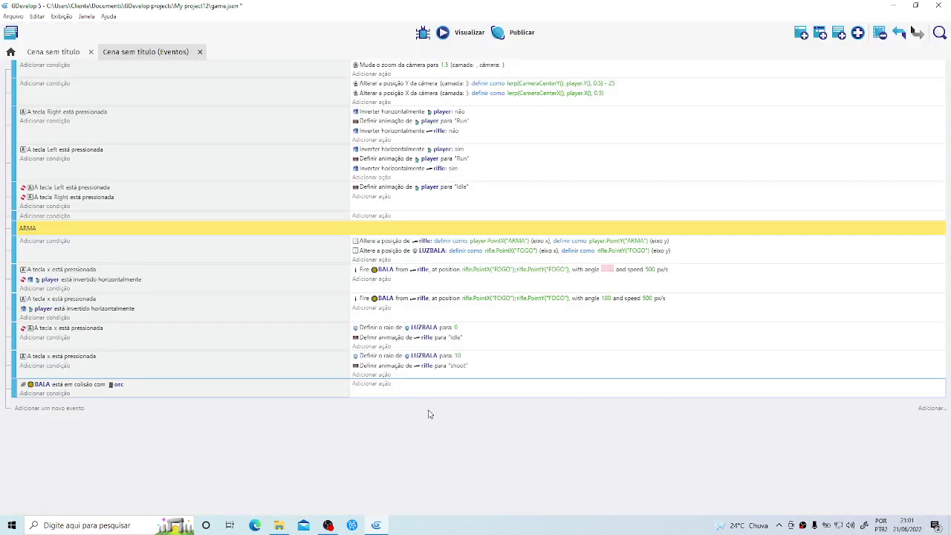
Add a Flash (blink) action to the BALA–orc collision event that makes the orc blink for 1 second.
{"action": "left_click", "coordinate": [369, 386]}
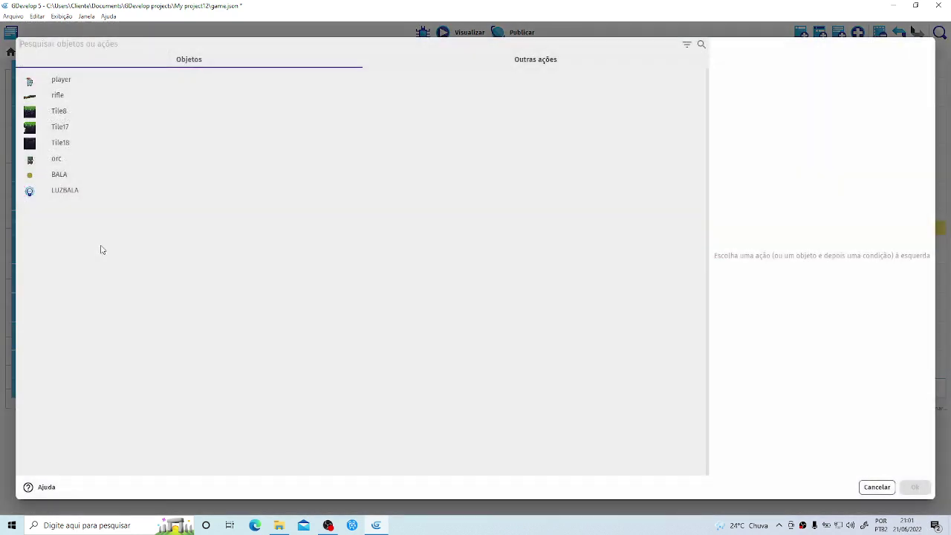
{"action": "left_click", "coordinate": [66, 162]}
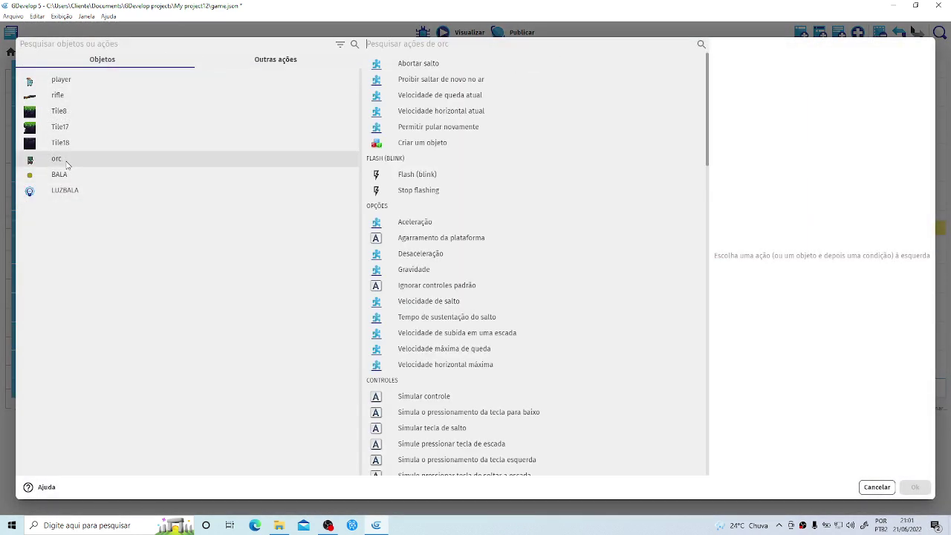
{"action": "left_click", "coordinate": [428, 178]}
{"action": "left_click", "coordinate": [683, 109]}
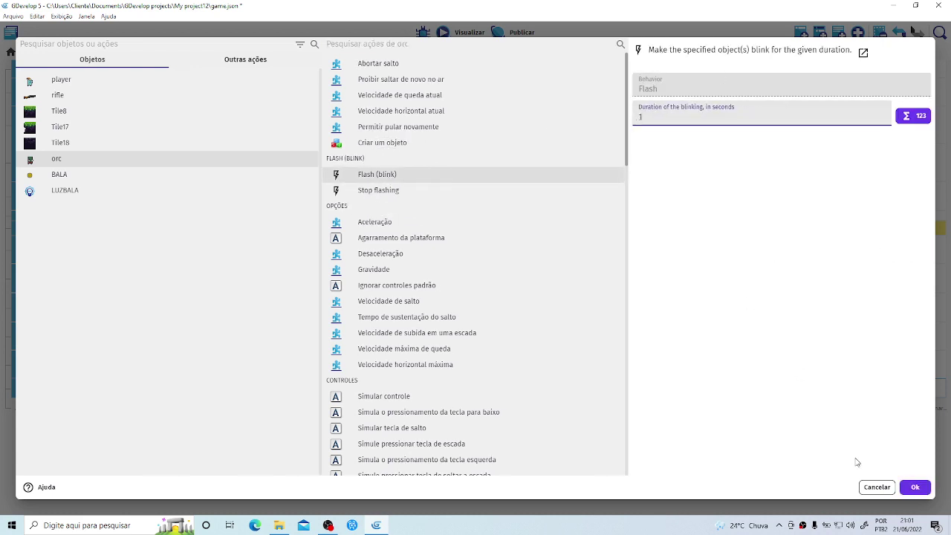
{"action": "type", "text": "1"}
{"action": "left_click", "coordinate": [915, 487]}
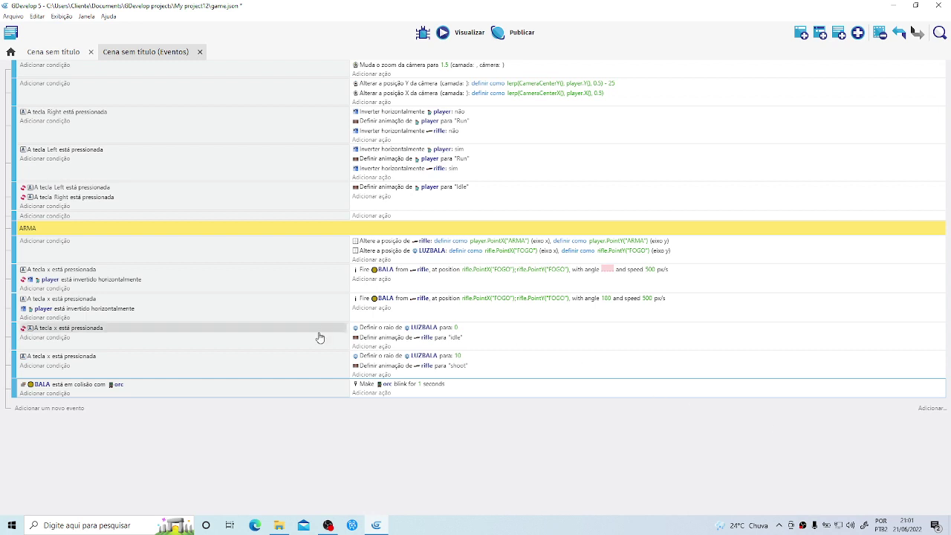
Add an action to the collision event that deletes the orc.
{"action": "left_click", "coordinate": [364, 394]}
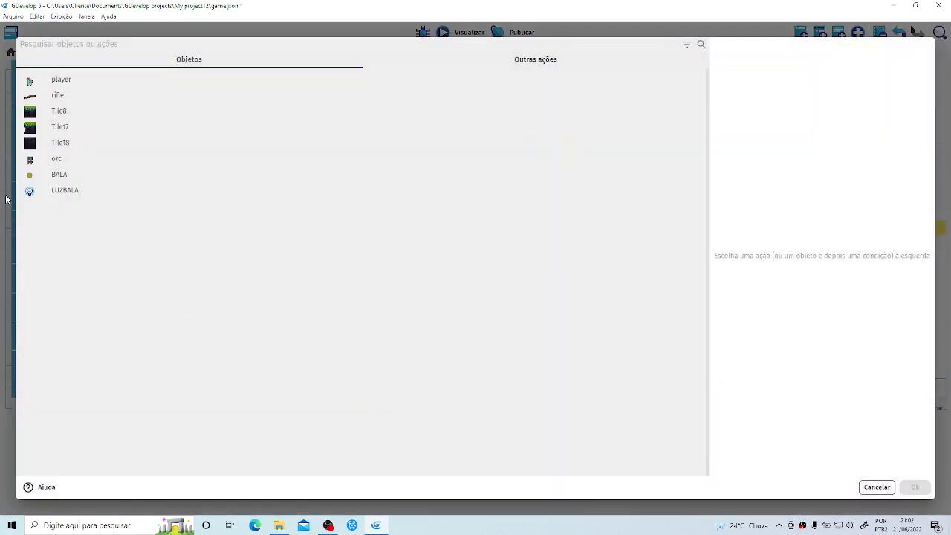
{"action": "left_click", "coordinate": [89, 162]}
{"action": "scroll", "coordinate": [446, 297], "scroll_direction": "down", "scroll_amount": 7}
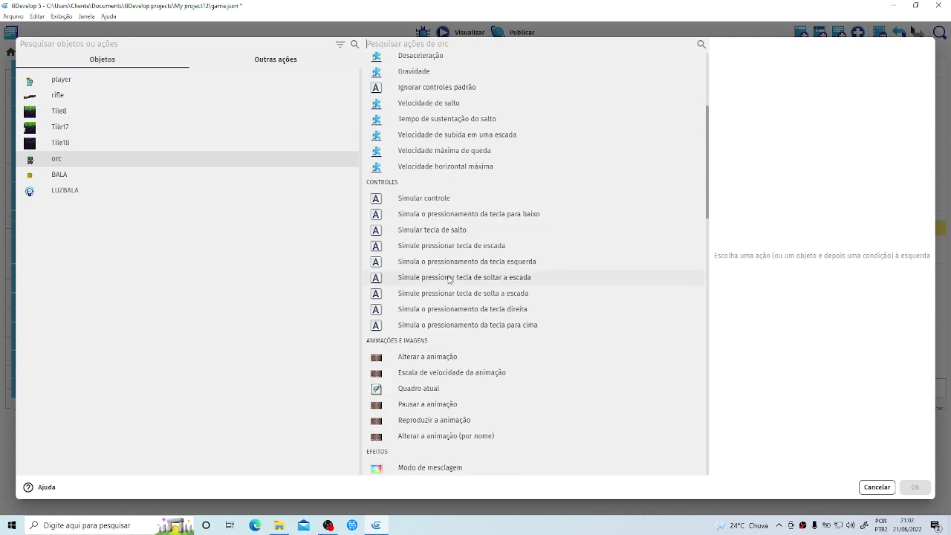
{"action": "scroll", "coordinate": [434, 320], "scroll_direction": "down", "scroll_amount": 5}
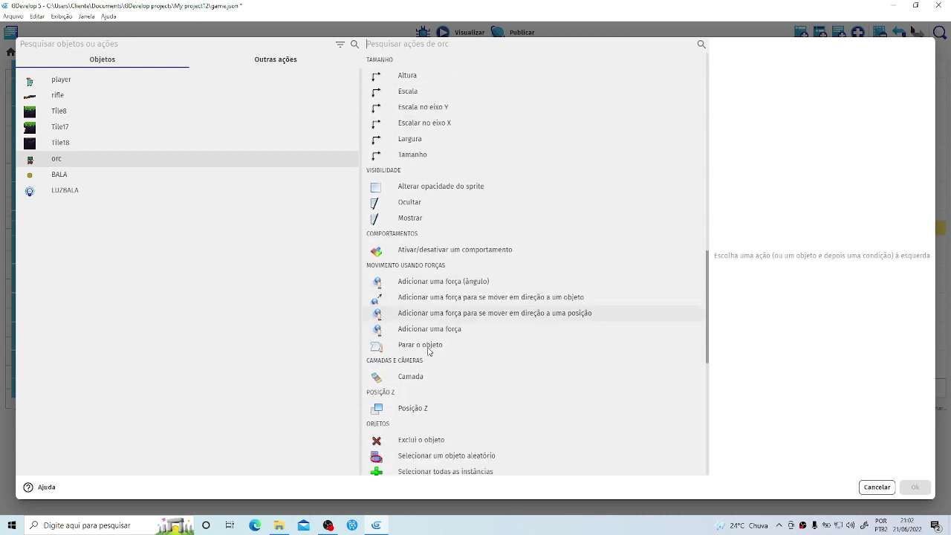
{"action": "left_click", "coordinate": [414, 284]}
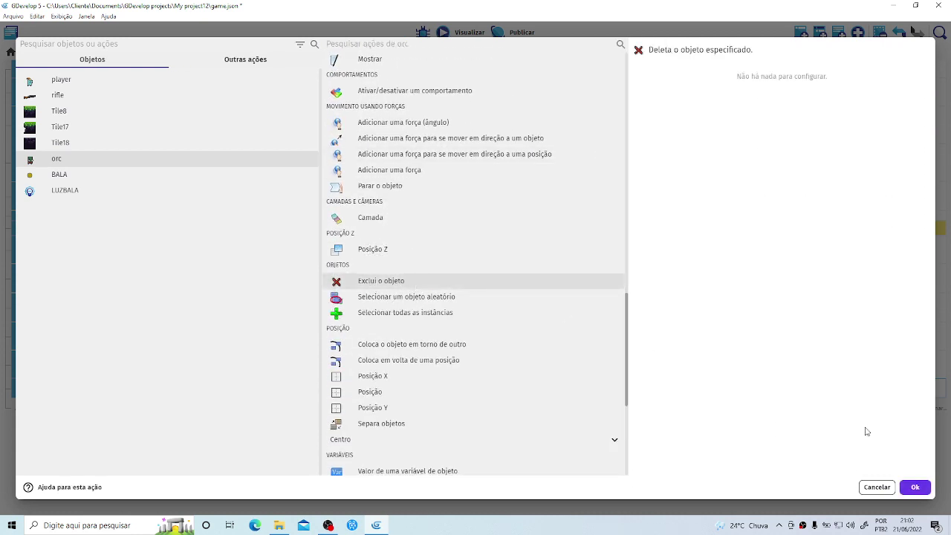
{"action": "left_click", "coordinate": [911, 488]}
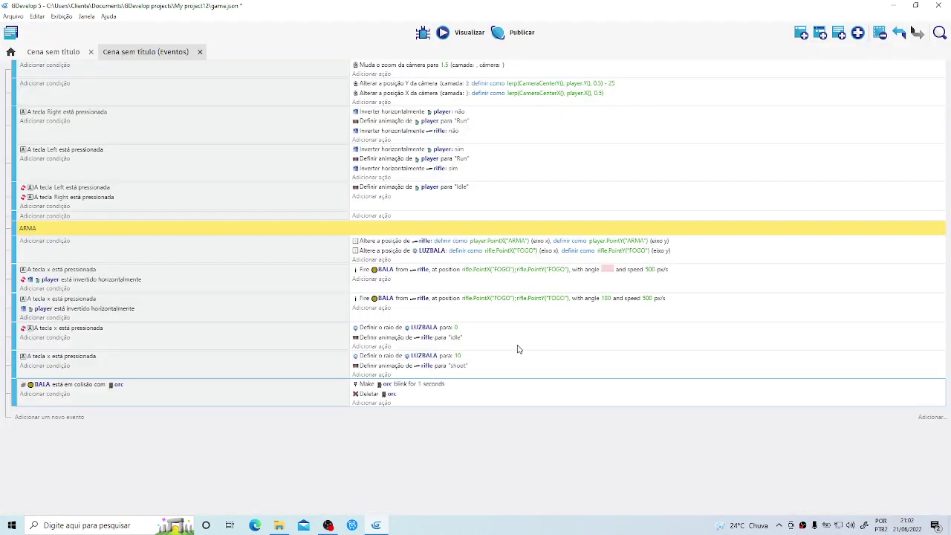
Add an action that deletes BALA to the collision event and move it above the orc's blink action.
{"action": "left_click", "coordinate": [366, 402]}
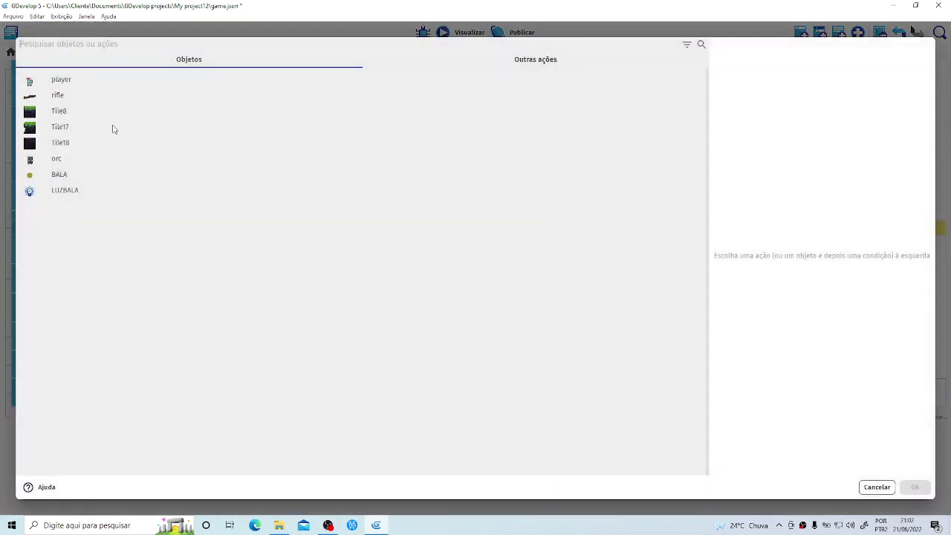
{"action": "left_click", "coordinate": [69, 176]}
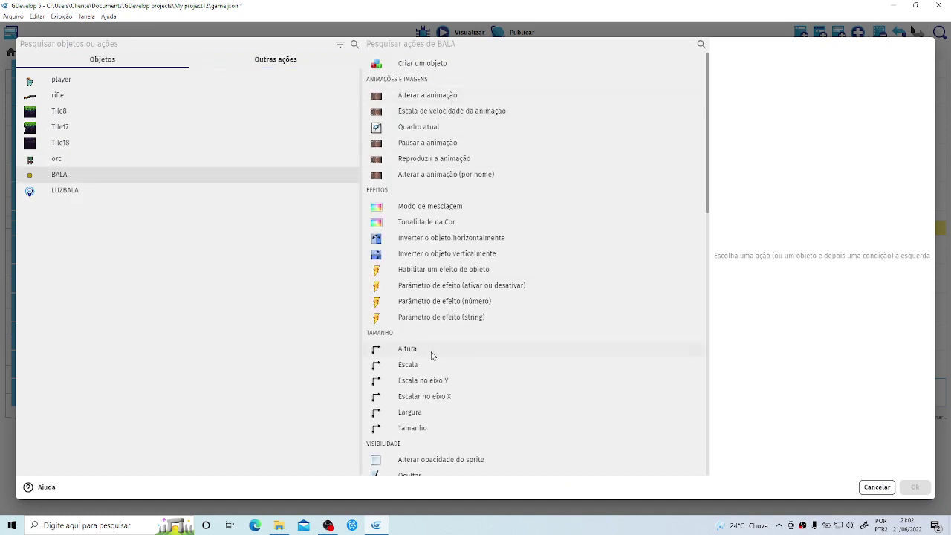
{"action": "scroll", "coordinate": [429, 357], "scroll_direction": "down", "scroll_amount": 3}
{"action": "scroll", "coordinate": [417, 368], "scroll_direction": "down", "scroll_amount": 3}
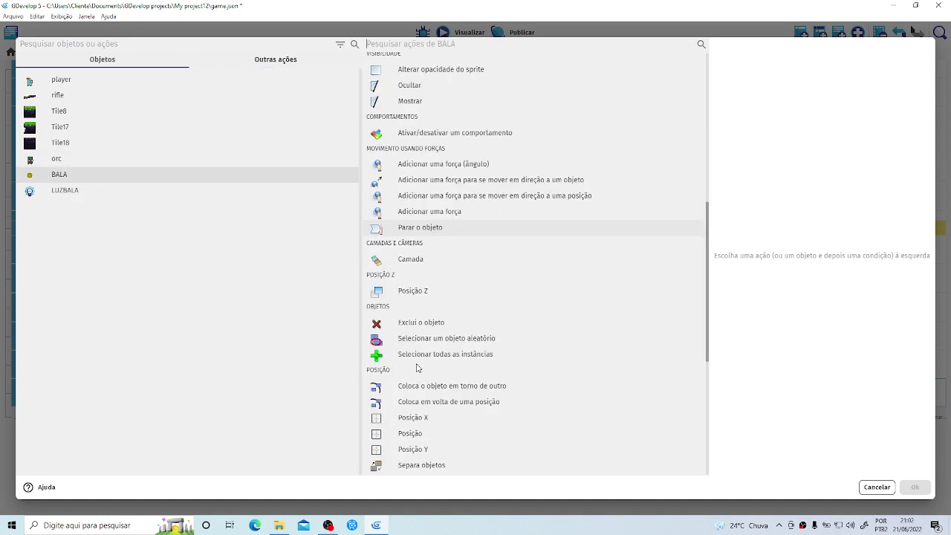
{"action": "left_click", "coordinate": [409, 316]}
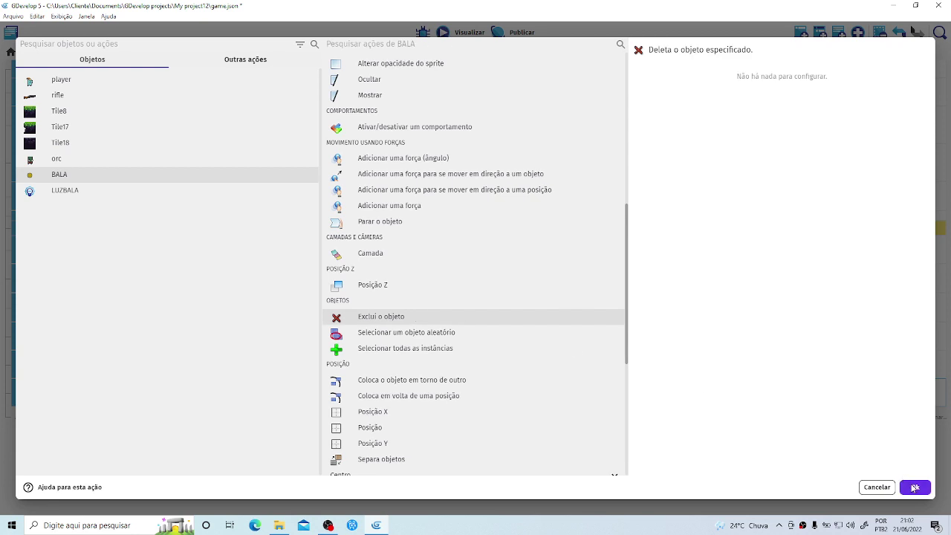
{"action": "left_click", "coordinate": [913, 487]}
{"action": "left_click_drag", "start_coordinate": [366, 406], "coordinate": [369, 387]}
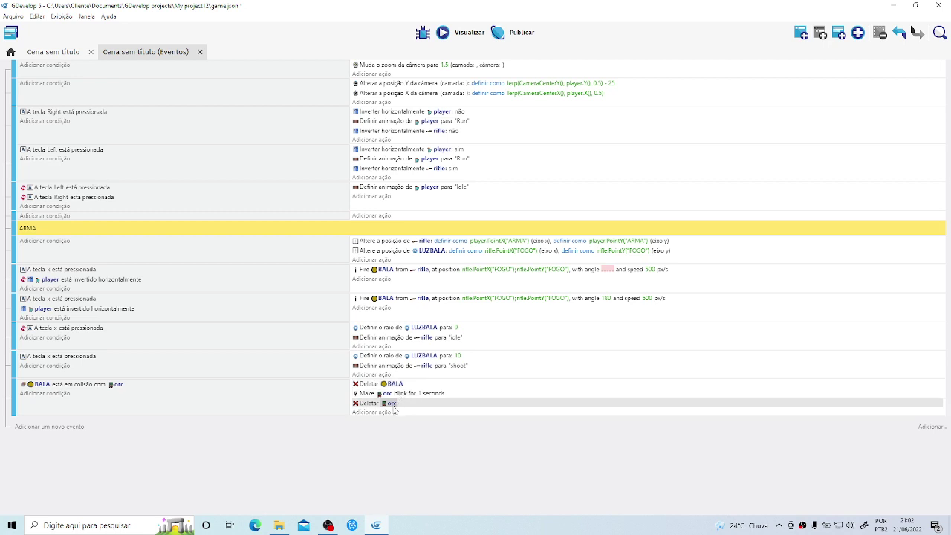
Preview the game and test shooting BALA bullets at the orcs while running and jumping leftward across the platforms.
{"action": "left_click", "coordinate": [457, 35]}
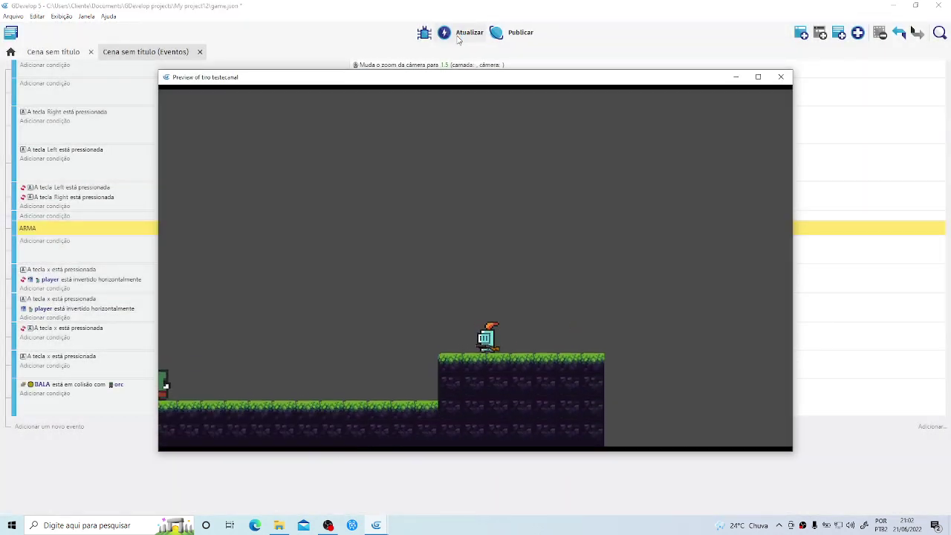
{"action": "key", "text": "x"}
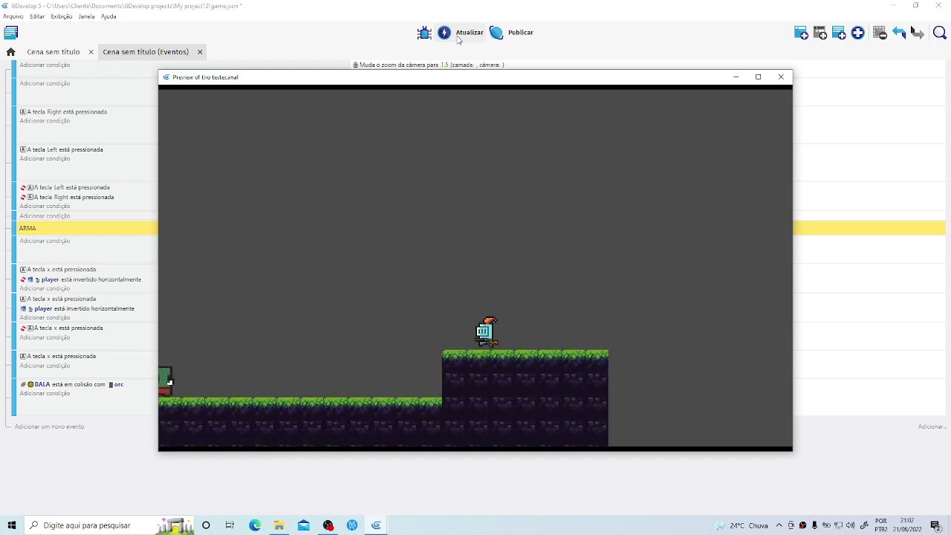
{"action": "key", "text": "Left"}
{"action": "key", "text": "x"}
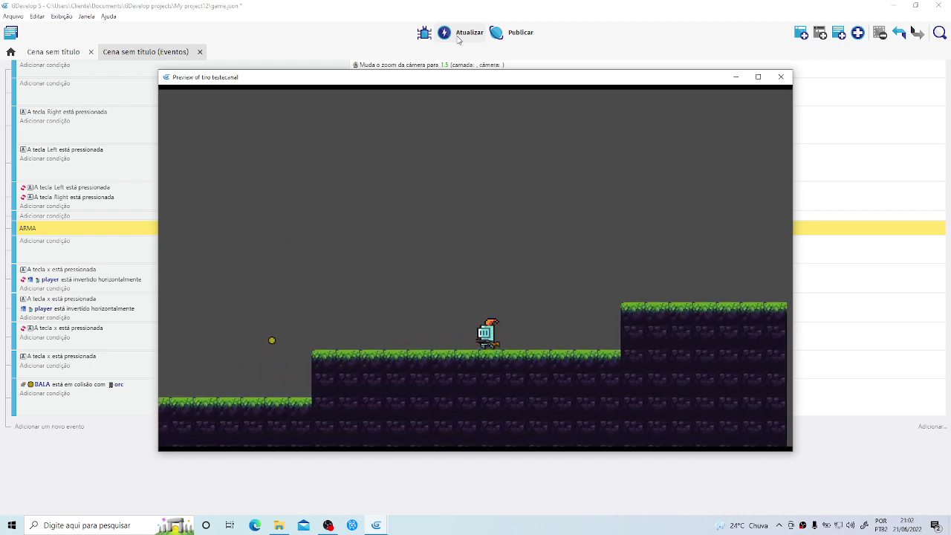
{"action": "key", "text": "Left"}
{"action": "key", "text": "Up"}
{"action": "key", "text": "x"}
{"action": "key", "text": "Left"}
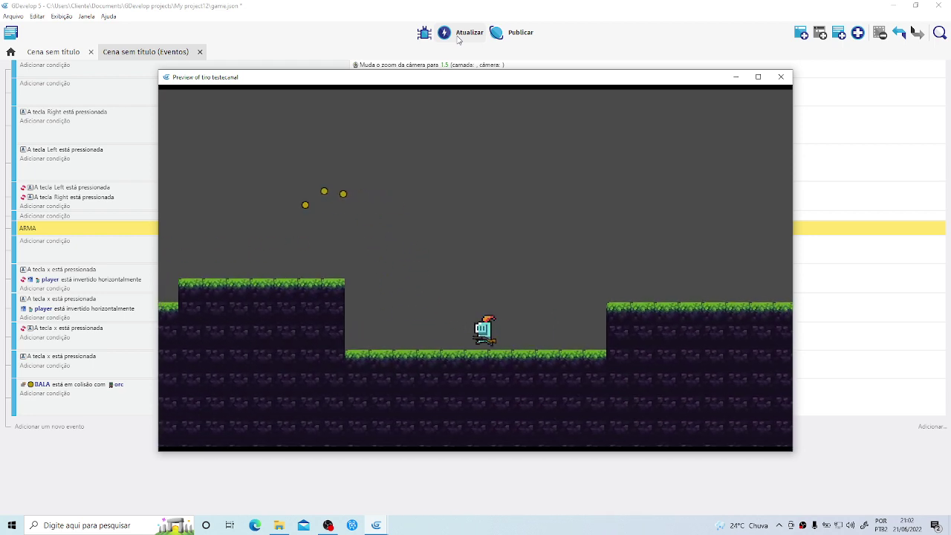
{"action": "key", "text": "x"}
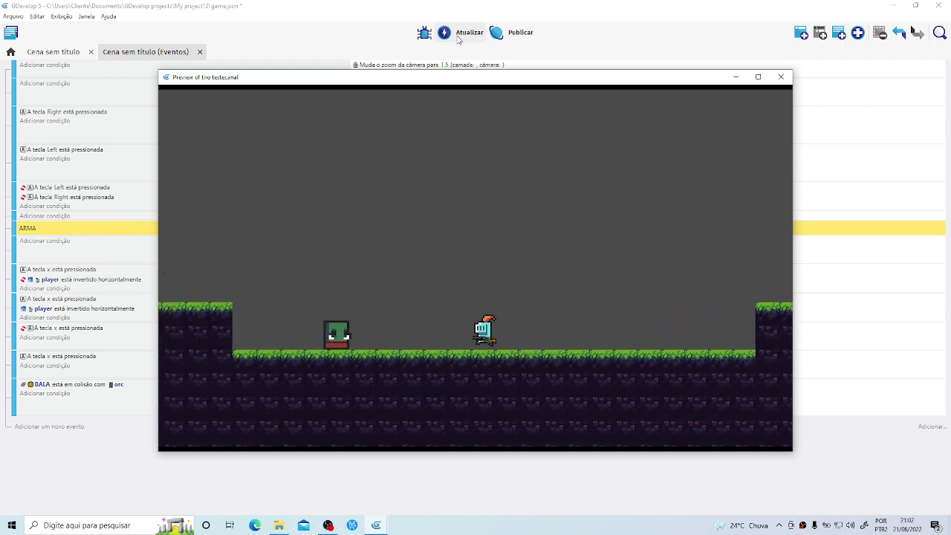
{"action": "key", "text": "x"}
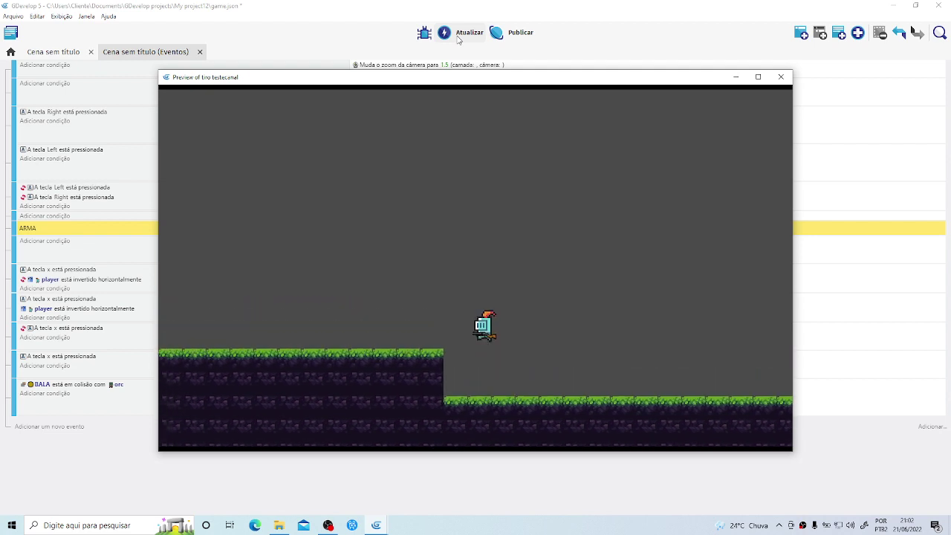
Test firing BALA bullets and the LUZBALA flash while jumping, with the player facing left and right.
{"action": "key", "text": "x"}
{"action": "key", "text": "space"}
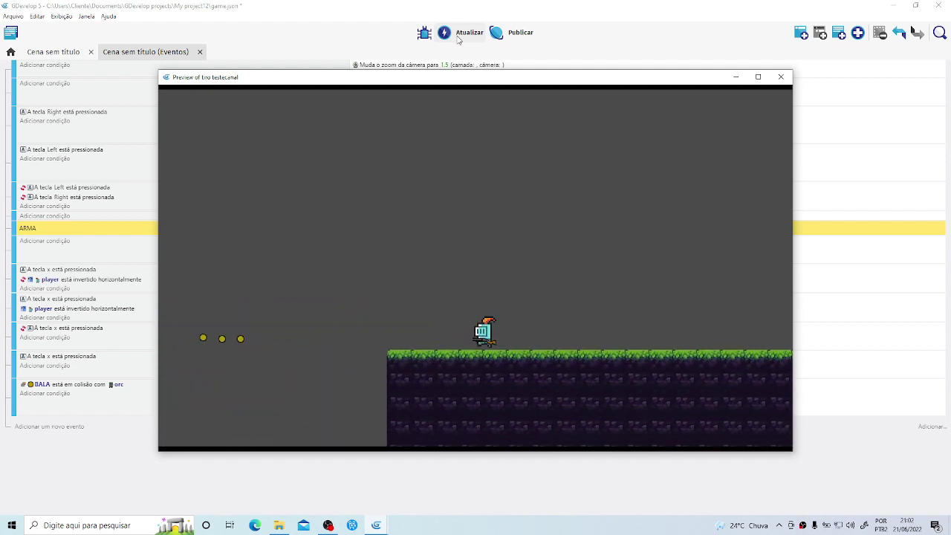
{"action": "key", "text": "space"}
{"action": "key", "text": "x"}
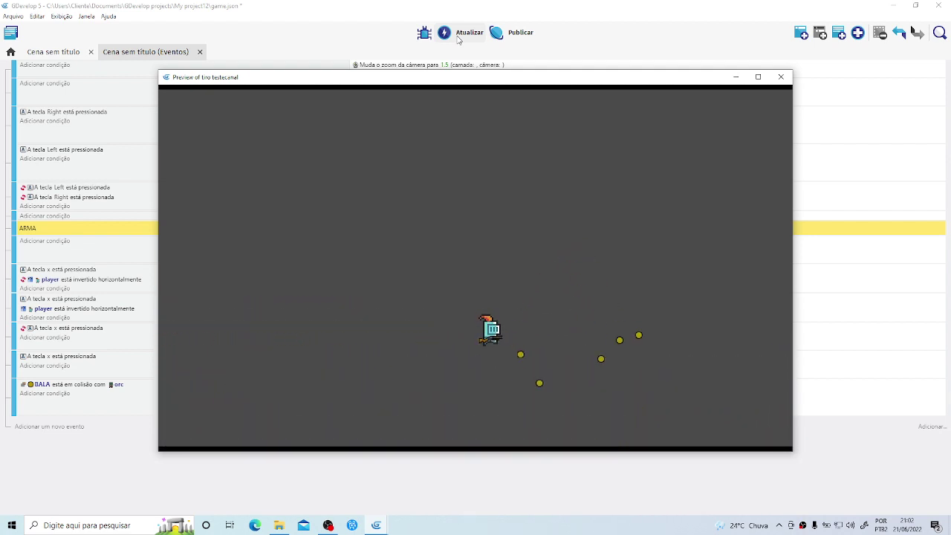
{"action": "key", "text": "x"}
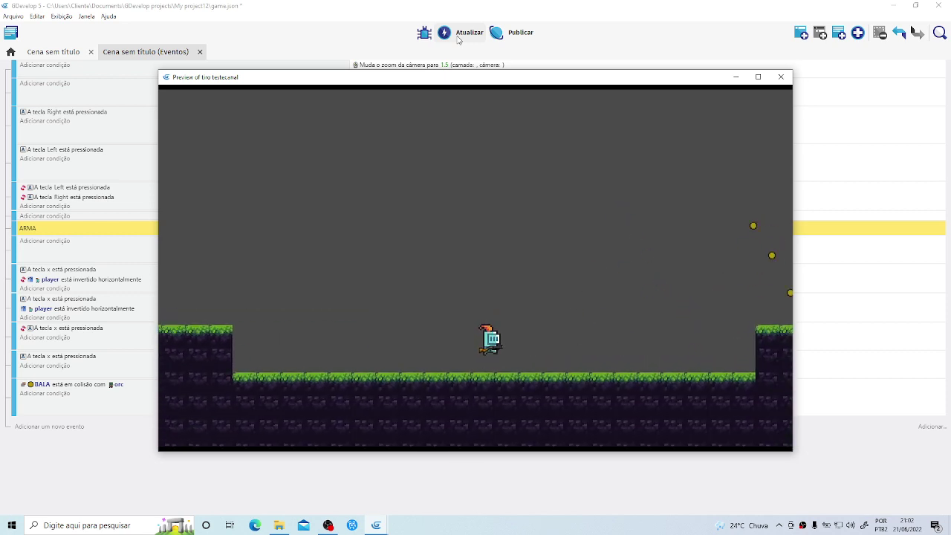
{"action": "key", "text": "space"}
{"action": "key", "text": "x"}
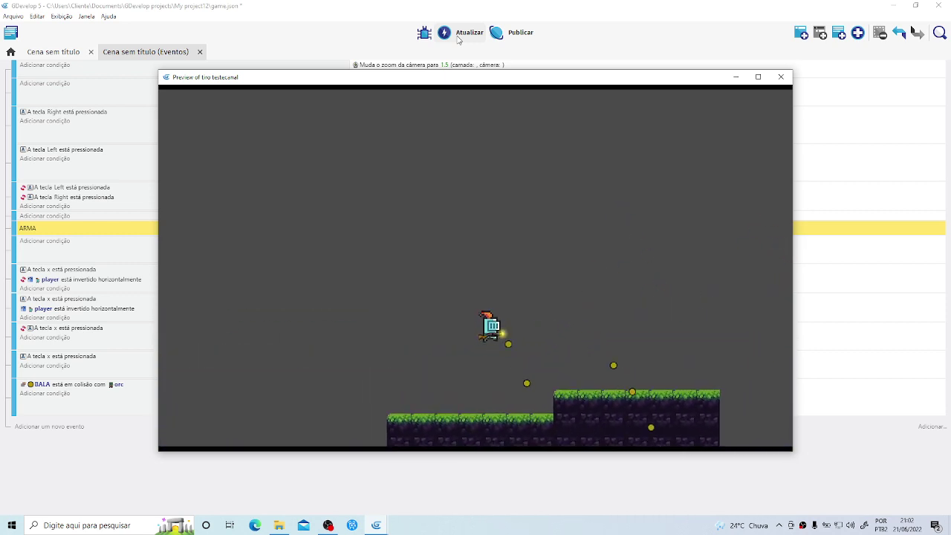
{"action": "key", "text": "x"}
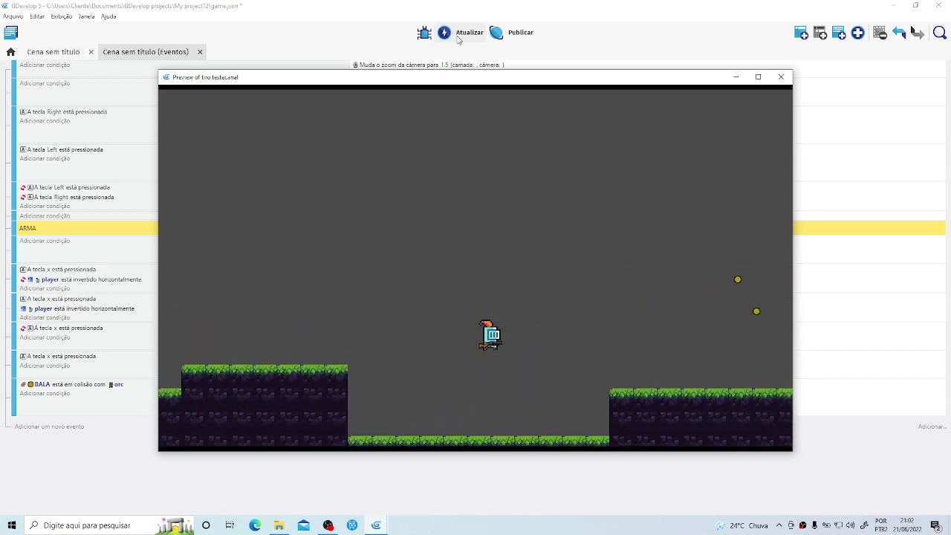
{"action": "key", "text": "x"}
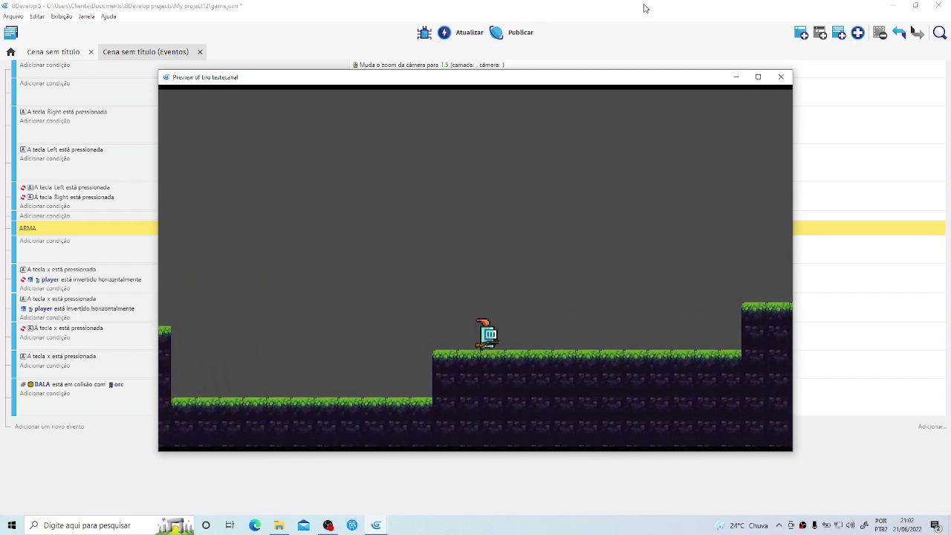
Close the game preview and return to the layout of the scene "Cena sem título".
{"action": "left_click", "coordinate": [781, 77]}
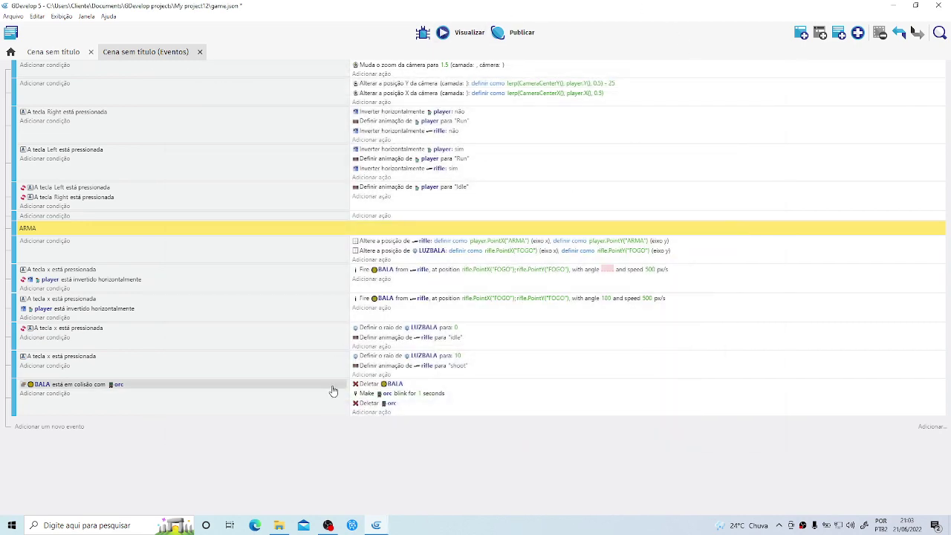
{"action": "left_click", "coordinate": [57, 52]}
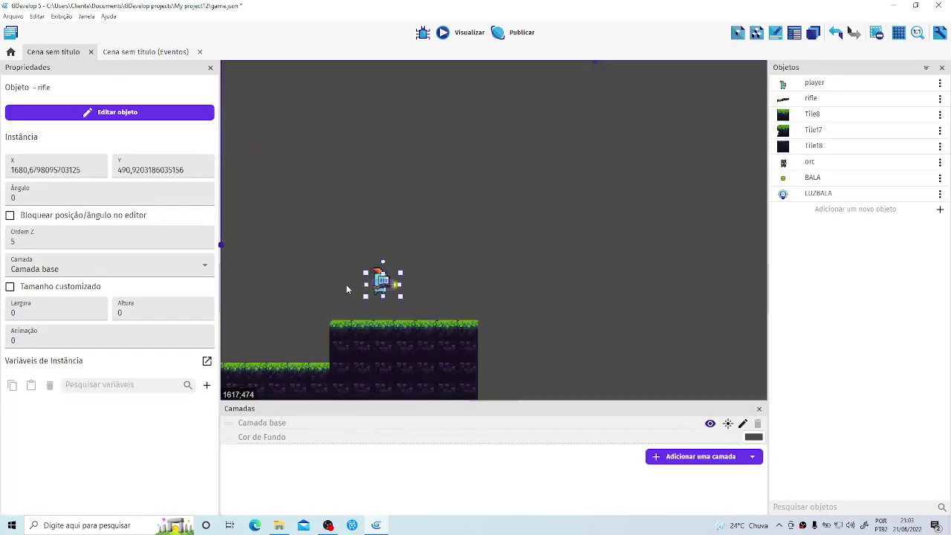